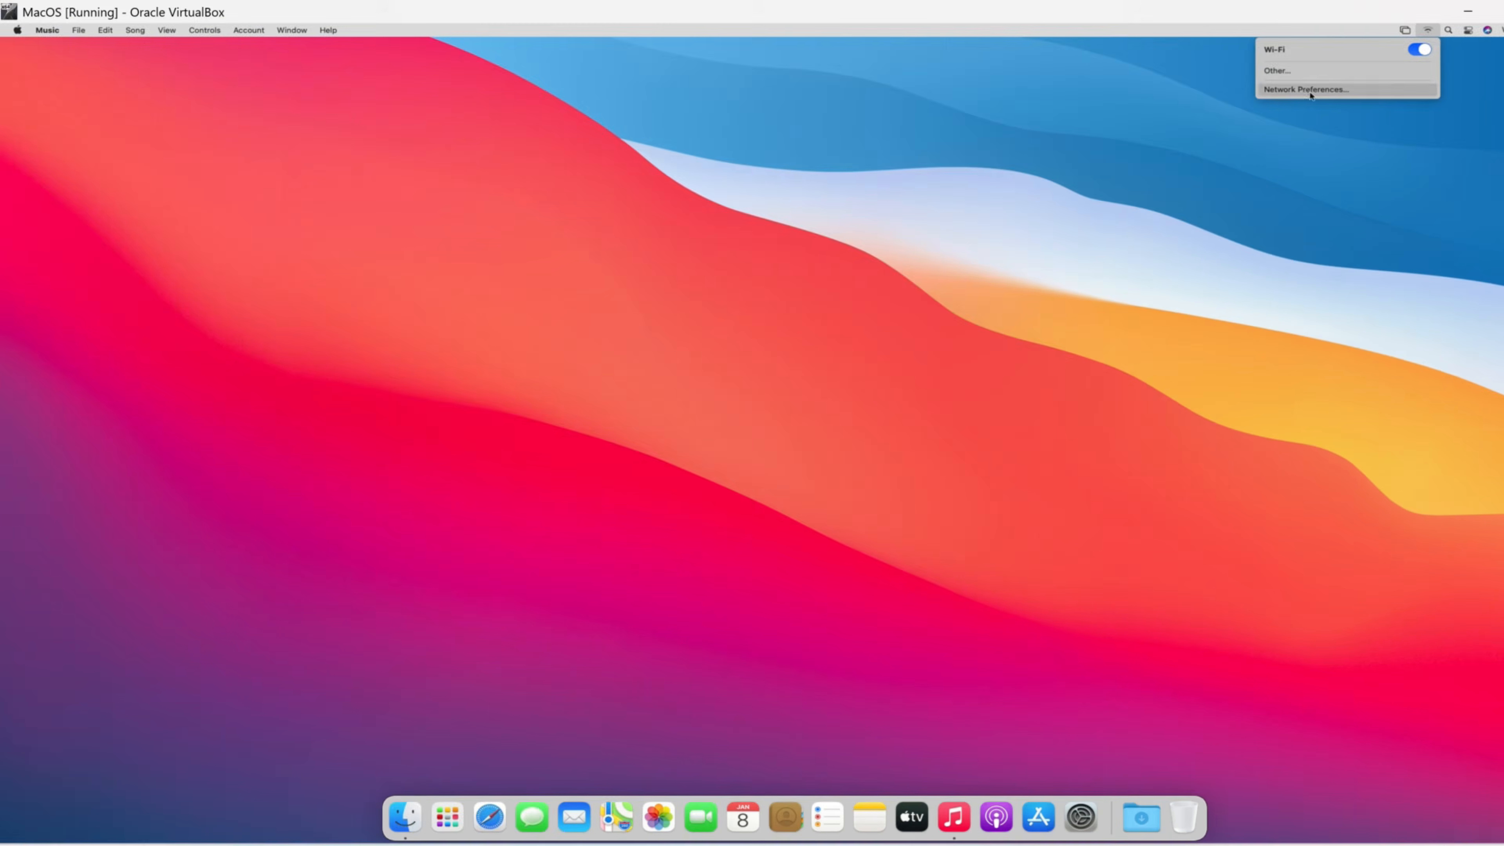
- Open Network Preferences in the macOS virtual machine, and start the TV app and view its Movies section
click(1310, 91)
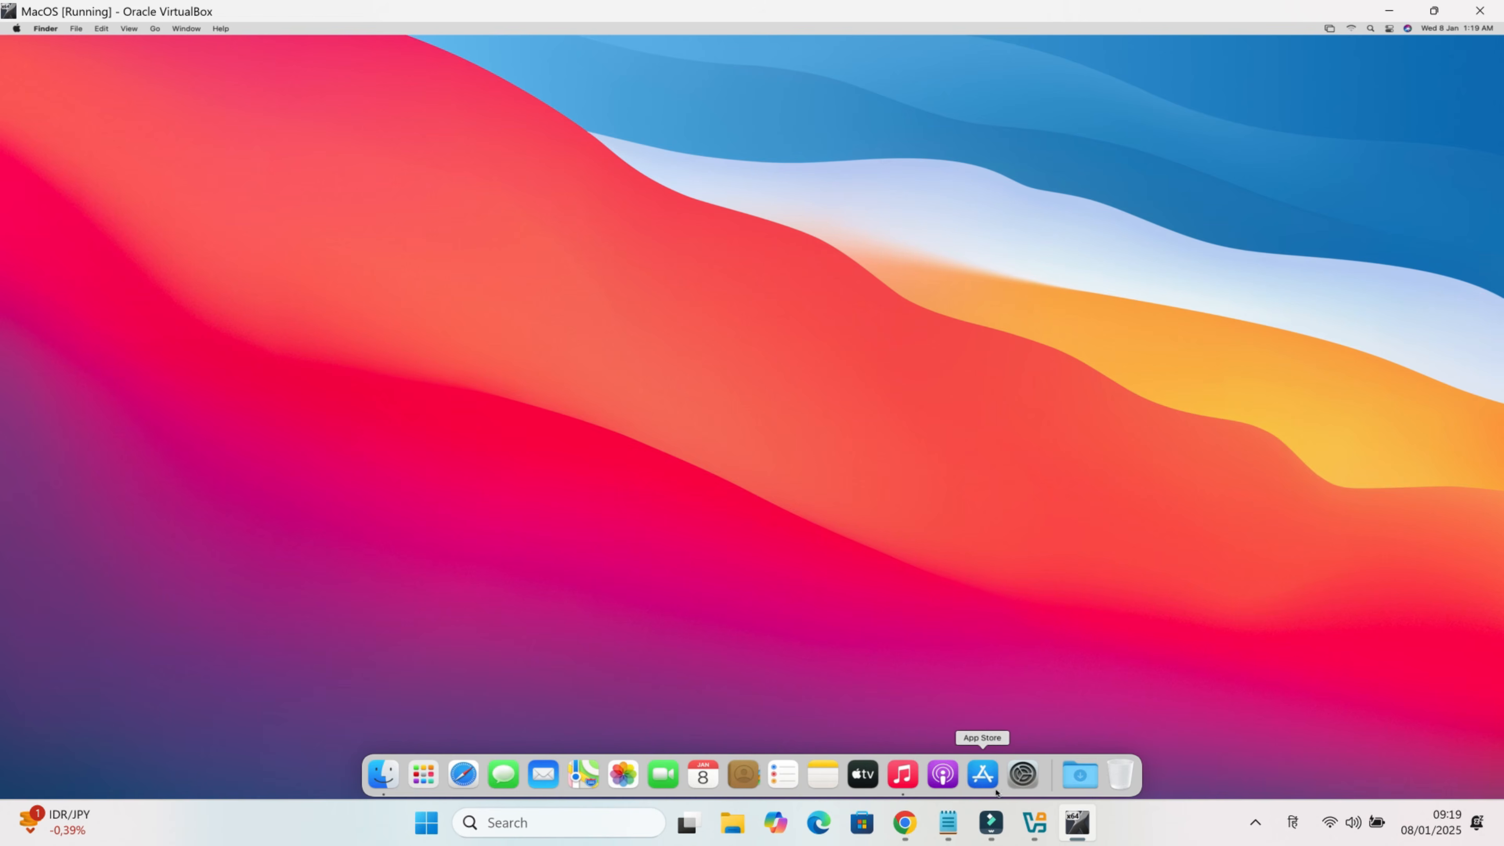
click(864, 774)
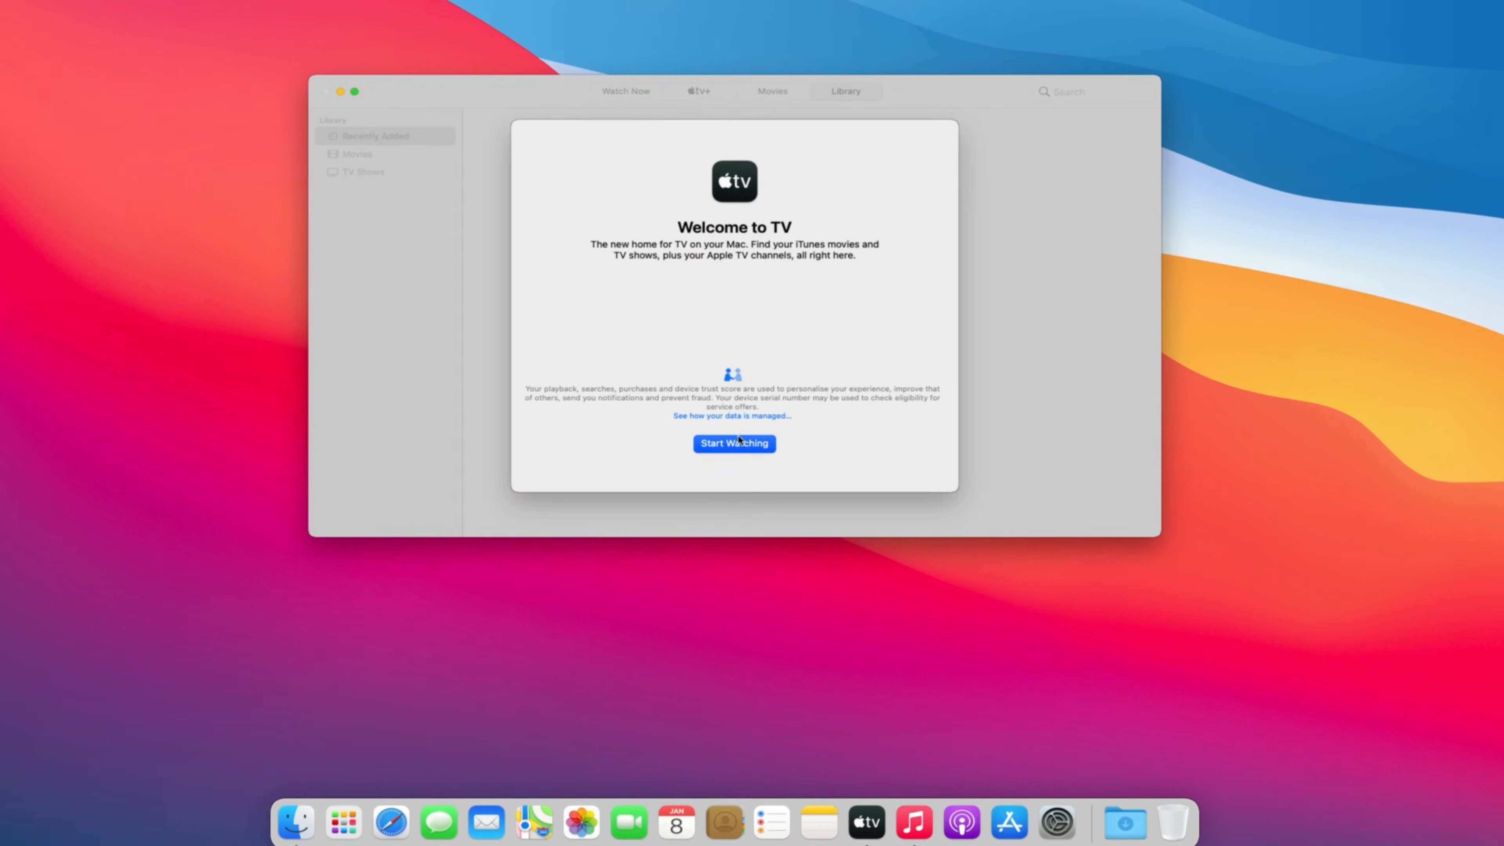
click(743, 445)
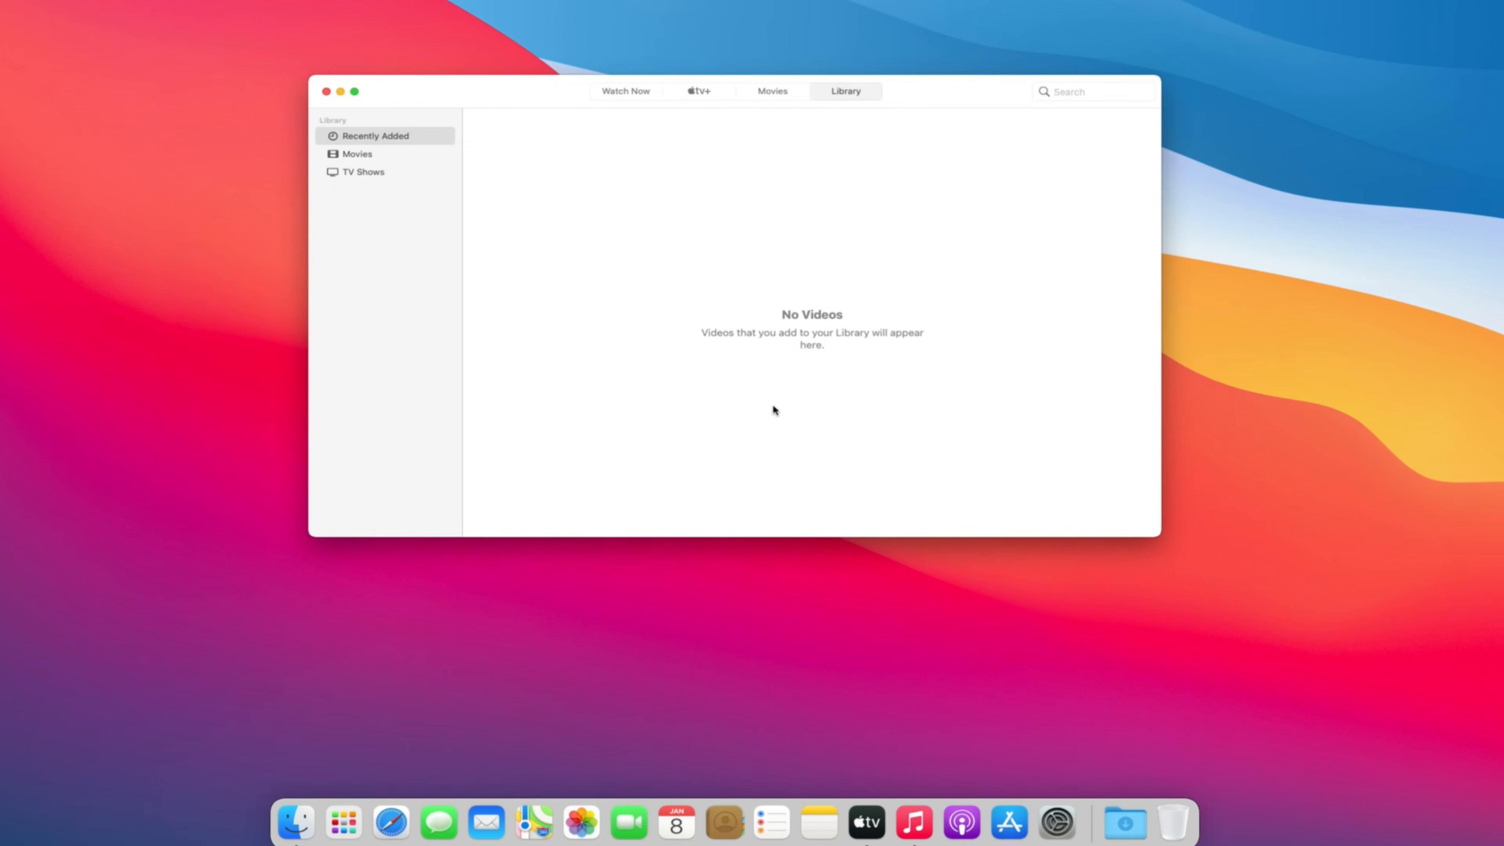
click(762, 94)
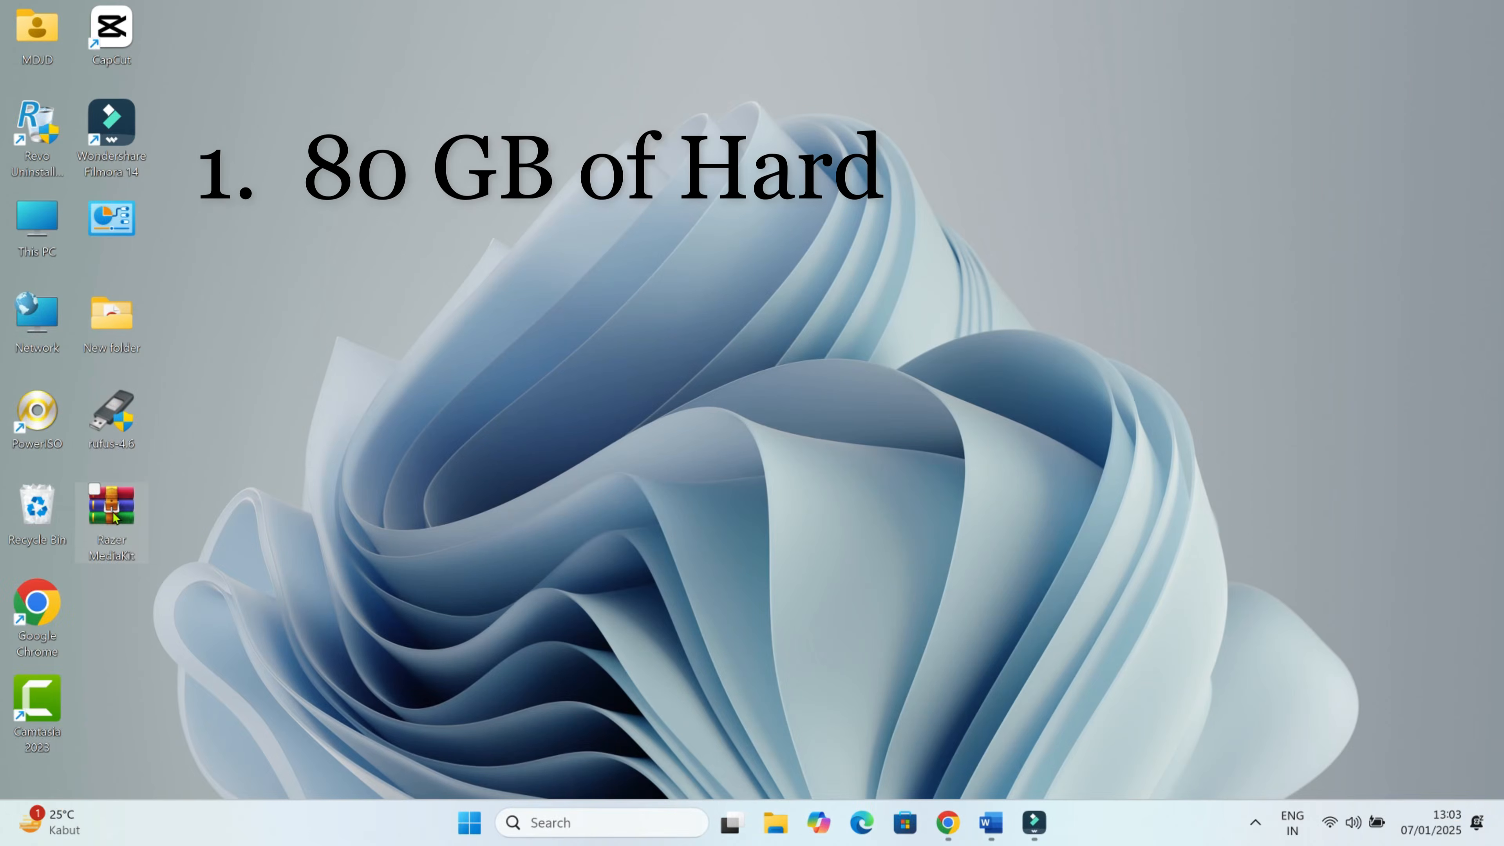
- Delete the Razer MediaKit archive from the Windows desktop
click(115, 518)
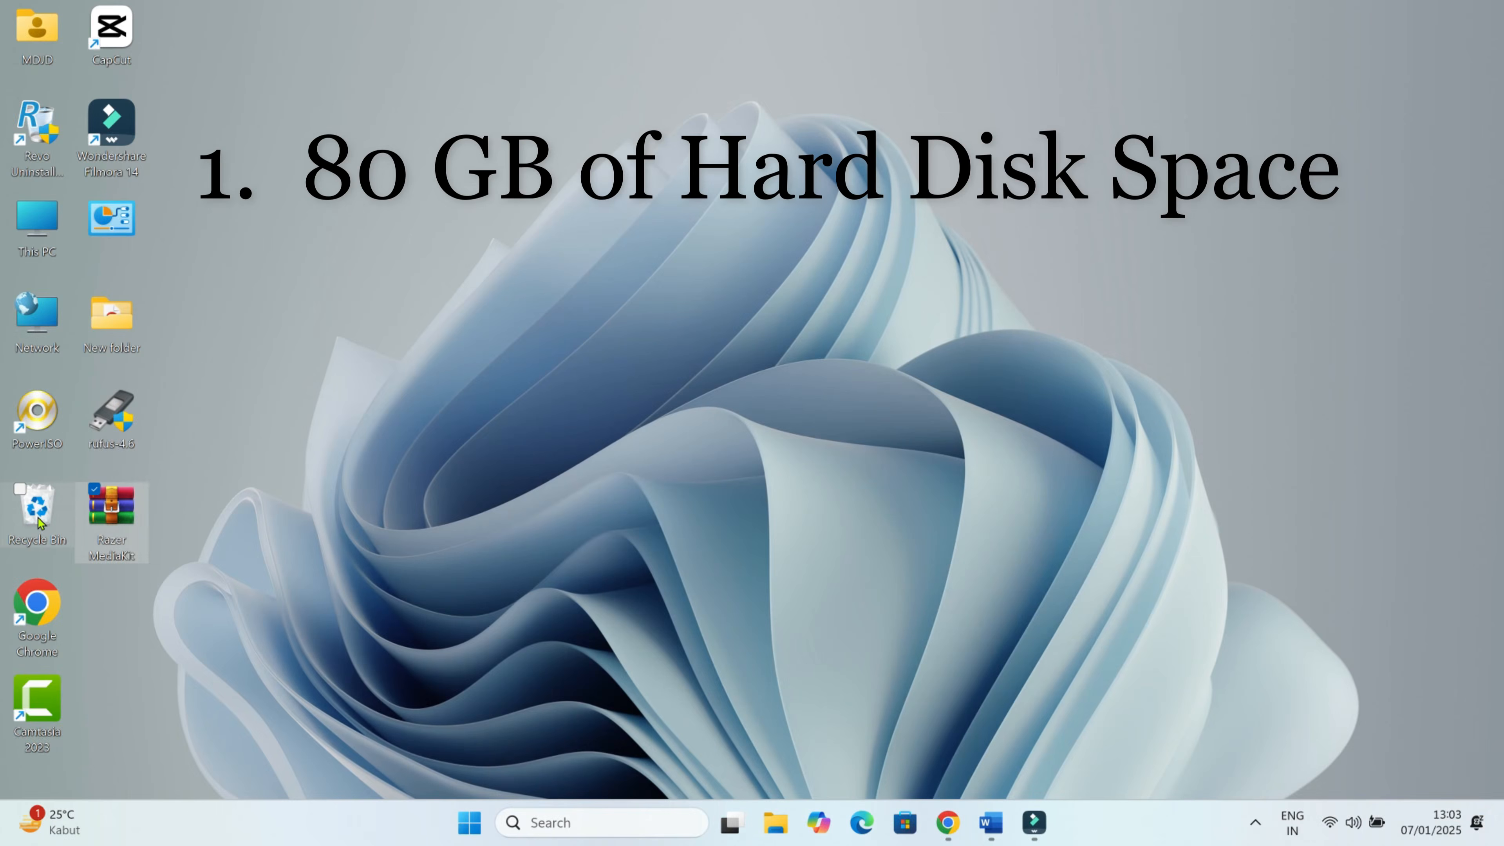
key(Delete)
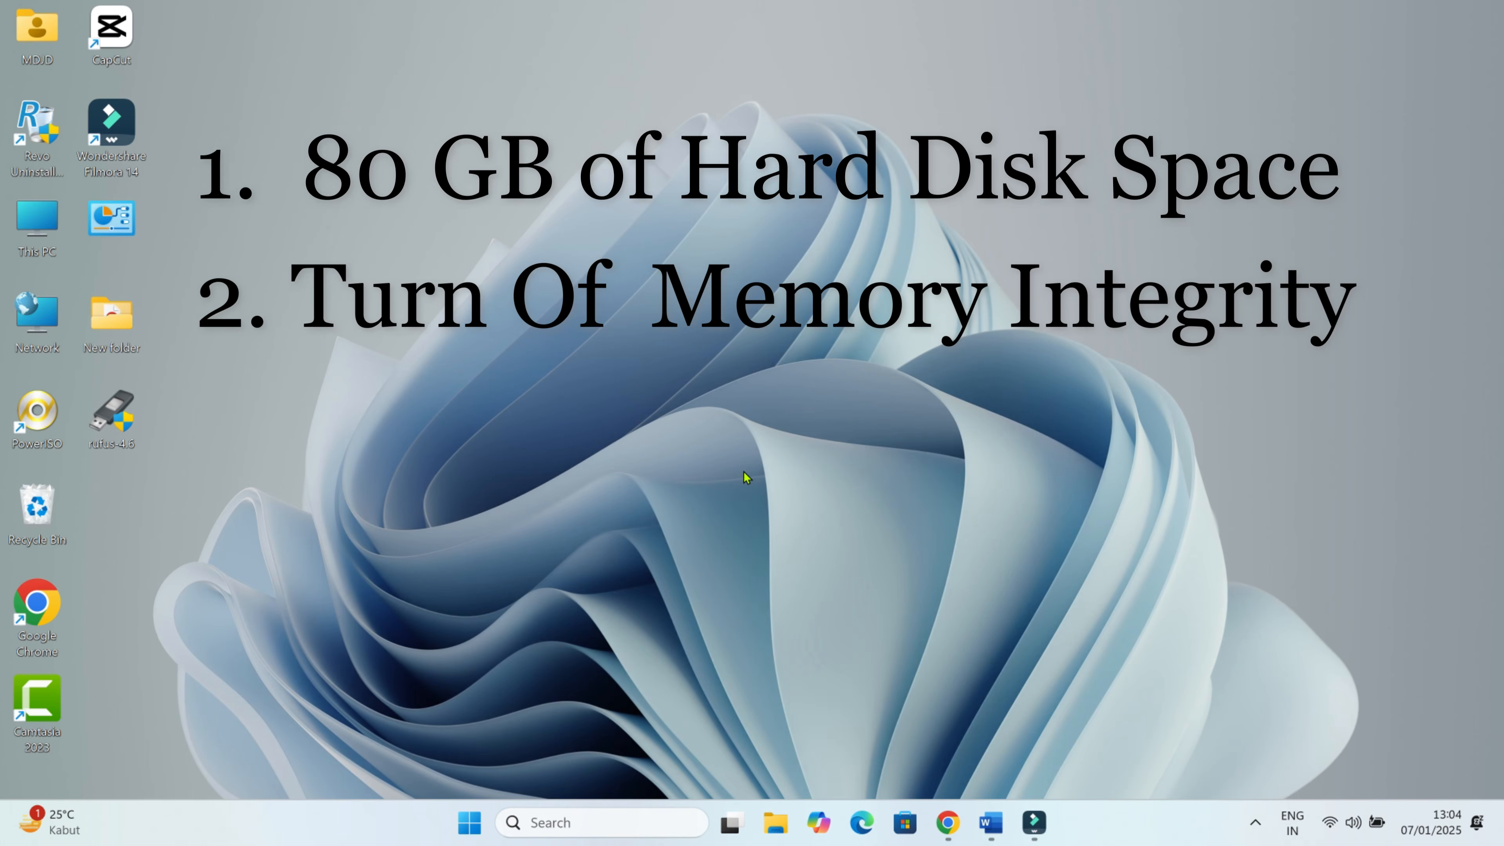
- Check the free space on the computer's drives in File Explorer's This PC view and close the window
click(780, 829)
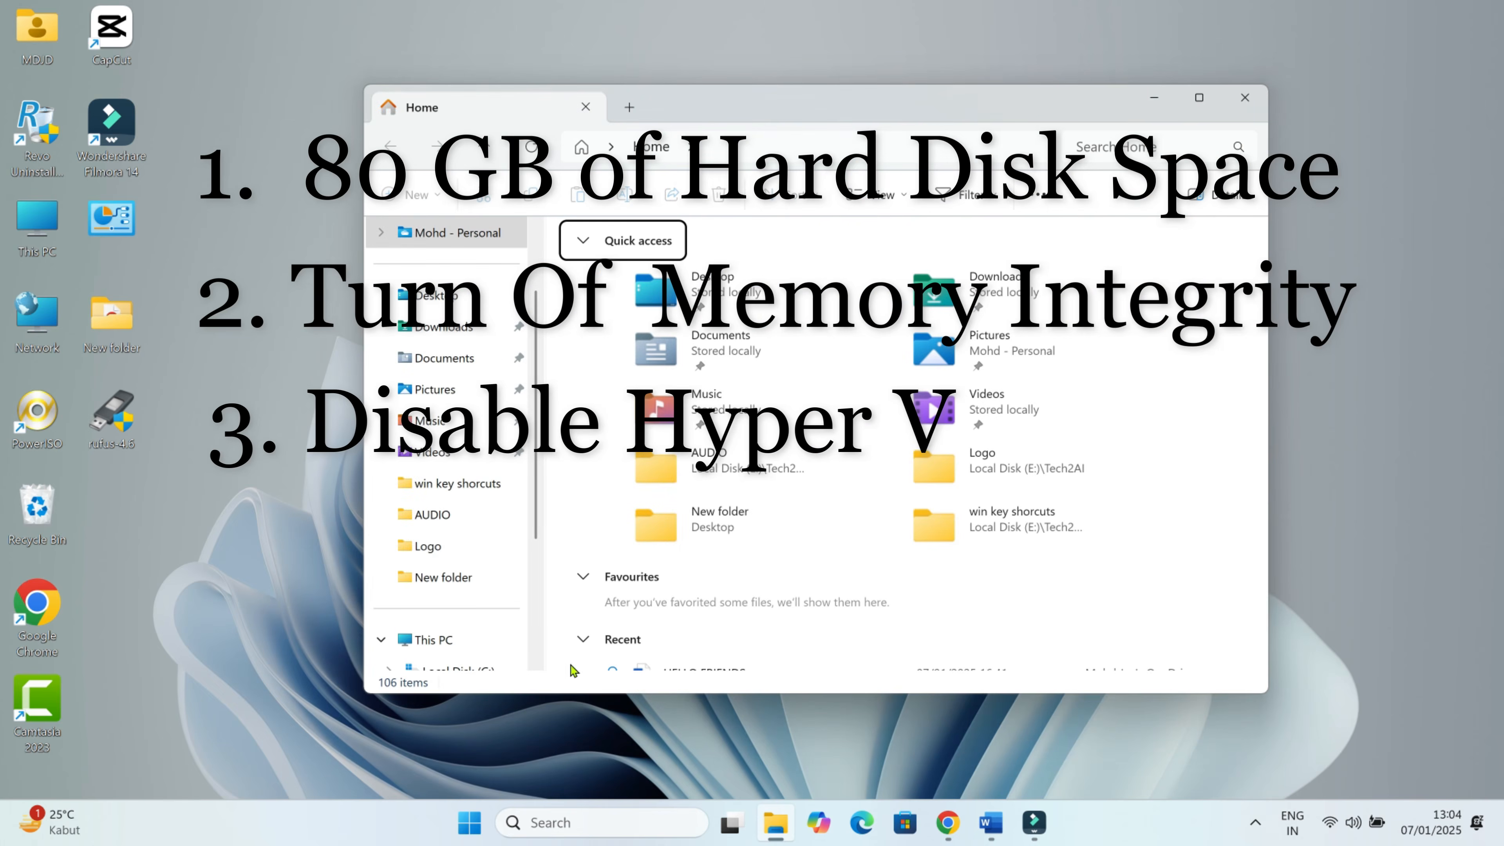
click(440, 648)
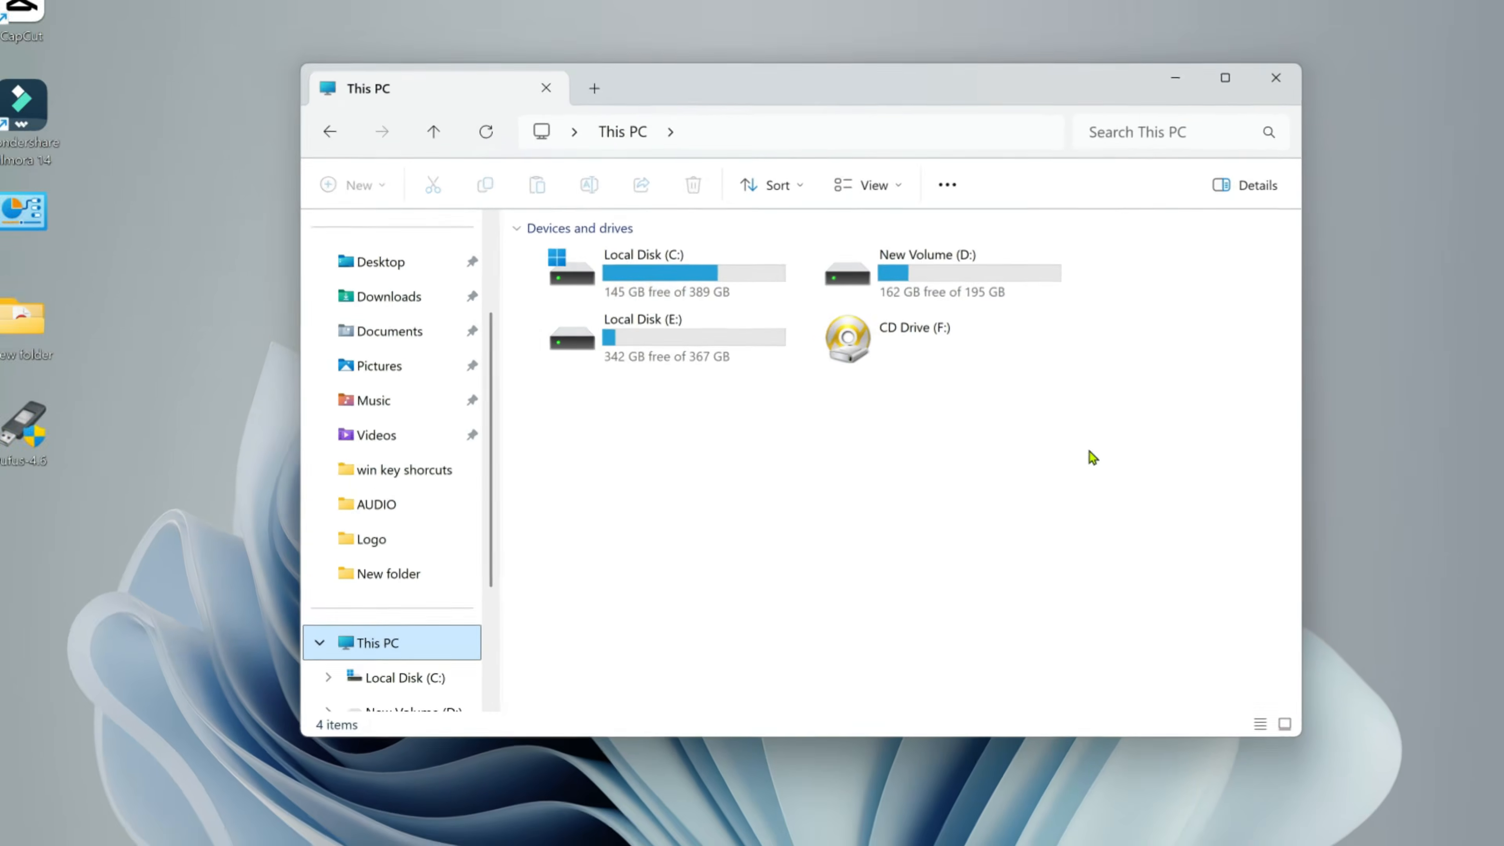
click(1275, 77)
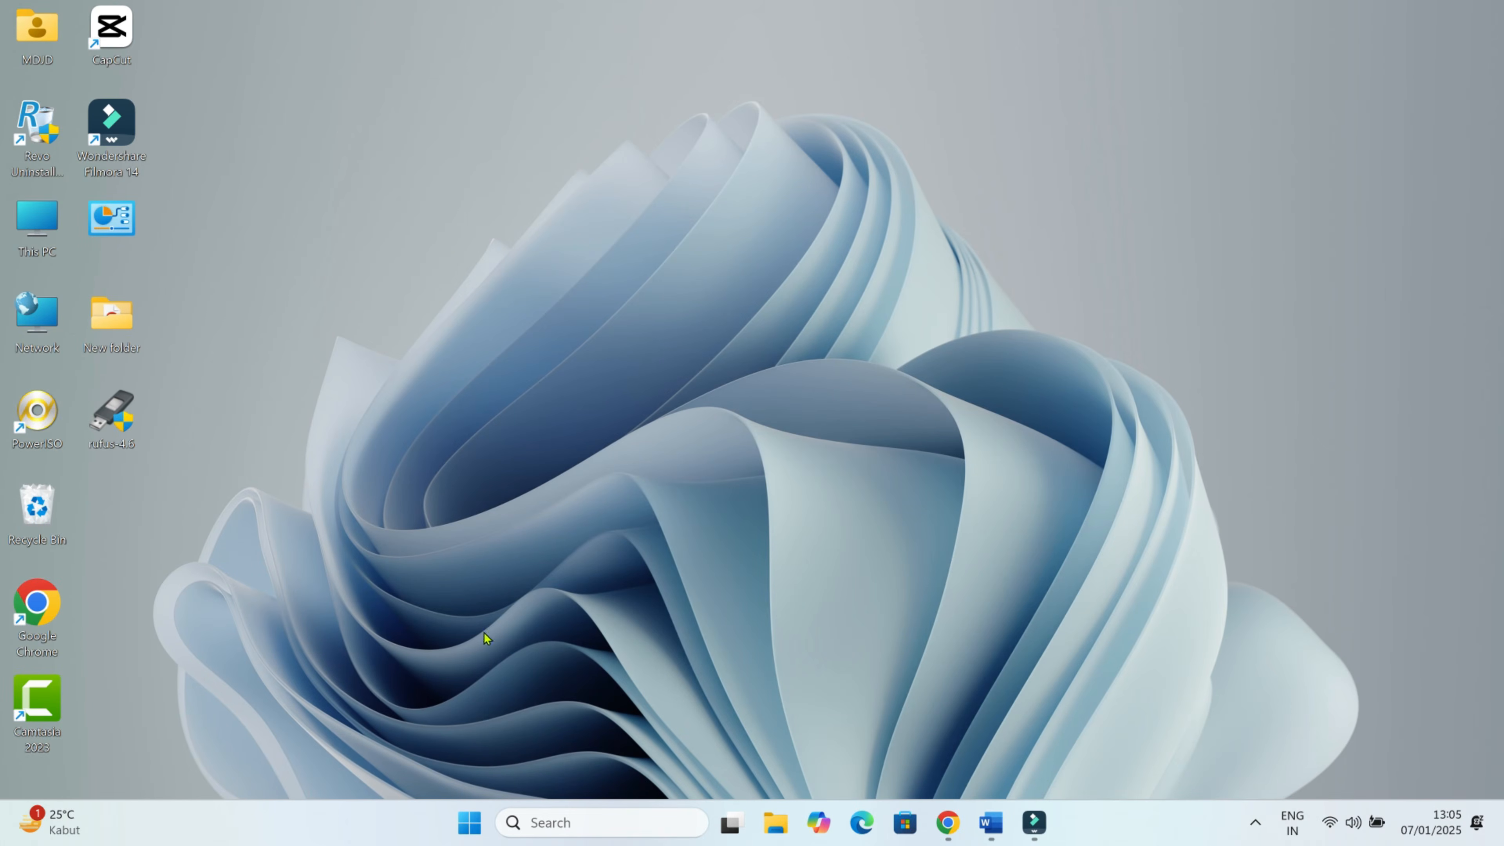
- Find the Core isolation settings through Windows search, turn off Memory integrity, and close Windows Security
click(592, 826)
text(core)
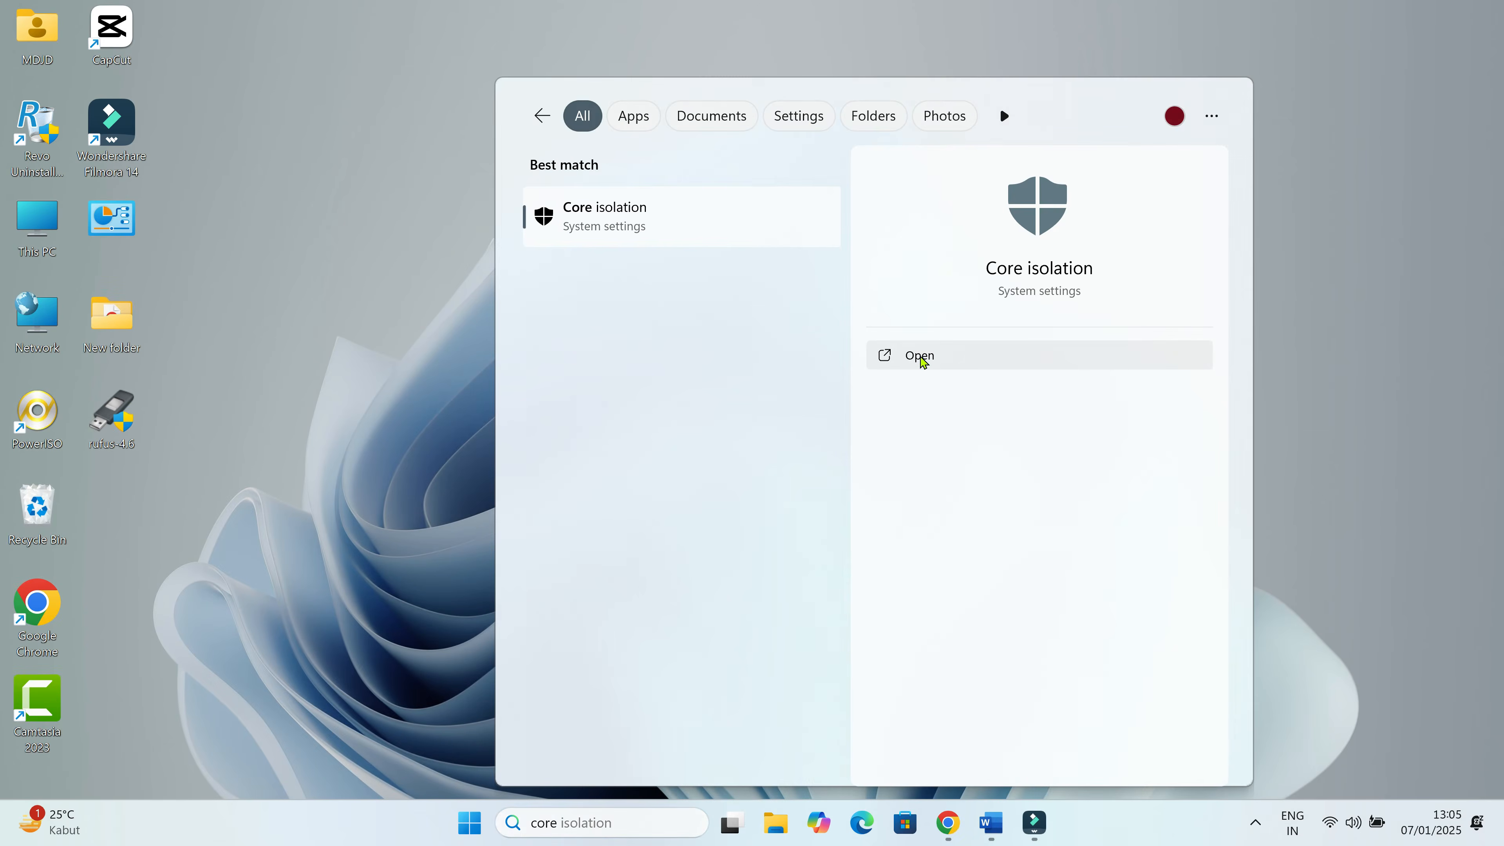
click(923, 357)
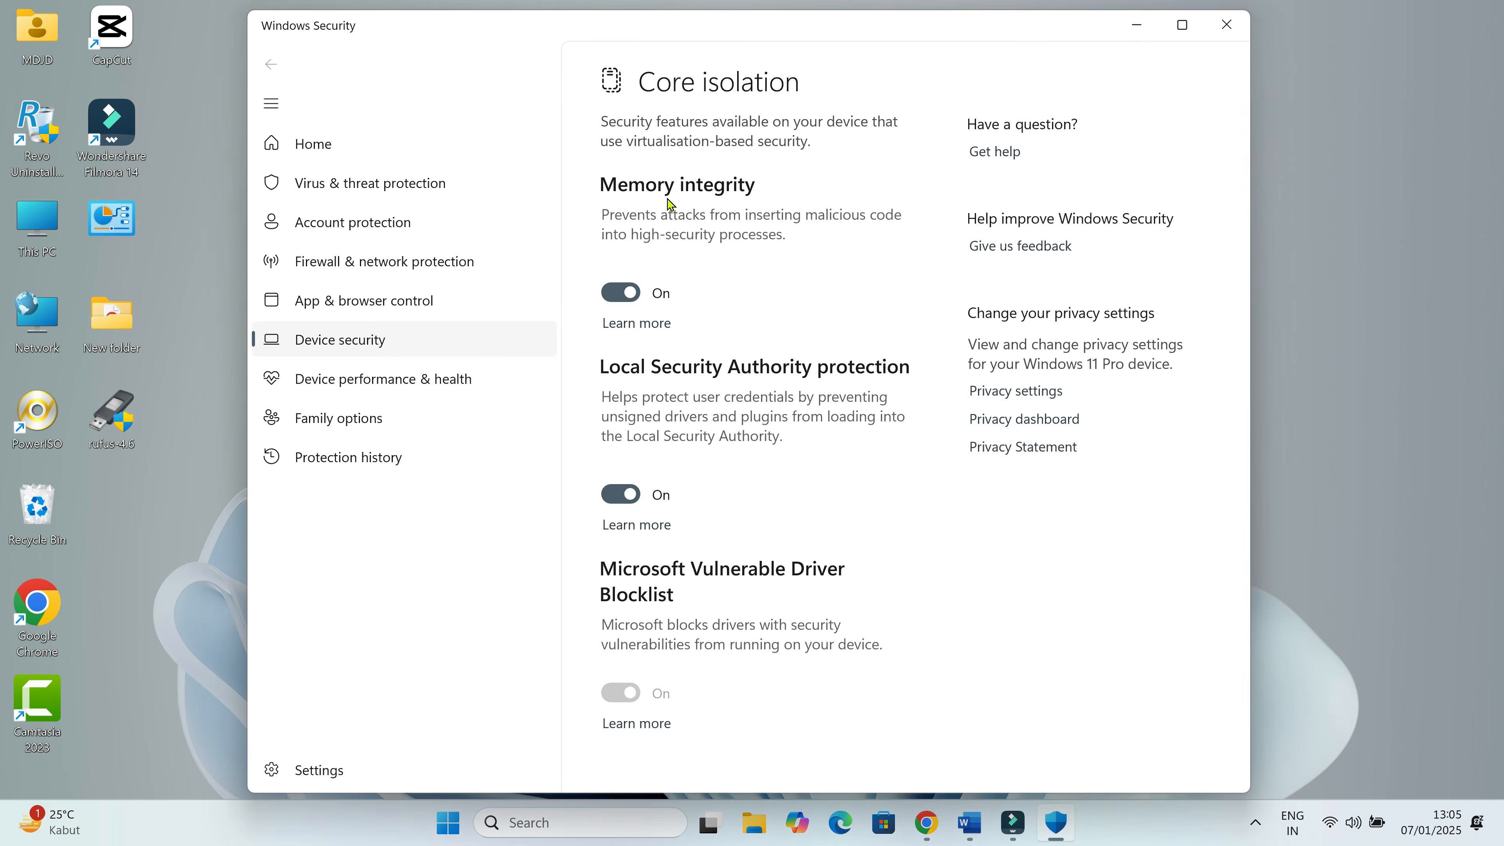
click(608, 299)
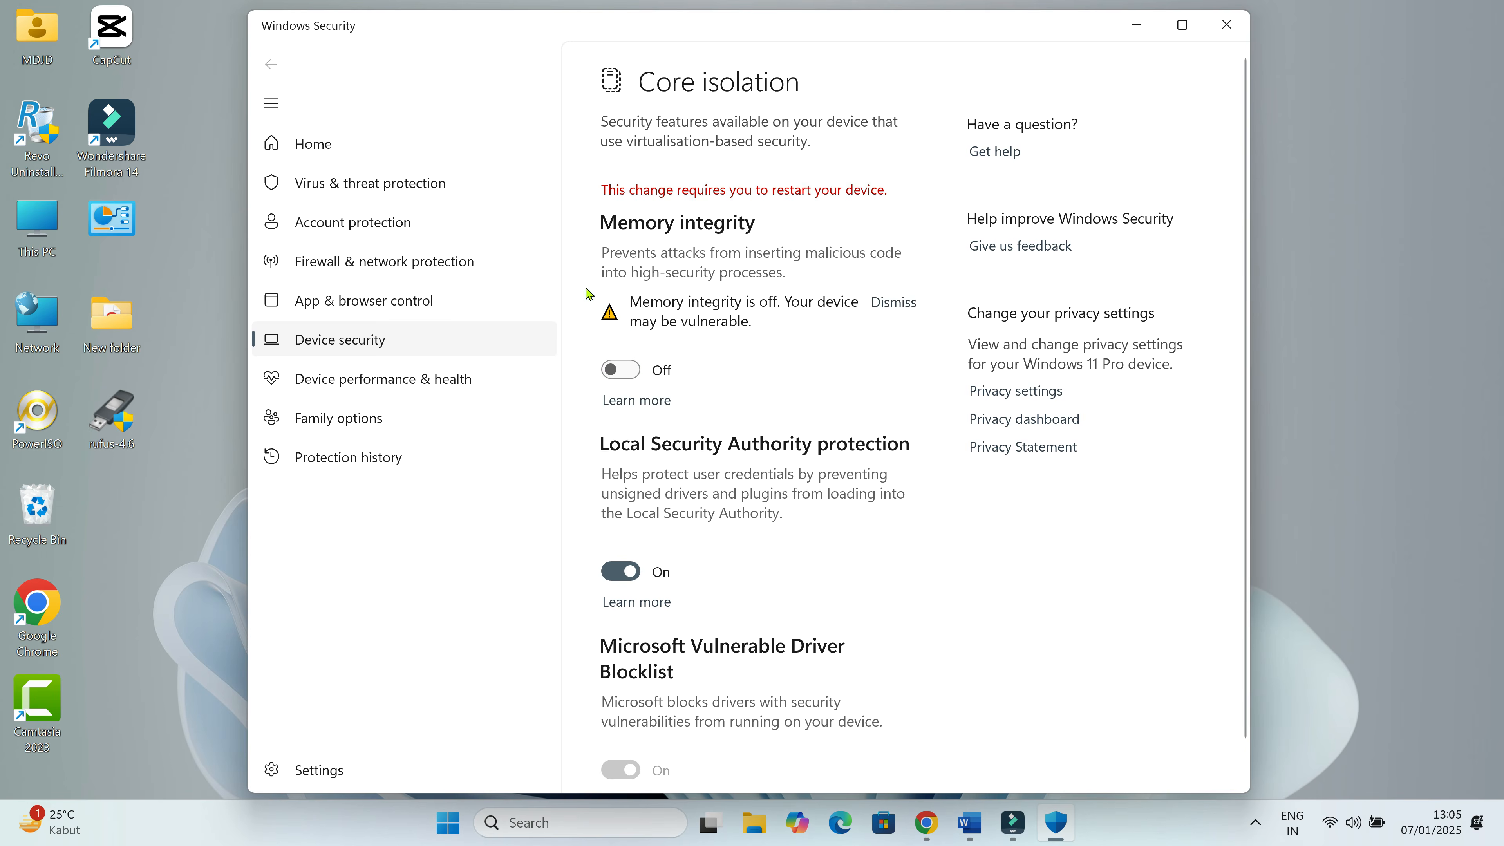
click(1226, 25)
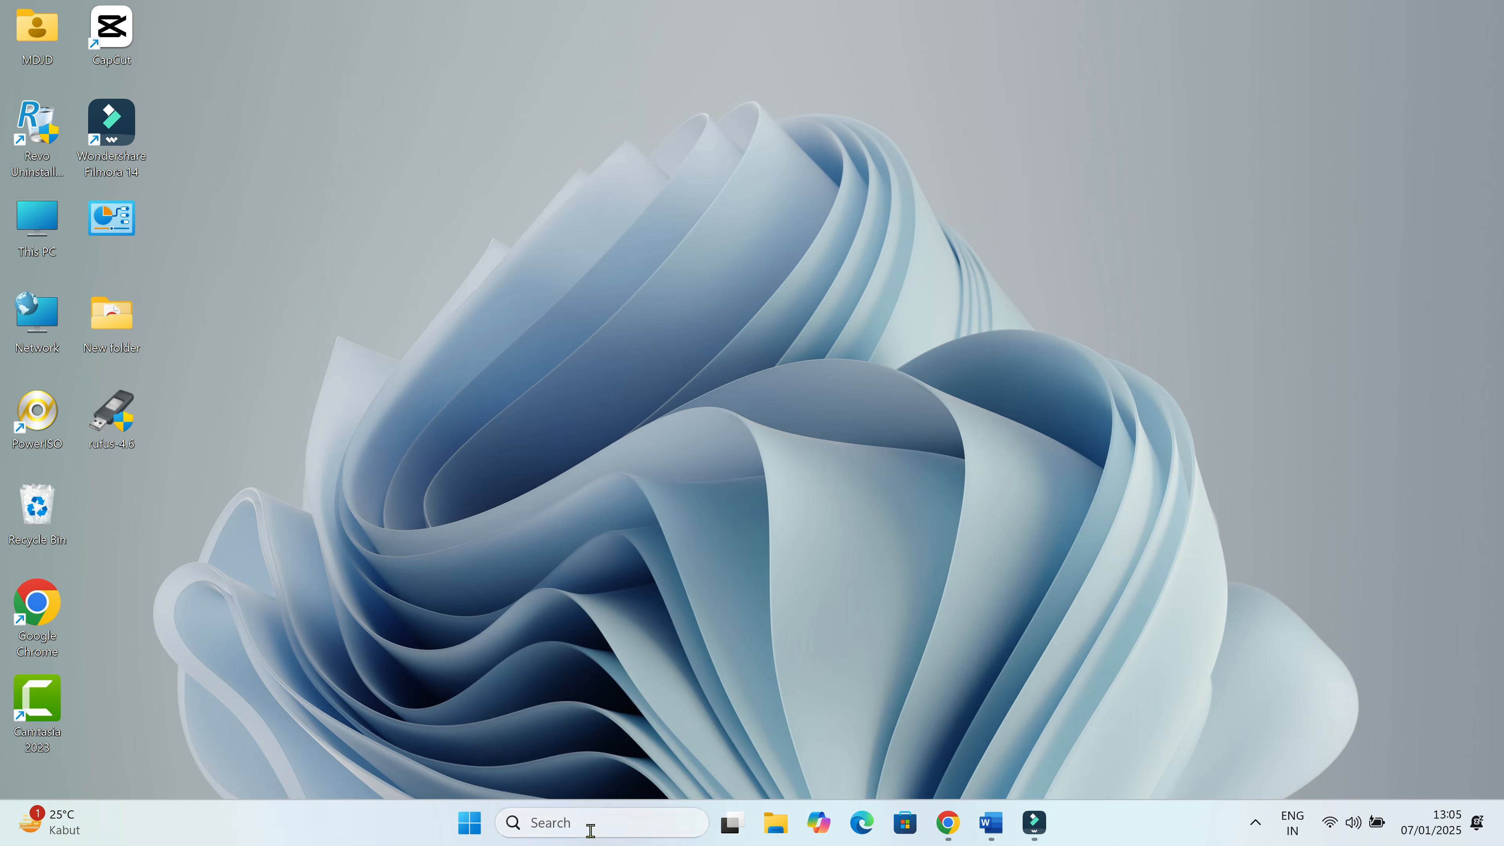
- Open Command Prompt as administrator and run systeminfo
click(589, 824)
text(cmd)
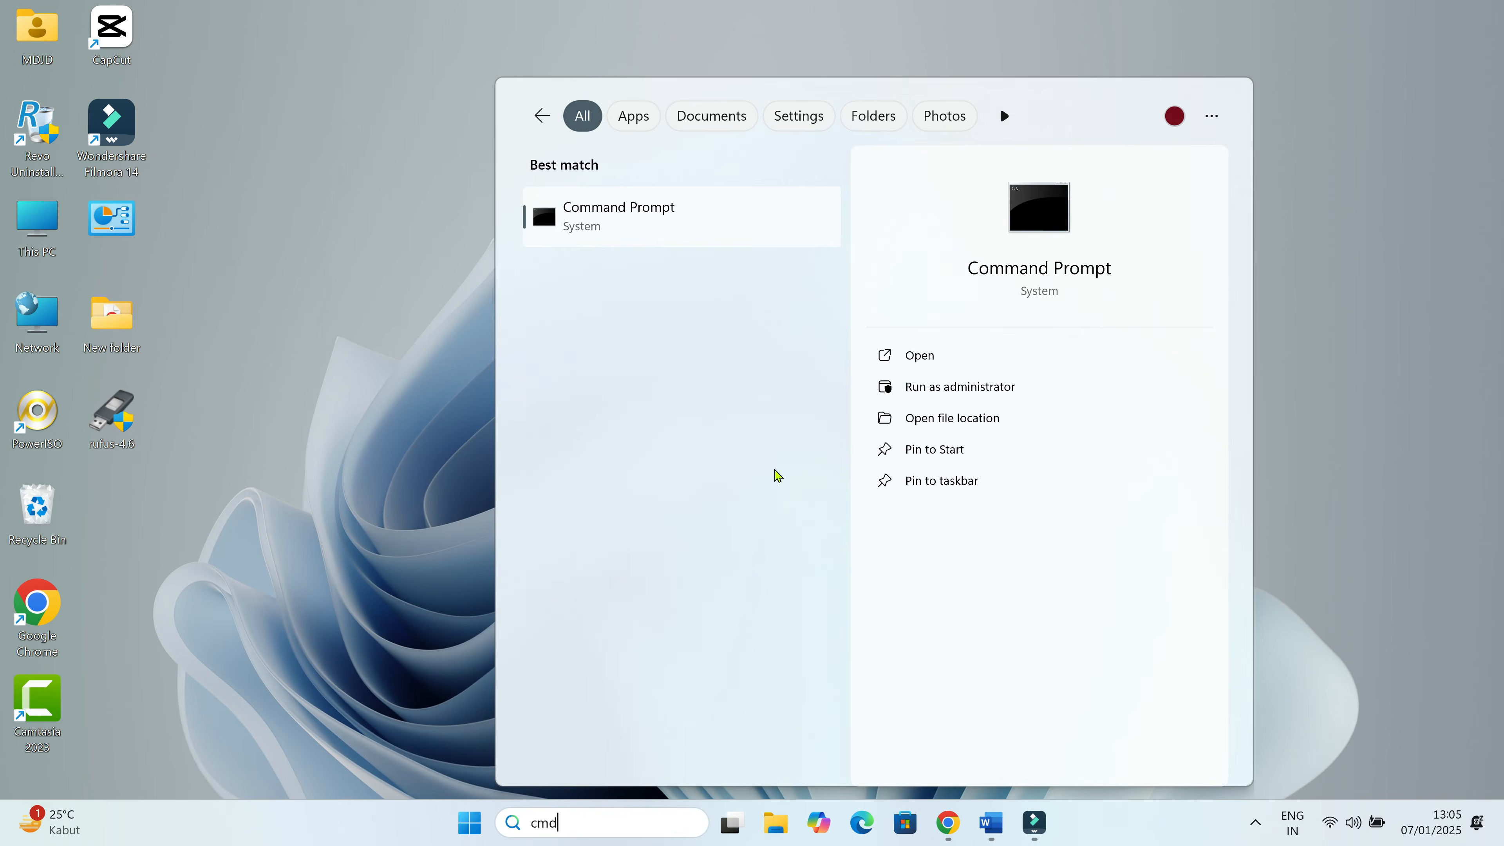
click(971, 388)
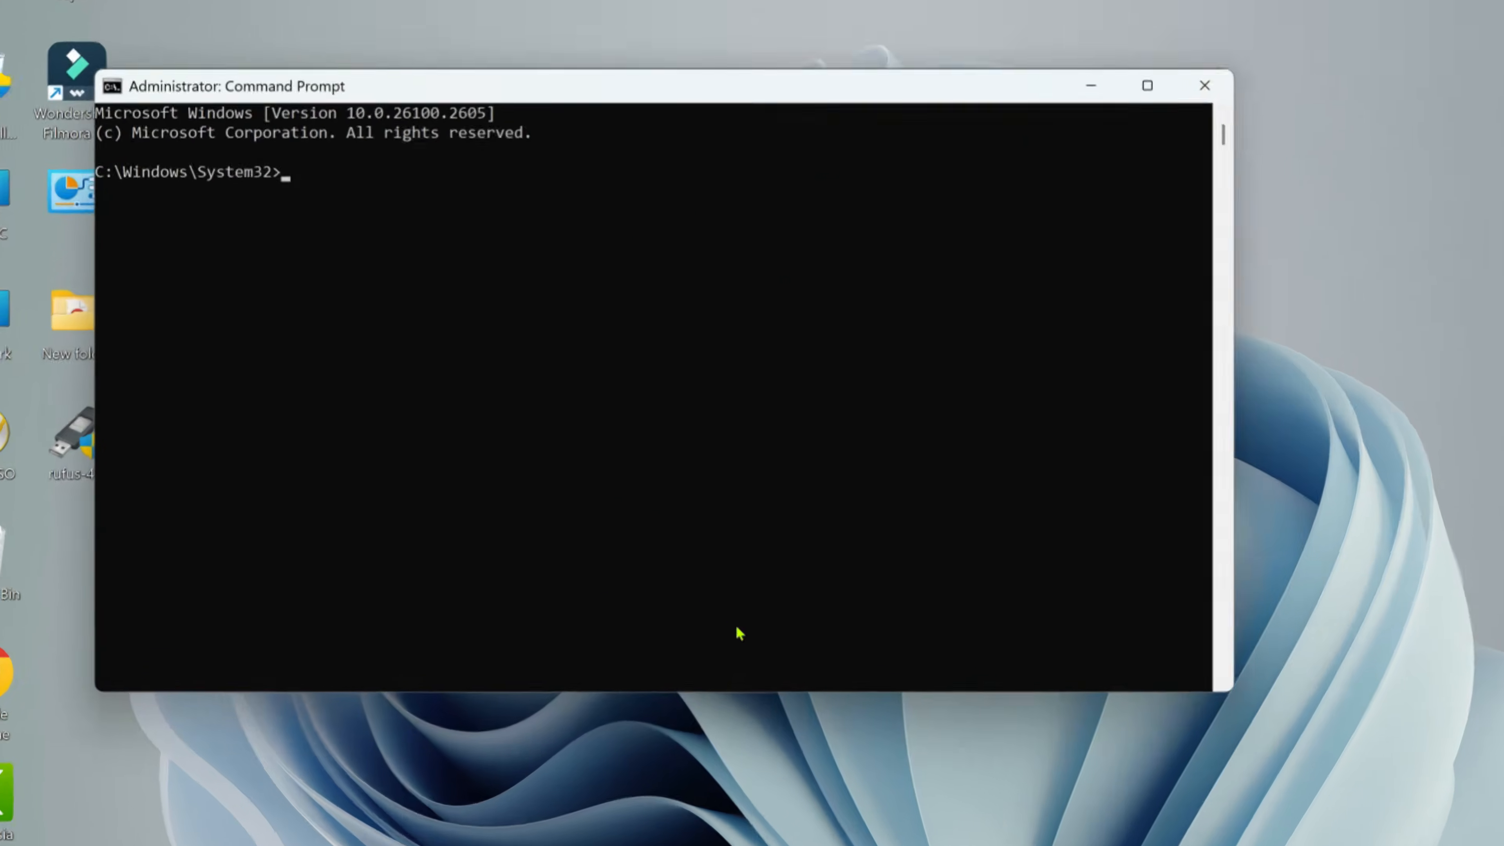
text(systemi)
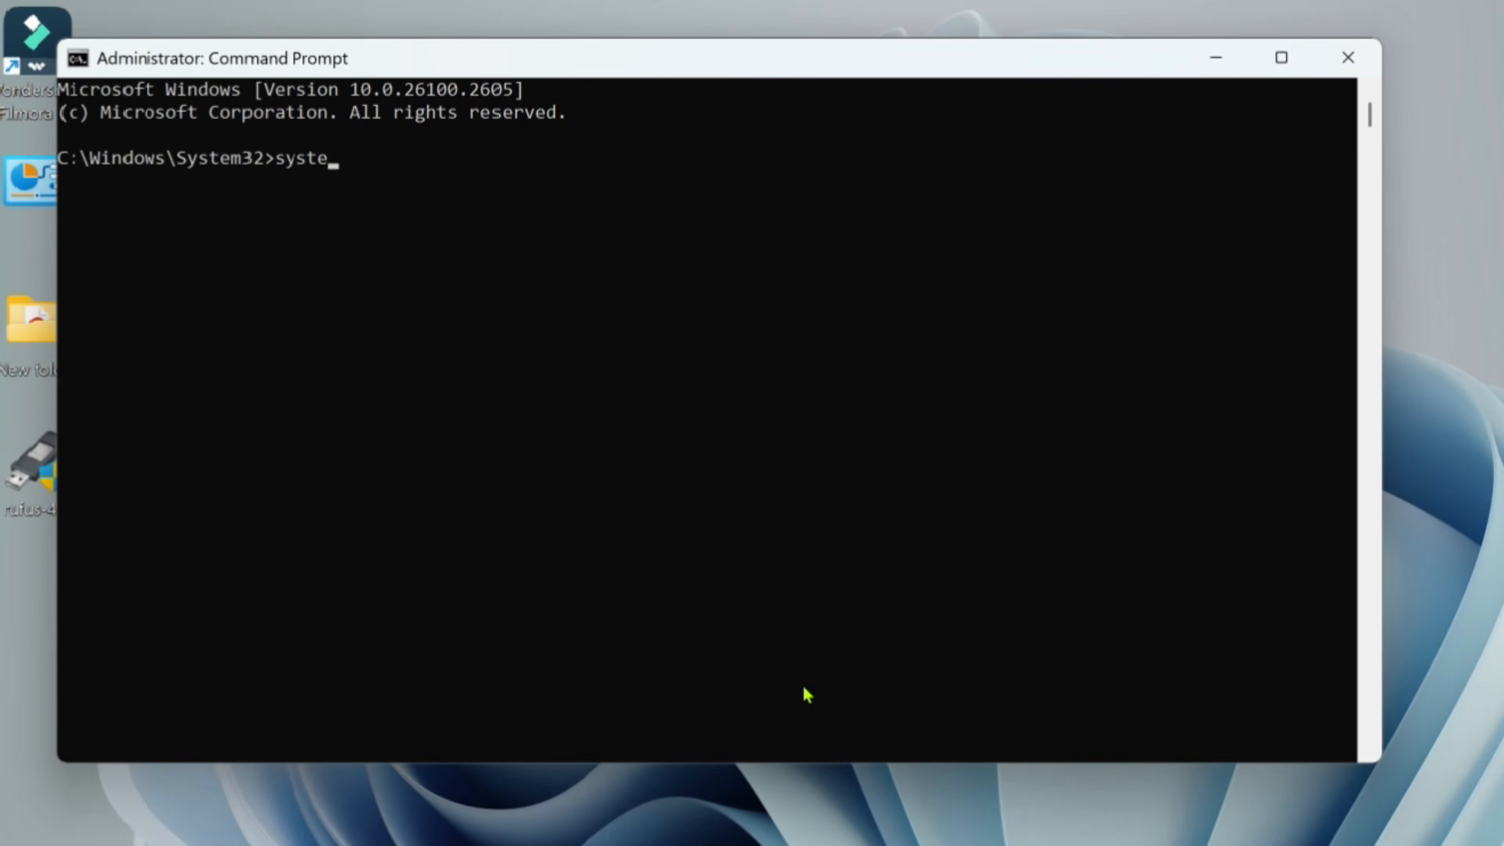
text(nfo)
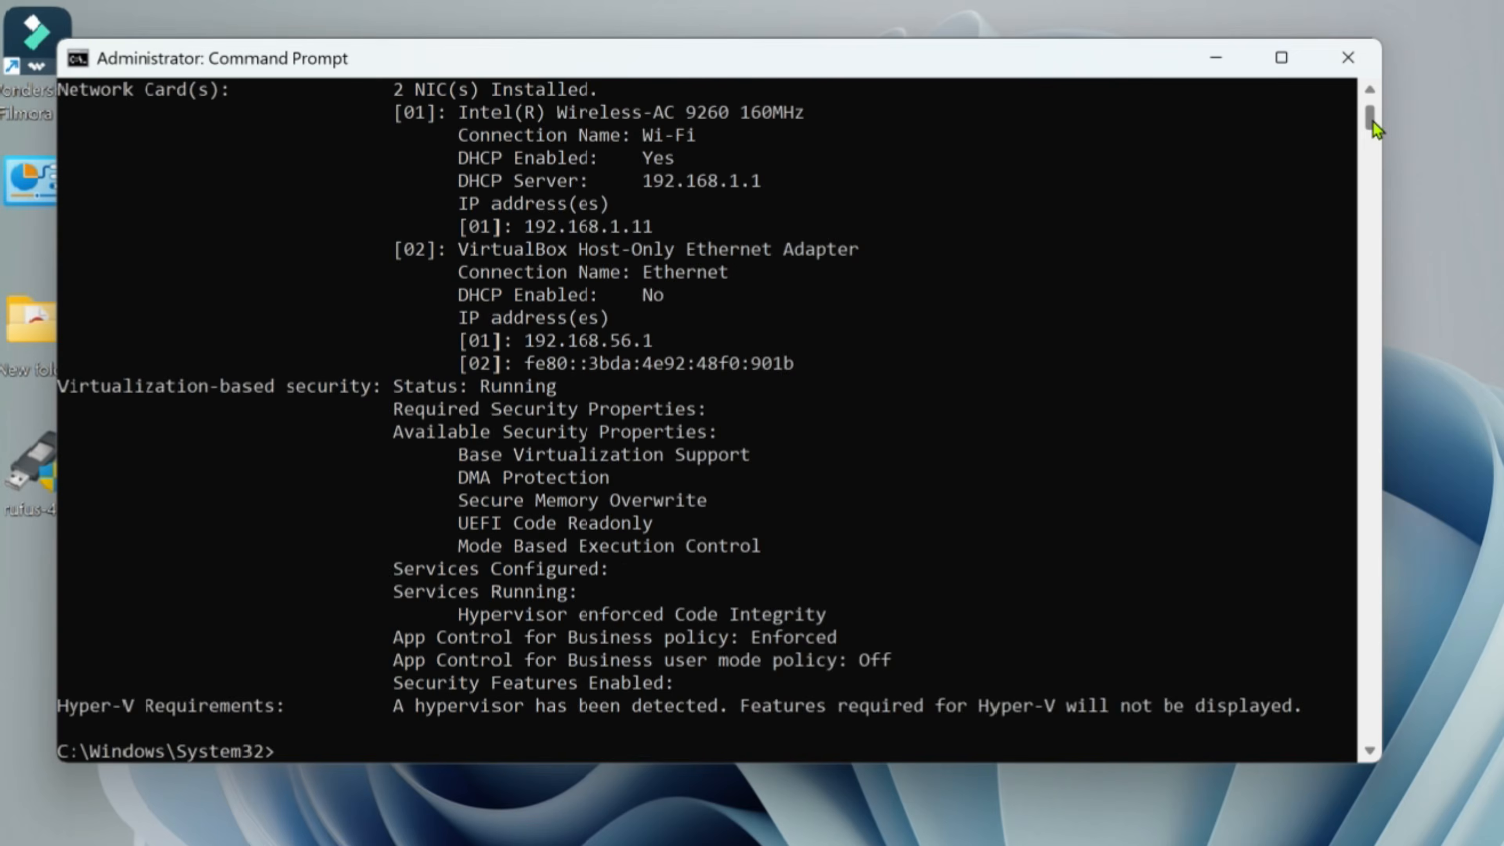
- Review the systeminfo output for the virtualization-based security status and the Hyper-V requirements
drag(1367, 121, 1365, 121)
click(1369, 90)
click(1369, 90)
click(1369, 90)
click(1370, 92)
click(1370, 92)
key(BackSpace)
key(BackSpace)
key(BackSpace)
key(BackSpace)
key(BackSpace)
key(BackSpace)
key(BackSpace)
key(BackSpace)
key(BackSpace)
key(BackSpace)
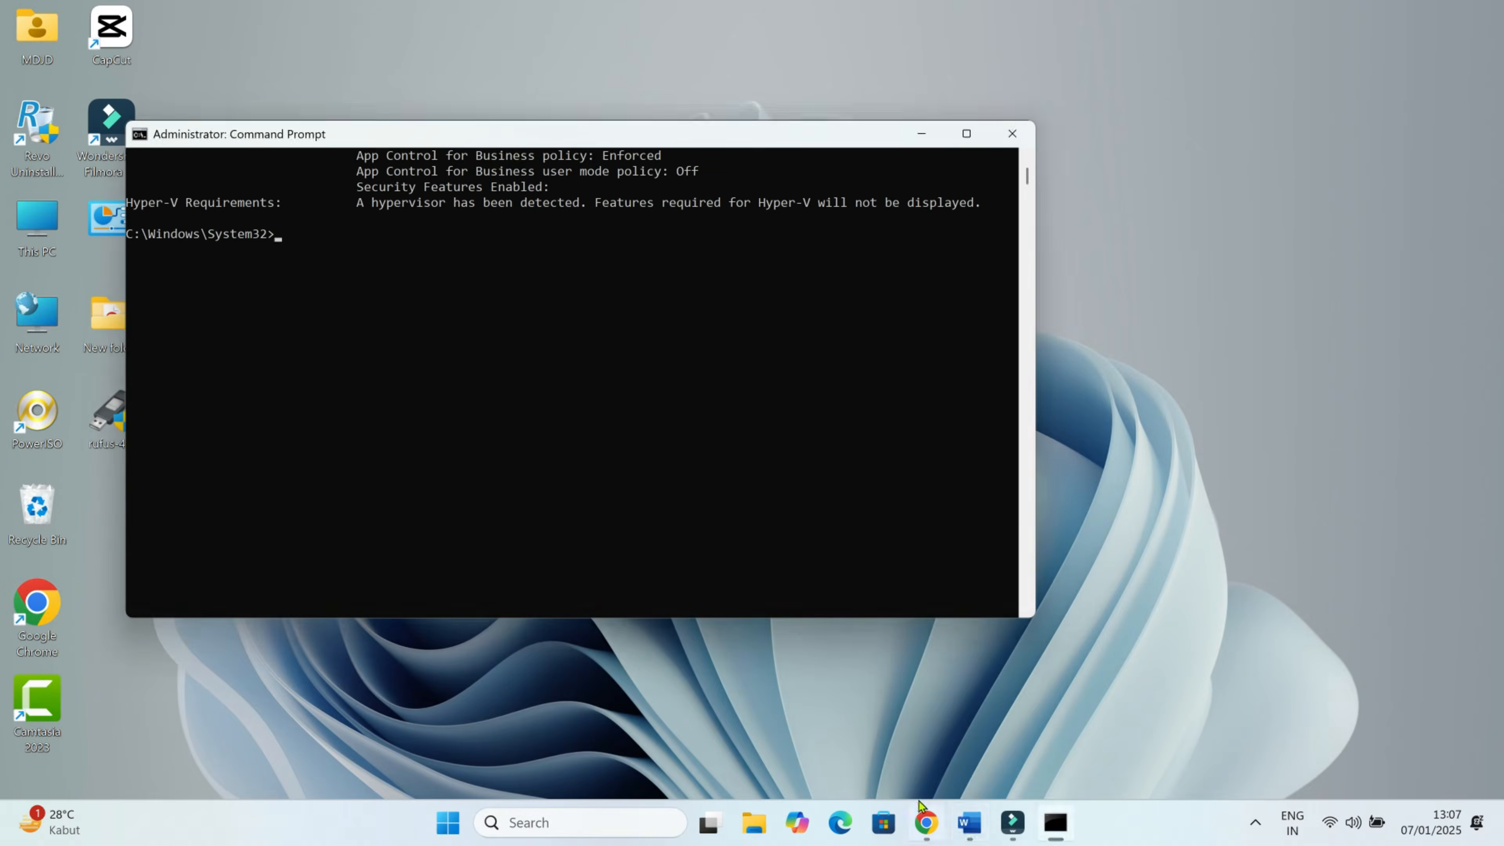
- Switch to the Word notes, change the Hypervisor-disabling command's initial letter to lowercase b, and copy "bcdedit /set hypervisorlaunchtype off"
click(967, 825)
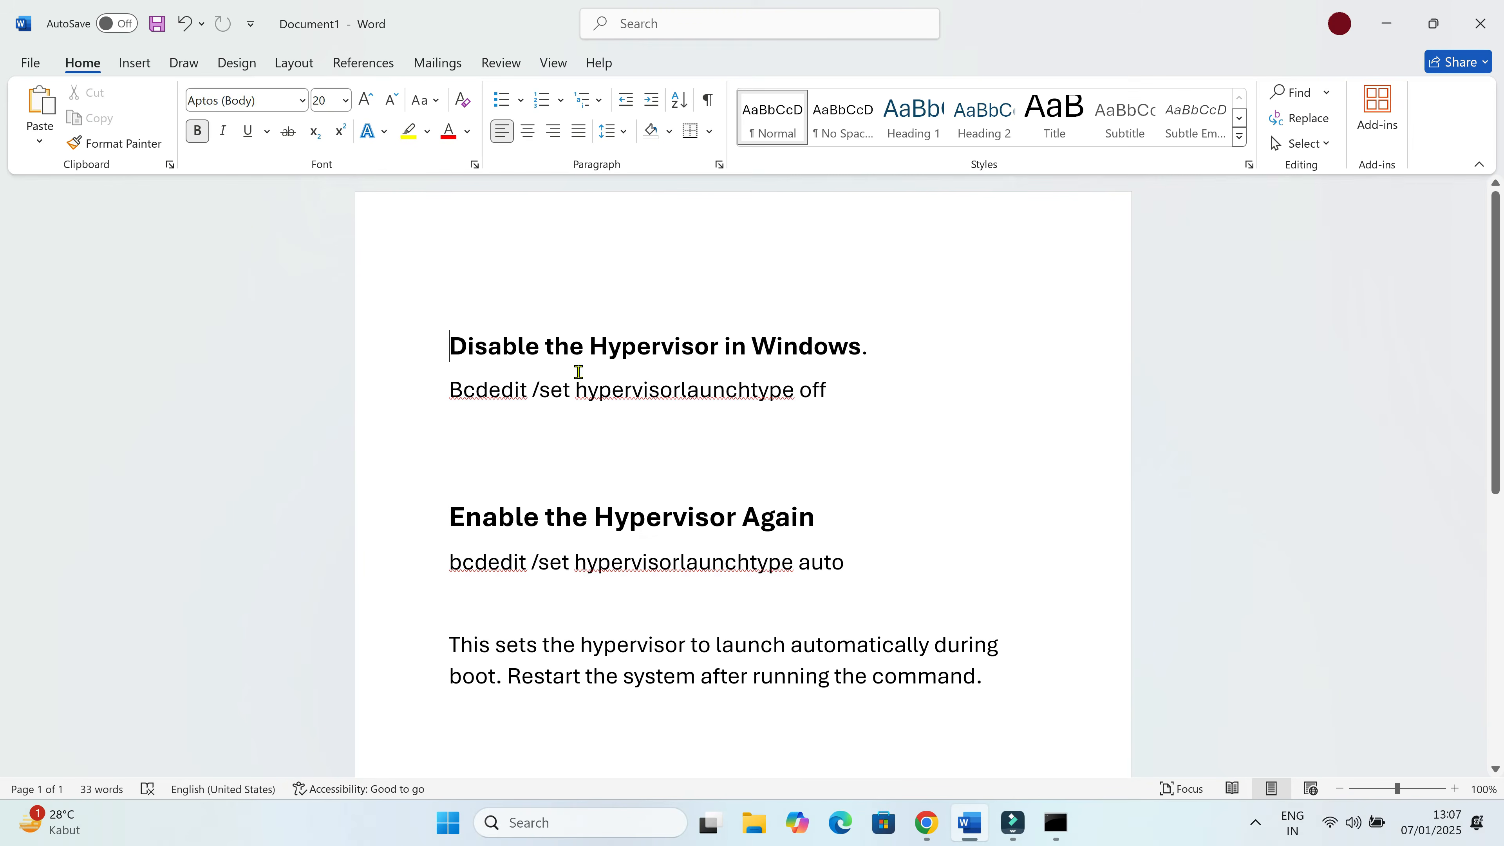
click(460, 395)
key(BackSpace)
text(b)
drag(839, 394, 451, 389)
key(ctrl+c)
click(280, 249)
click(1386, 24)
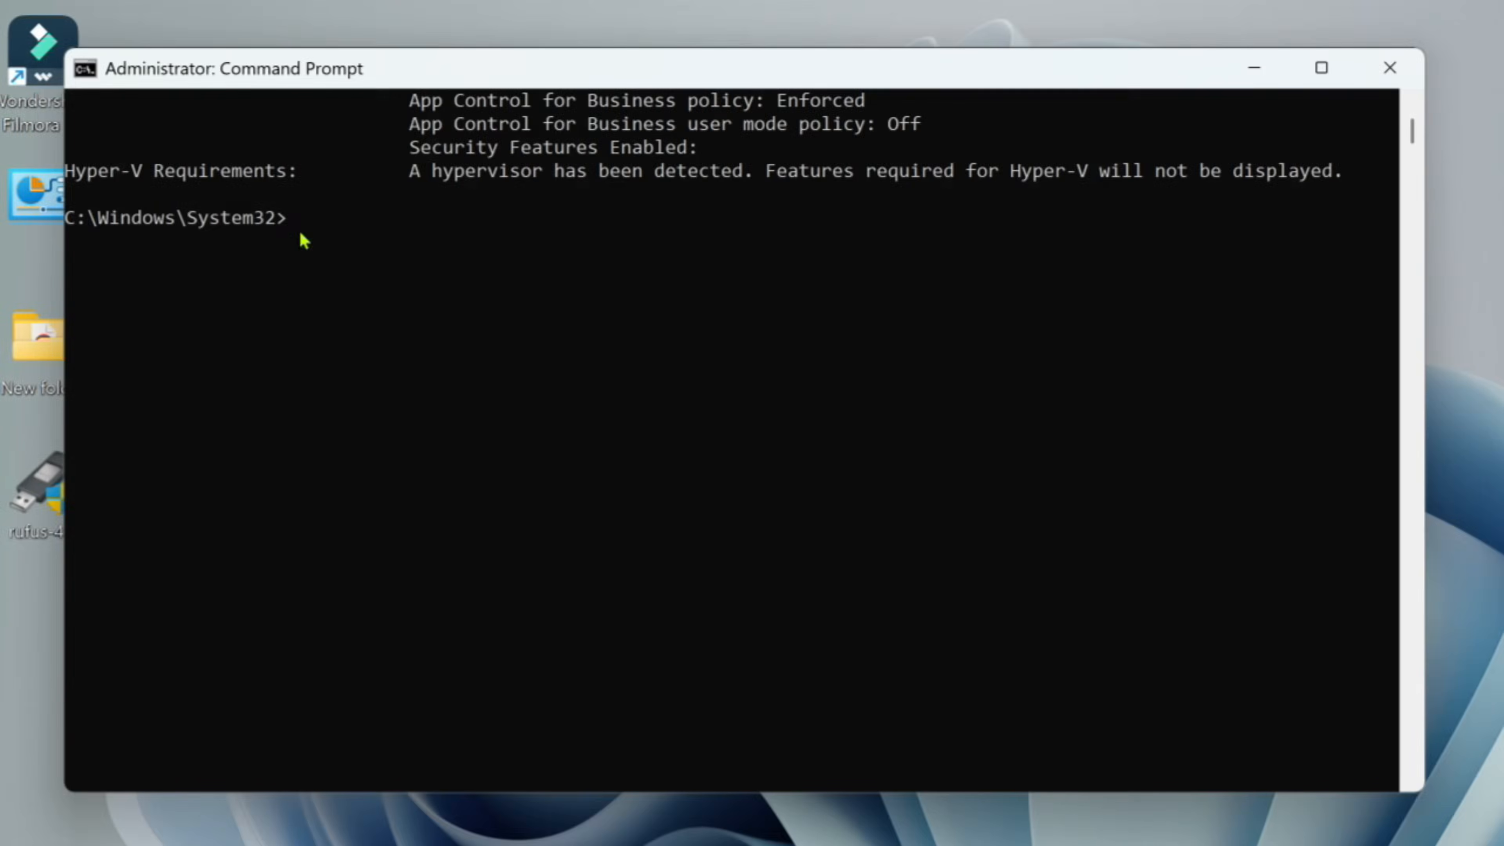
- Run "bcdedit /set hypervisorlaunchtype off" in the administrator Command Prompt, close it, and bring up the power options to restart Windows
key(ctrl+v)
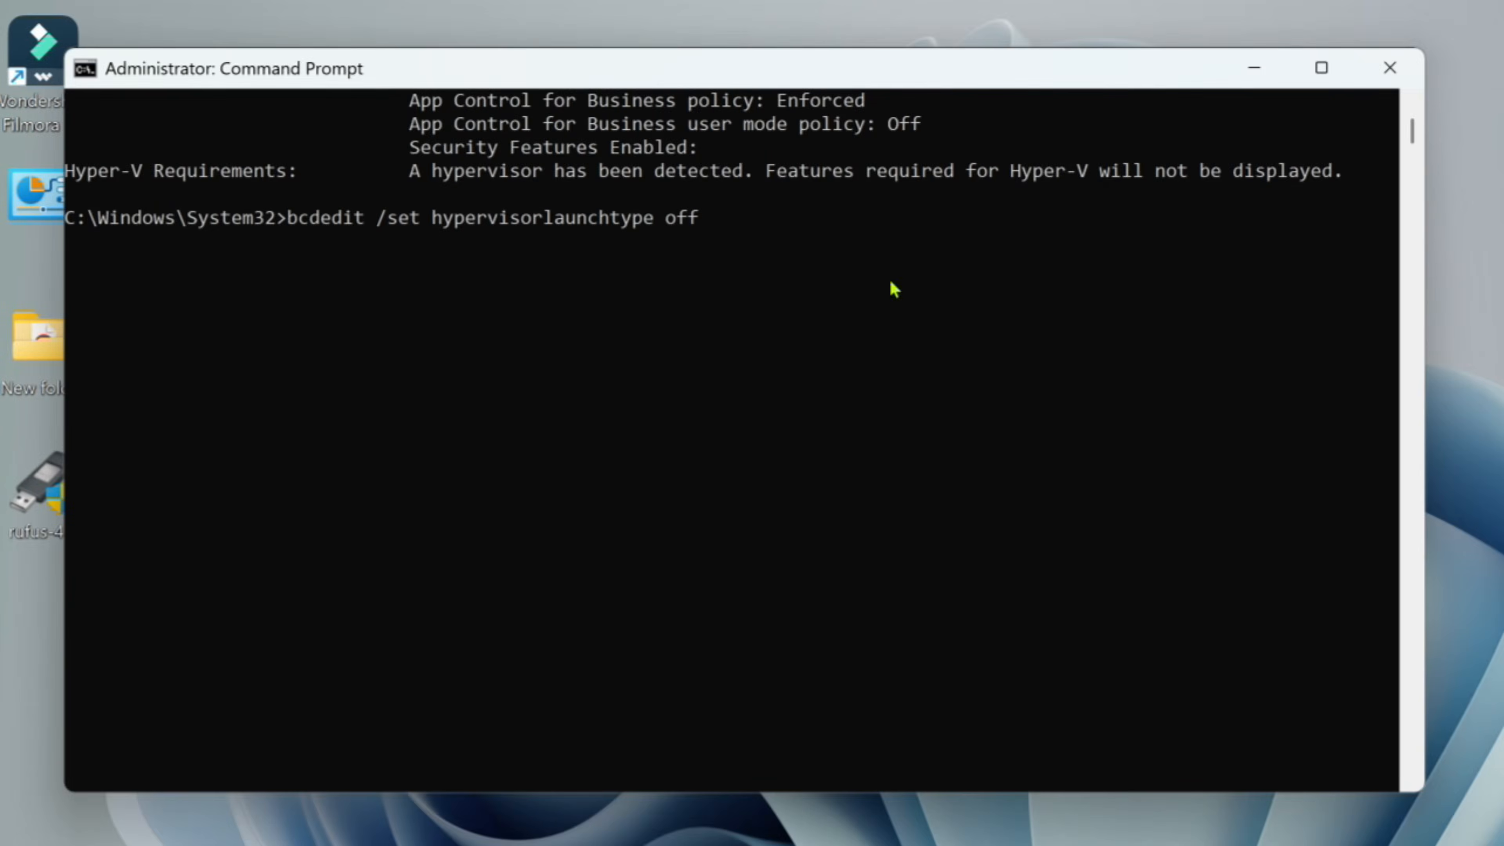
key(Return)
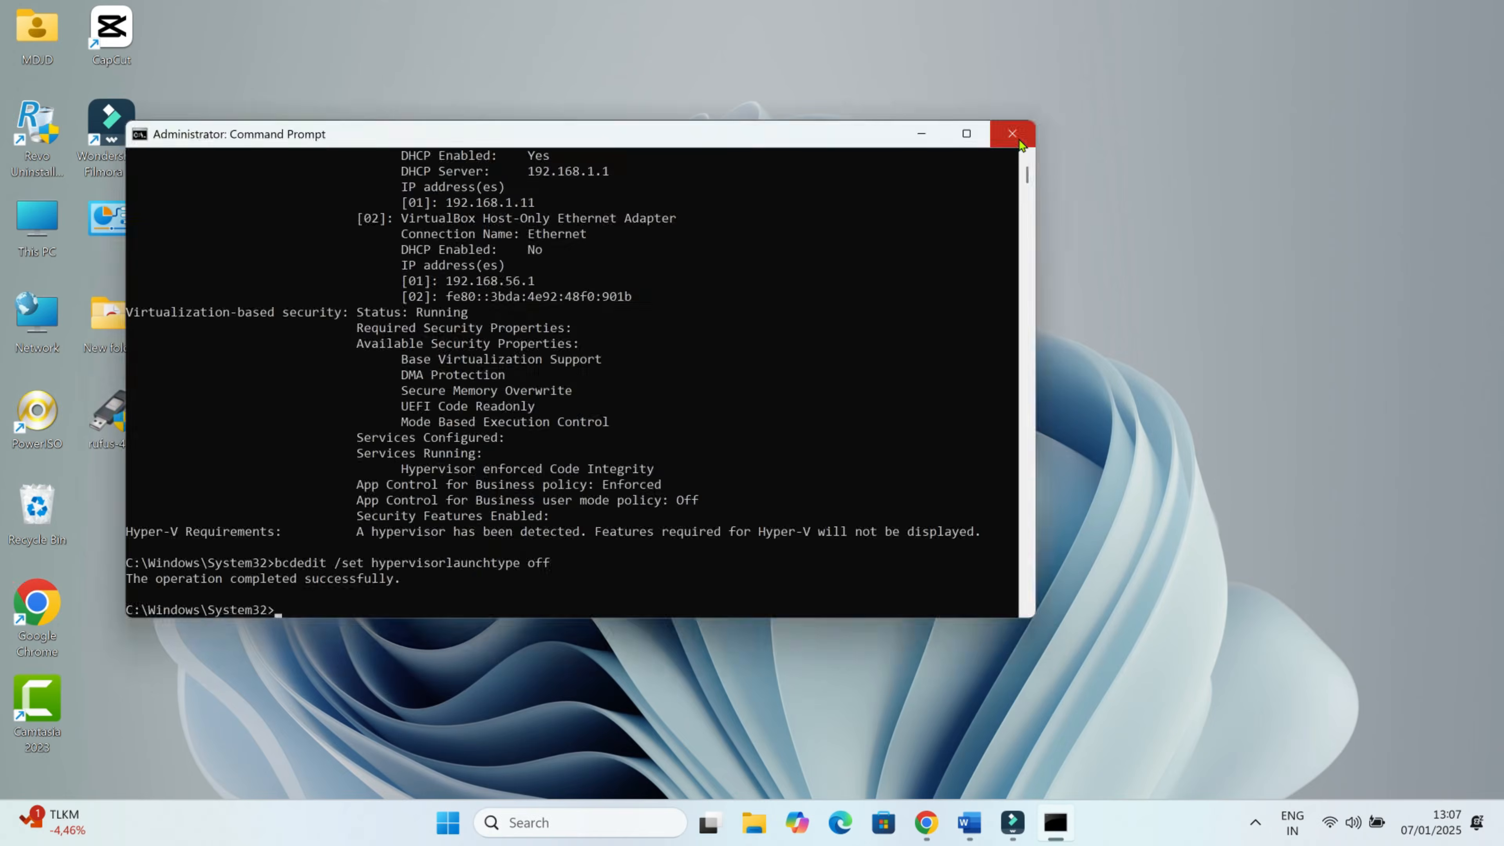
click(1390, 67)
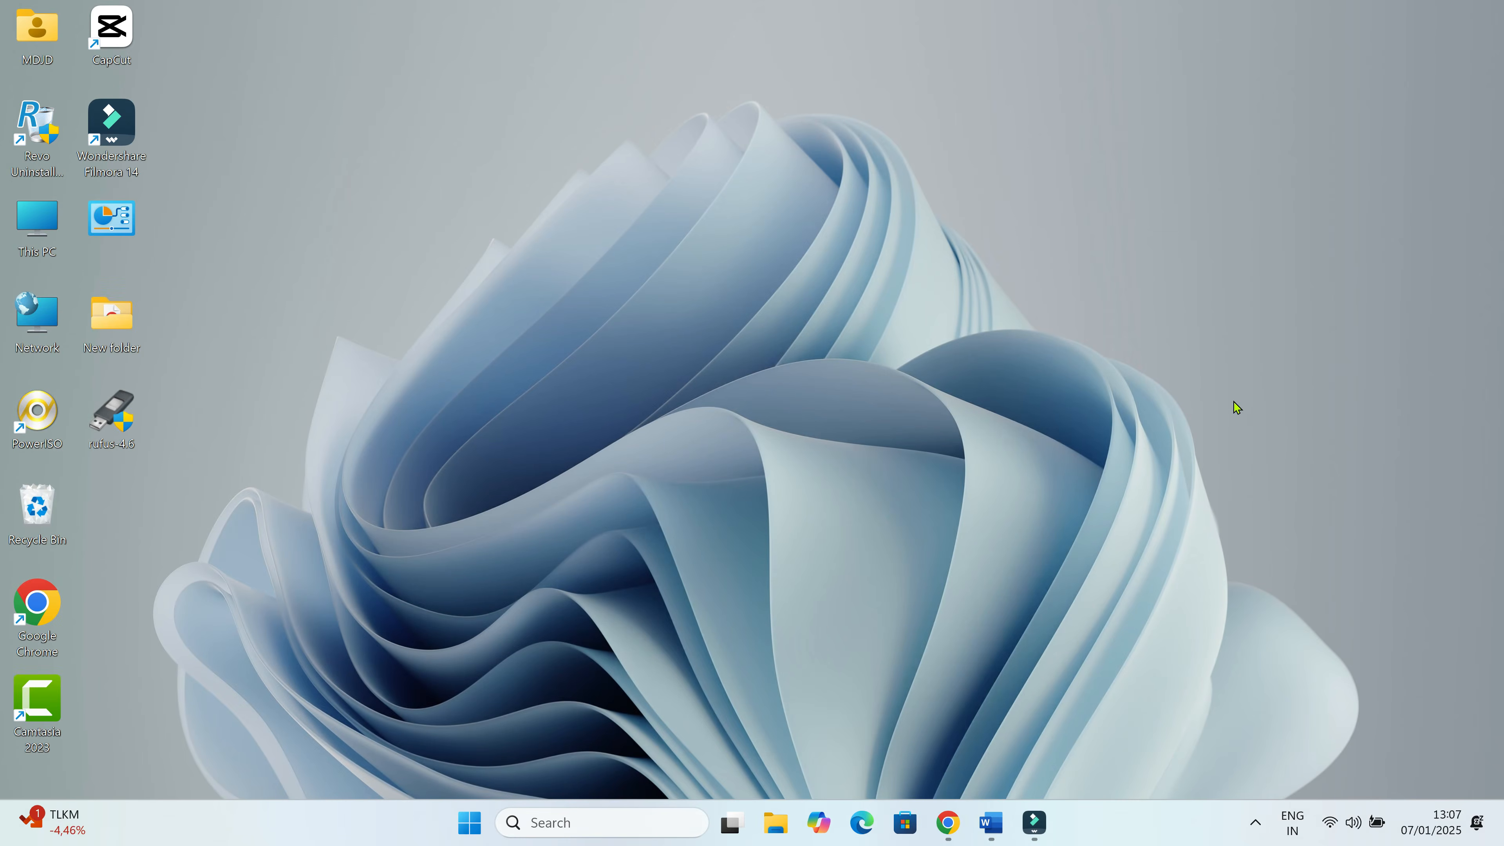
click(470, 823)
click(988, 767)
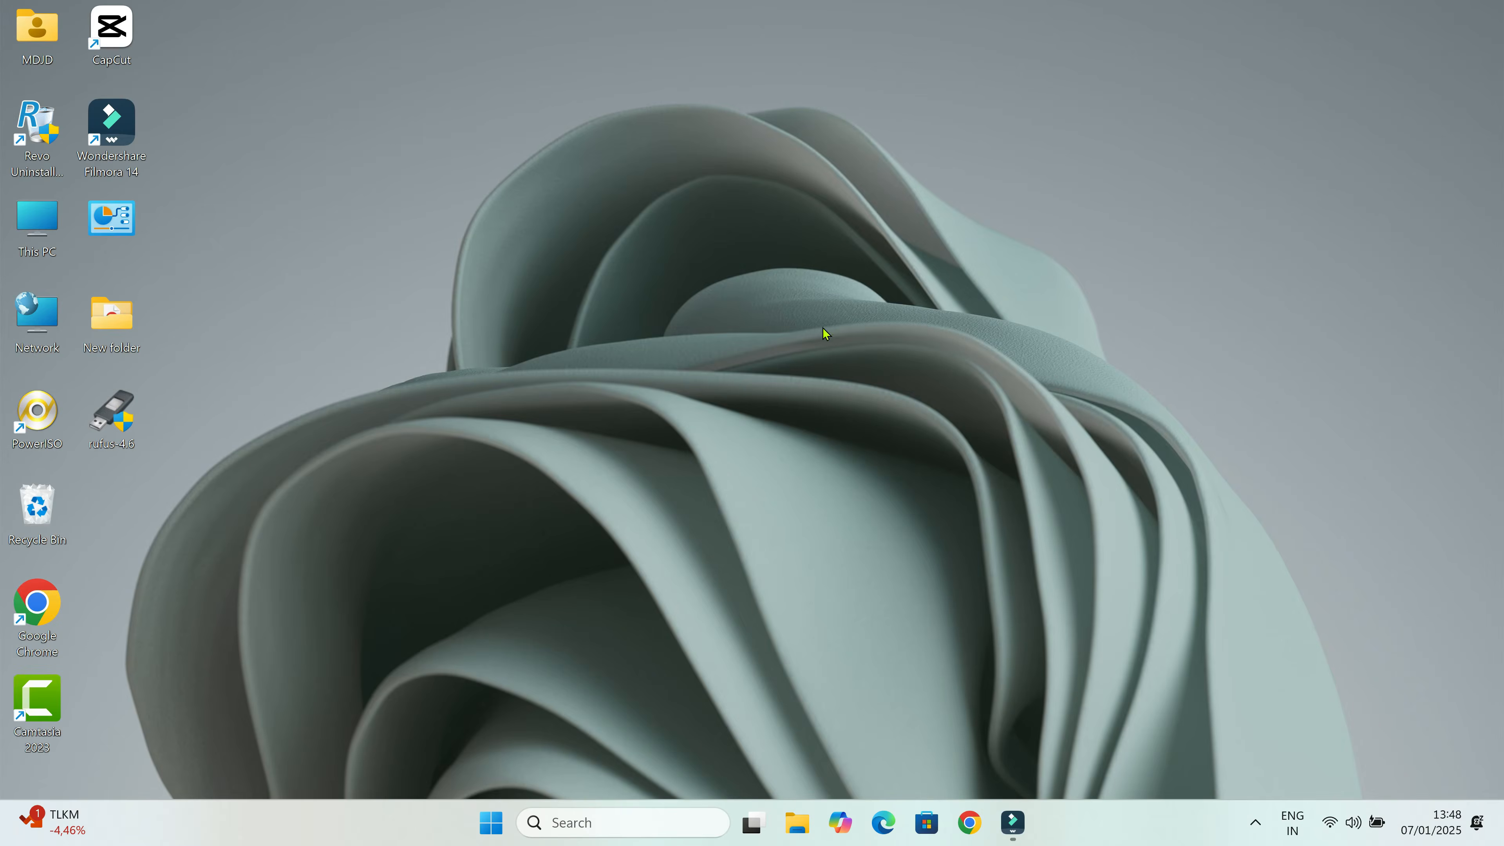
- Open Chrome in a maximized window, search Google for "virtual box", and open the official Oracle VirtualBox website
click(969, 822)
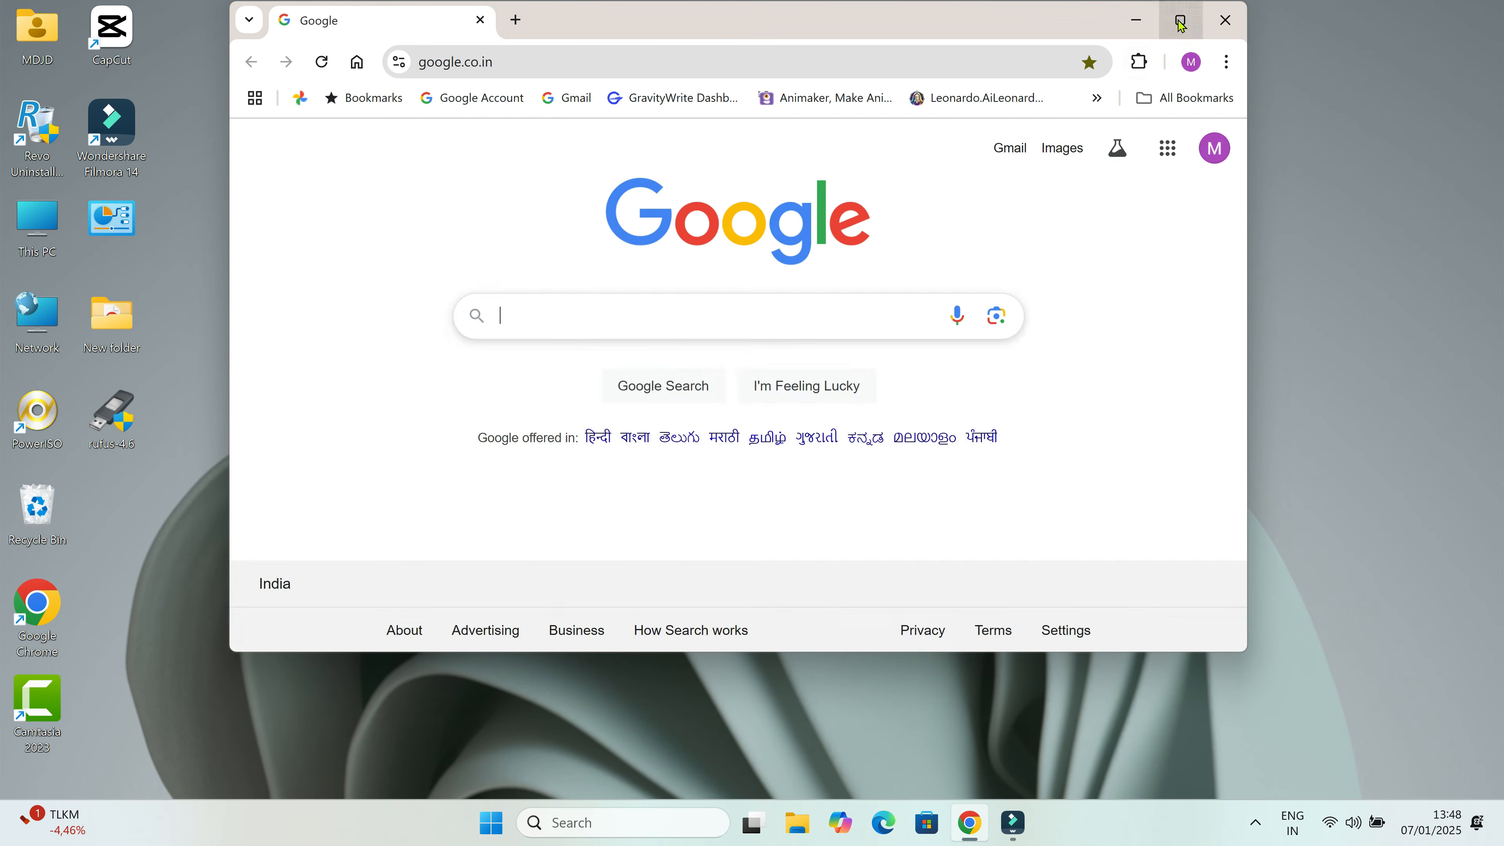
click(1179, 21)
click(607, 359)
text(virtu)
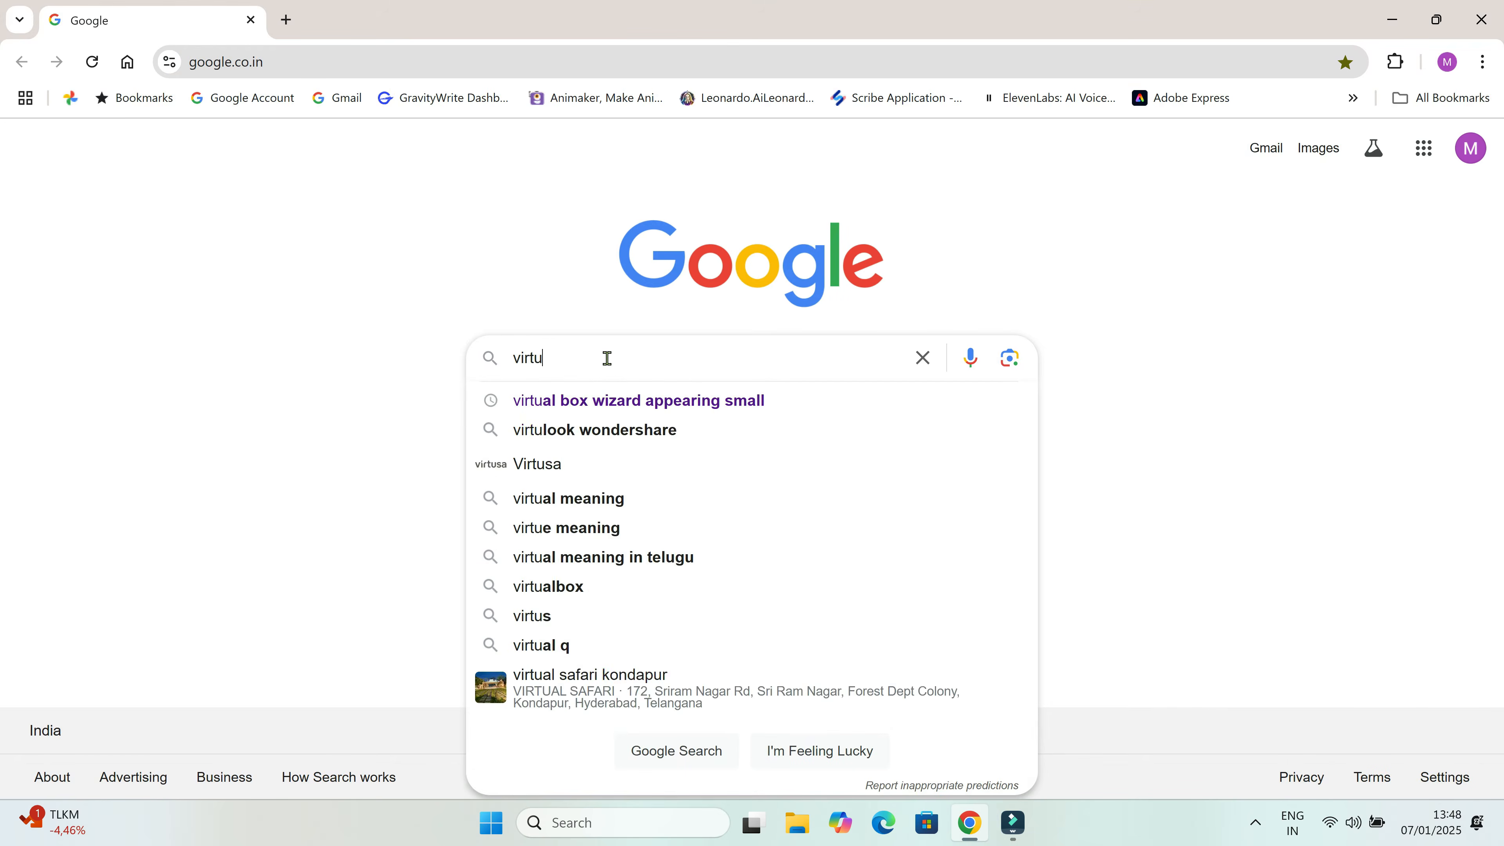
text(al box)
key(Return)
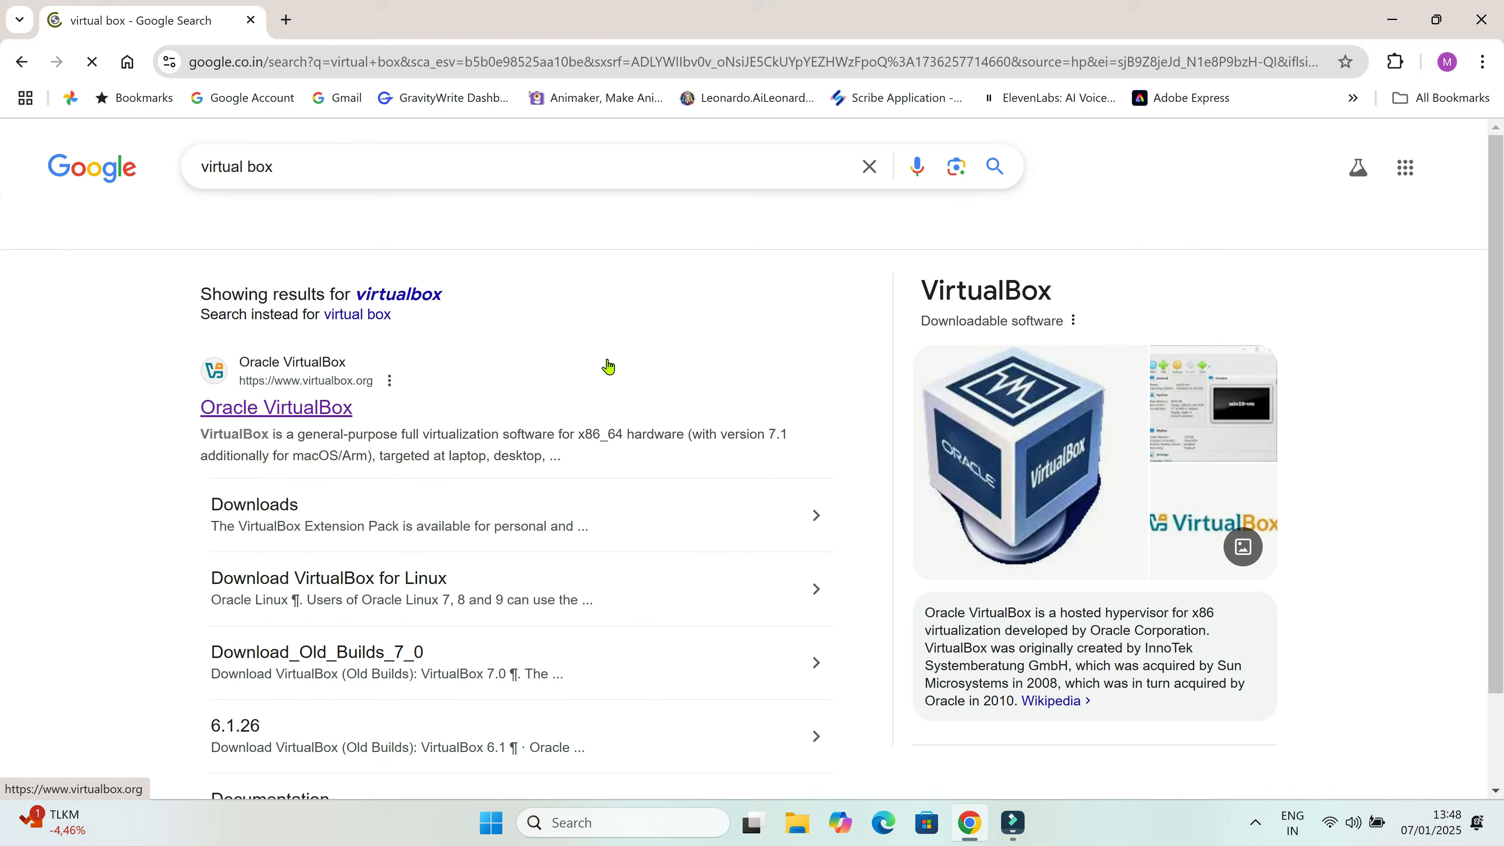
click(291, 409)
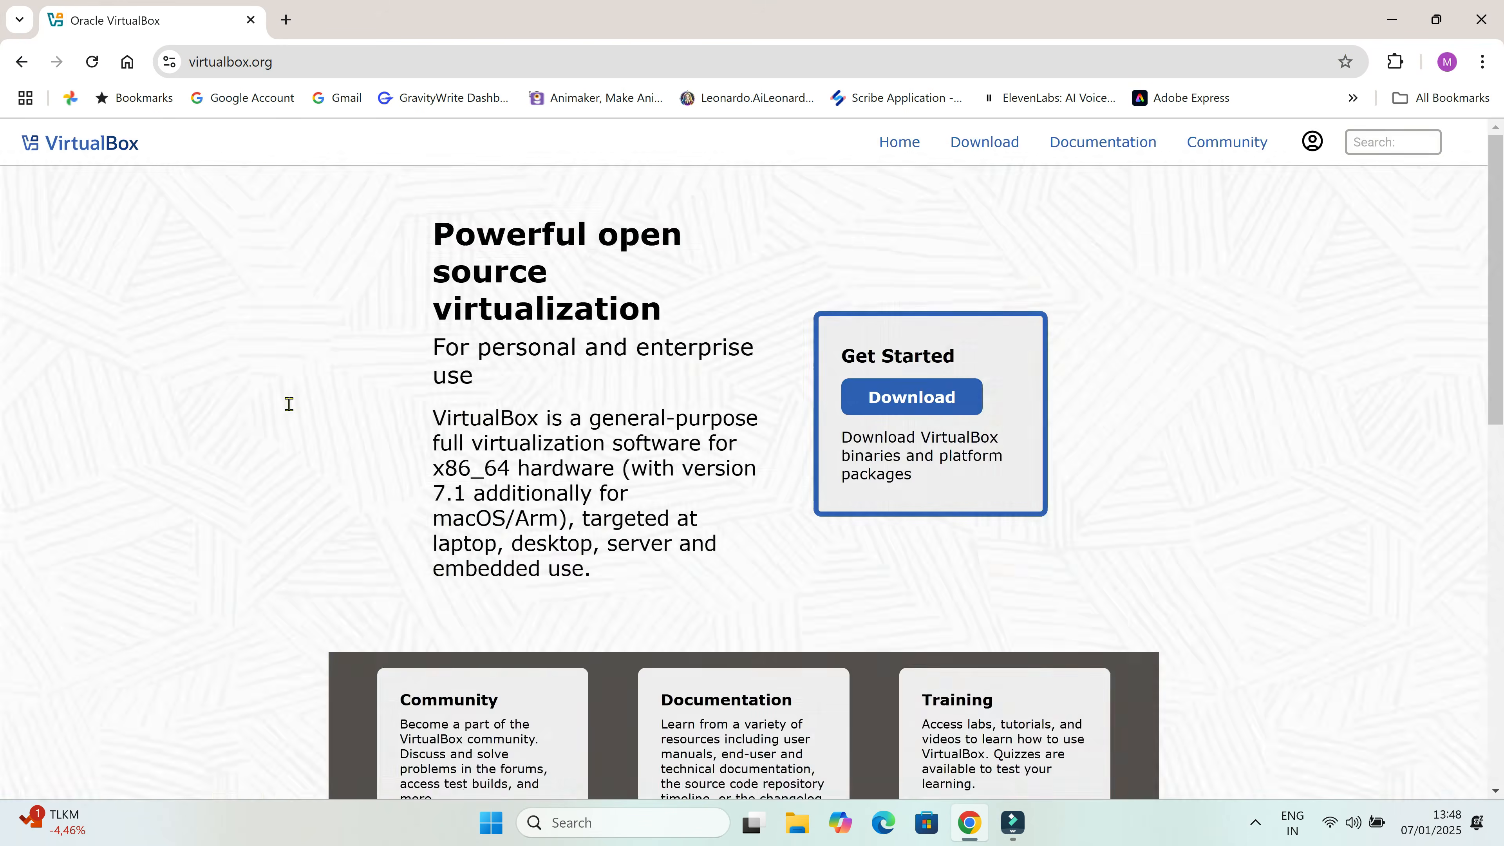
- Download the VirtualBox 7.1.4 Windows hosts installer, saving it to the Desktop, and check the download's progress
mouse_move(1496, 350)
mouse_down()
mouse_move(1496, 652)
mouse_move(1494, 334)
mouse_up()
click(965, 359)
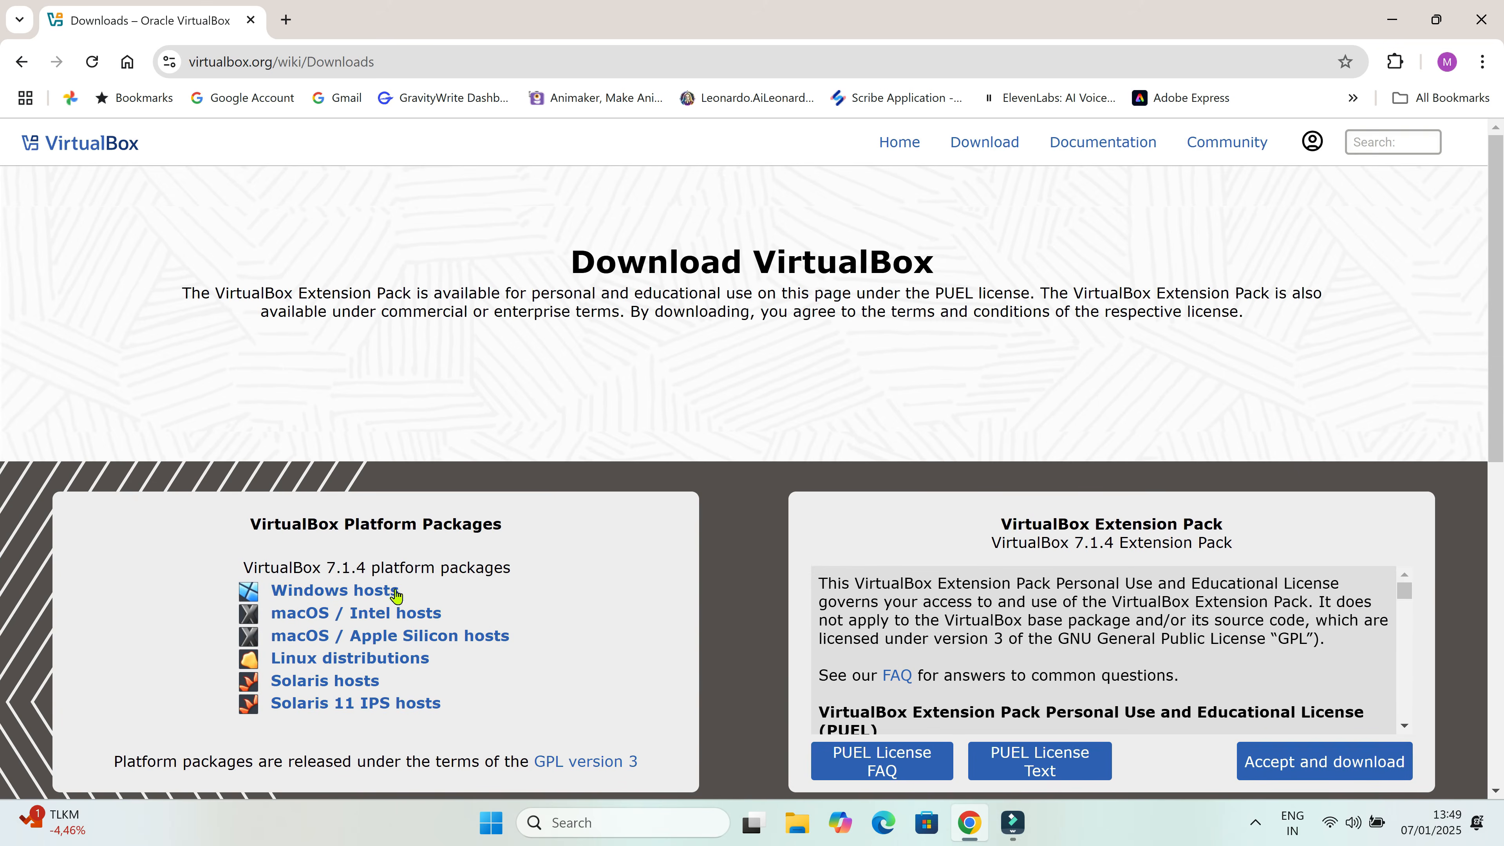
click(356, 589)
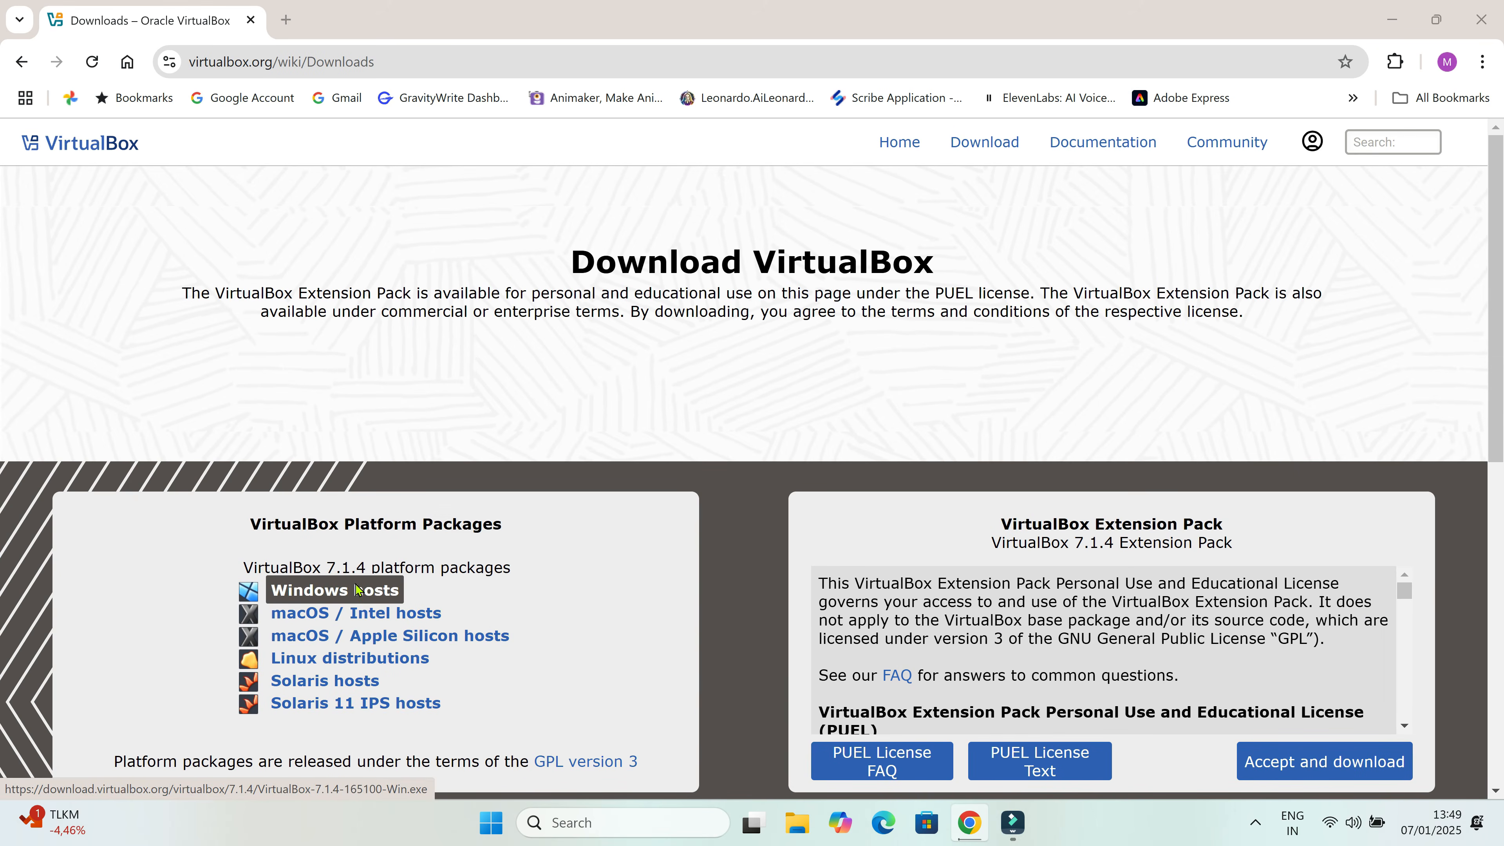
click(83, 212)
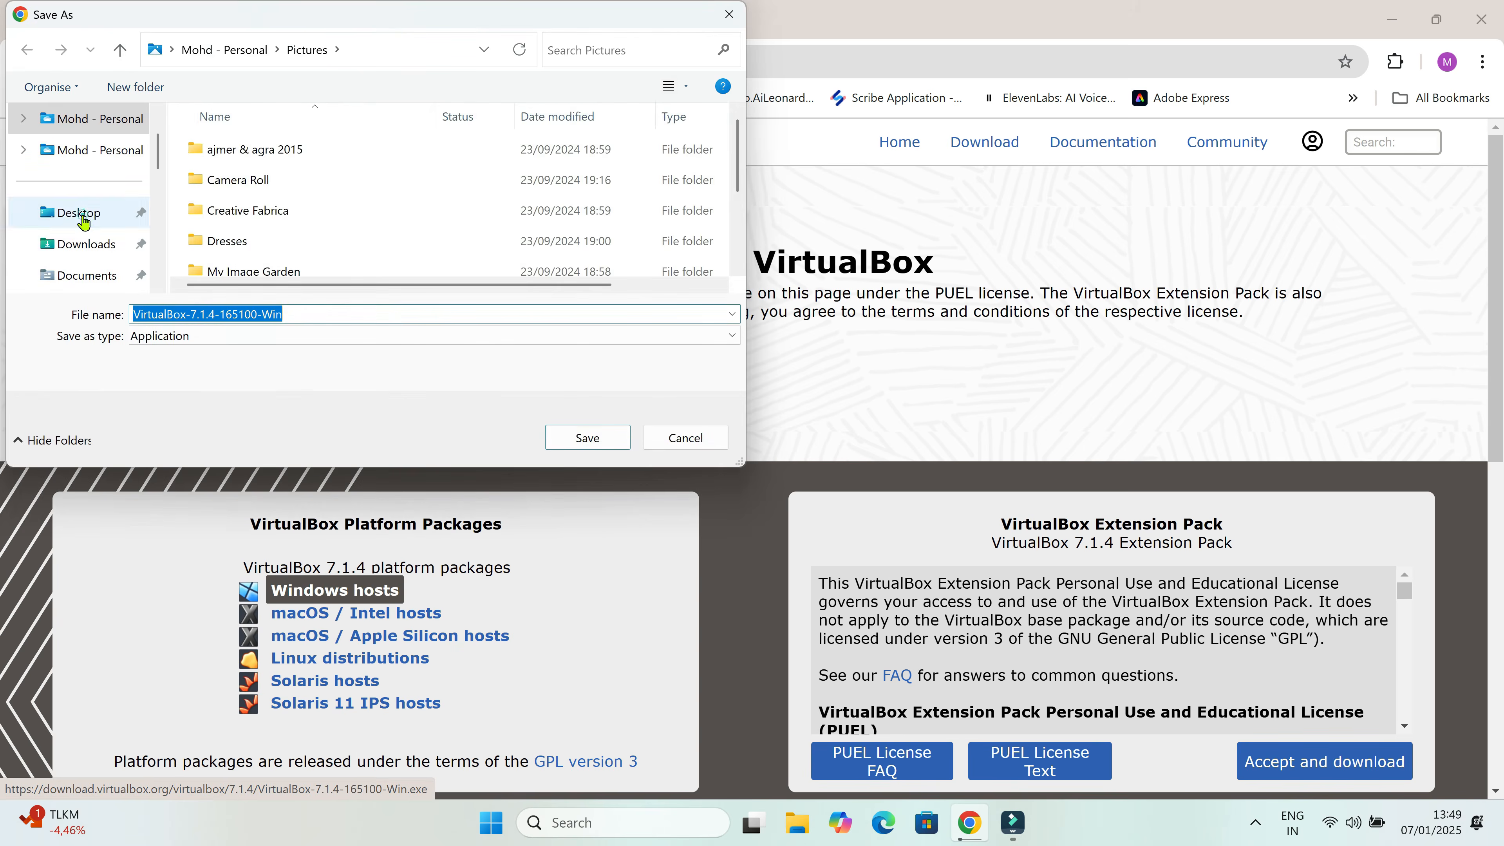
click(586, 439)
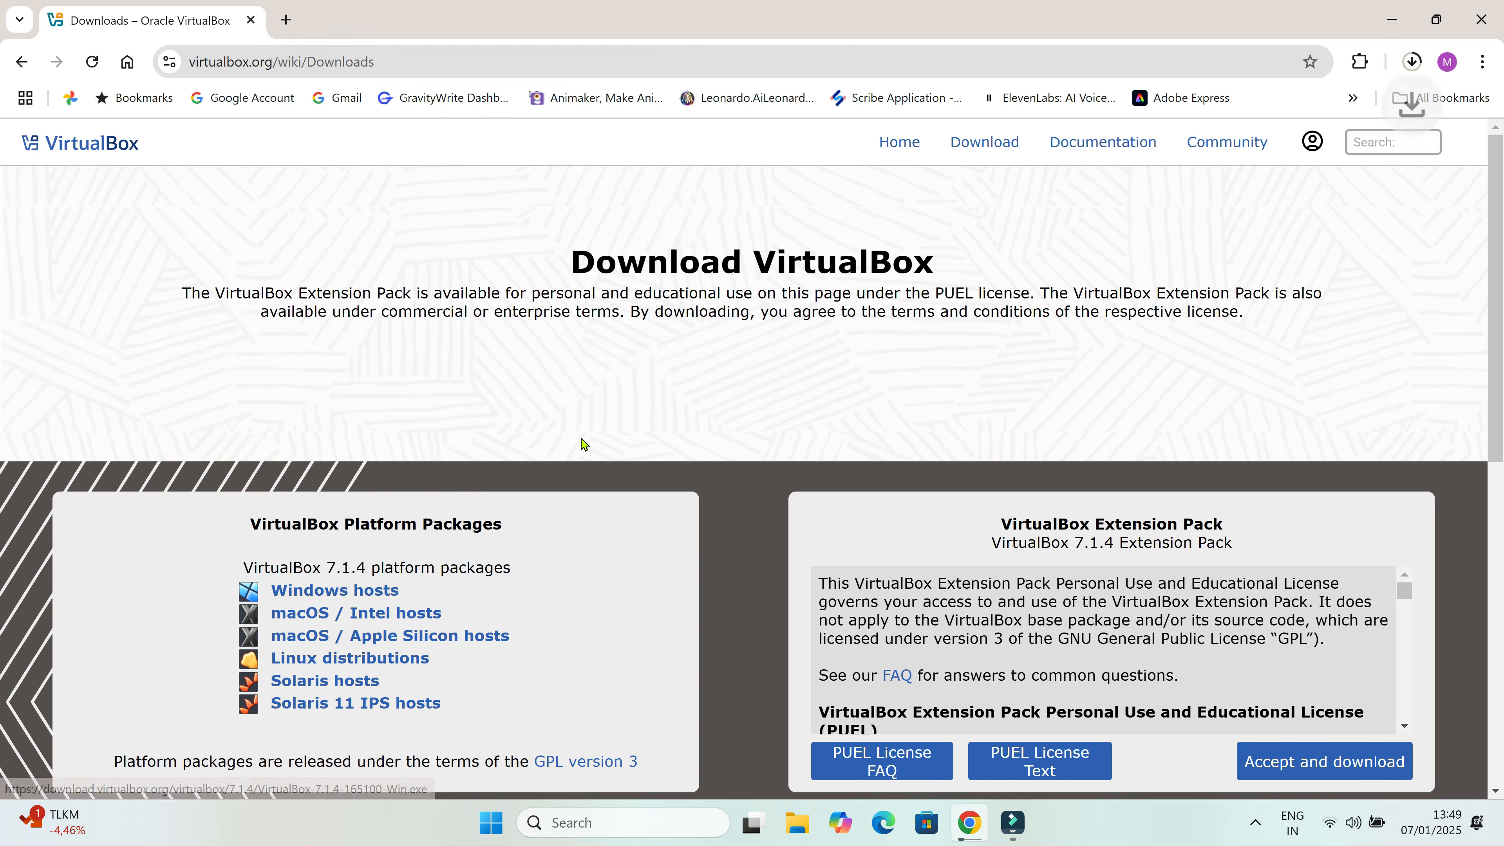
click(1410, 68)
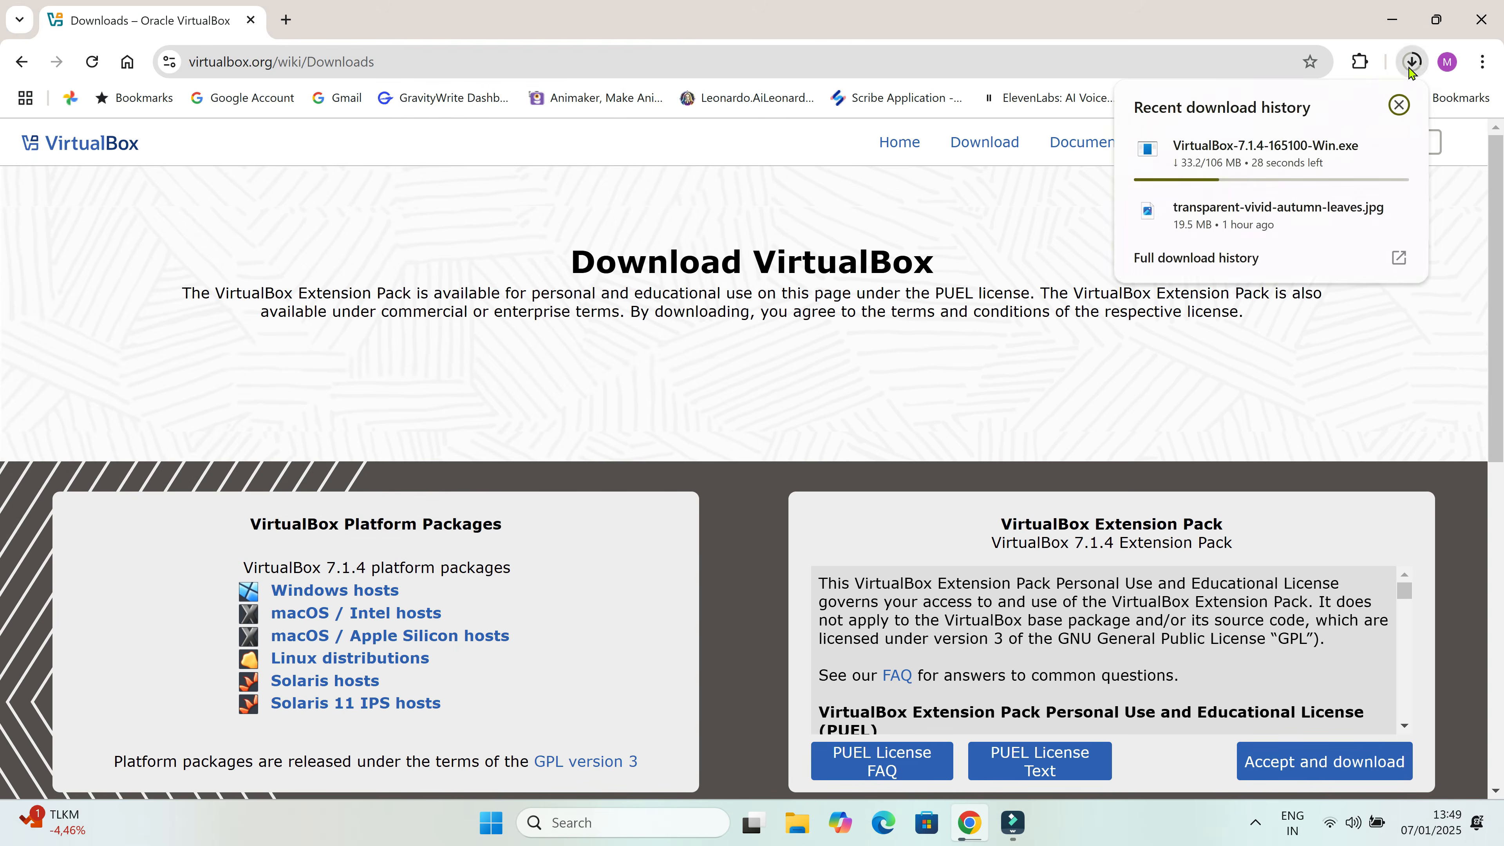
mouse_move(1215, 175)
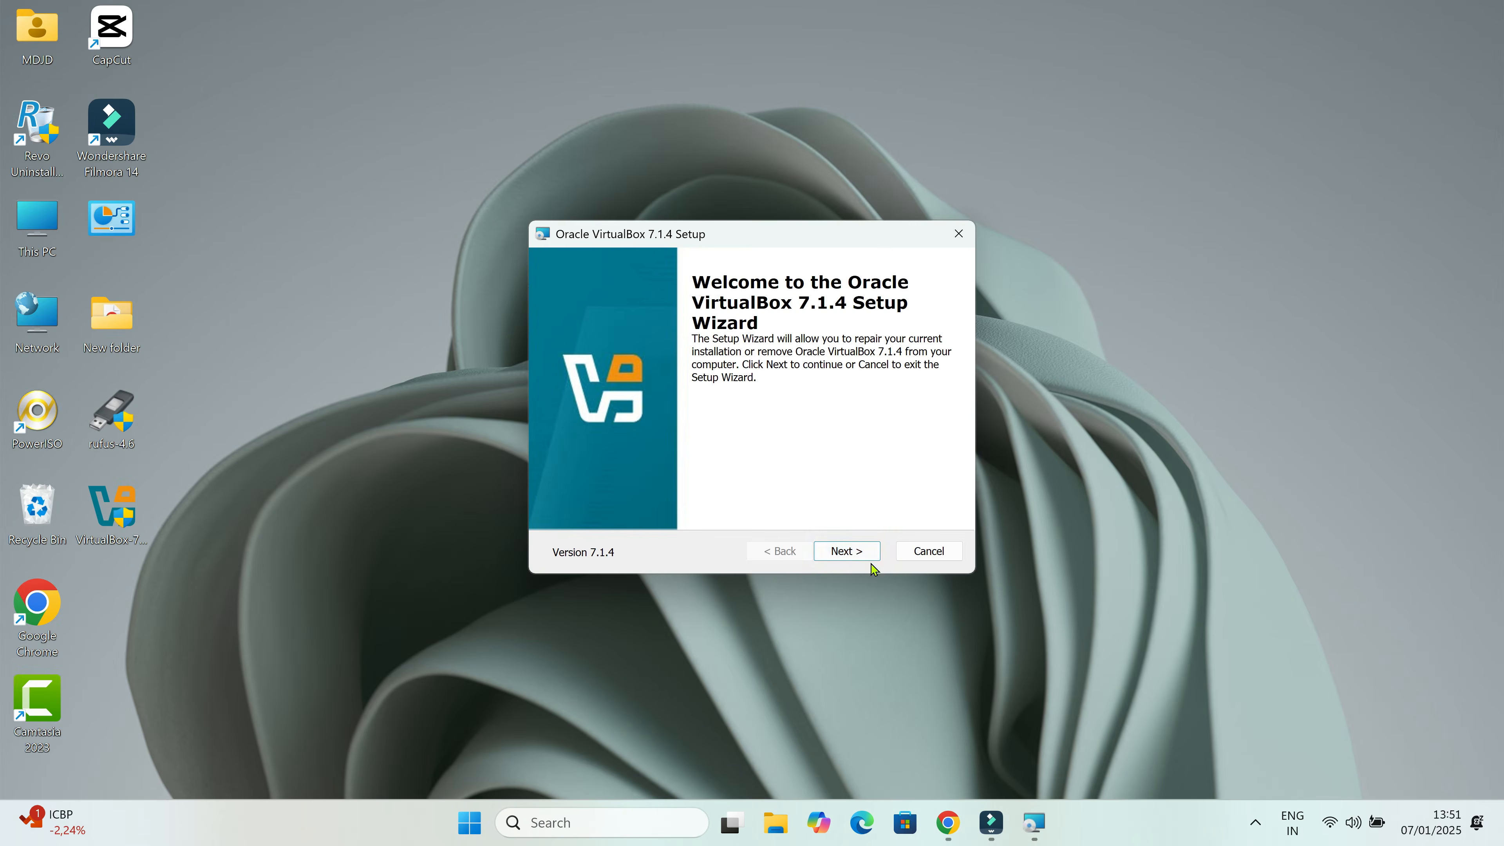
- Cancel the VirtualBox 7.1.4 setup without repairing or removing the existing installation, and exit the wizard
click(852, 554)
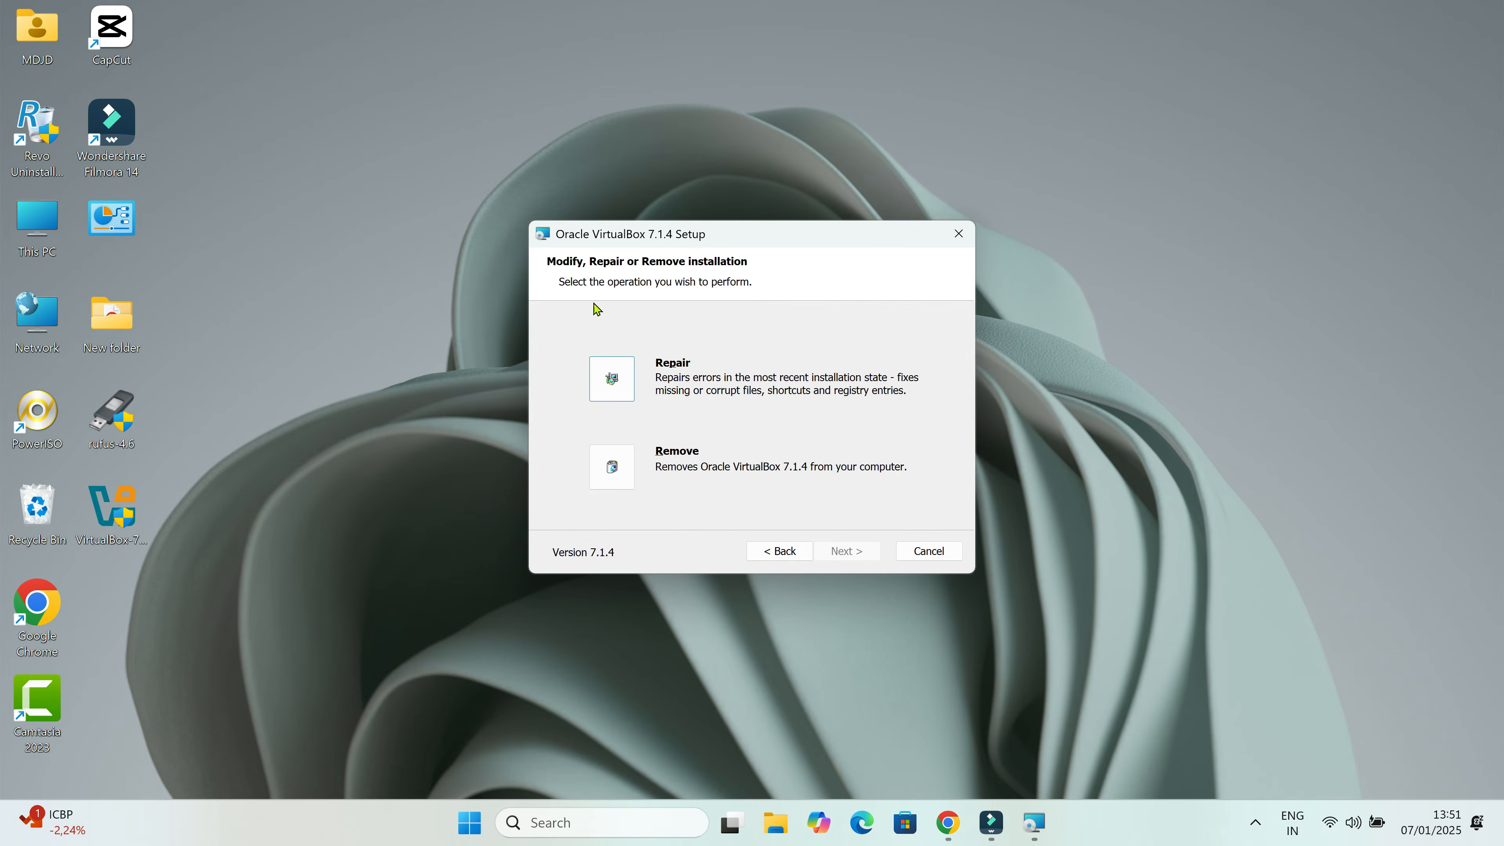
click(778, 551)
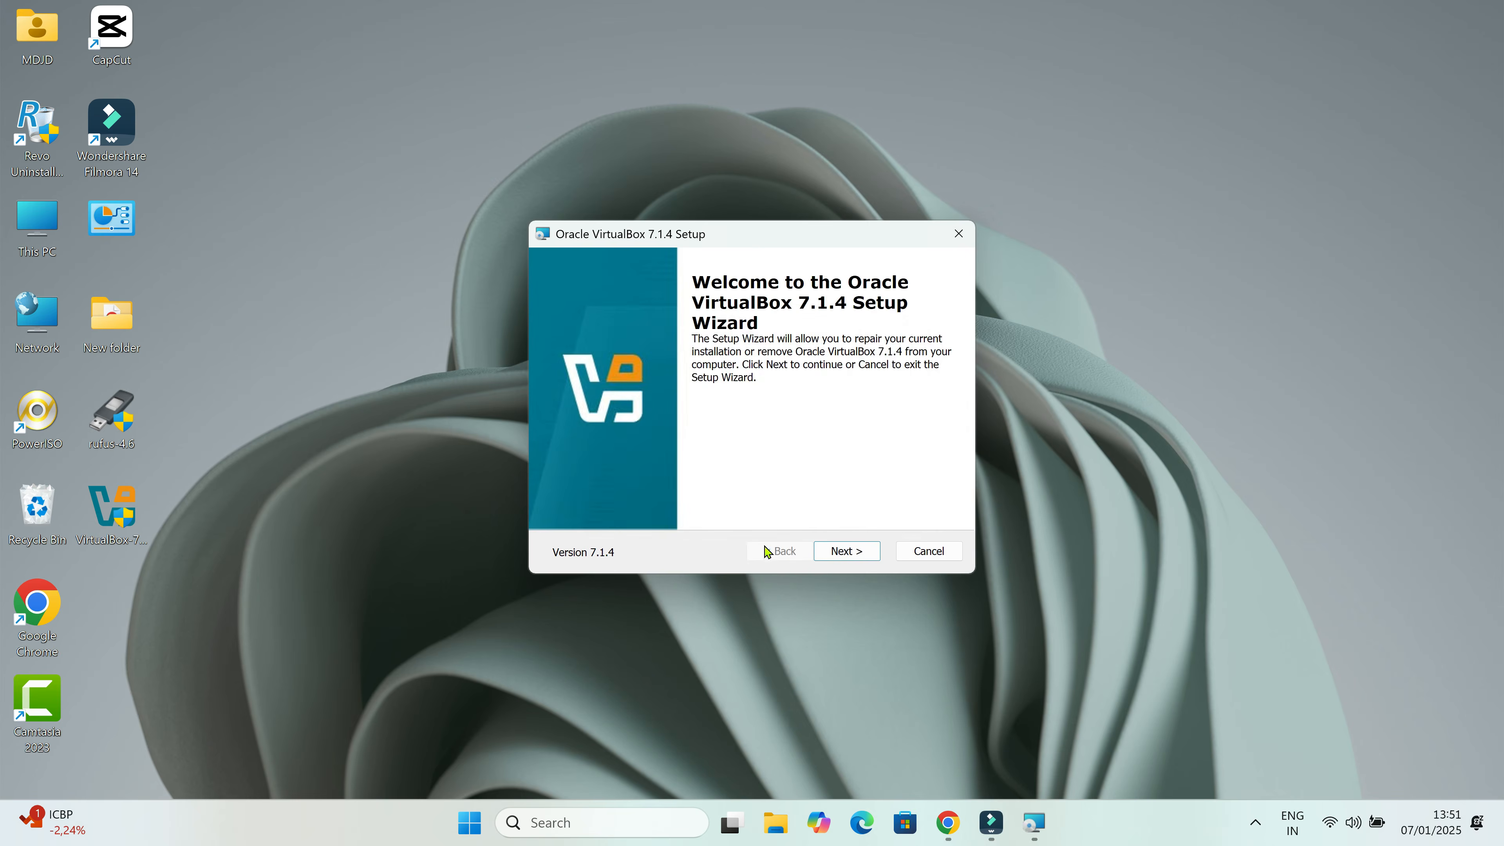
click(959, 234)
click(721, 439)
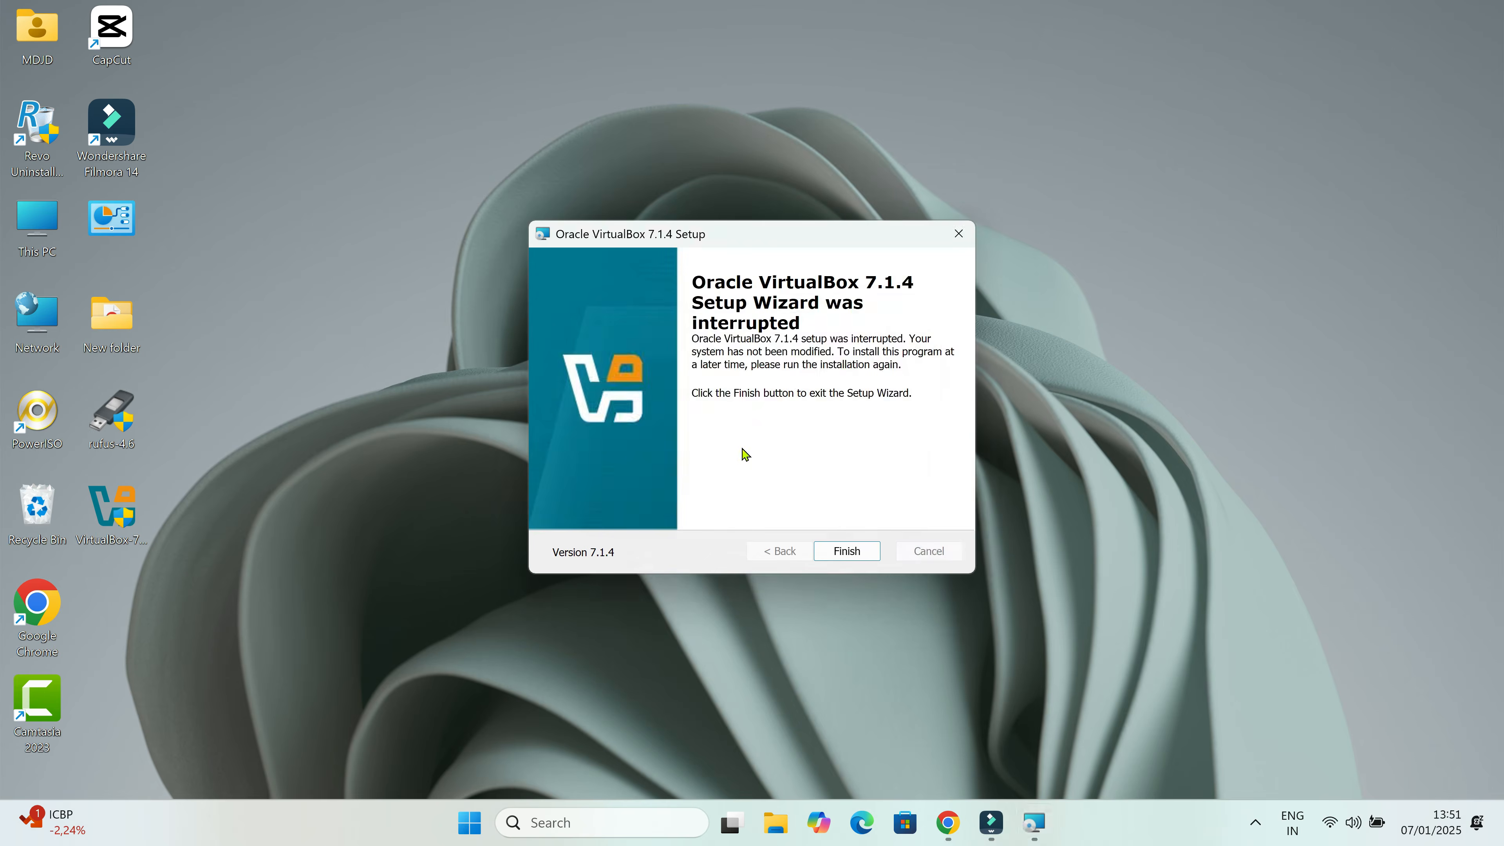
click(957, 233)
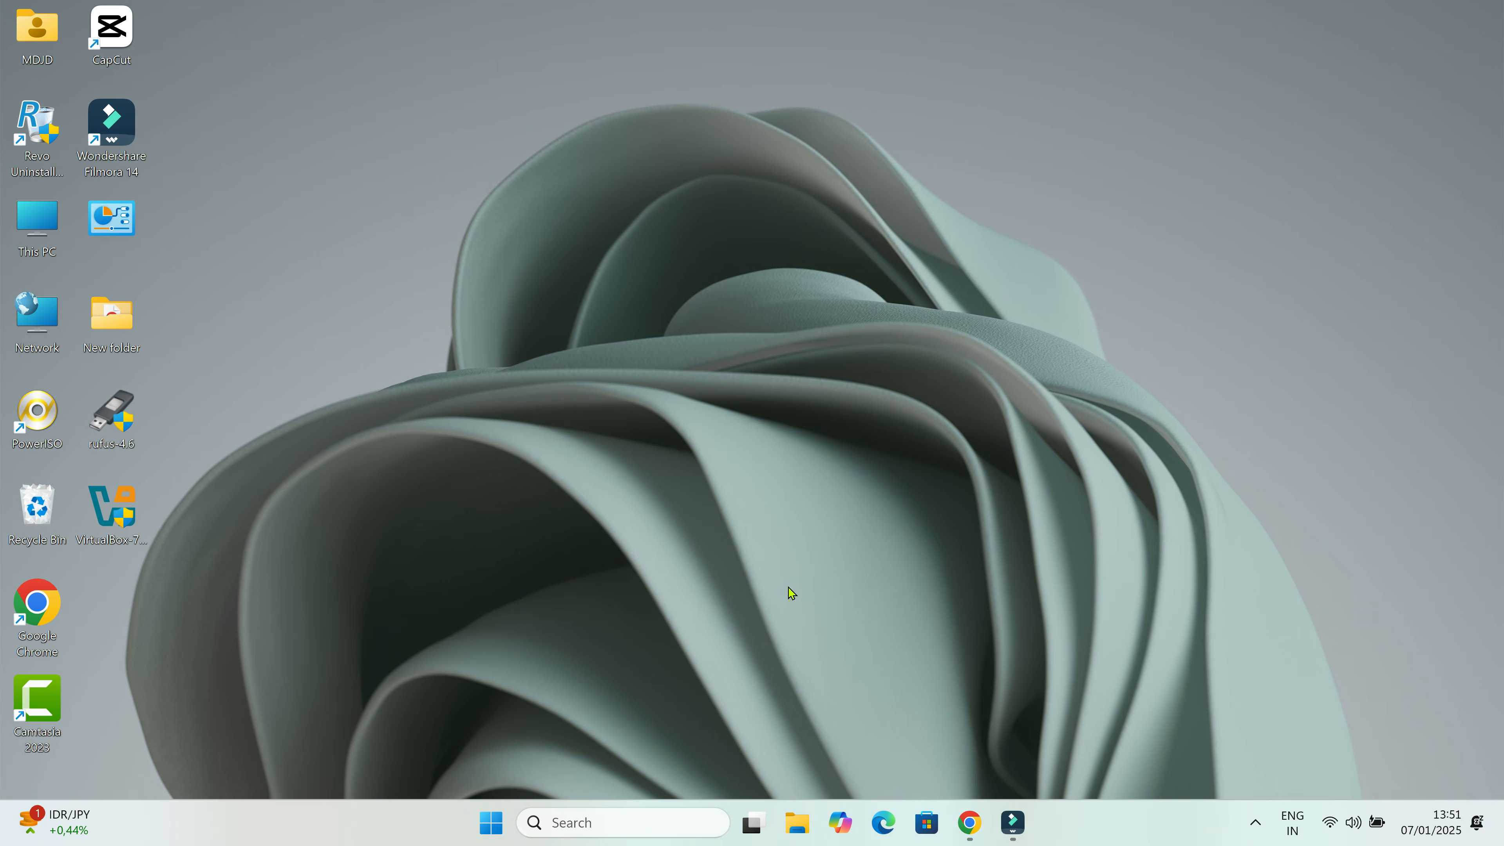
- Search Windows for "virtual box" and dismiss the Program Compatibility Assistant without reinstalling
click(586, 822)
text(virtual box)
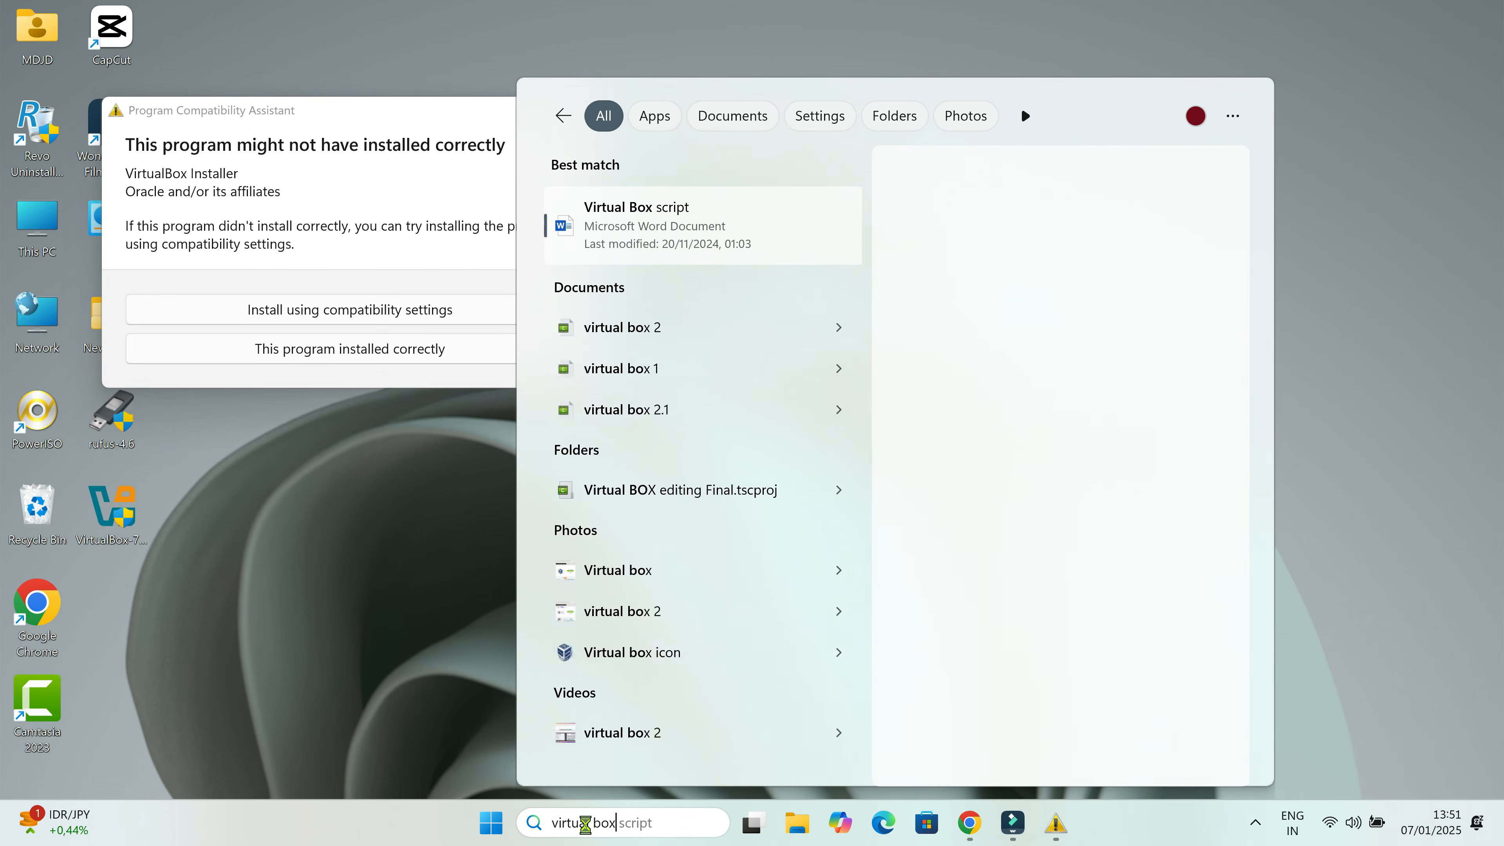
click(481, 132)
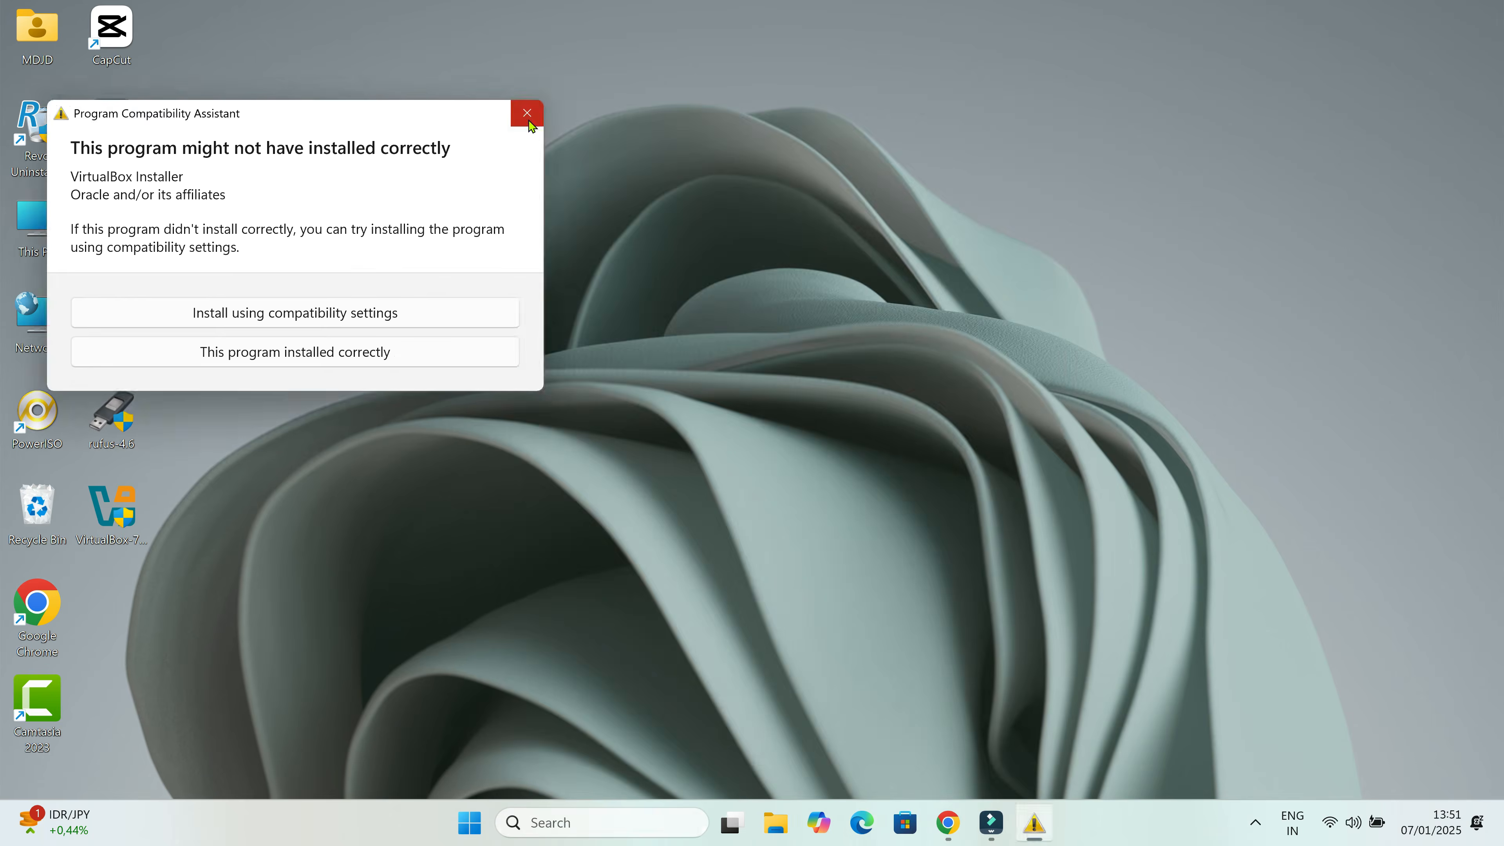
click(526, 112)
- Search Windows for "virt" and launch Oracle VirtualBox
click(491, 822)
click(636, 829)
text(v)
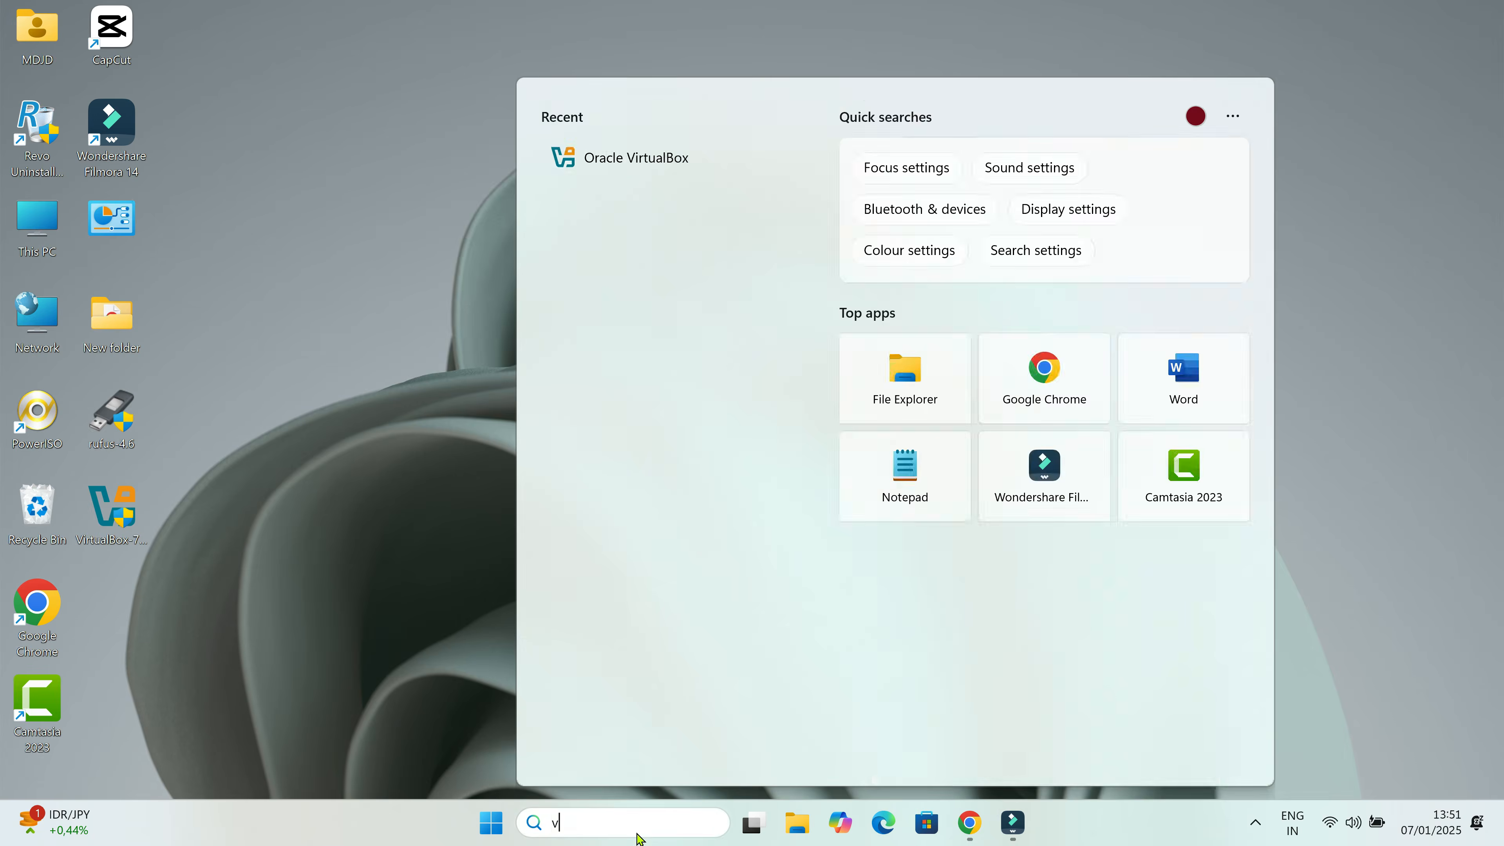
text(irt)
click(955, 370)
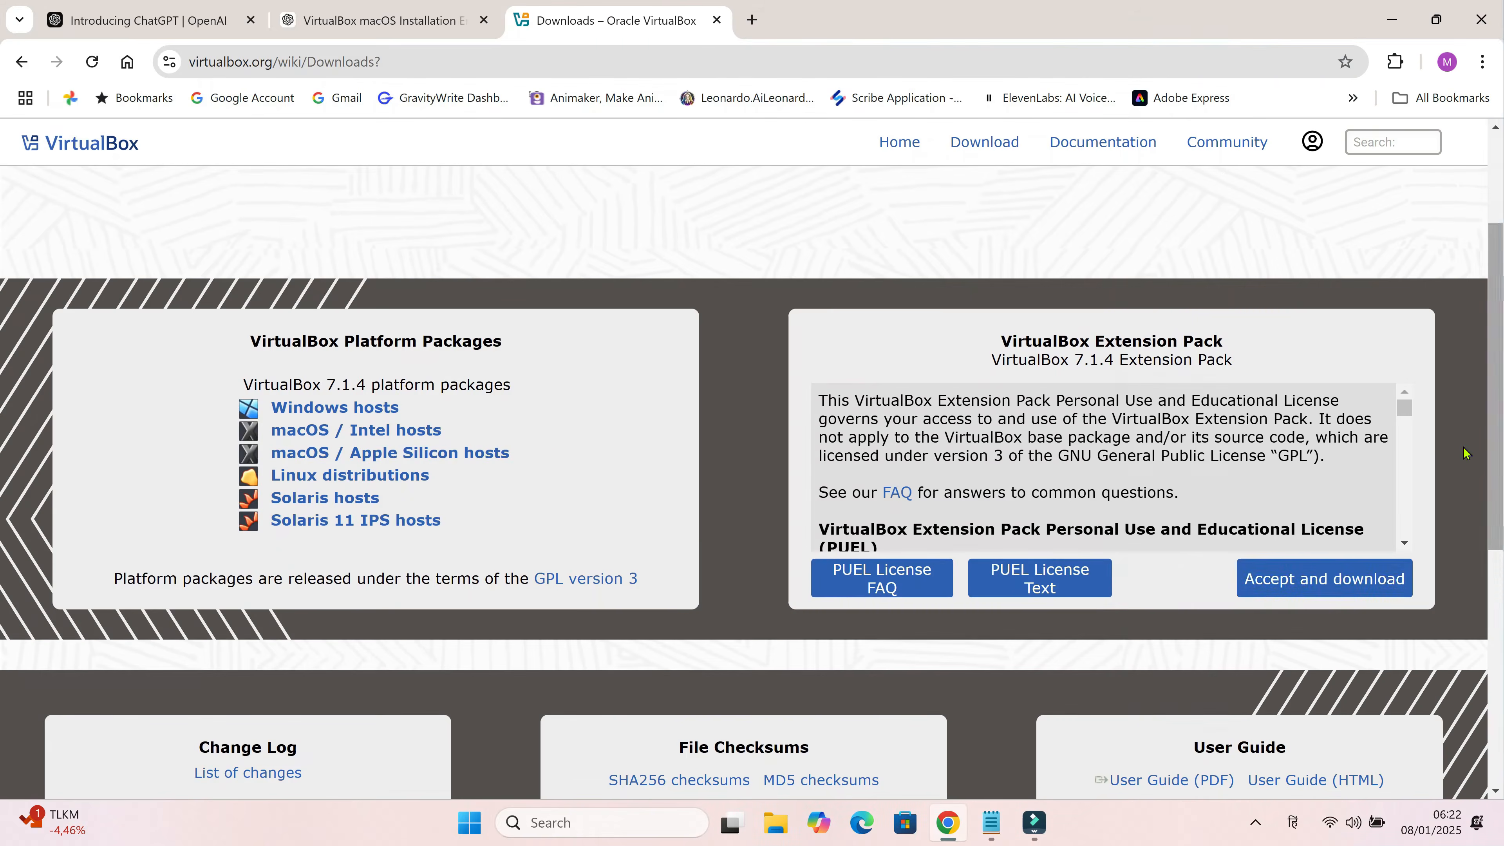
- Download the VirtualBox 7.1.4 Extension Pack to the Desktop, open it from its folder, and install it in VirtualBox
click(1325, 578)
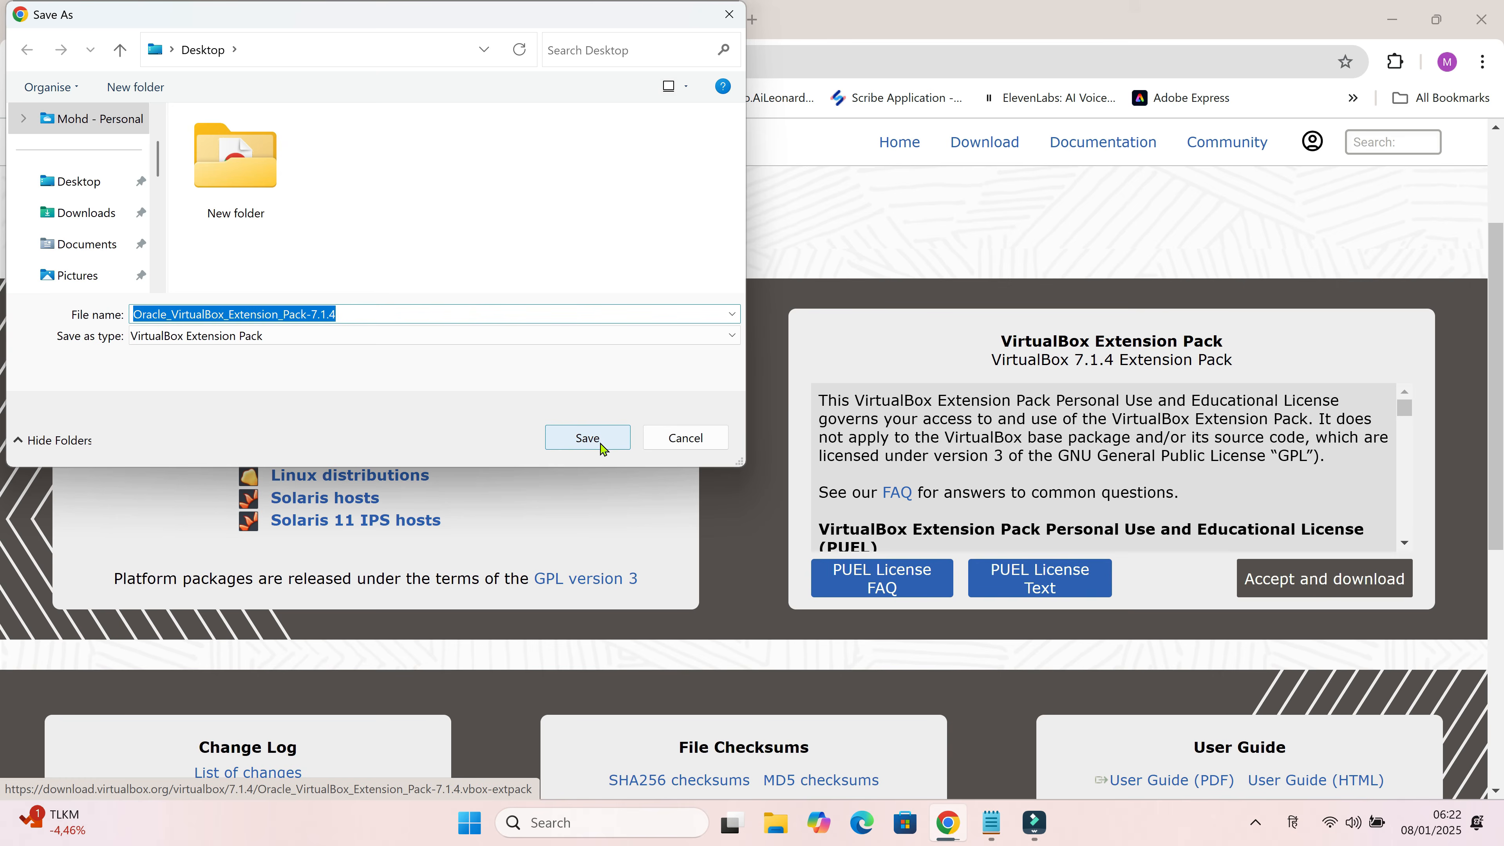
click(587, 438)
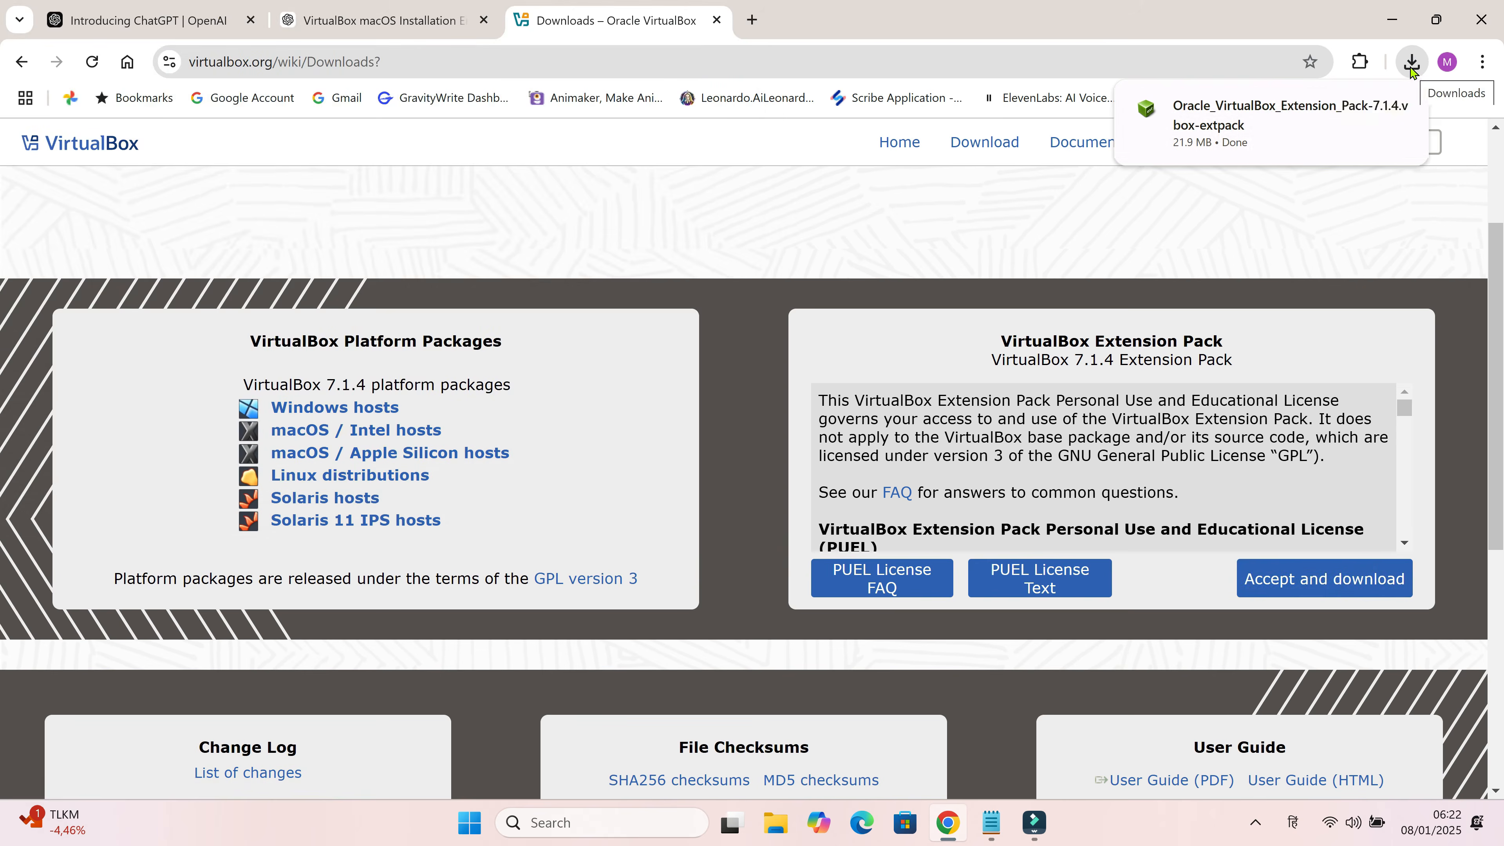
click(1362, 109)
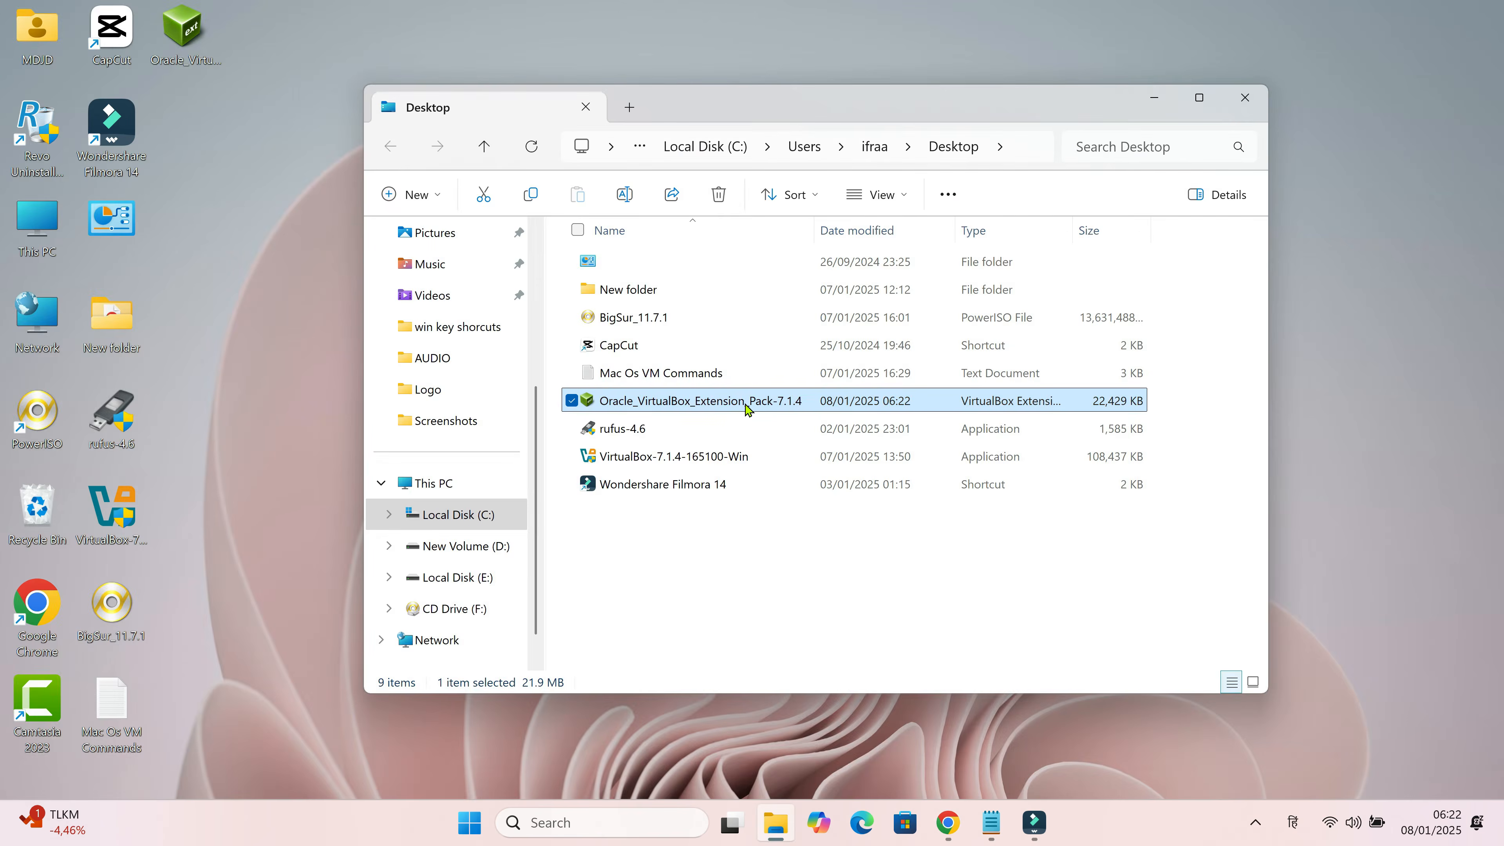
double_click(748, 408)
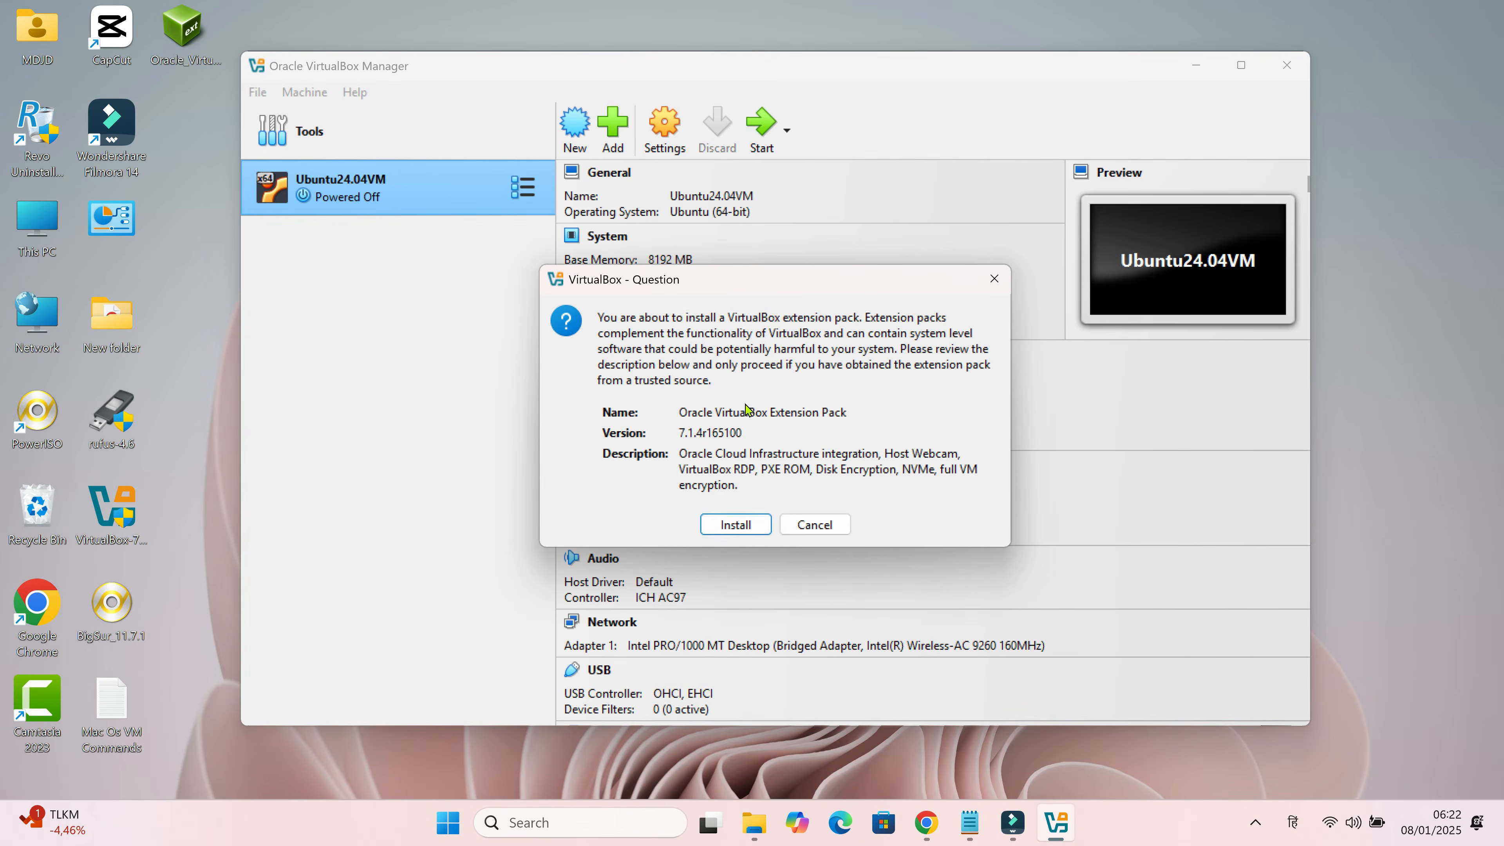
click(742, 526)
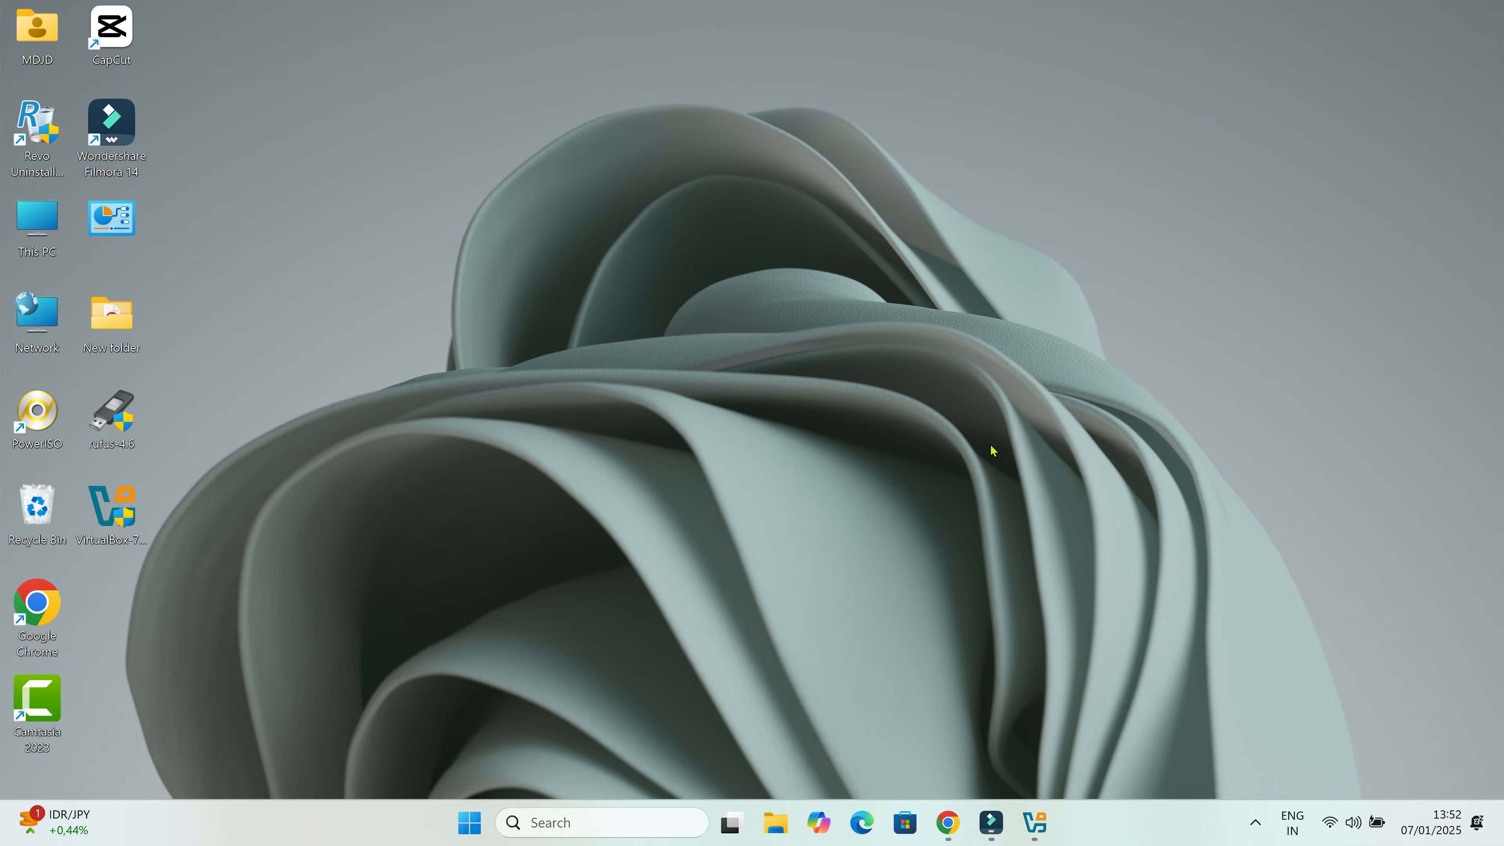
- Switch to Chrome, search Google in a new tab for "Mac Os iso download", and open the Internet Archive macOS ISO result
click(945, 832)
click(291, 26)
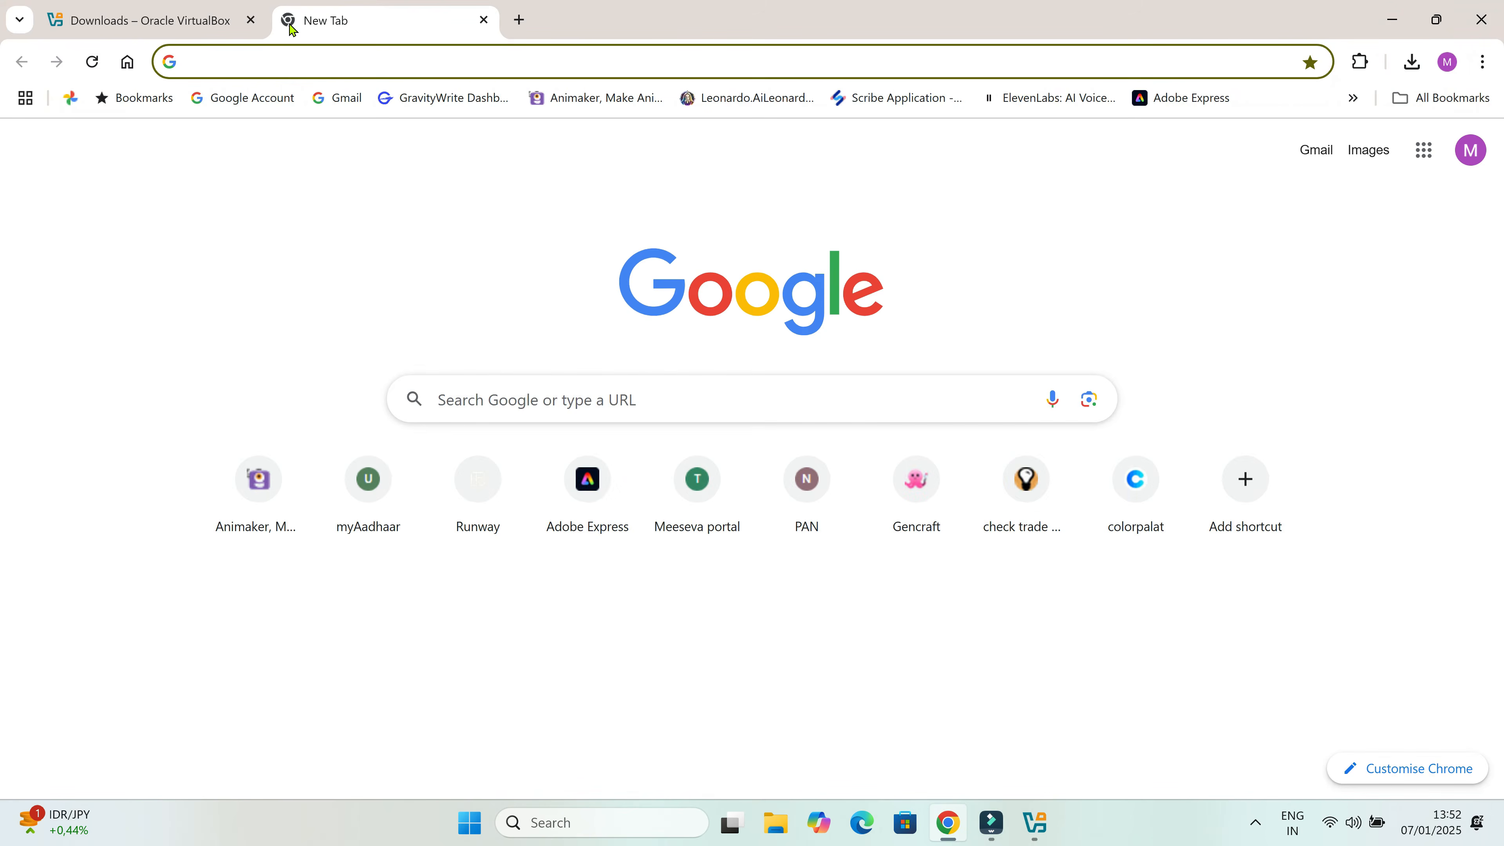
click(487, 379)
text(Mac)
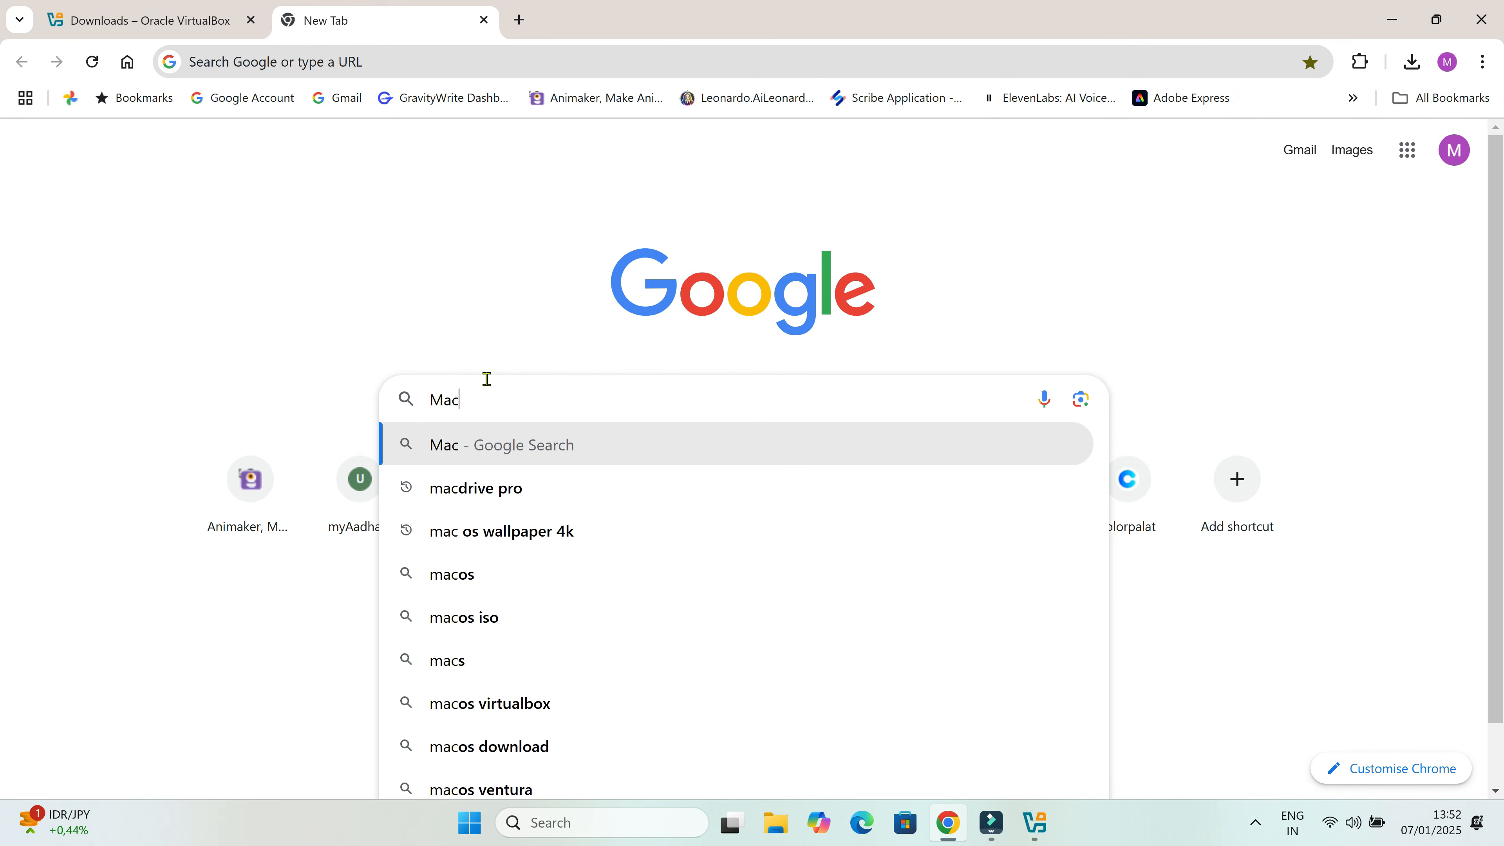
text( Os)
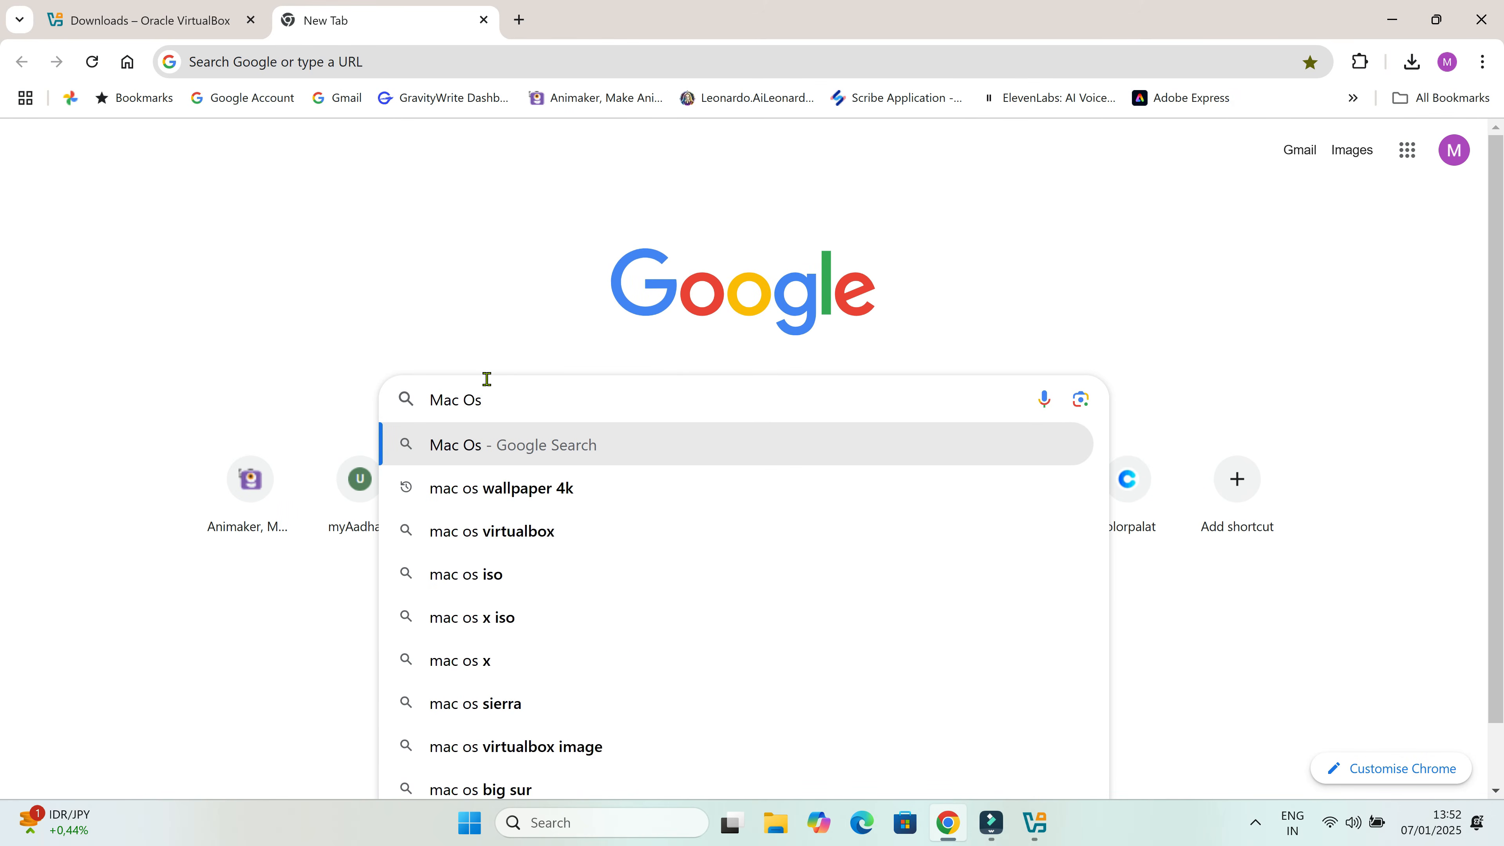
text( iso download)
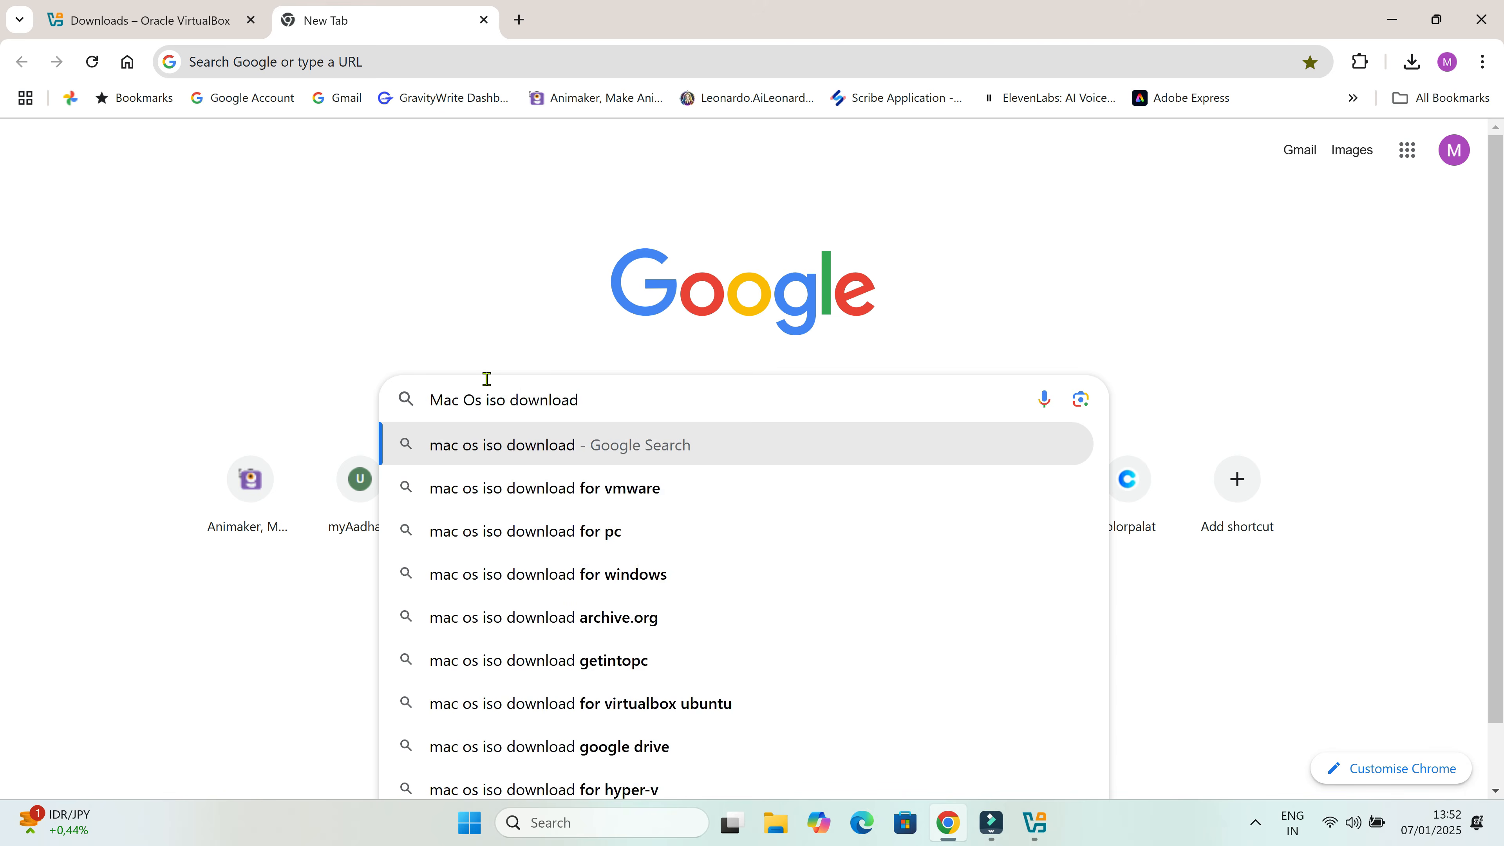
key(Return)
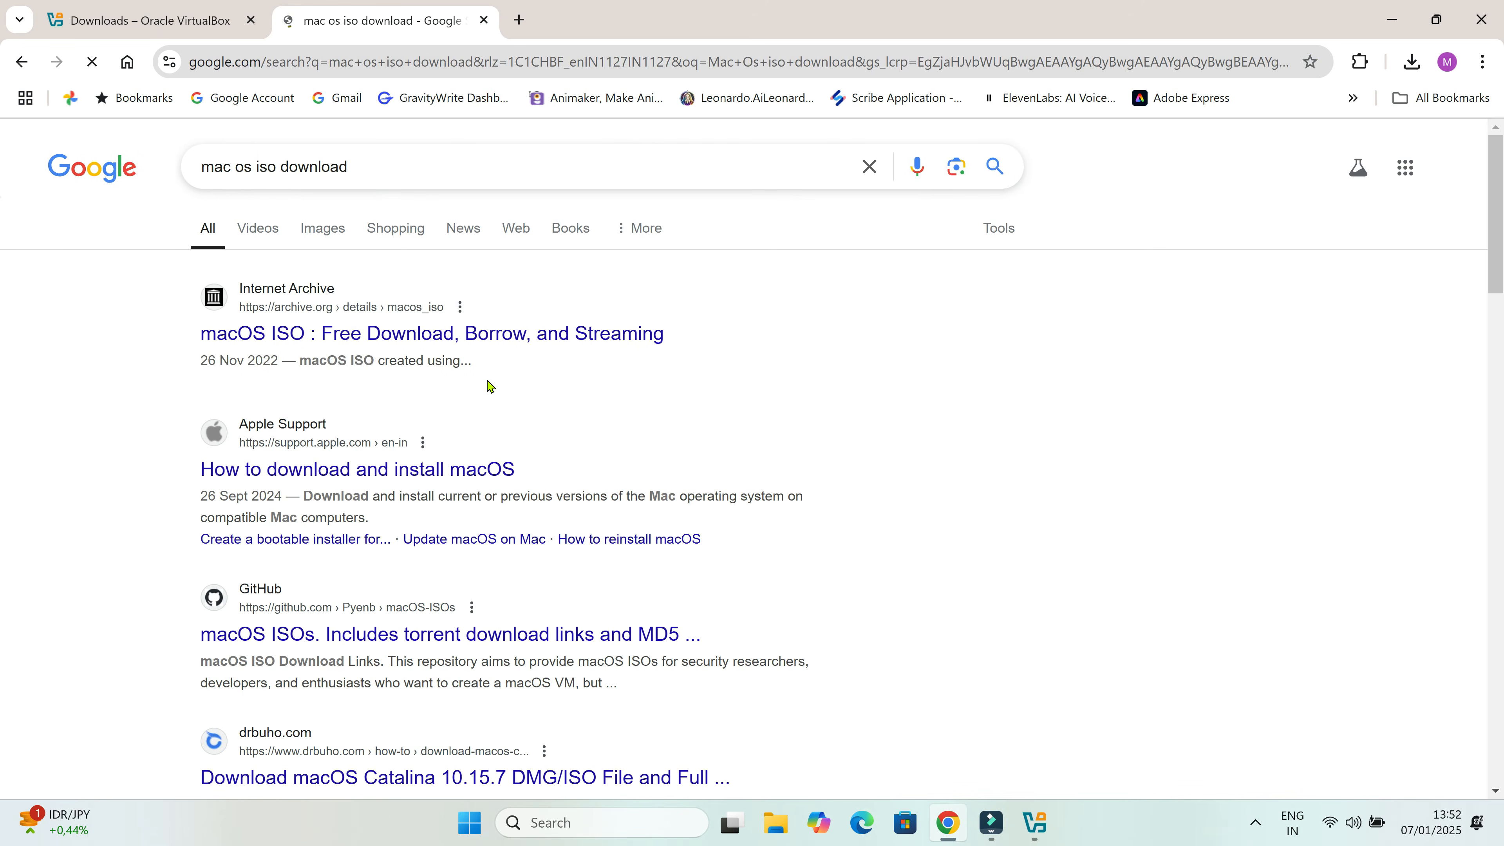
click(412, 334)
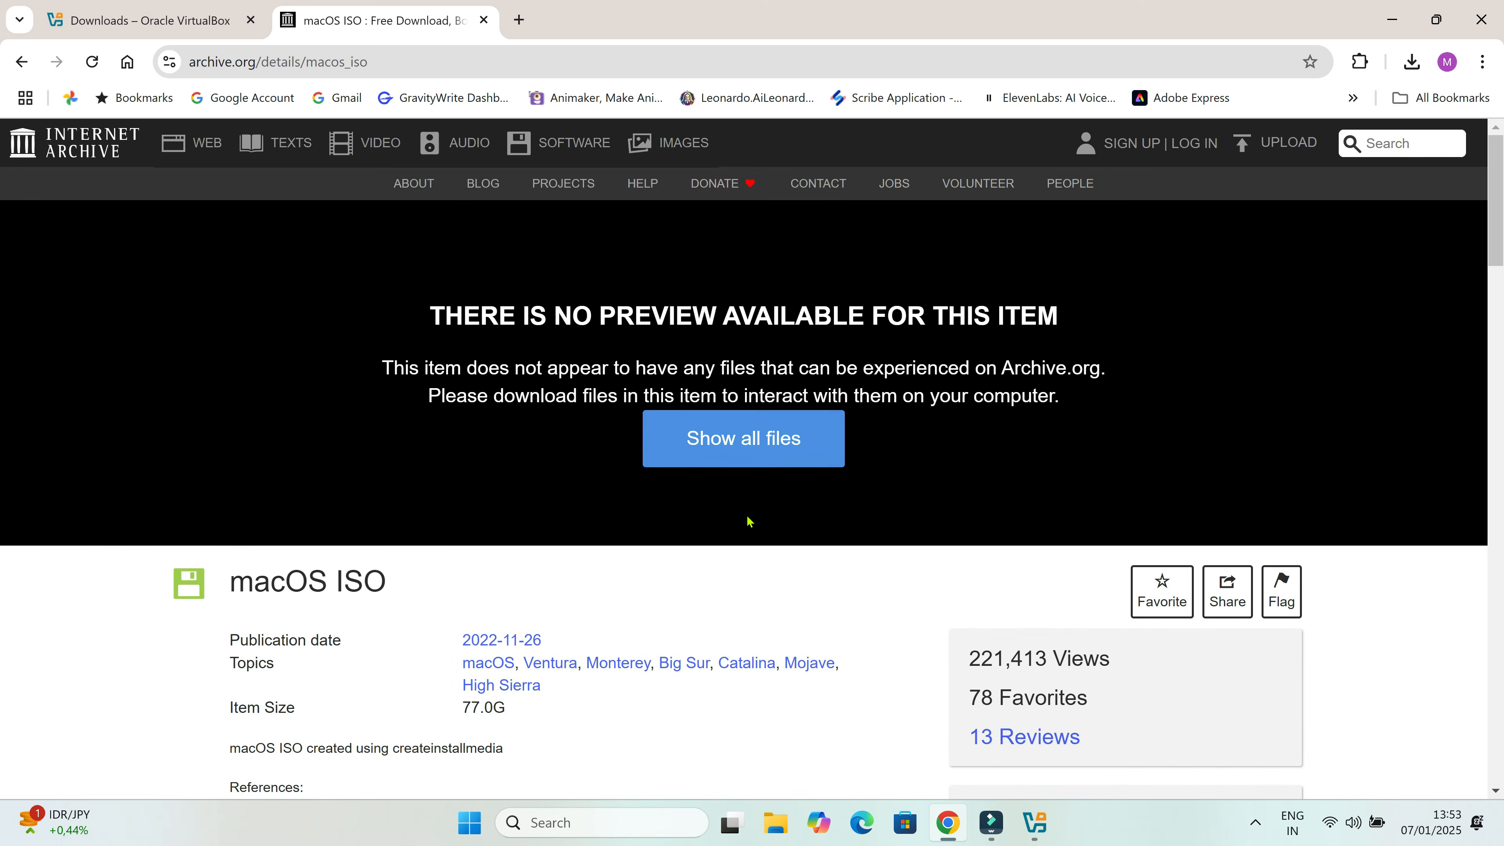
- List the page's ISO image files and download BigSur_11.7.1.iso
drag(1502, 231, 1502, 308)
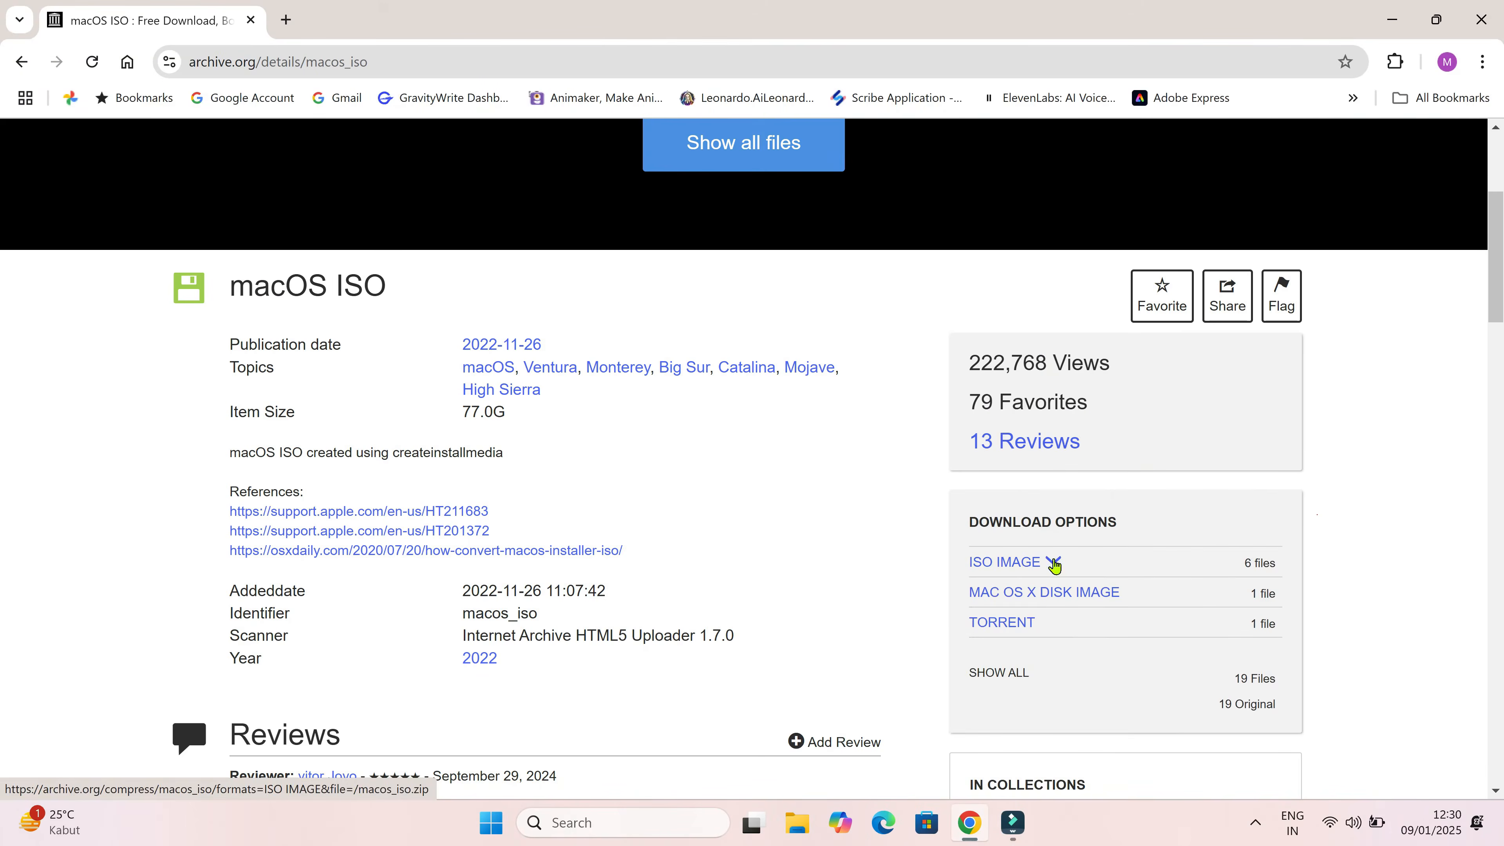
click(1054, 564)
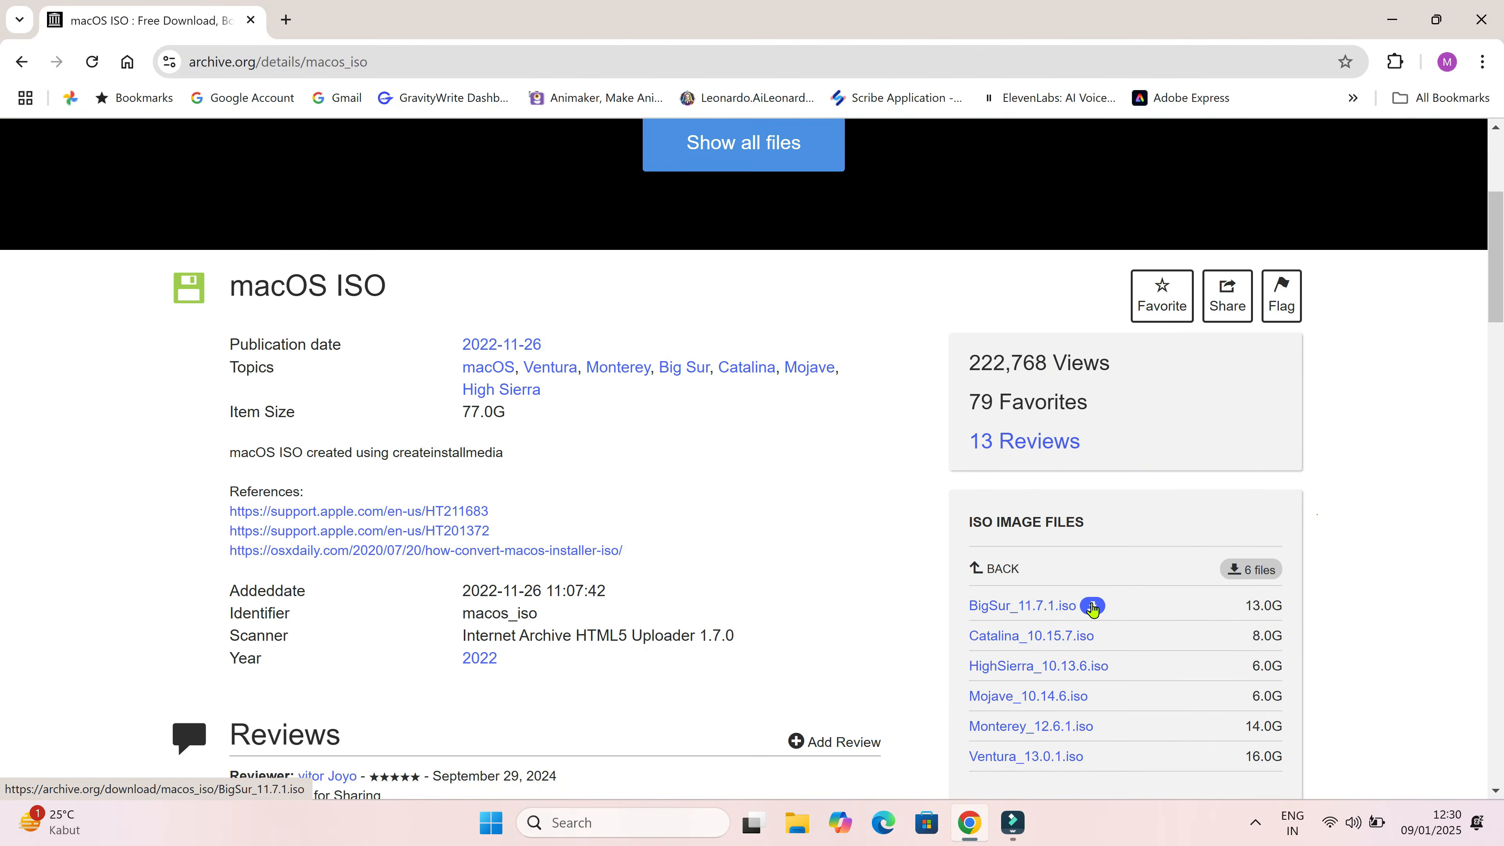
drag(1494, 303, 1493, 318)
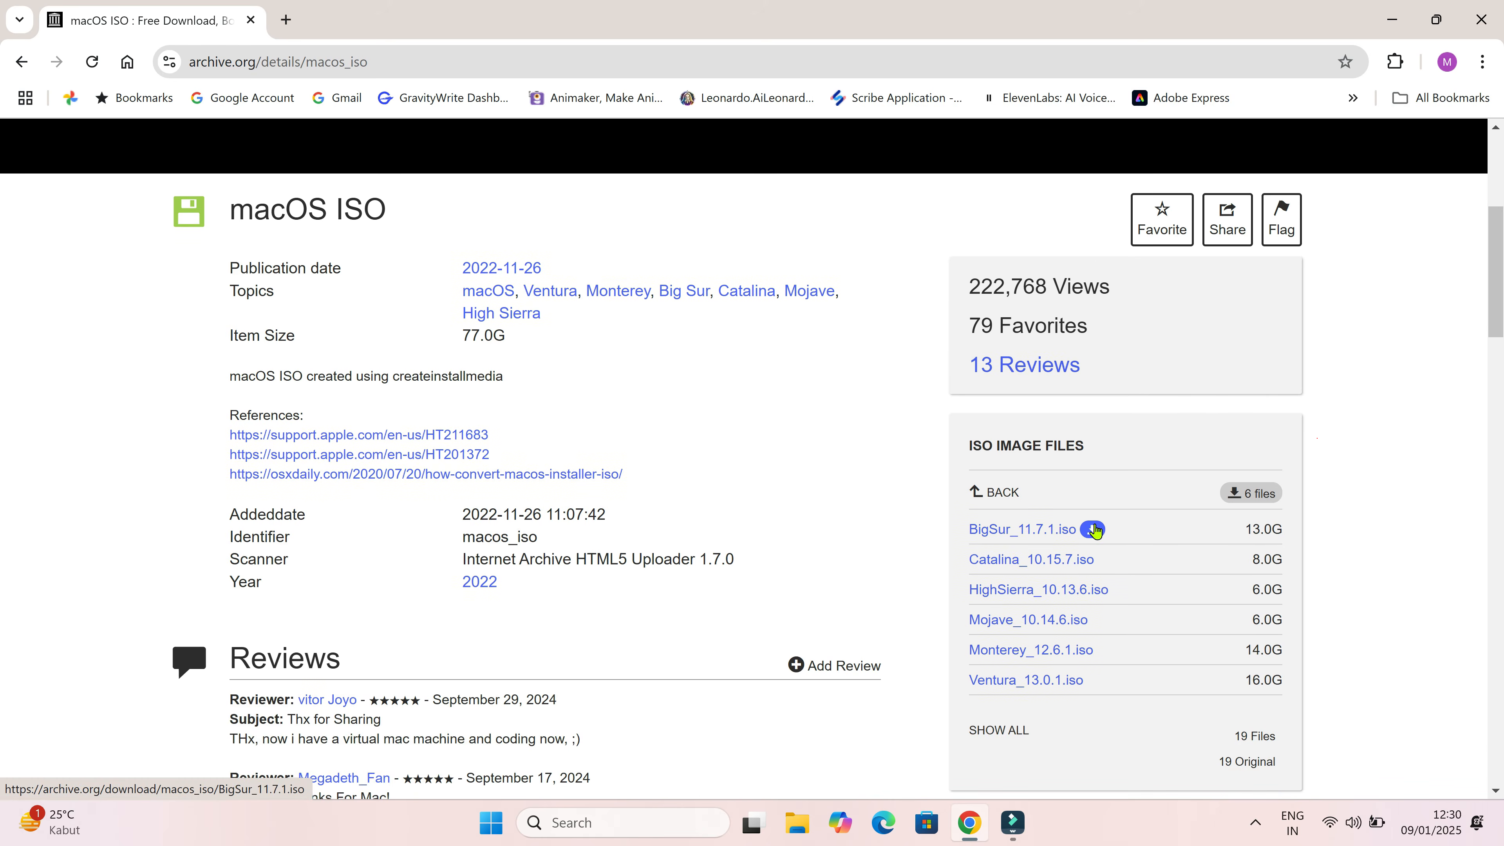
click(1093, 529)
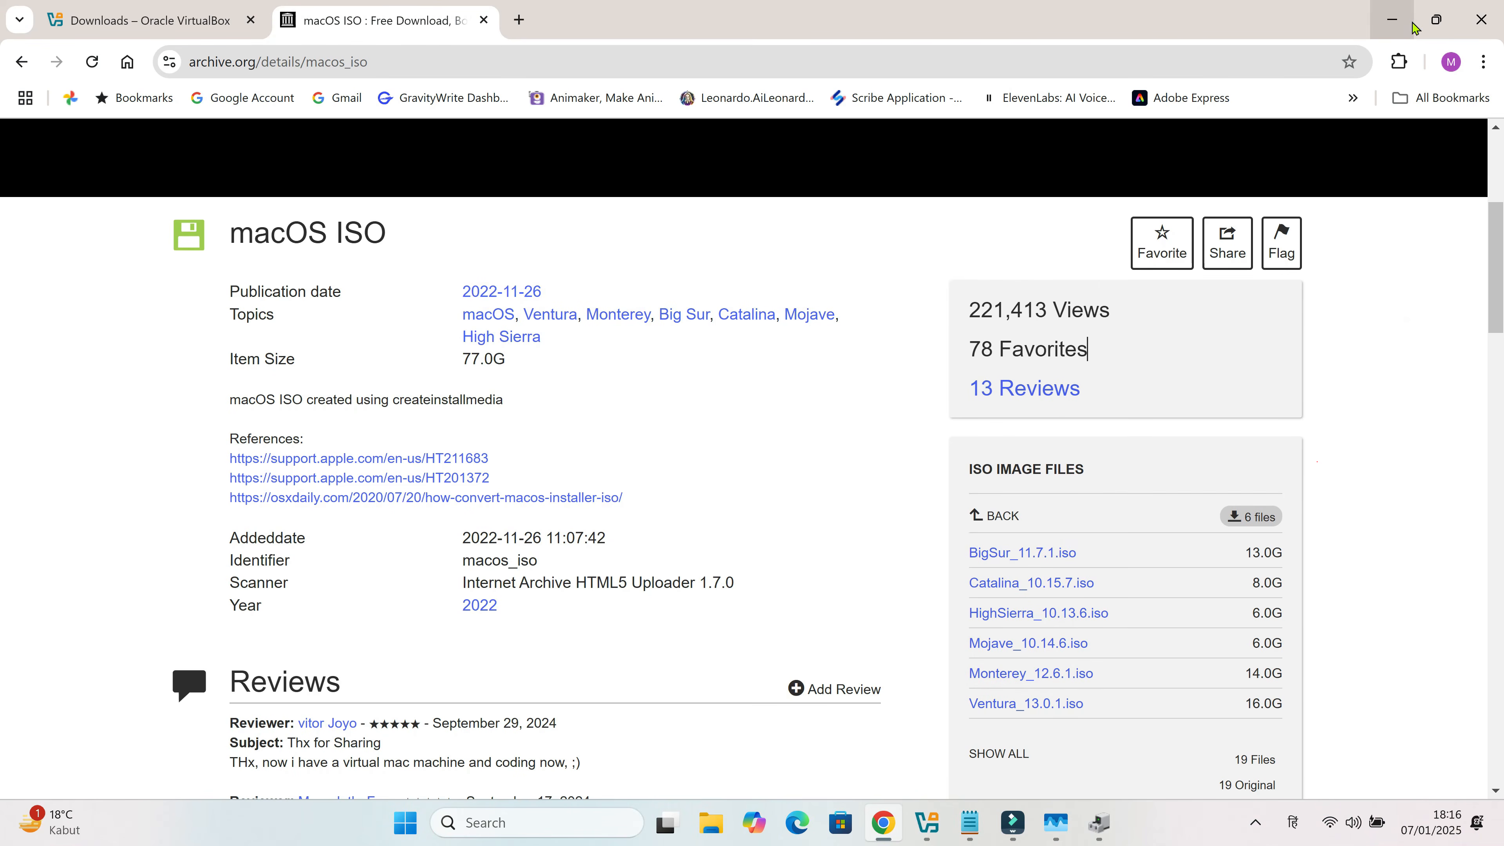
- Minimize Chrome, start creating a new virtual machine in VirtualBox Manager, and name it MacOS
click(1390, 22)
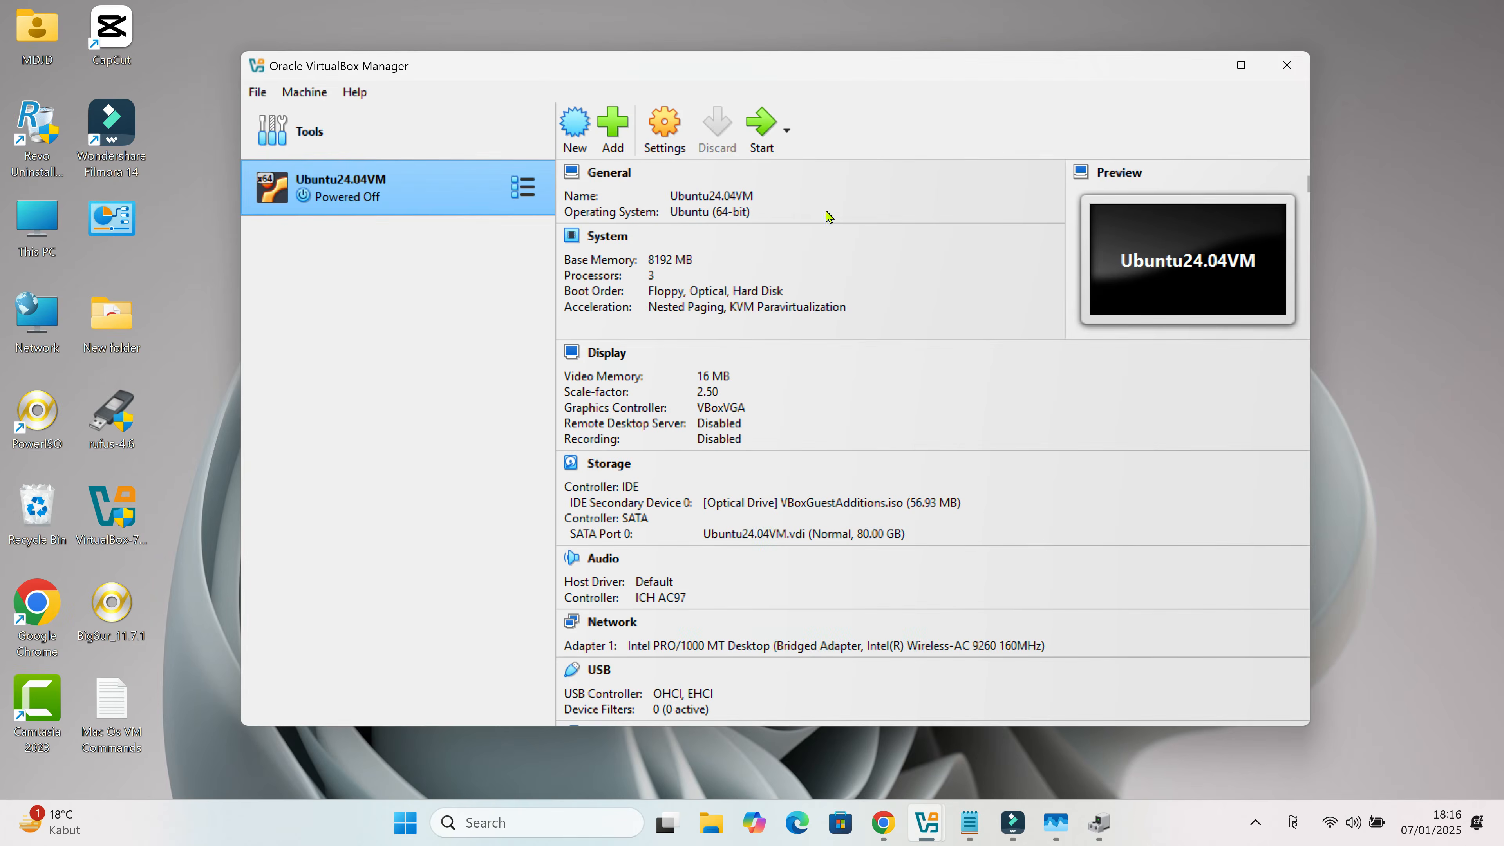
click(1195, 66)
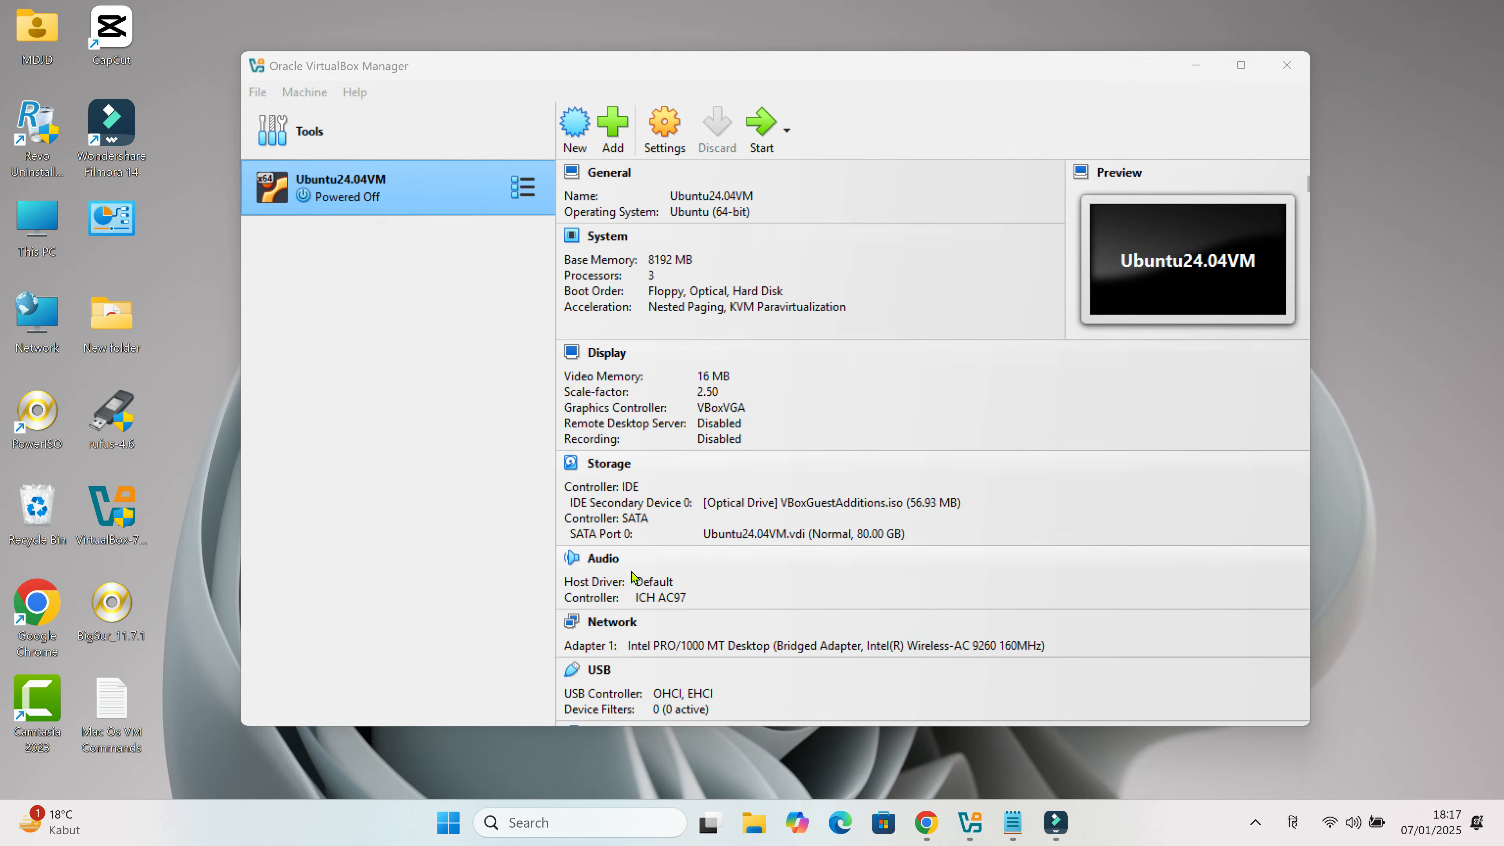
click(575, 128)
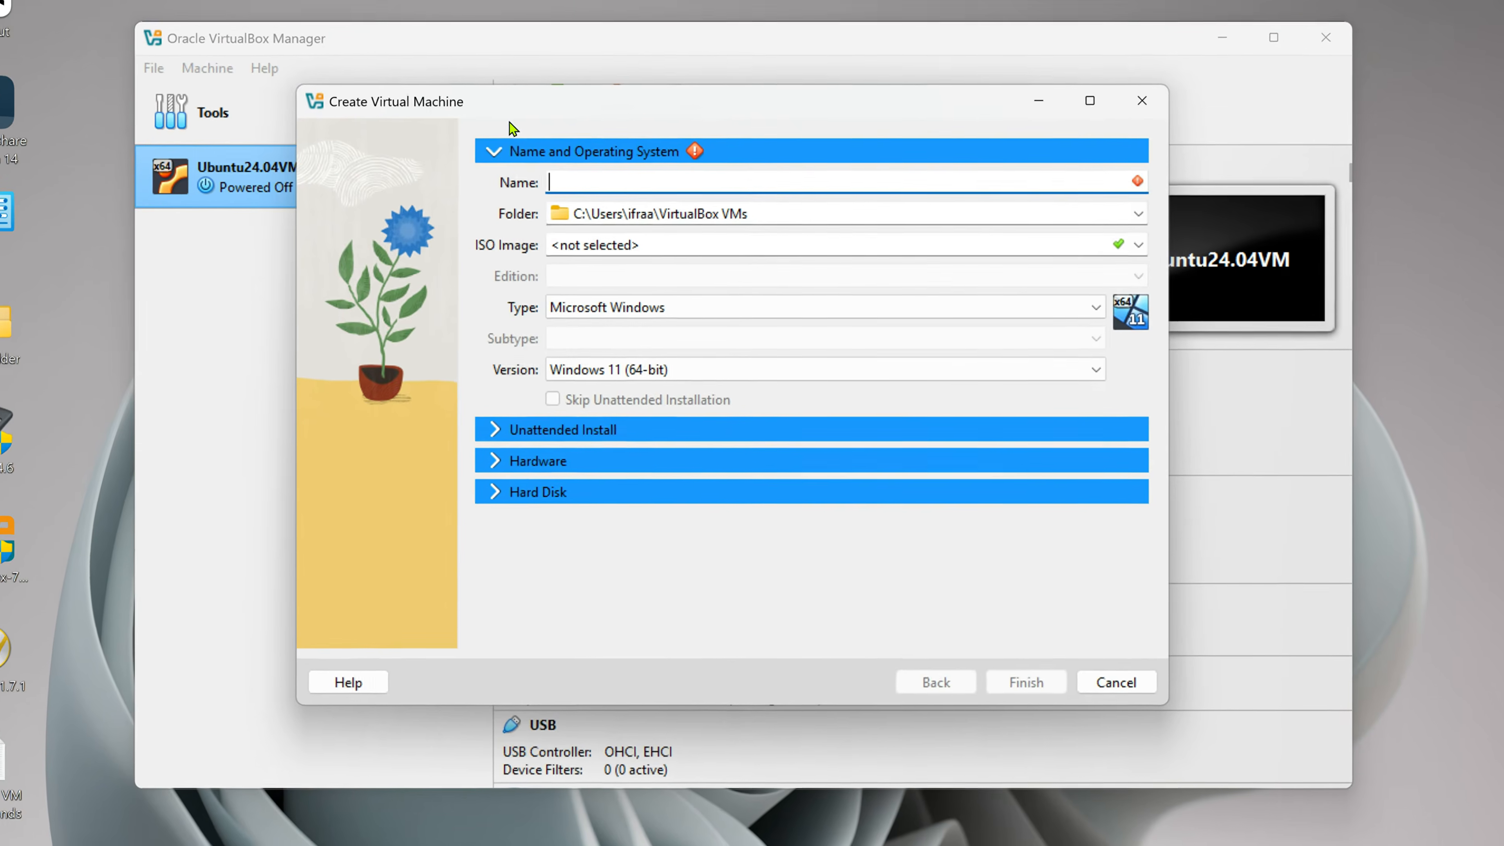
text(Mac)
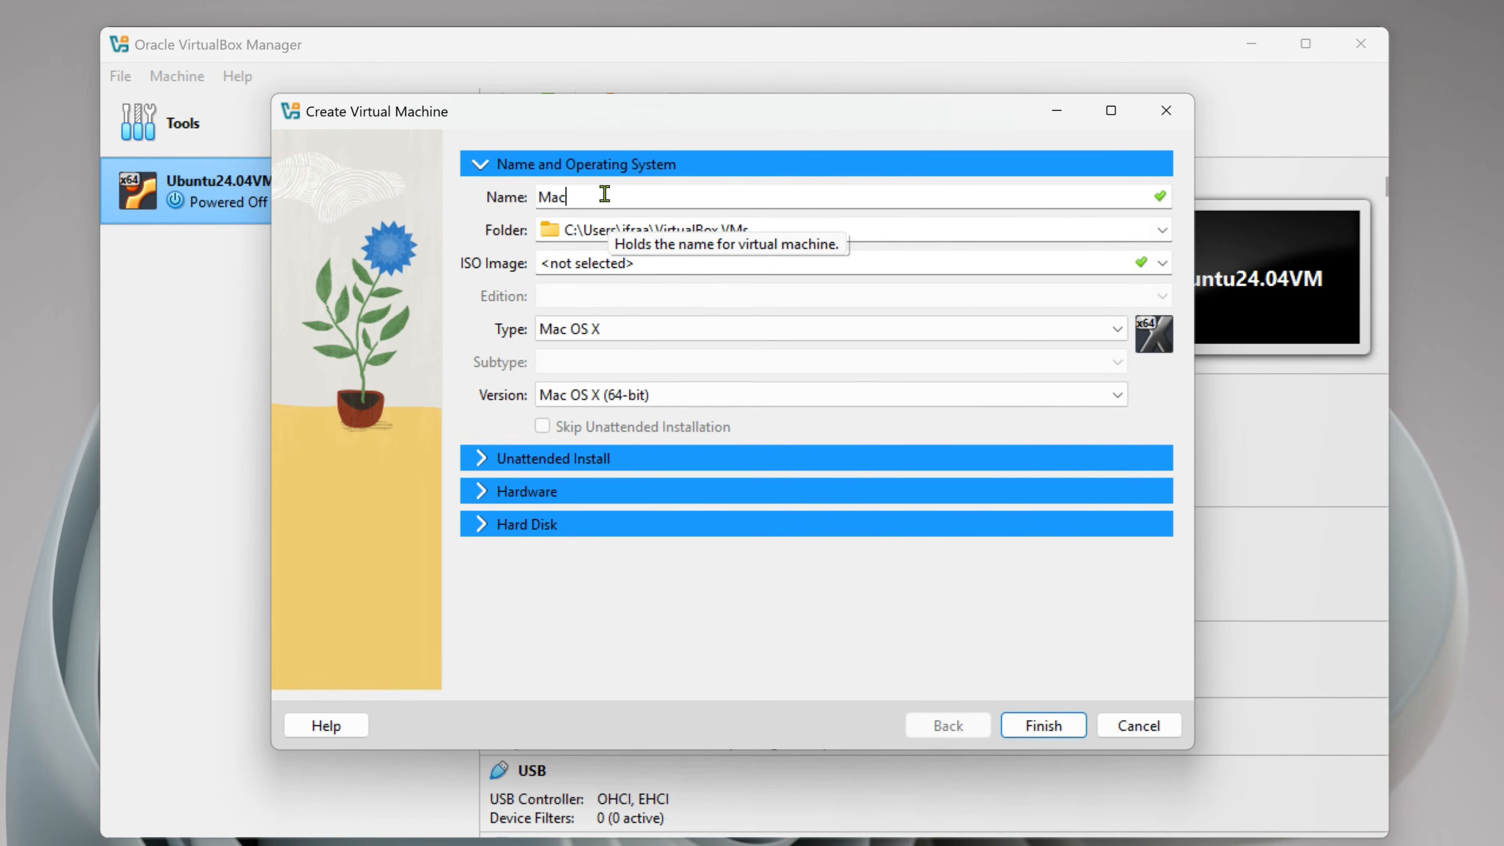
text(OS)
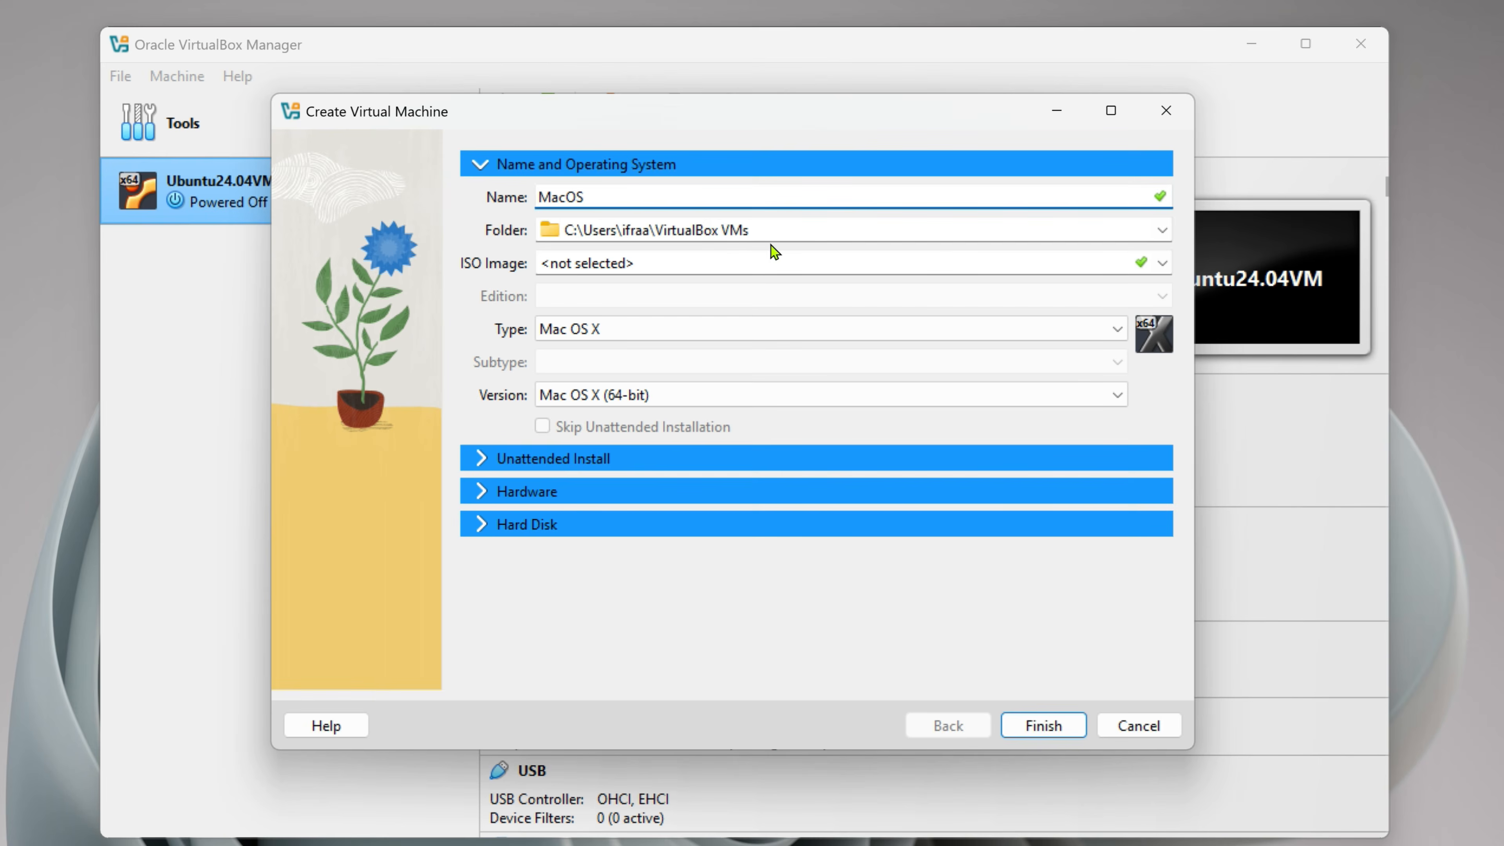
- Select BigSur_11.7.1.iso from the Desktop as the new virtual machine's ISO image
click(1162, 263)
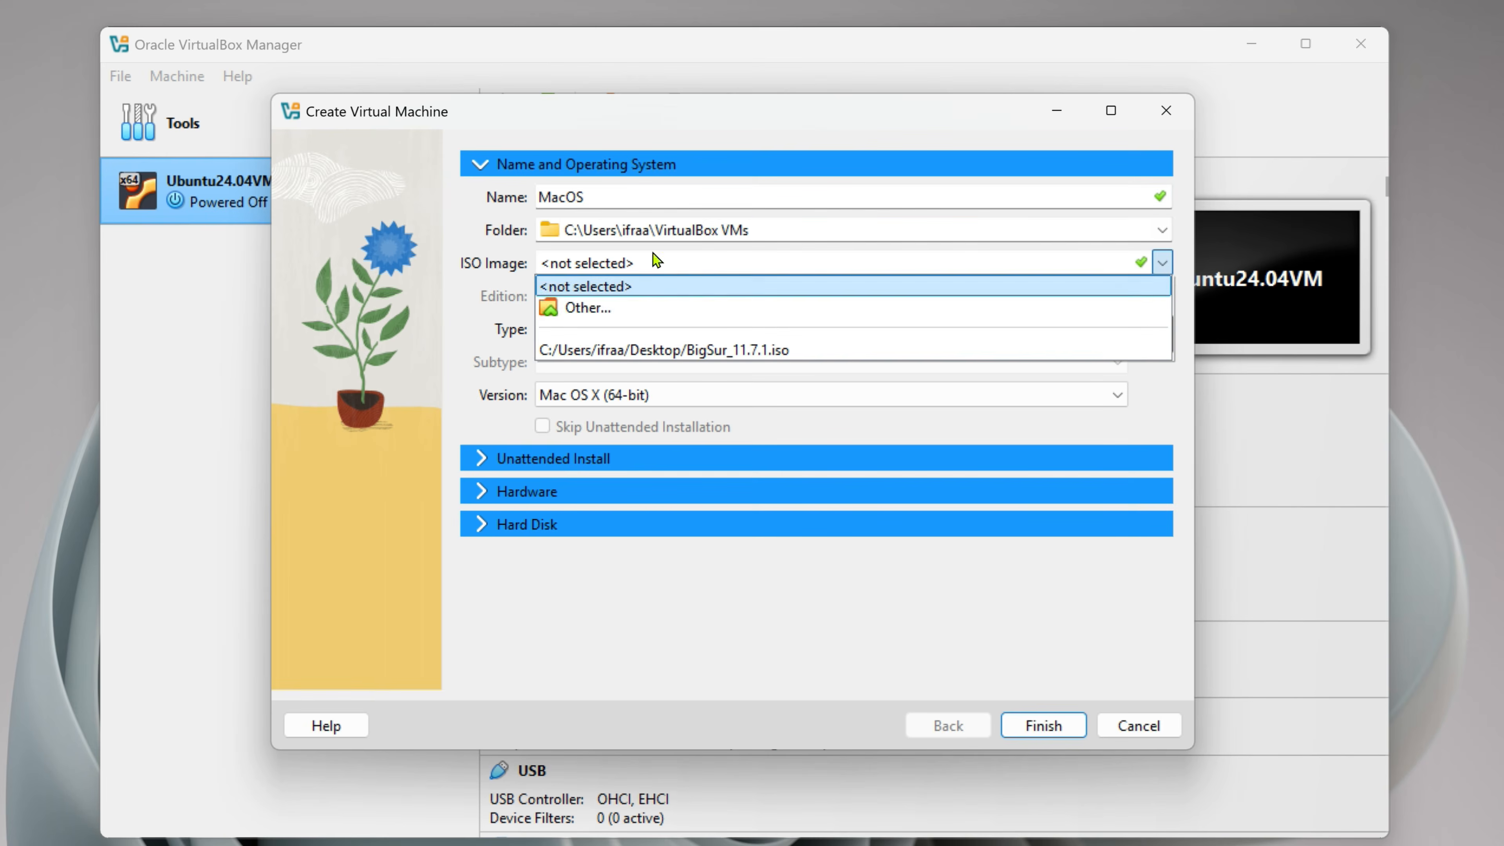
click(595, 312)
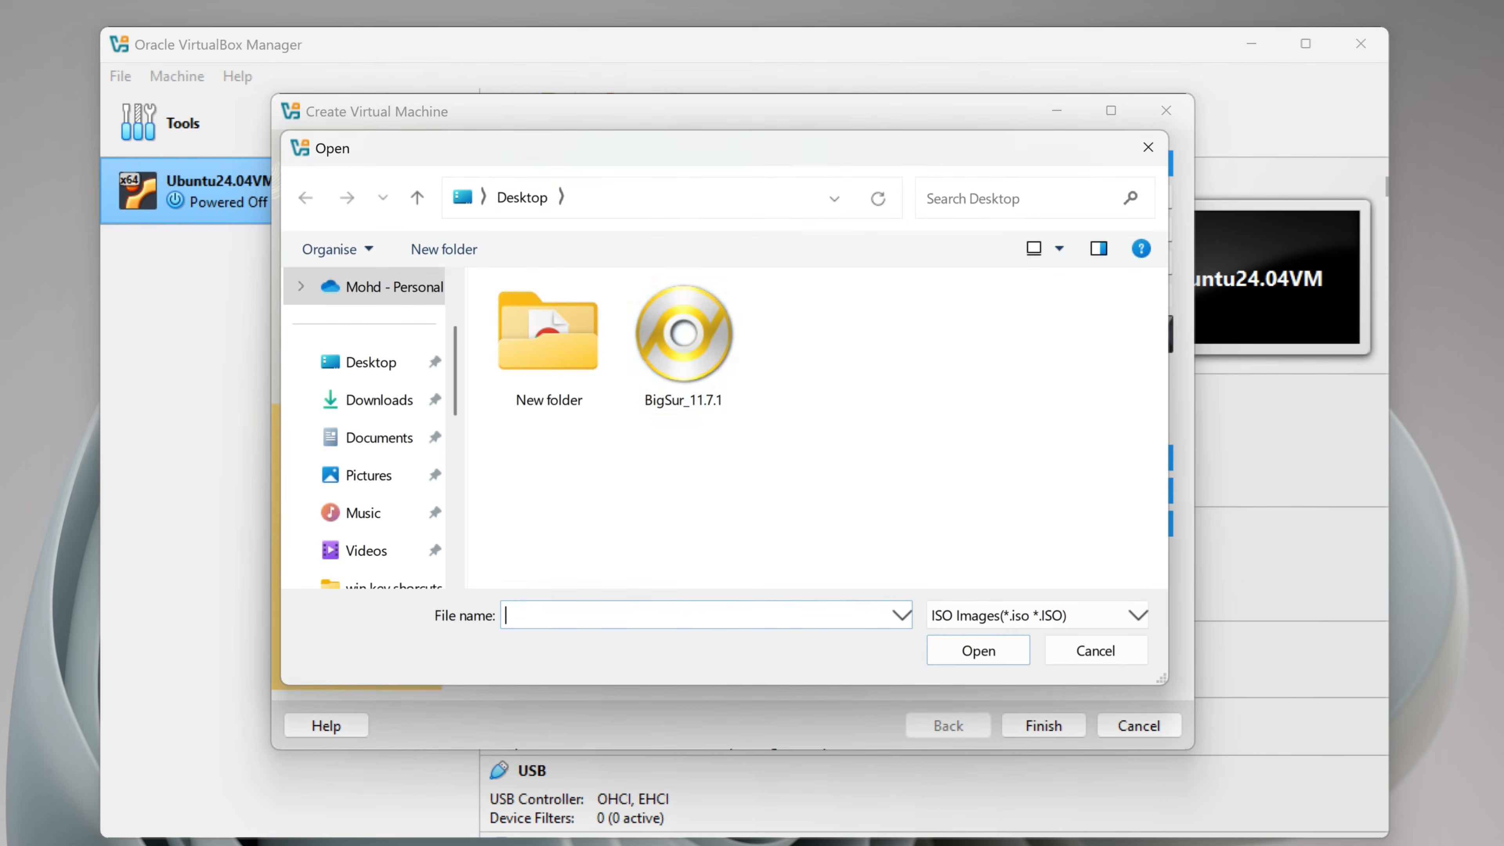
click(710, 356)
click(983, 656)
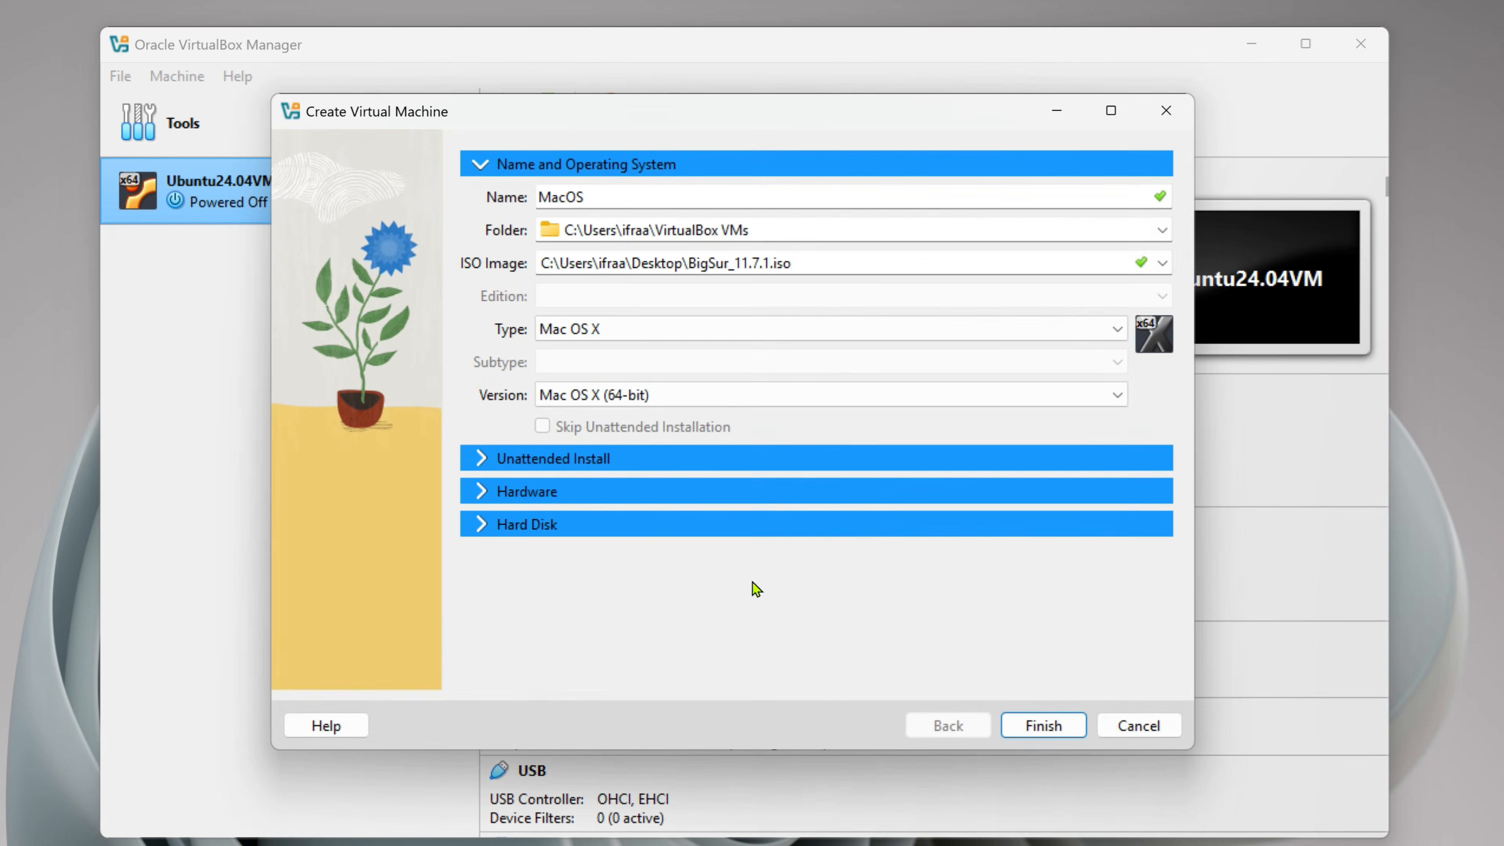
- Open the new virtual machine's hardware settings and check the host's CPU and memory figures in Task Manager
click(486, 459)
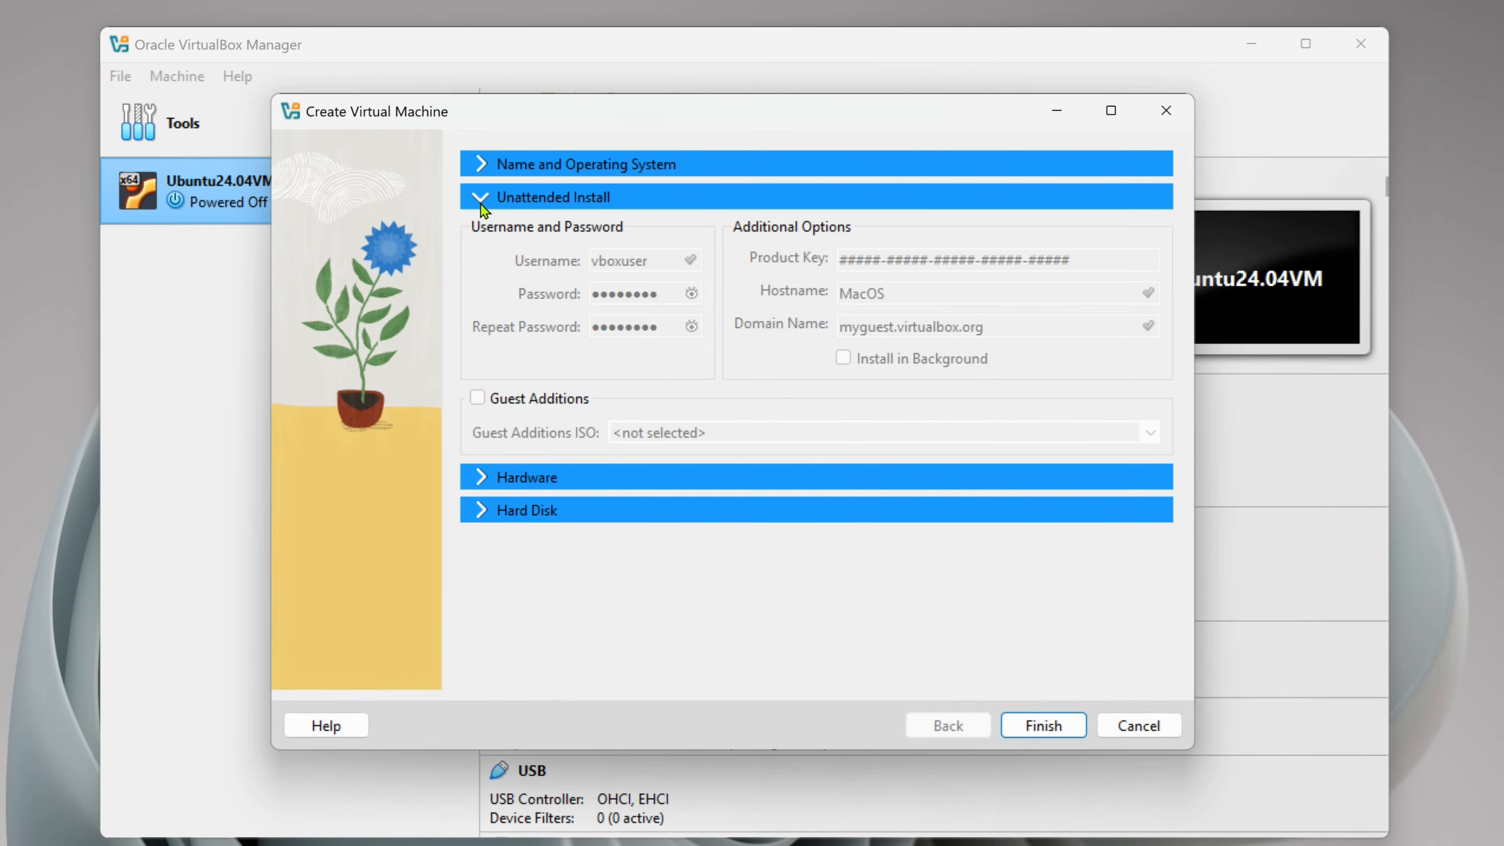
click(488, 476)
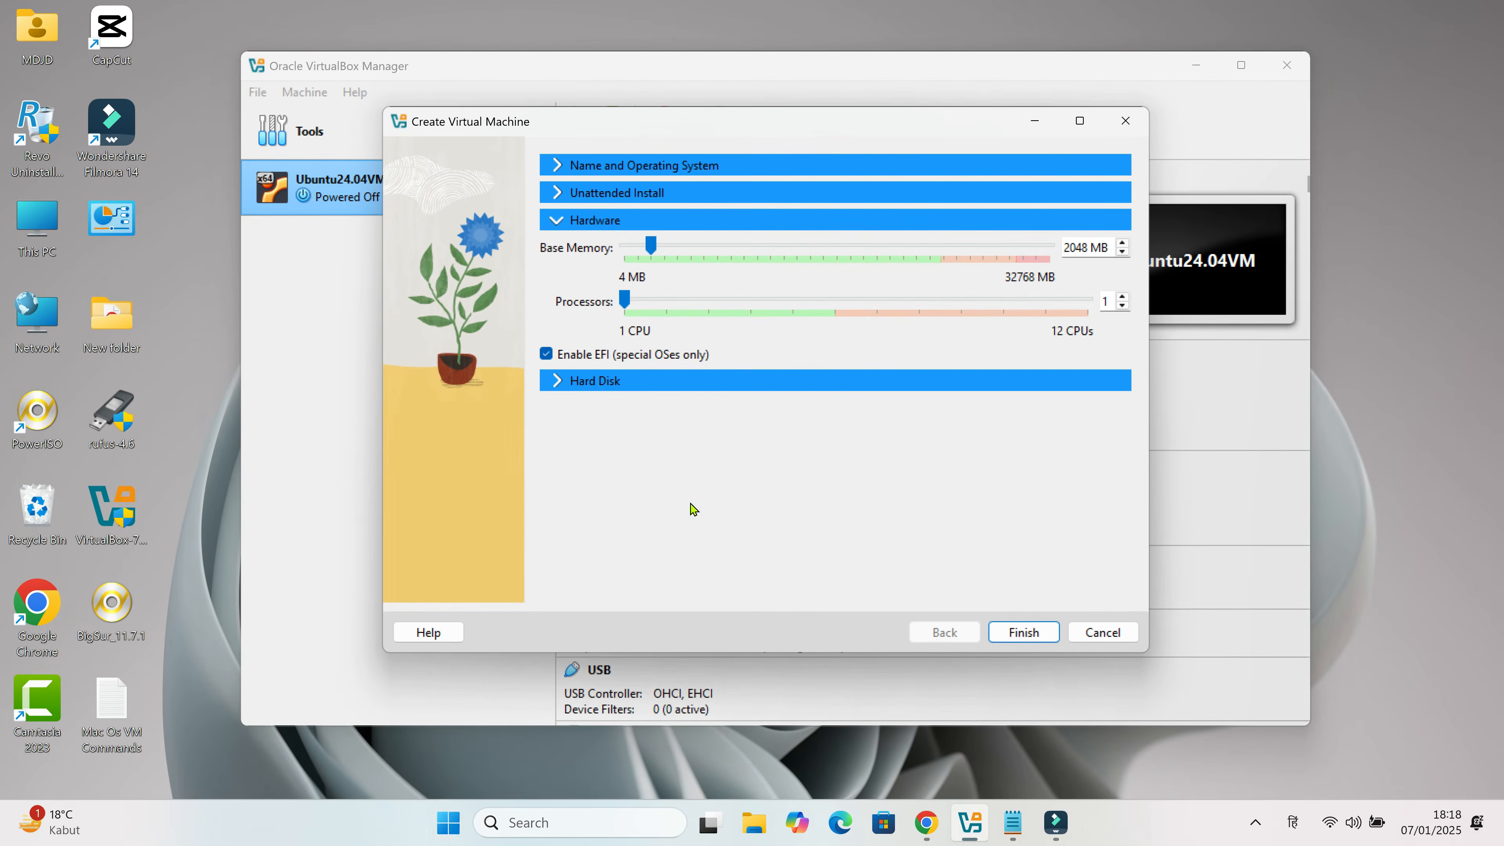
right_click(448, 822)
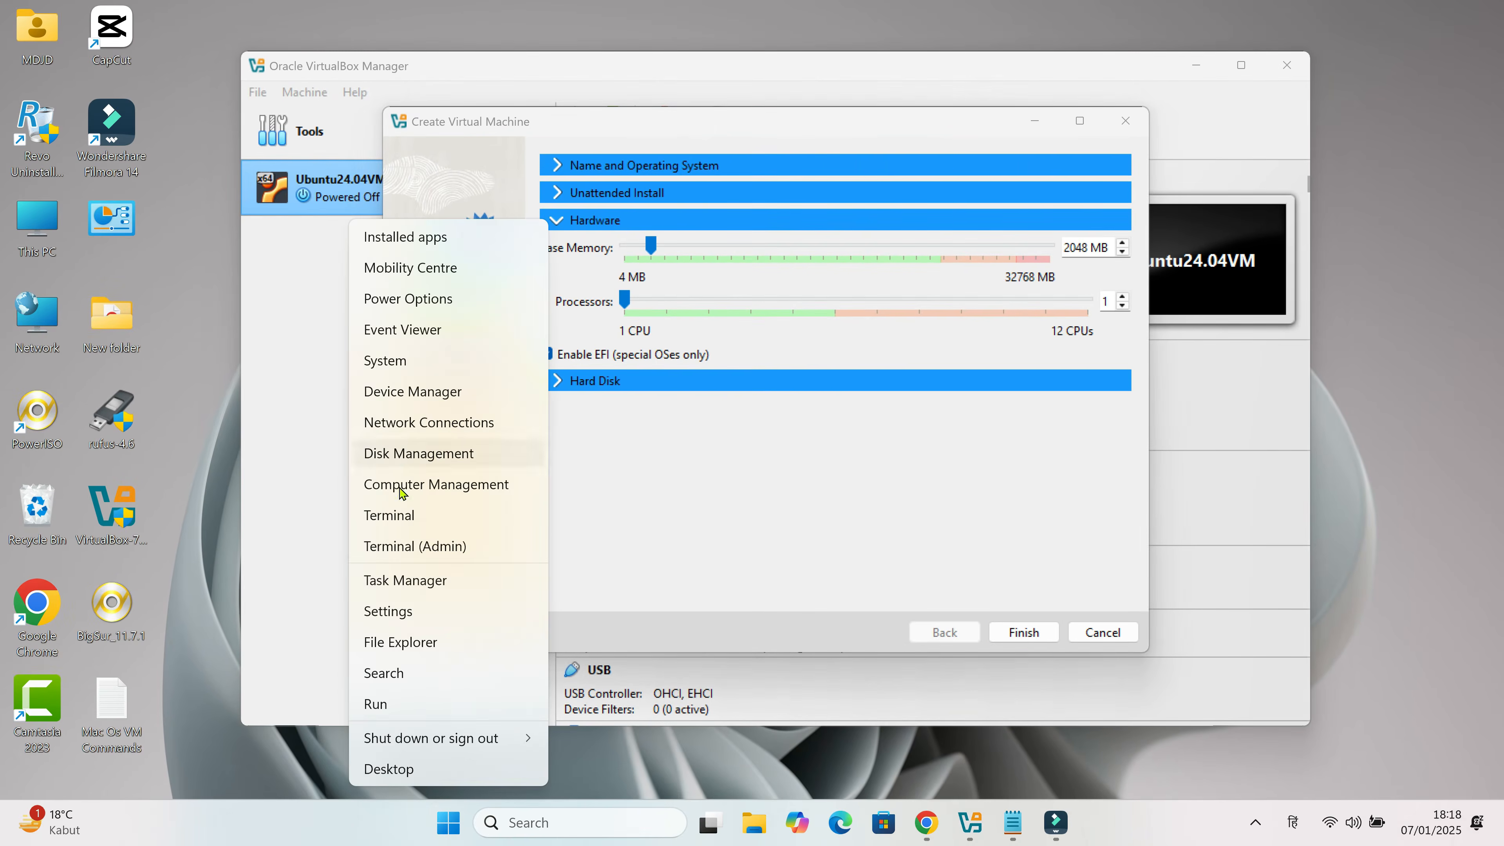
click(398, 590)
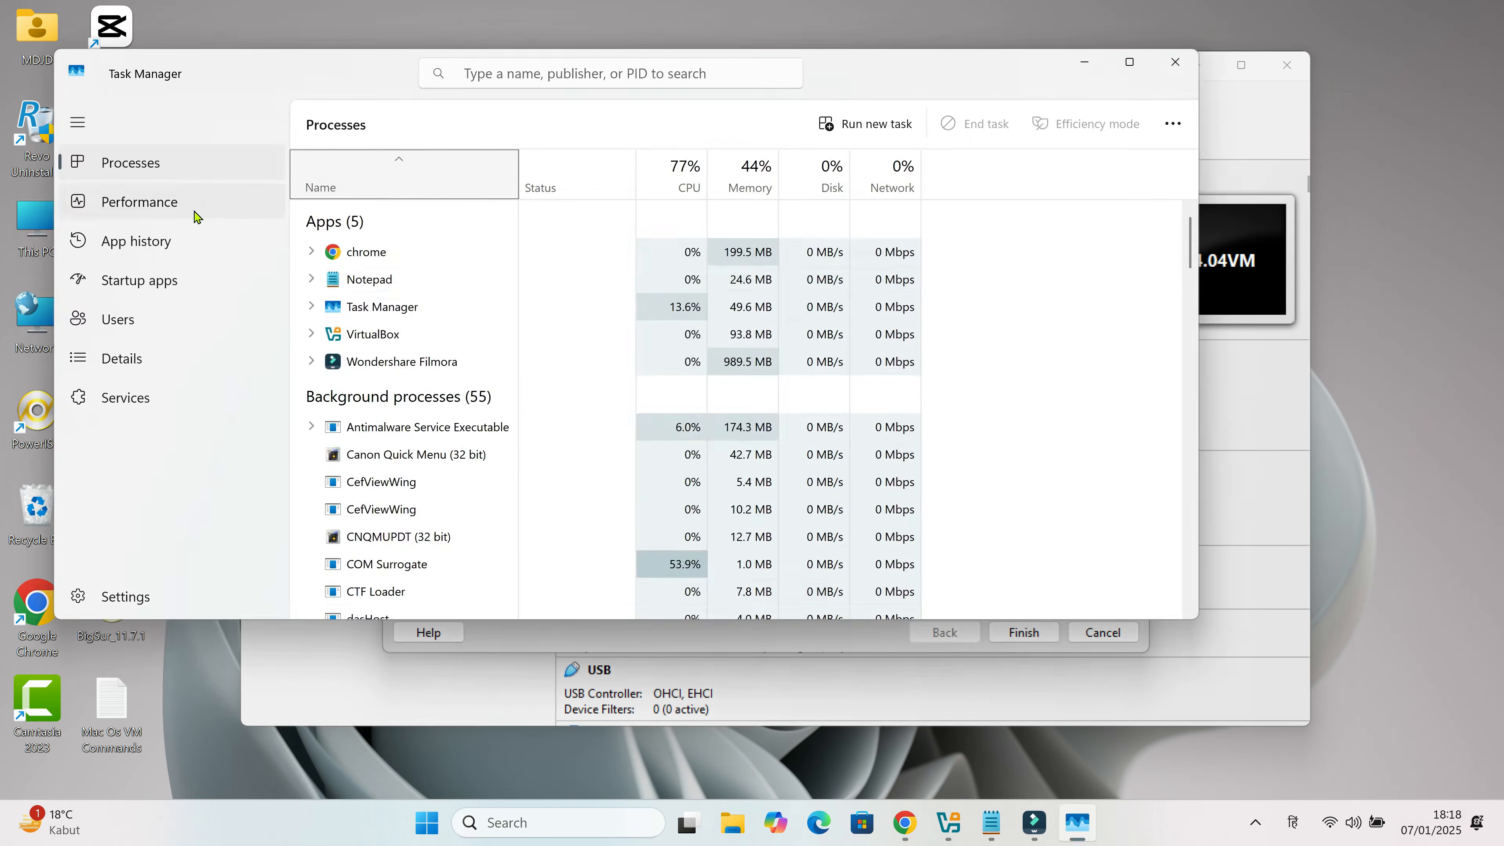
click(165, 211)
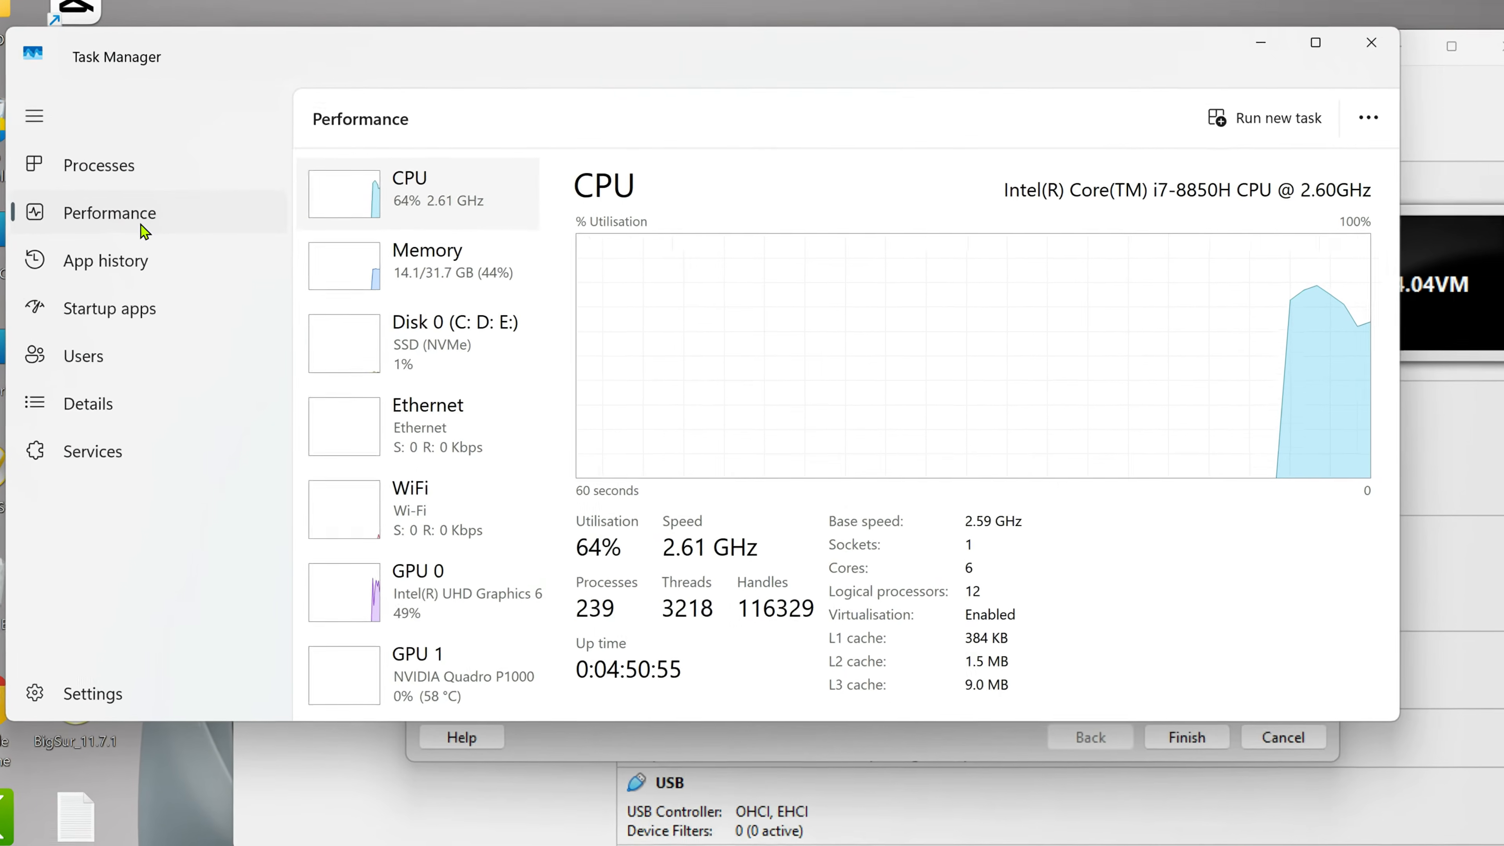
click(444, 279)
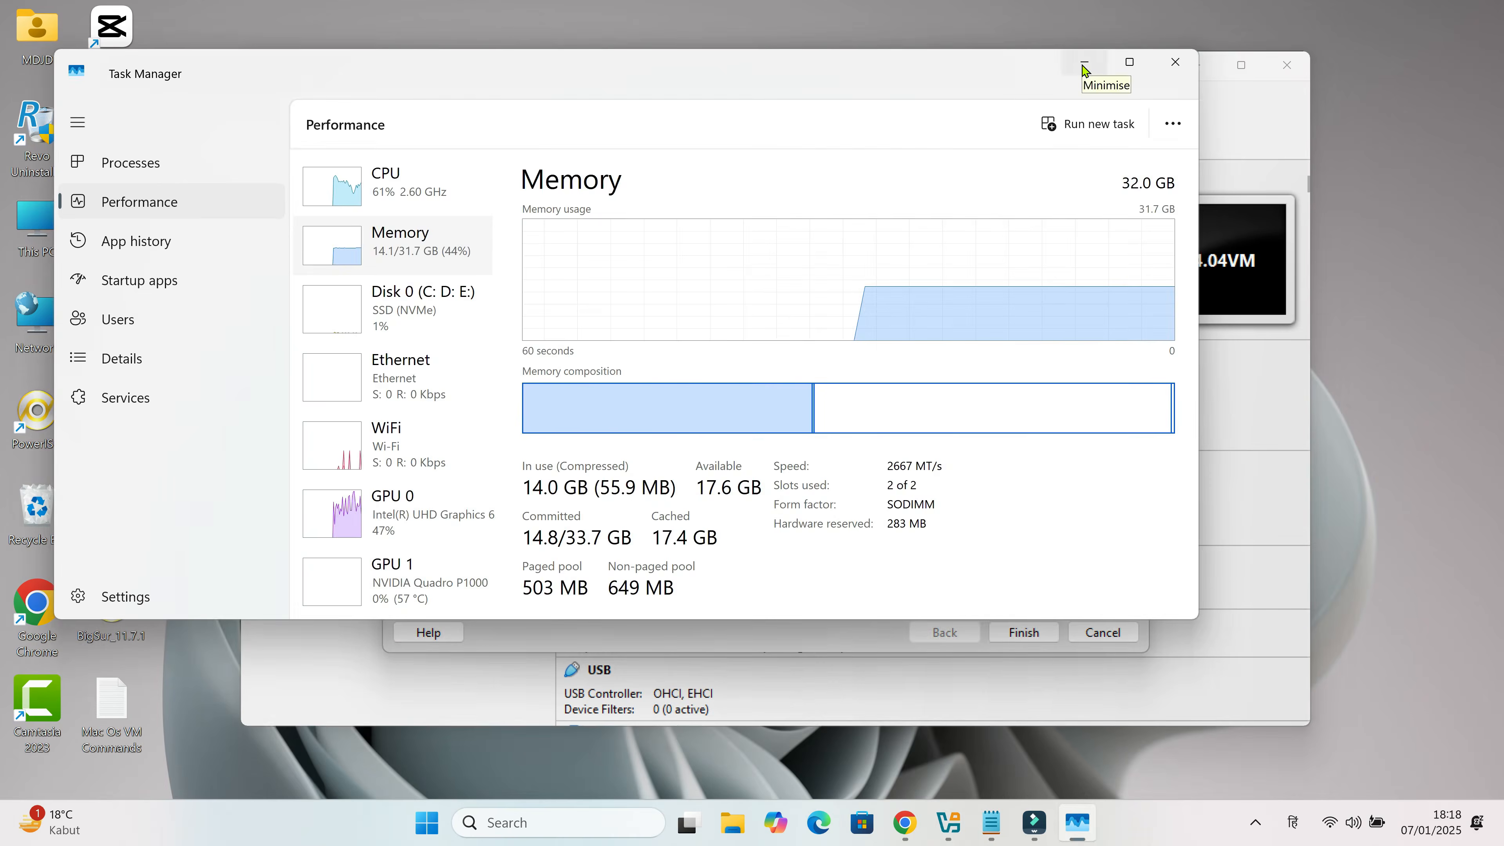
click(1334, 37)
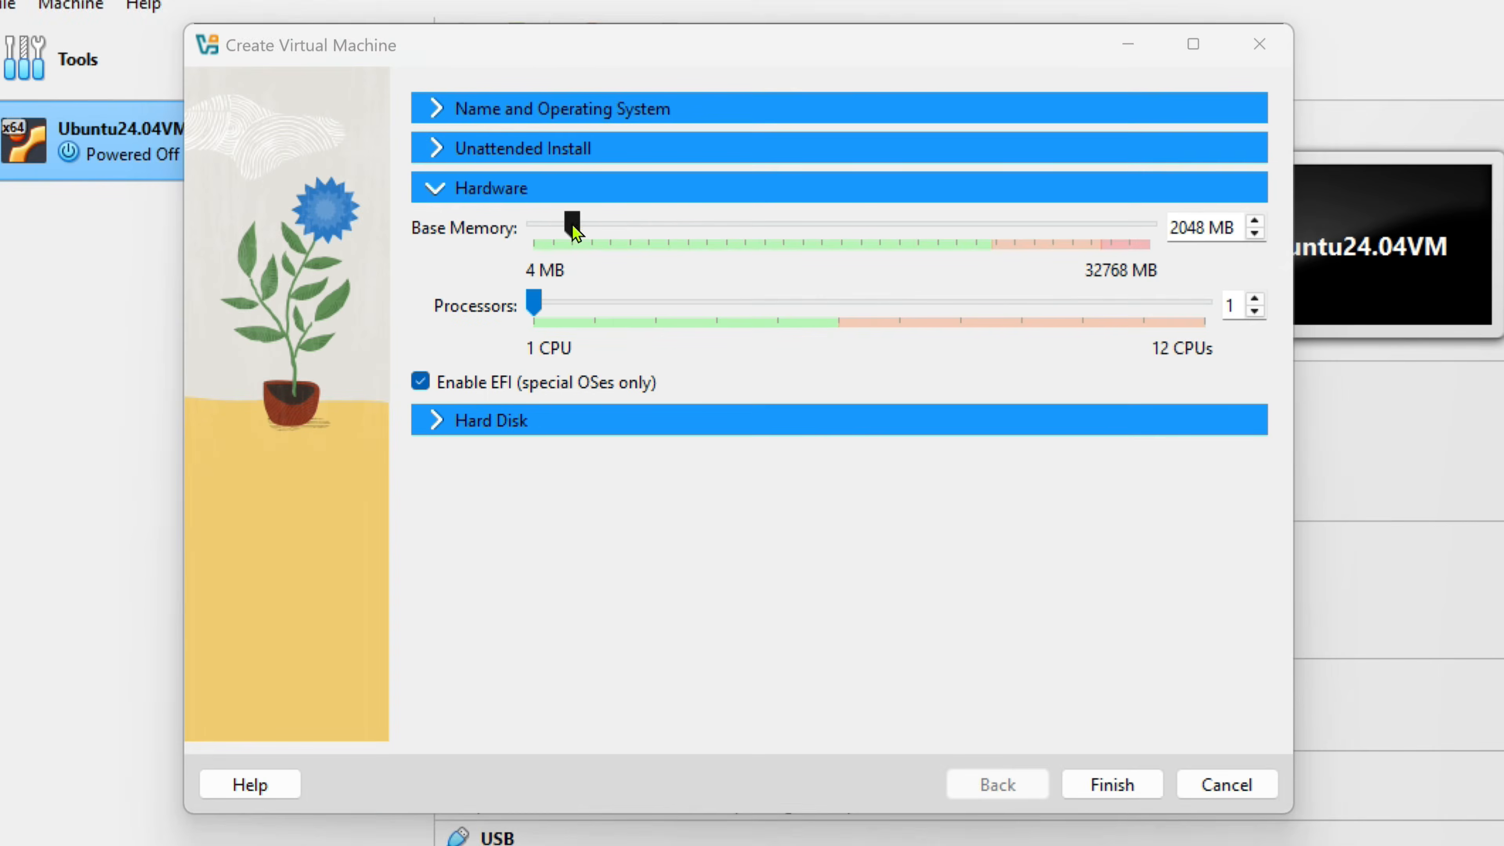
- Set the base memory to 16384 MB, check the host's CPU cores in Task Manager, and set the processors to 3
drag(650, 245, 840, 240)
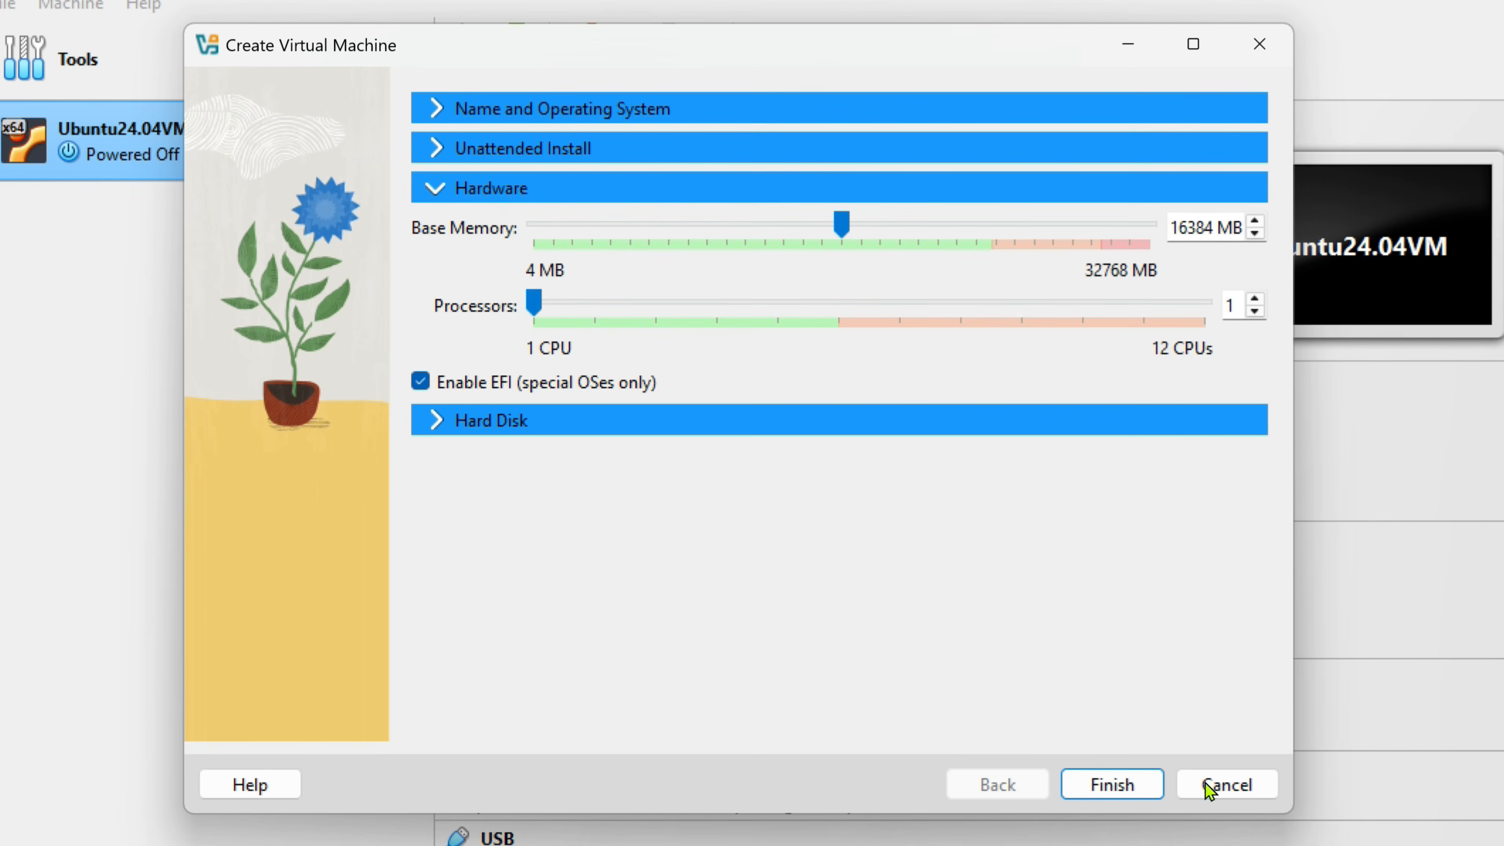
key(alt+Tab)
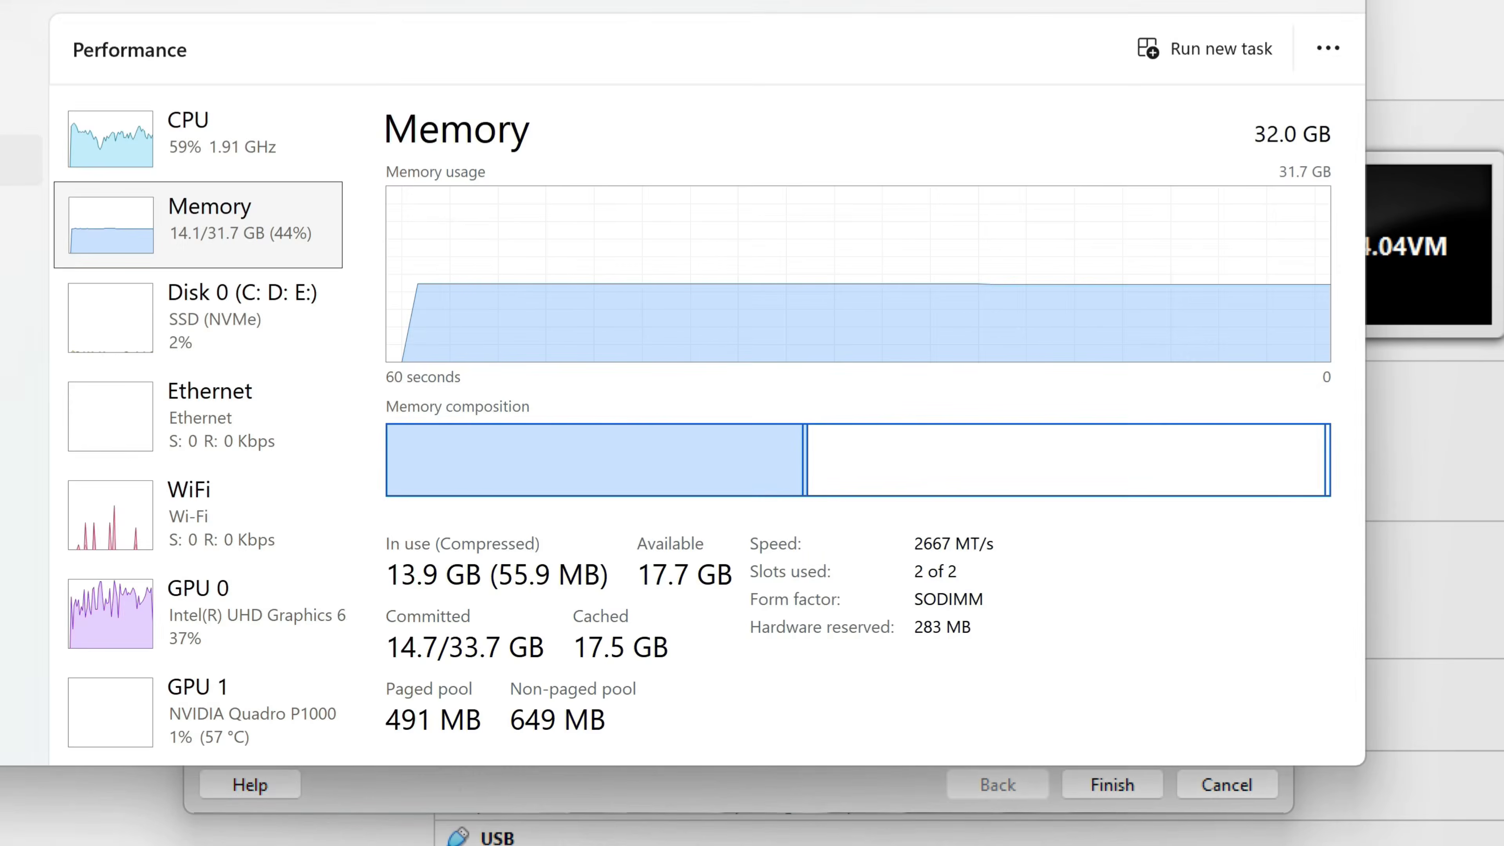
click(265, 141)
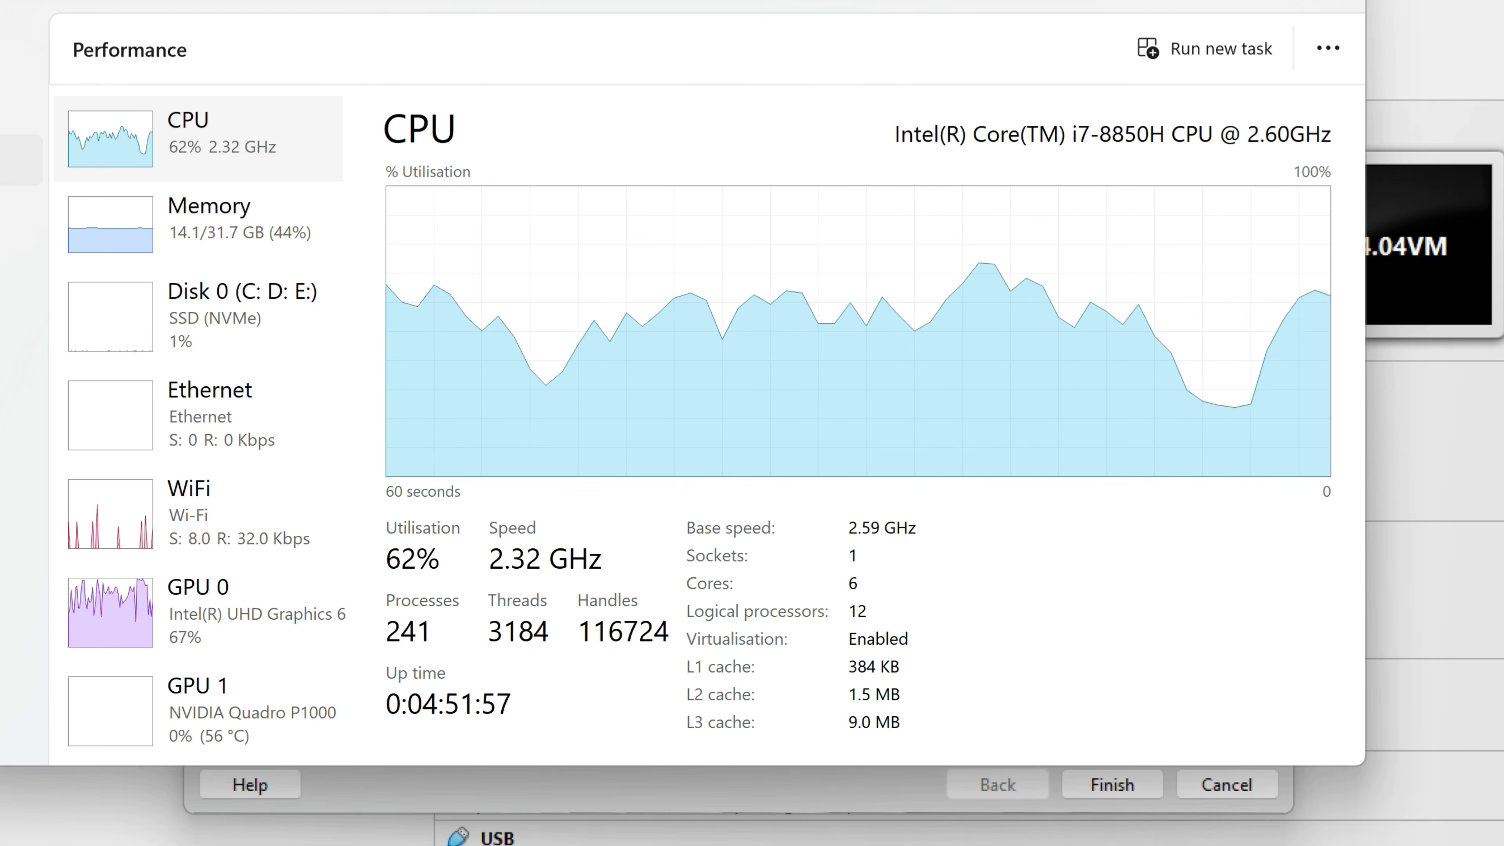
key(alt+Tab)
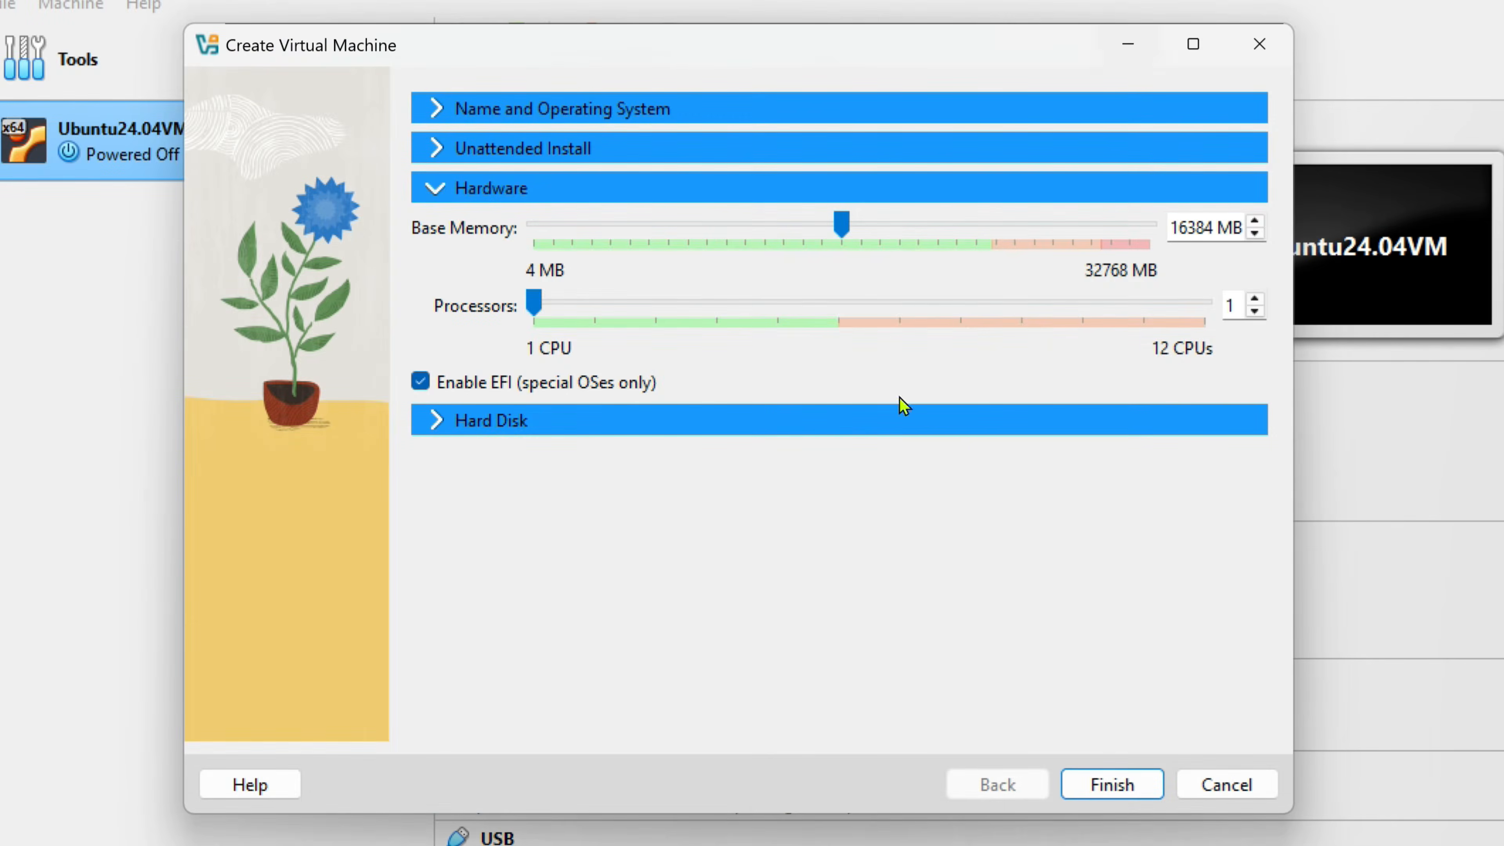
click(1257, 297)
click(1256, 296)
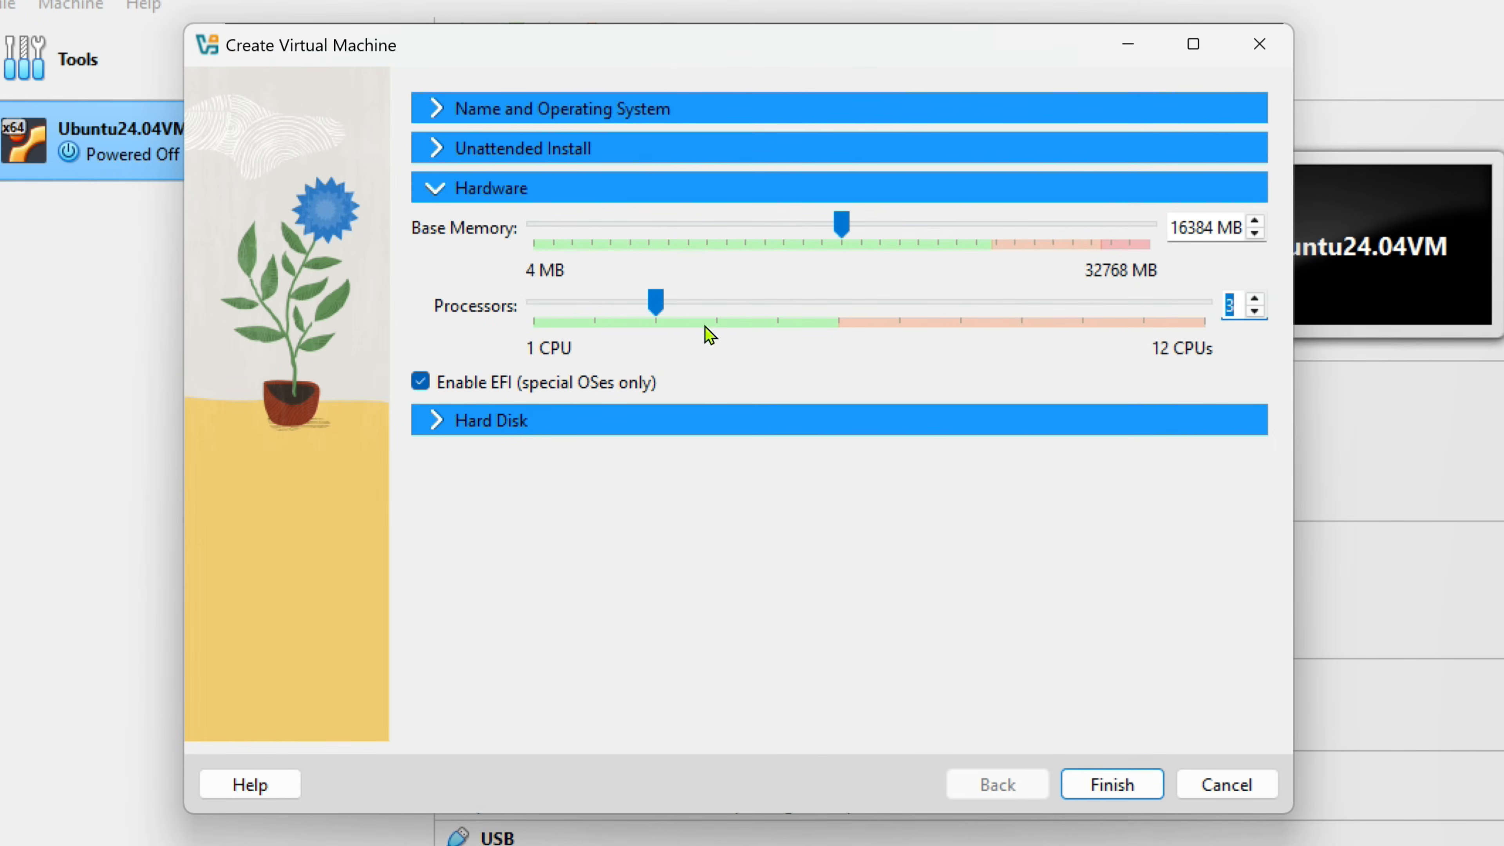
- Set the new virtual hard disk's size to 73.93 GB and finish creating the virtual machine
click(438, 421)
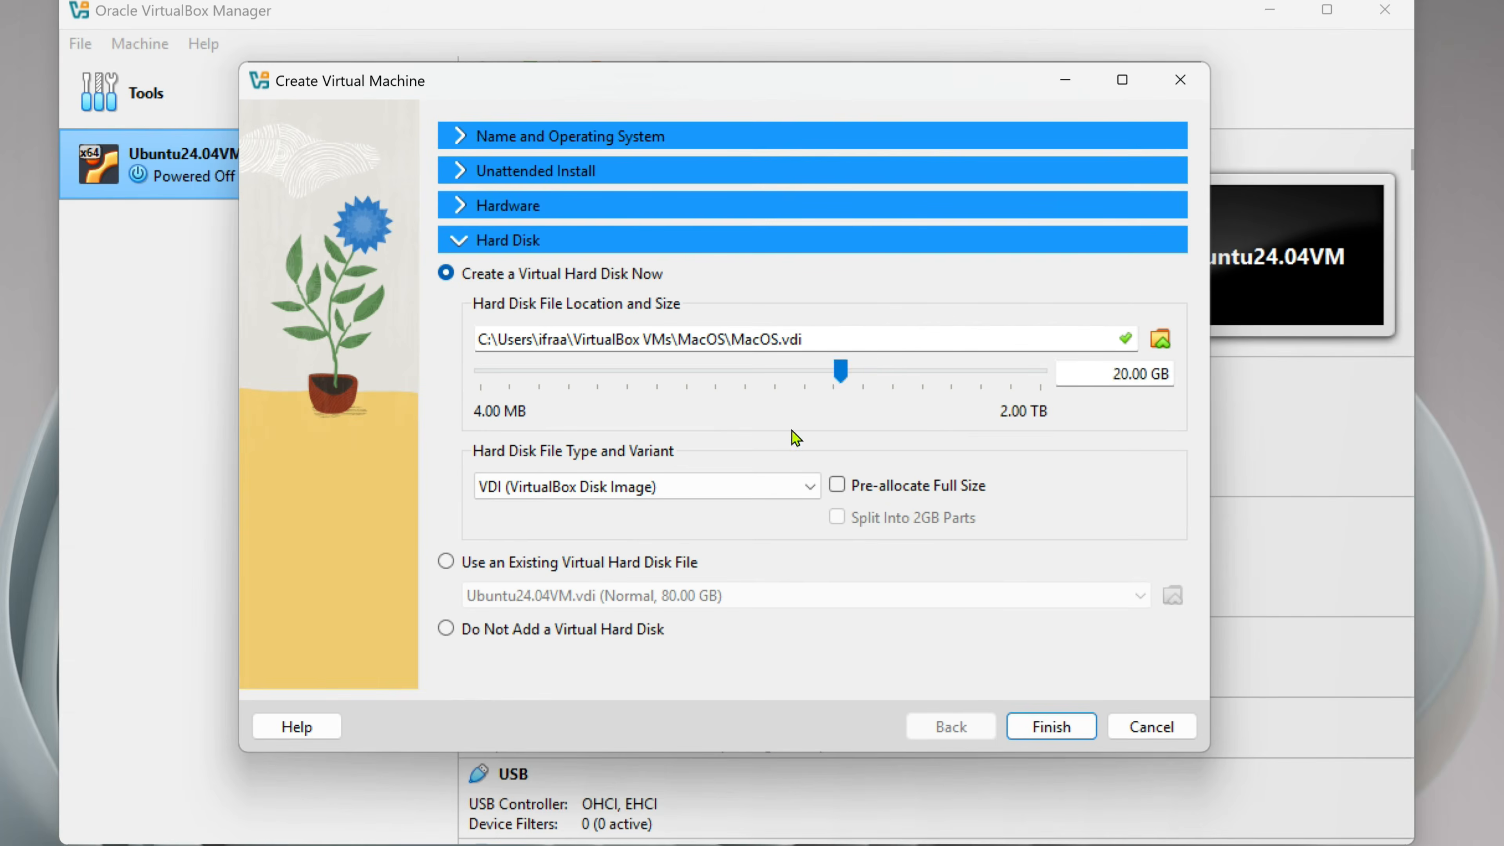
mouse_move(872, 378)
mouse_down()
mouse_move(927, 381)
mouse_move(896, 382)
mouse_up()
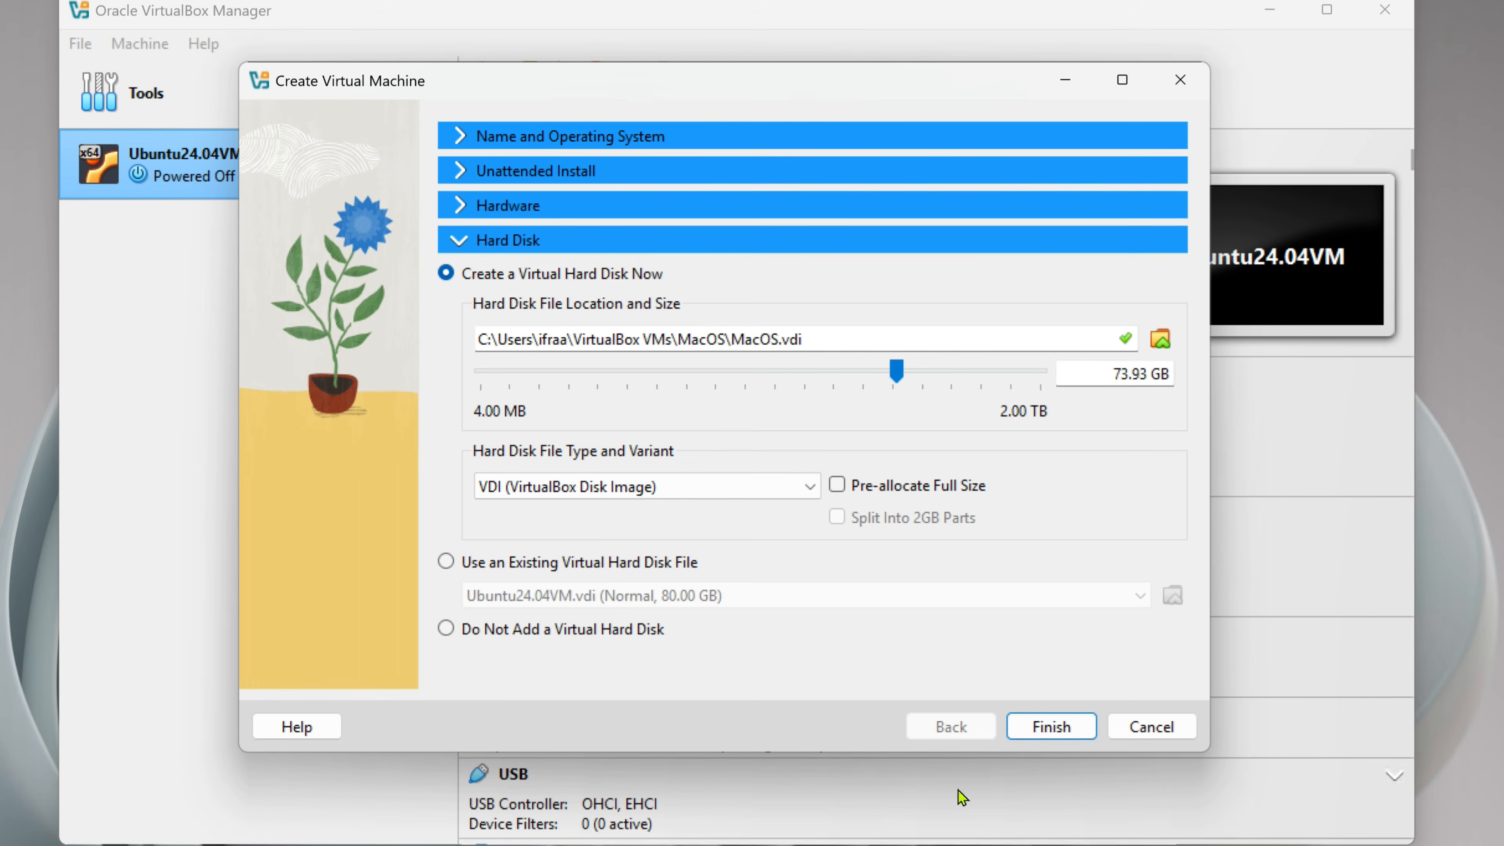
click(1046, 730)
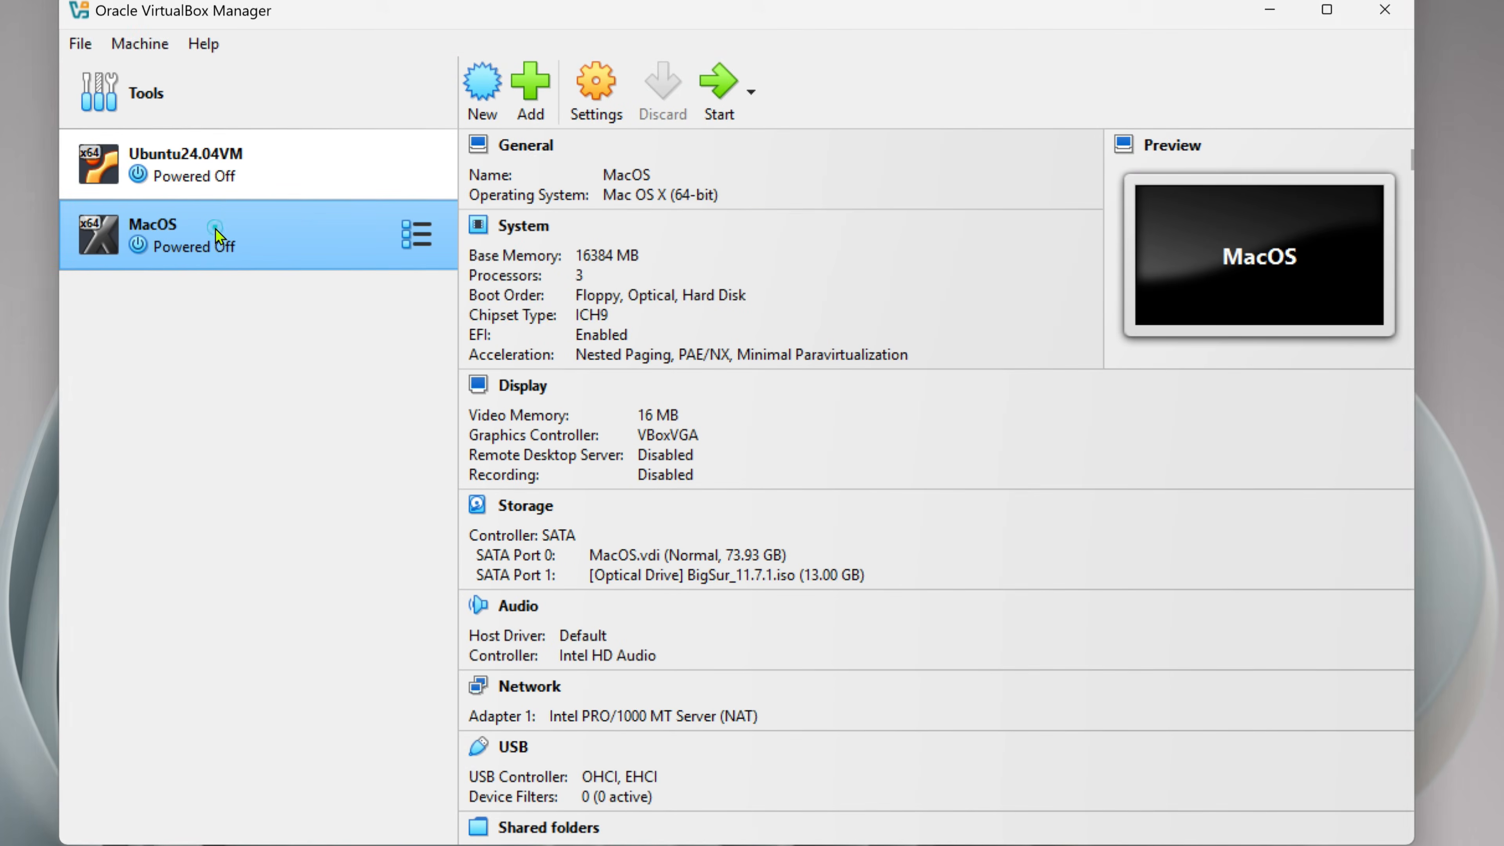
- In the MacOS machine's System settings, disable EFI briefly to remove Floppy from the boot order, and re-enable EFI
click(599, 101)
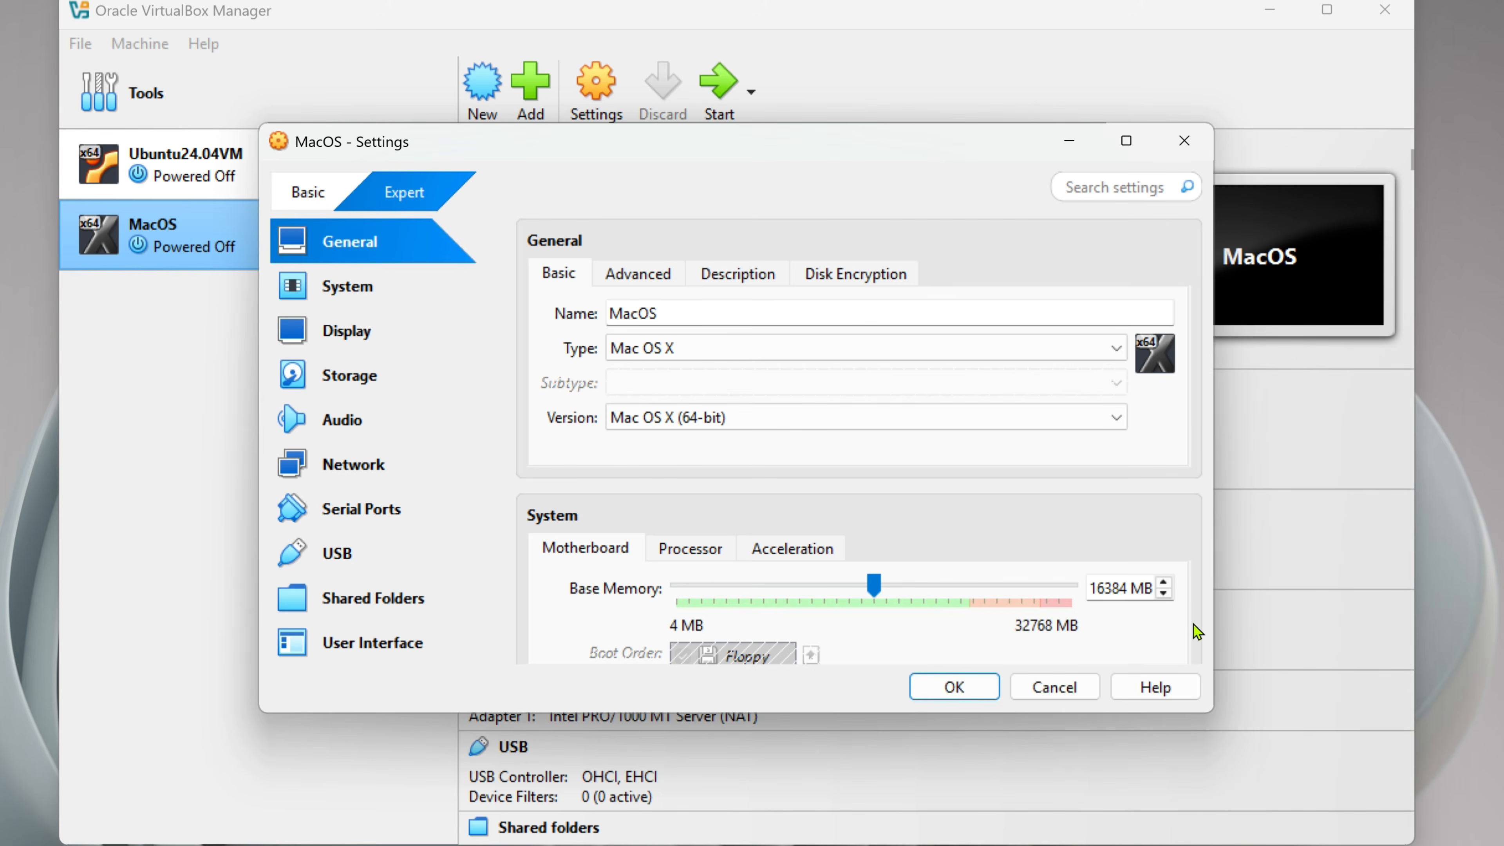
click(354, 300)
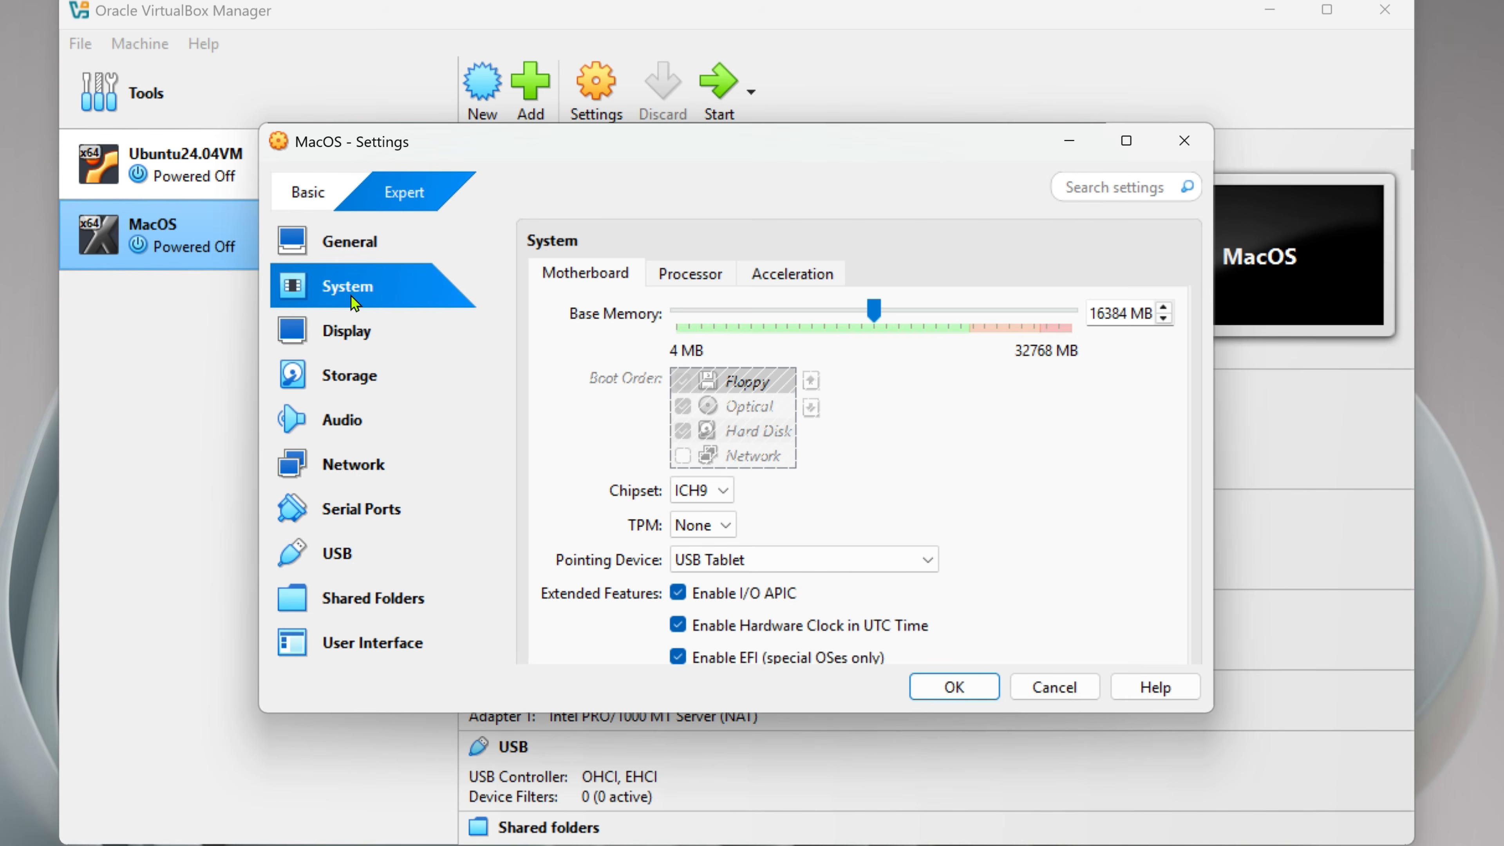
drag(818, 712, 817, 805)
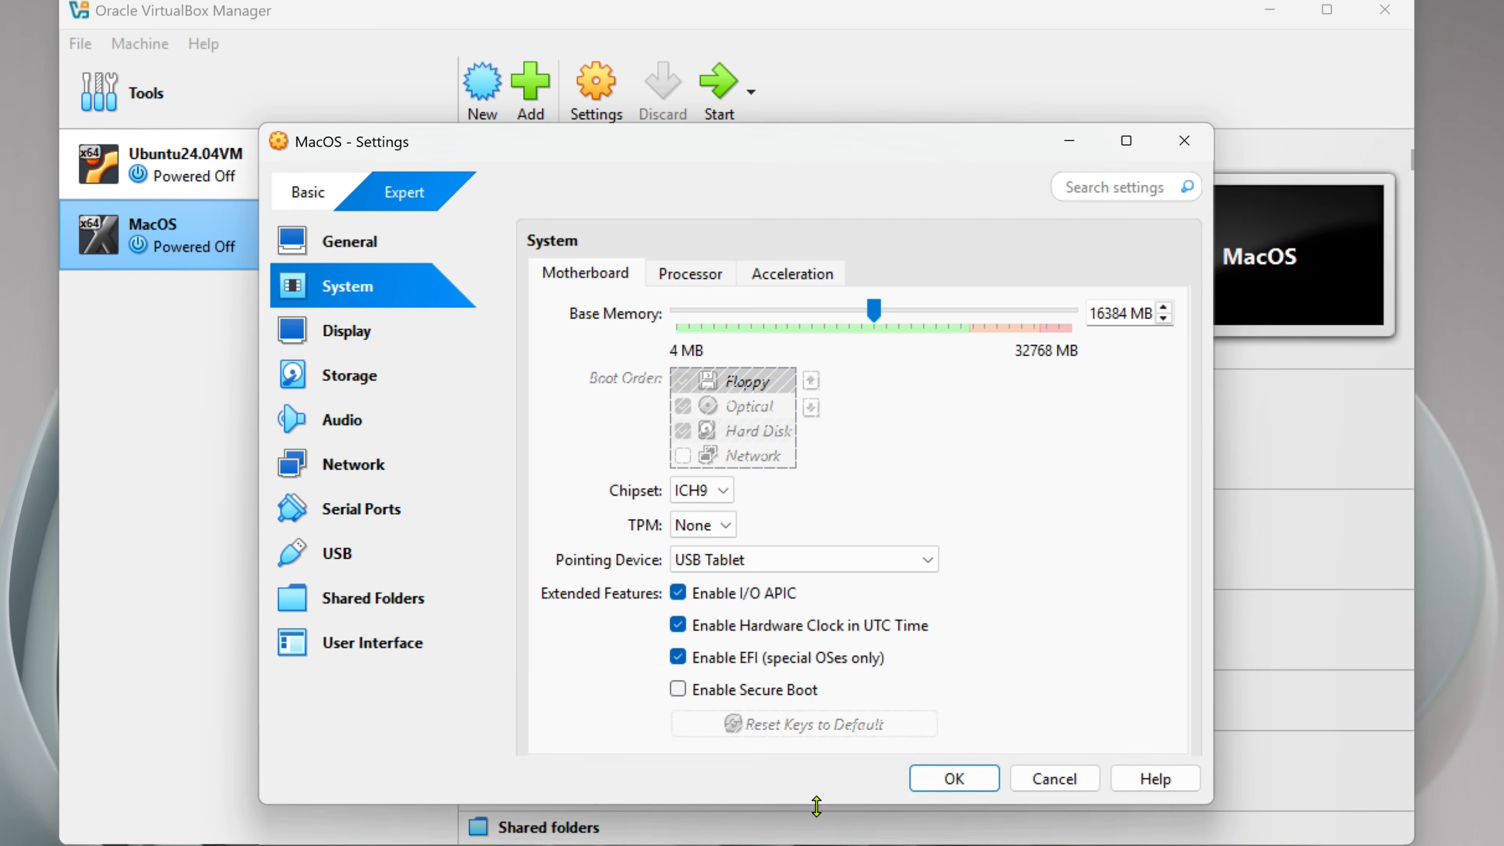
click(678, 657)
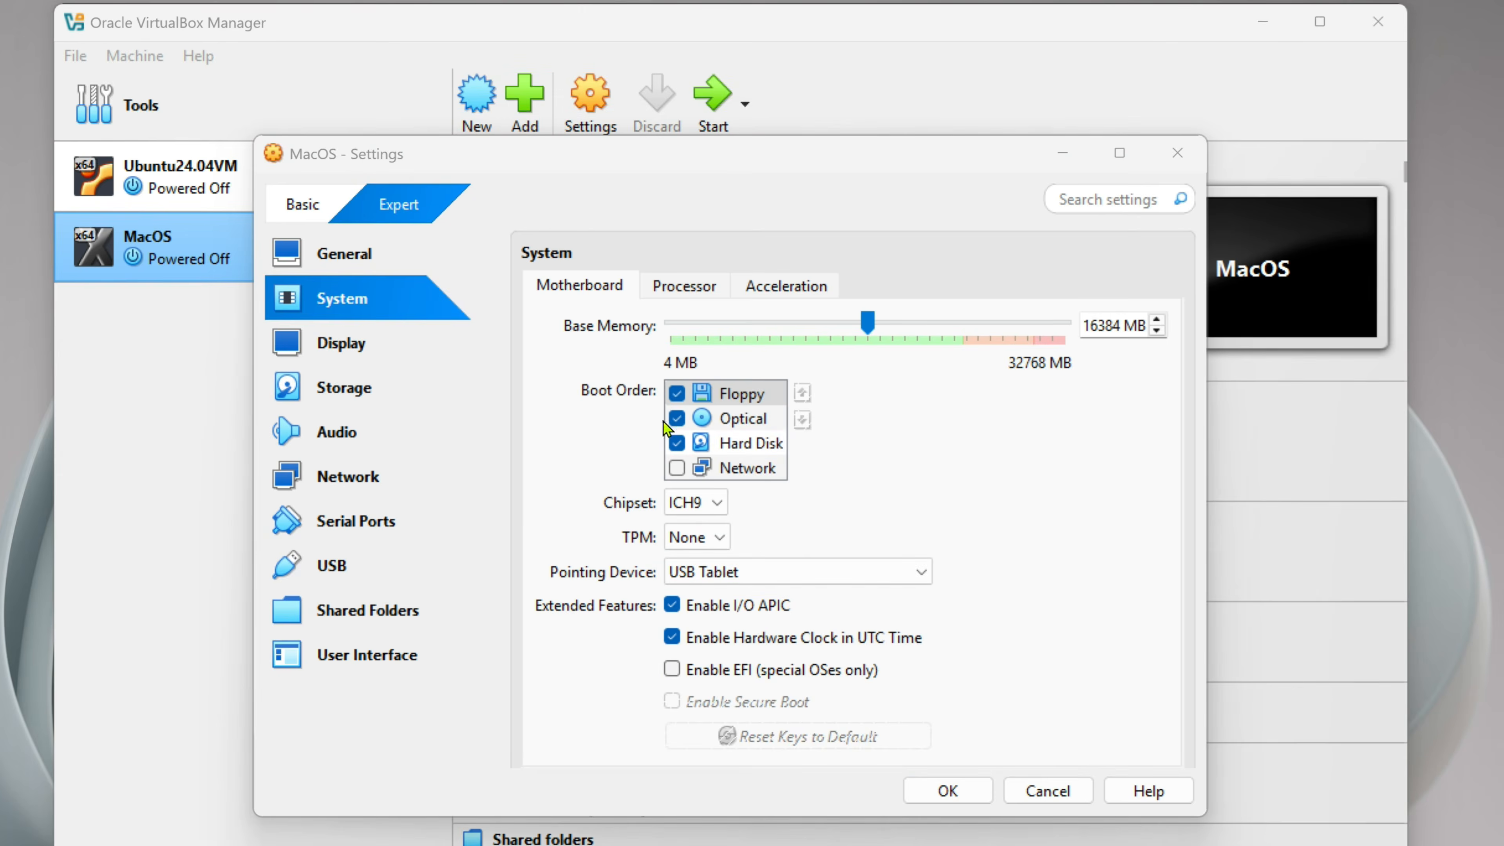
click(683, 387)
click(677, 393)
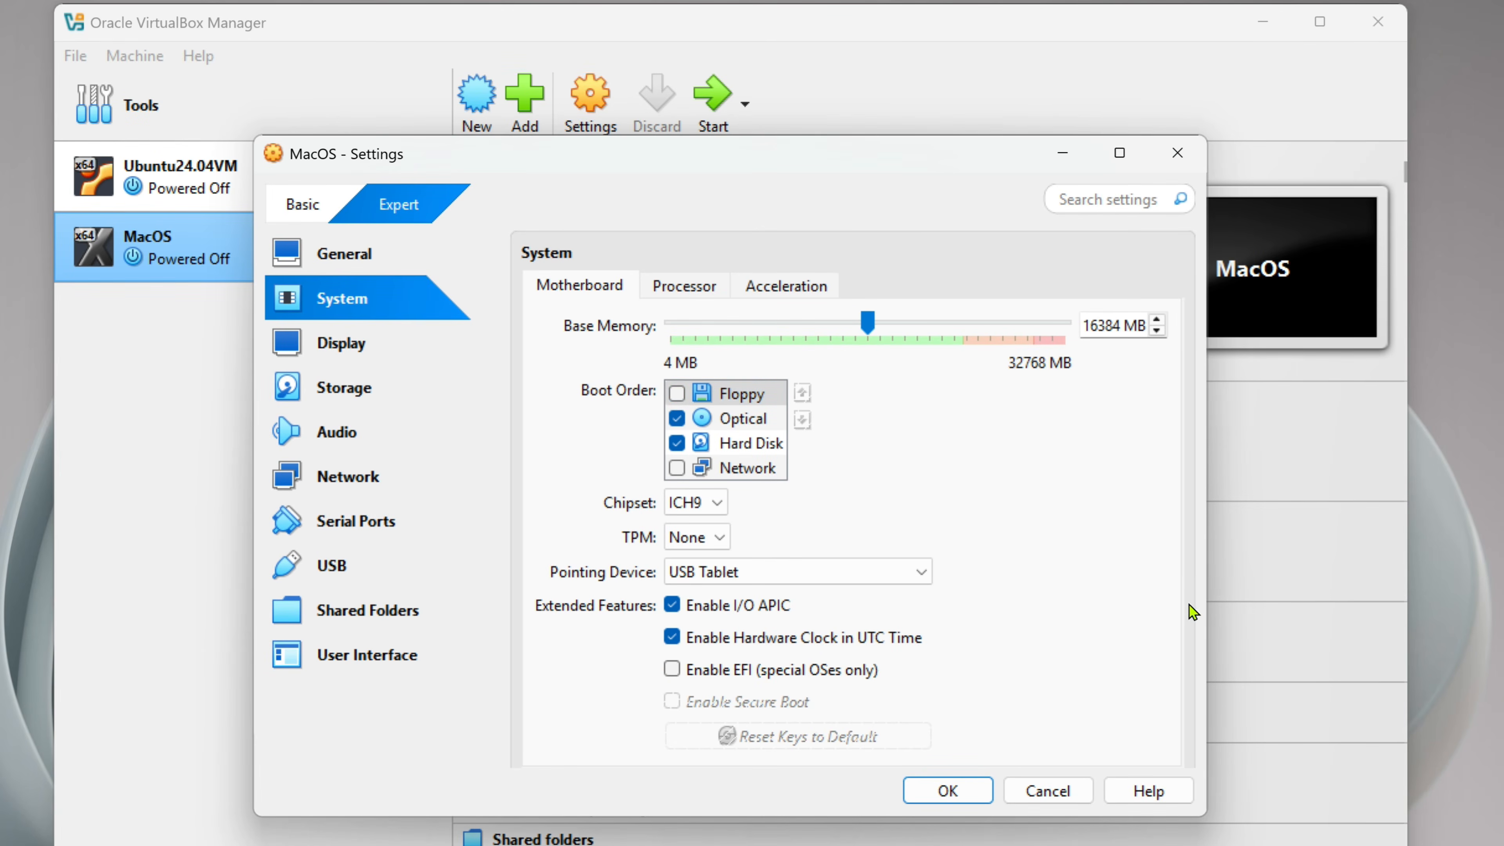
click(672, 669)
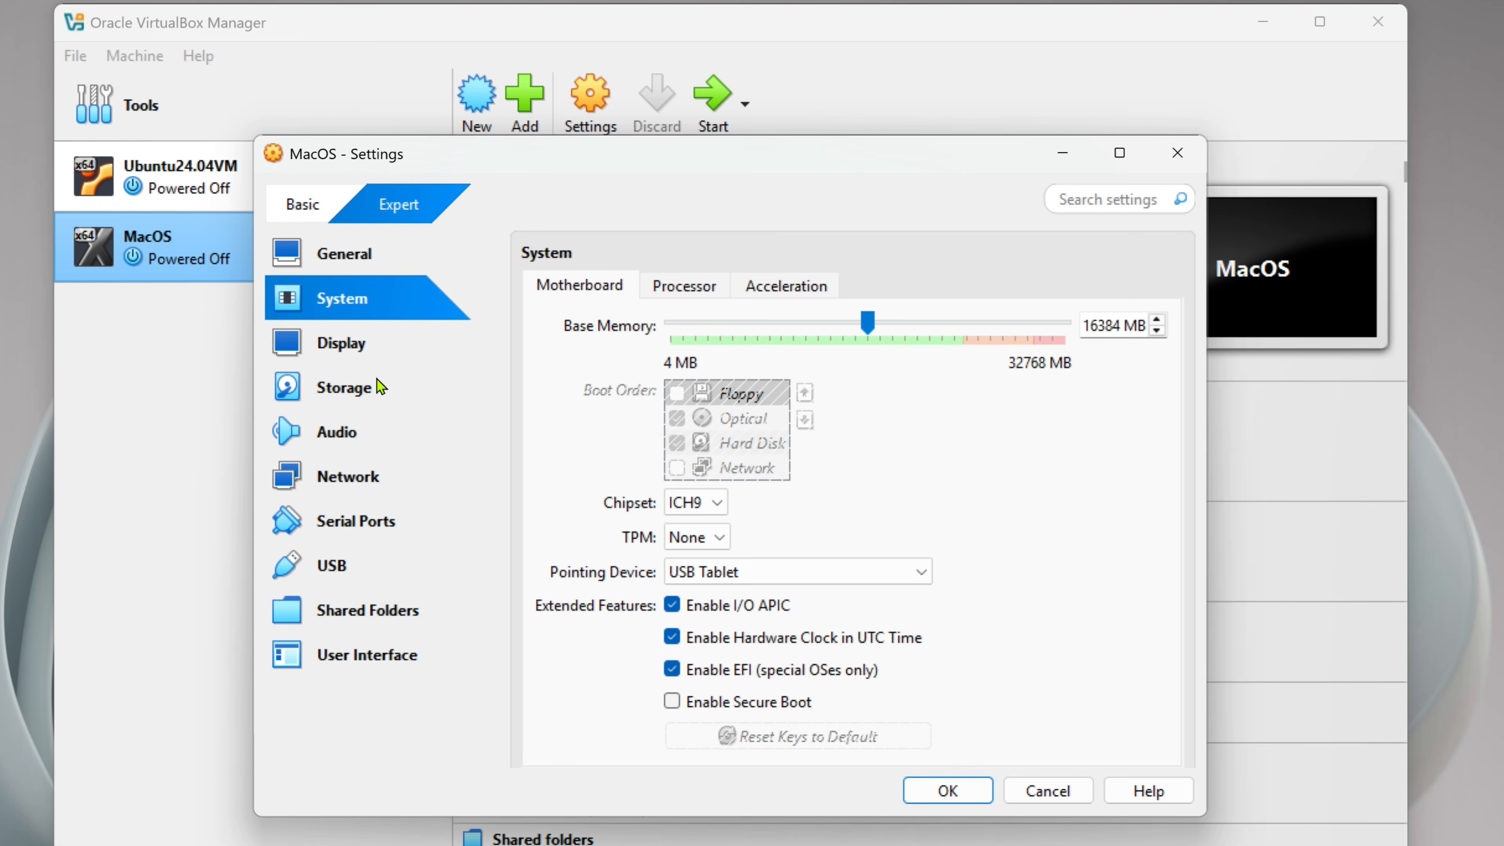
- Set the MacOS machine's video memory to 128 MB and enable 3D acceleration in its Display settings
click(340, 342)
drag(724, 327, 1075, 325)
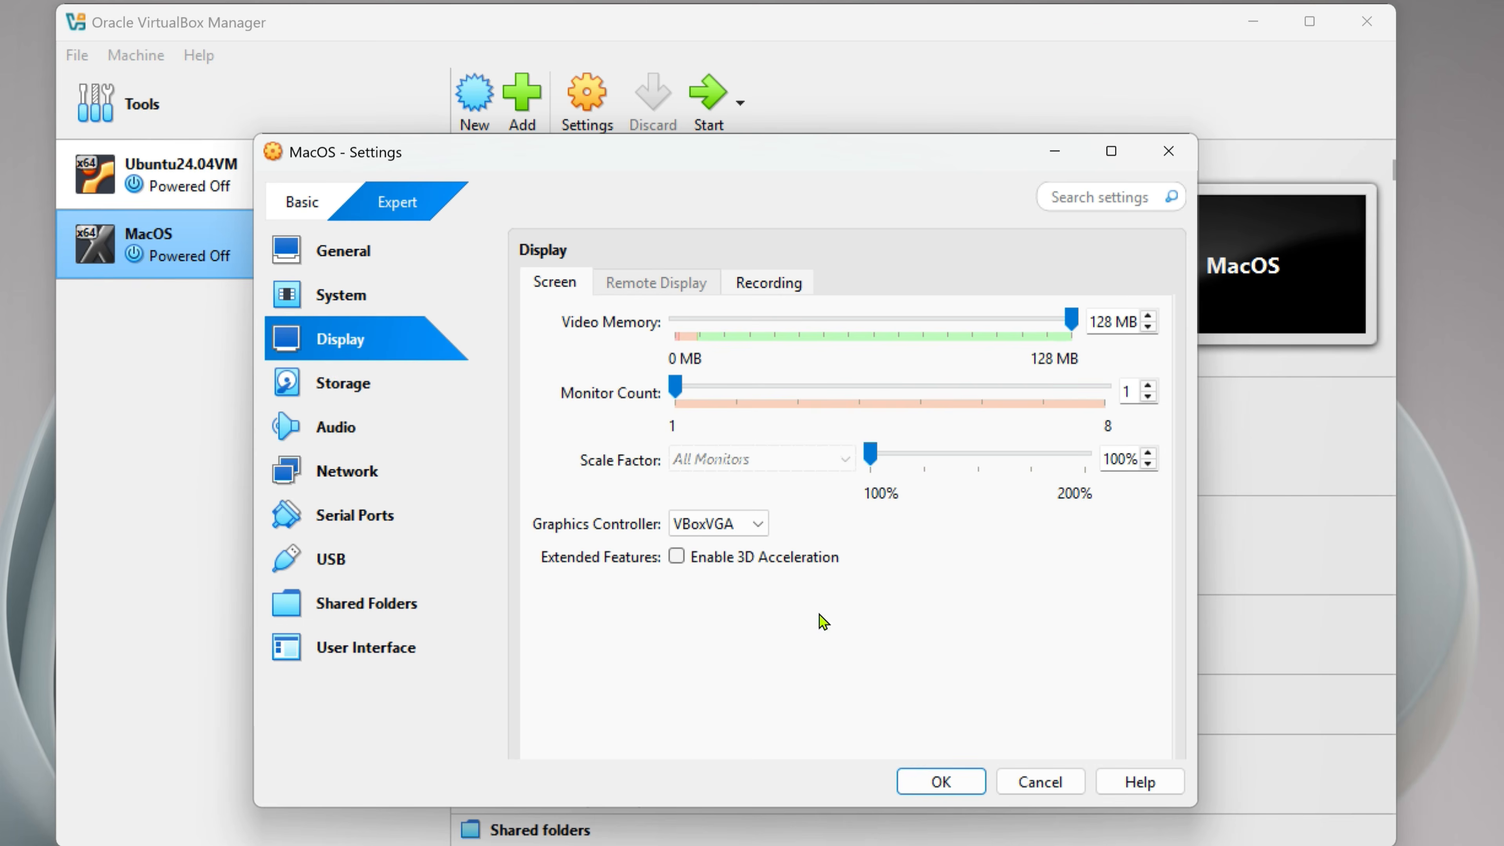
click(677, 558)
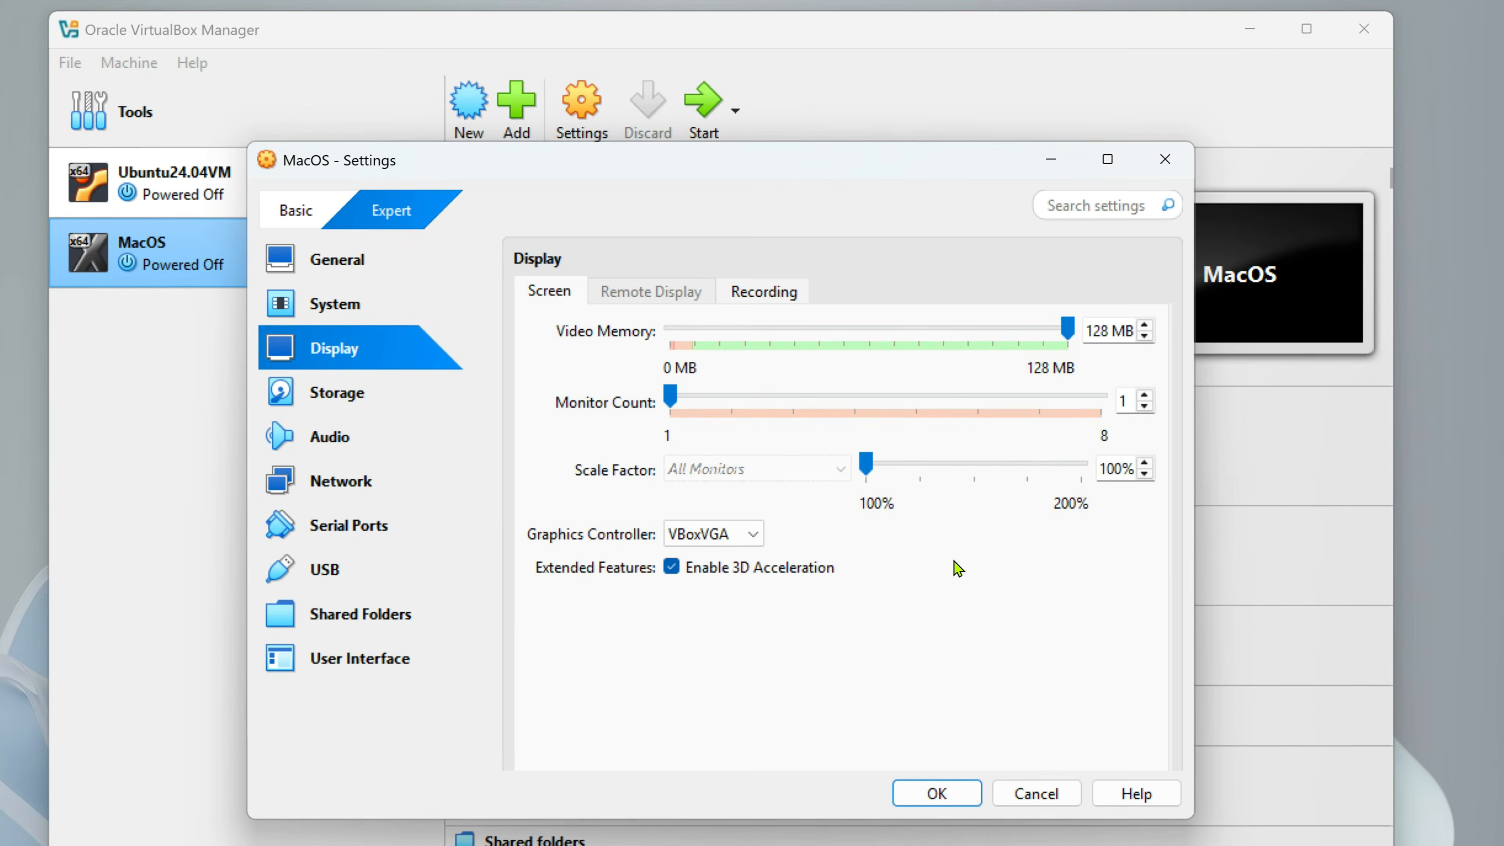
click(749, 538)
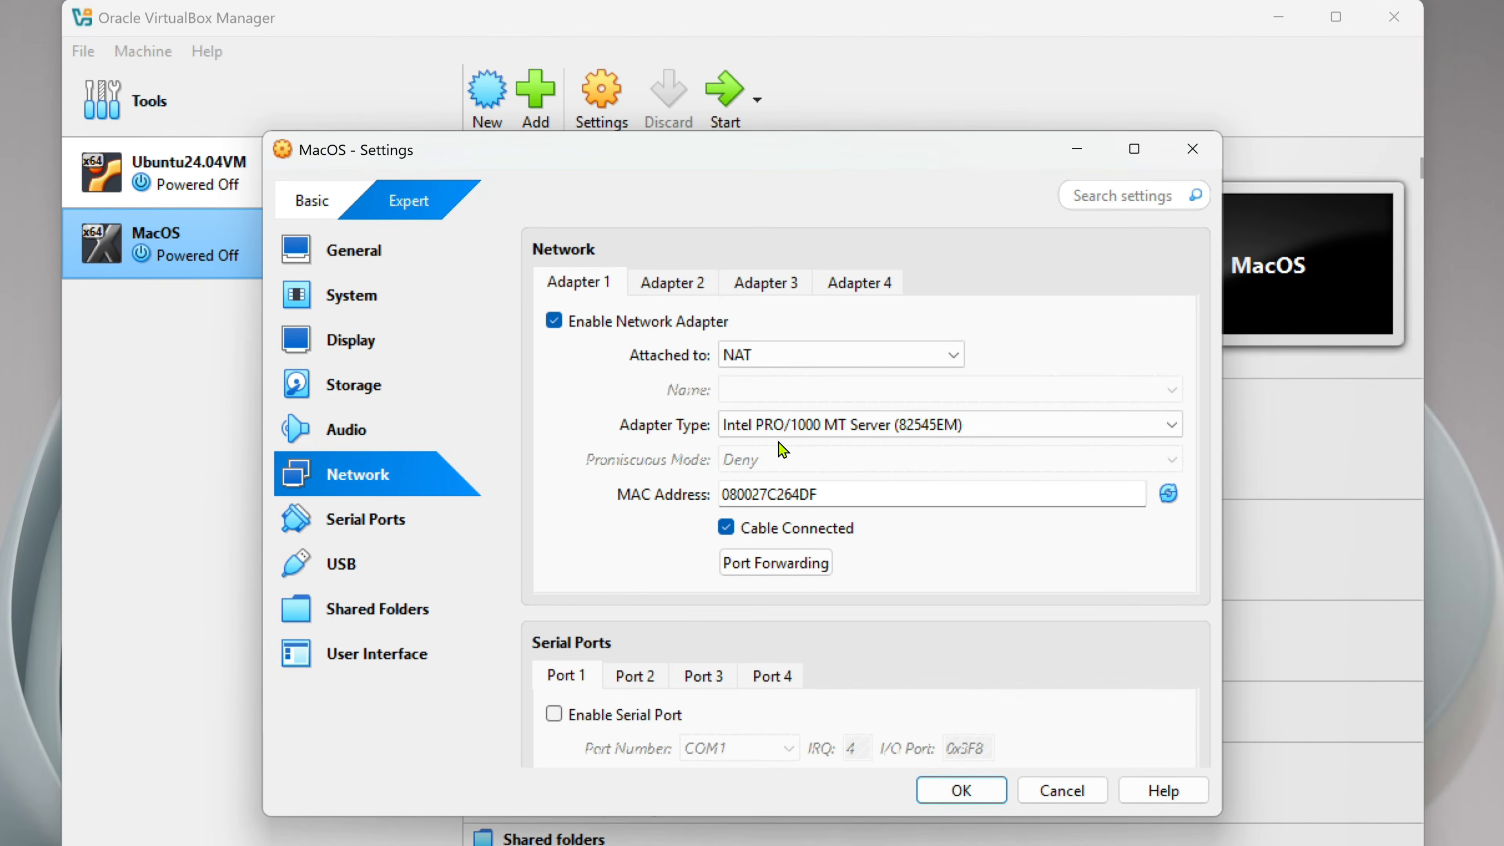
- Enable network Adapter 2 as a Bridged Adapter, keeping Intel(R) Wireless-AC 9260 160MHz as its interface
click(671, 285)
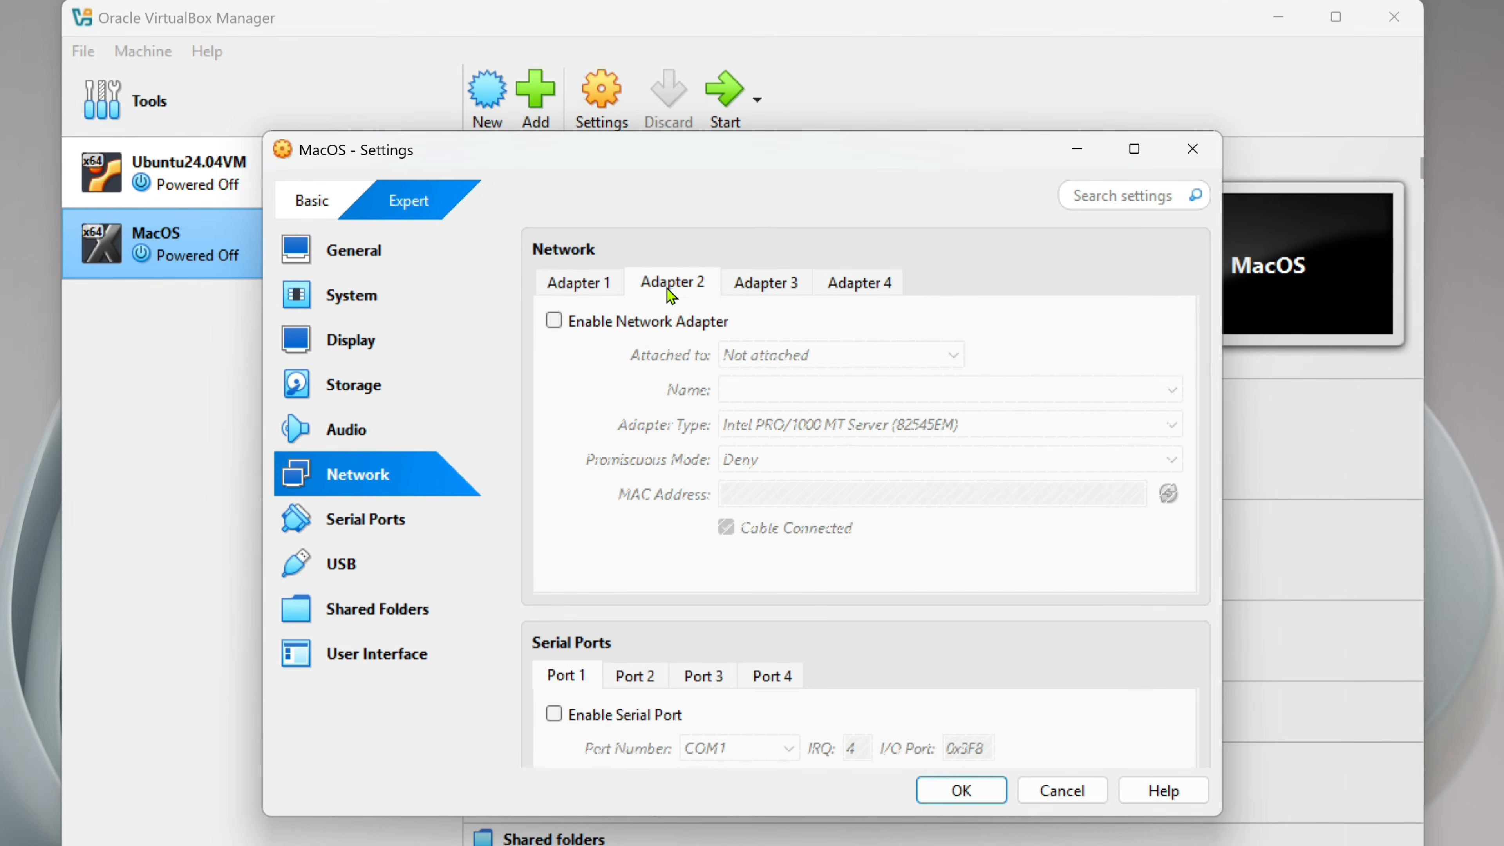
click(555, 323)
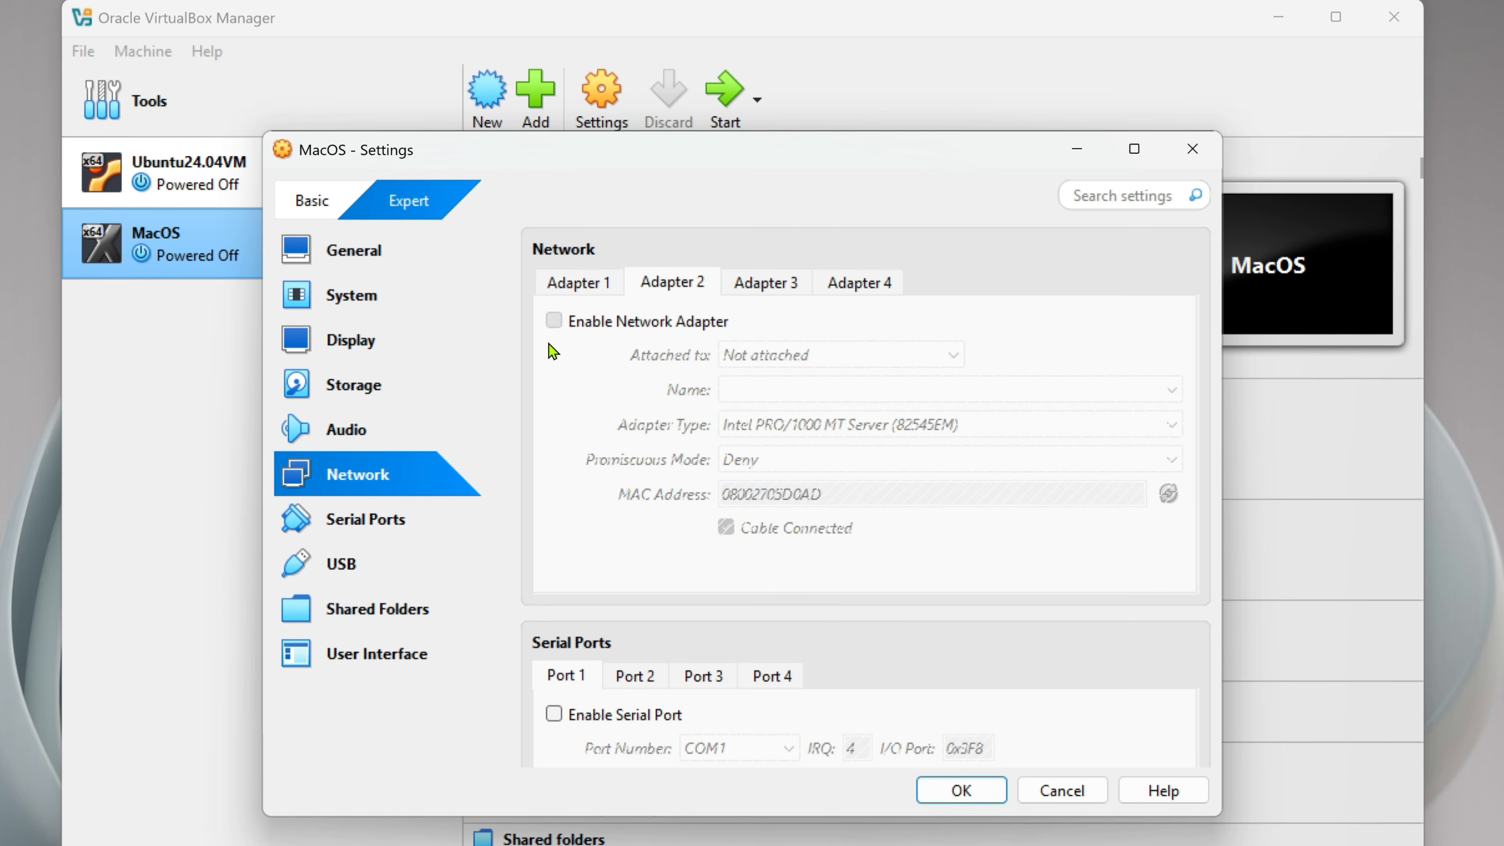
click(951, 354)
click(847, 396)
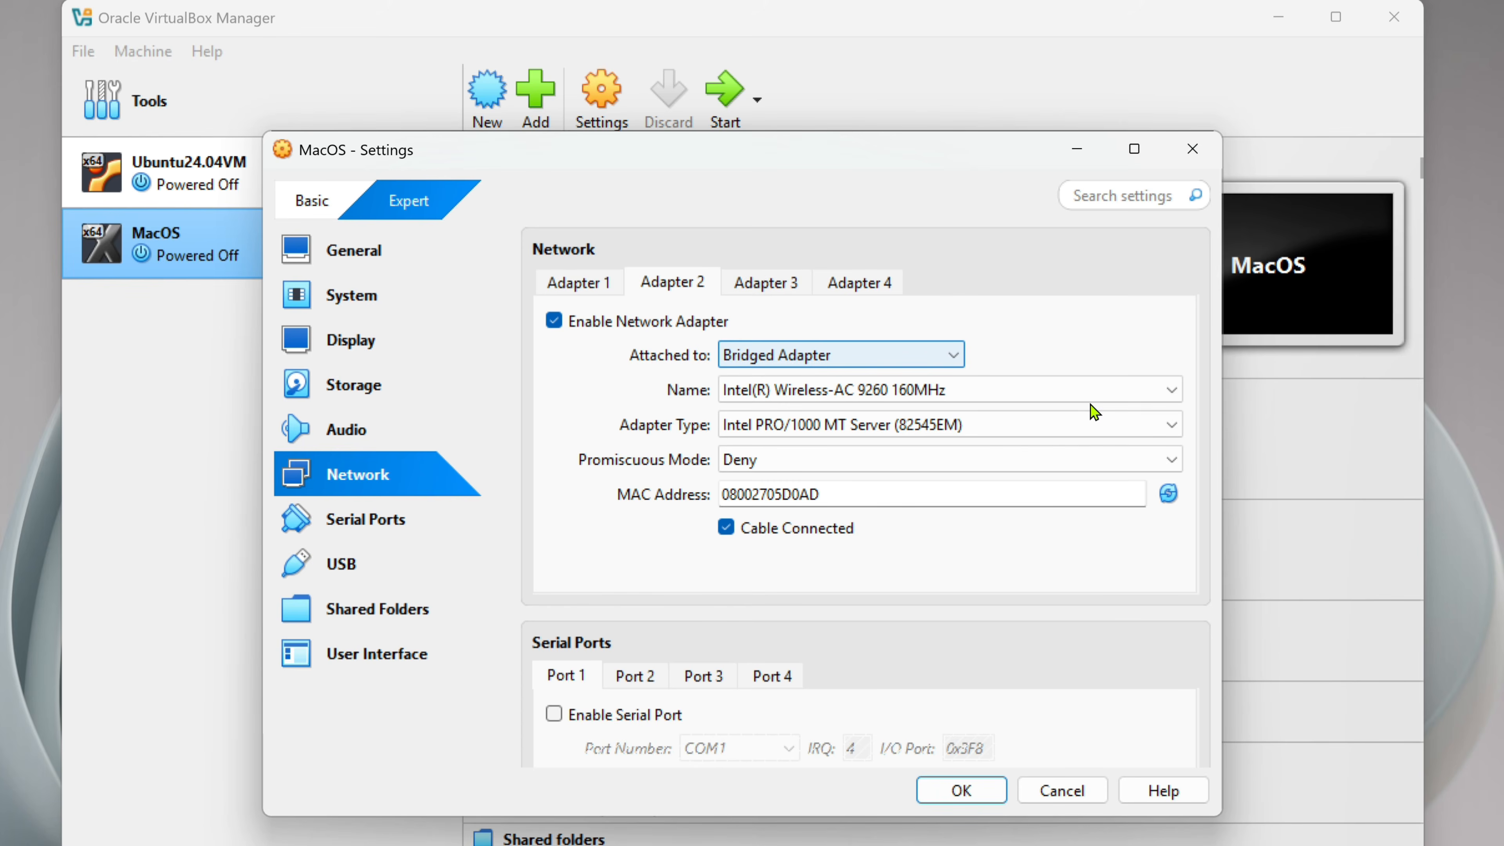
click(1176, 392)
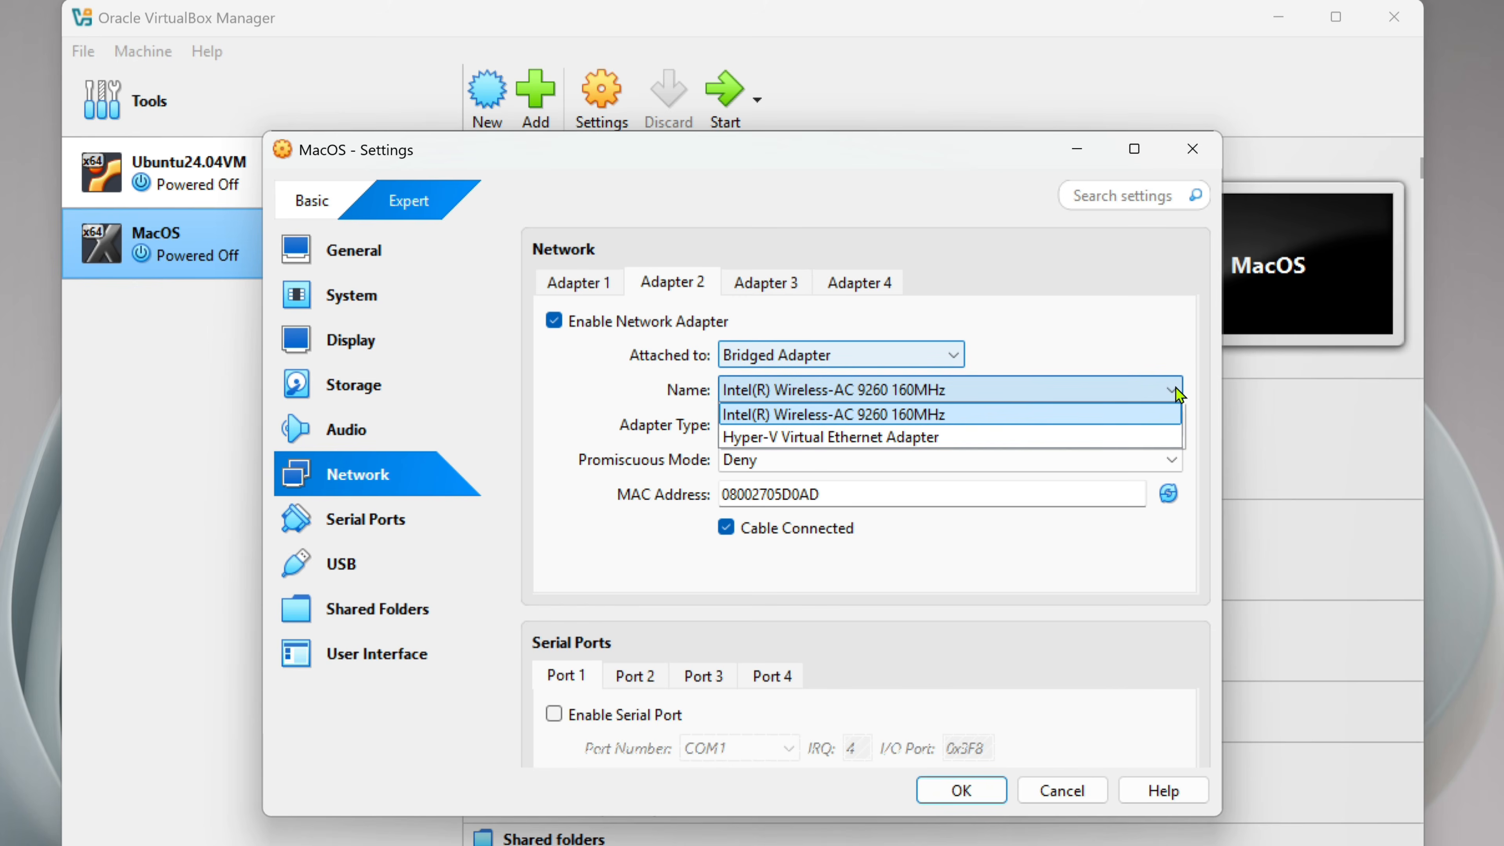
click(1177, 393)
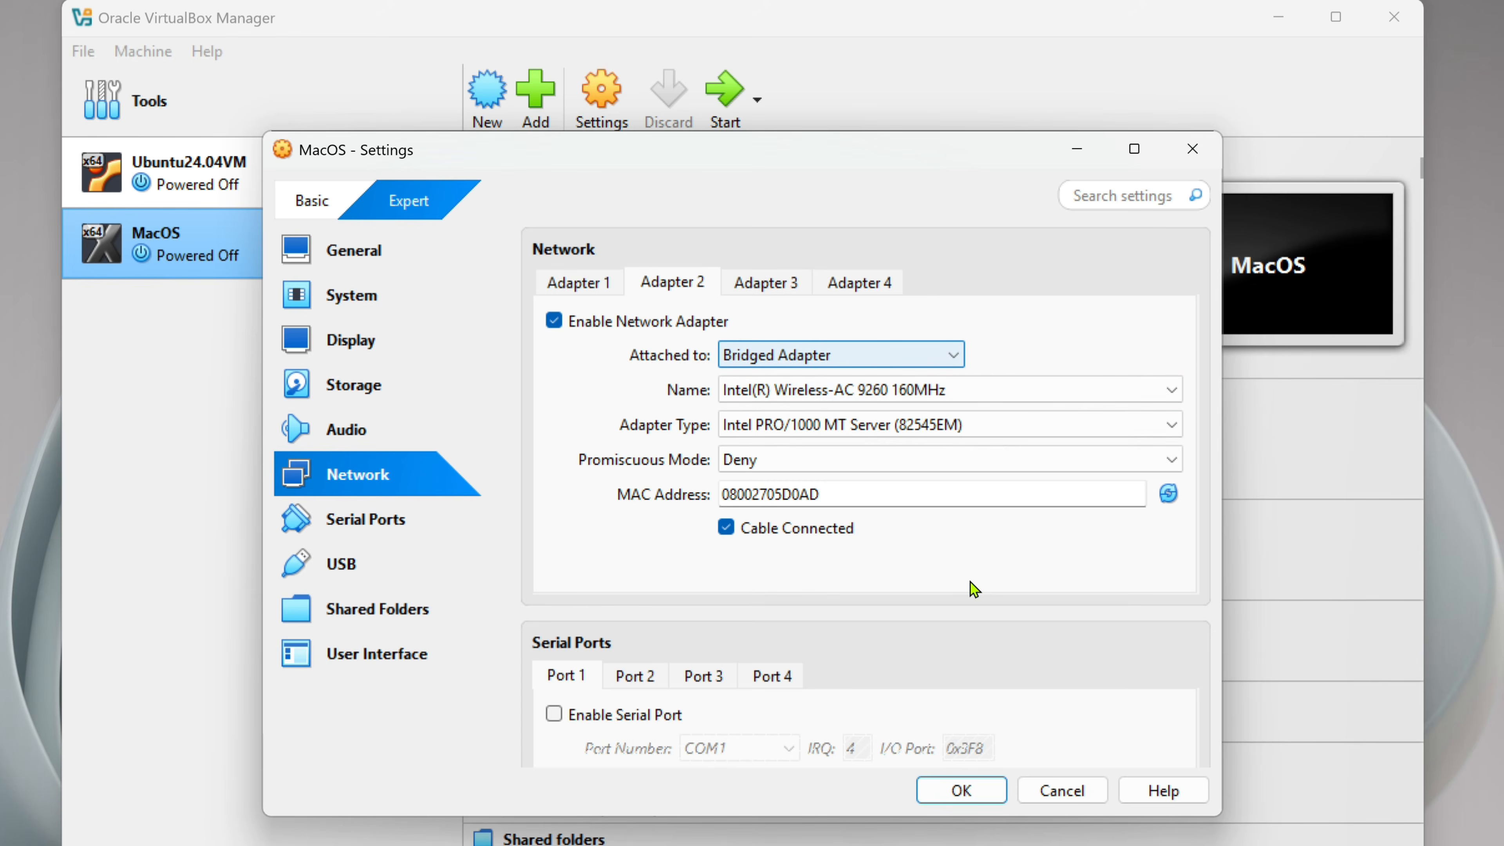
- Keep the USB 2.0 (OHCI + EHCI) Controller selected and save the MacOS machine's settings
click(371, 567)
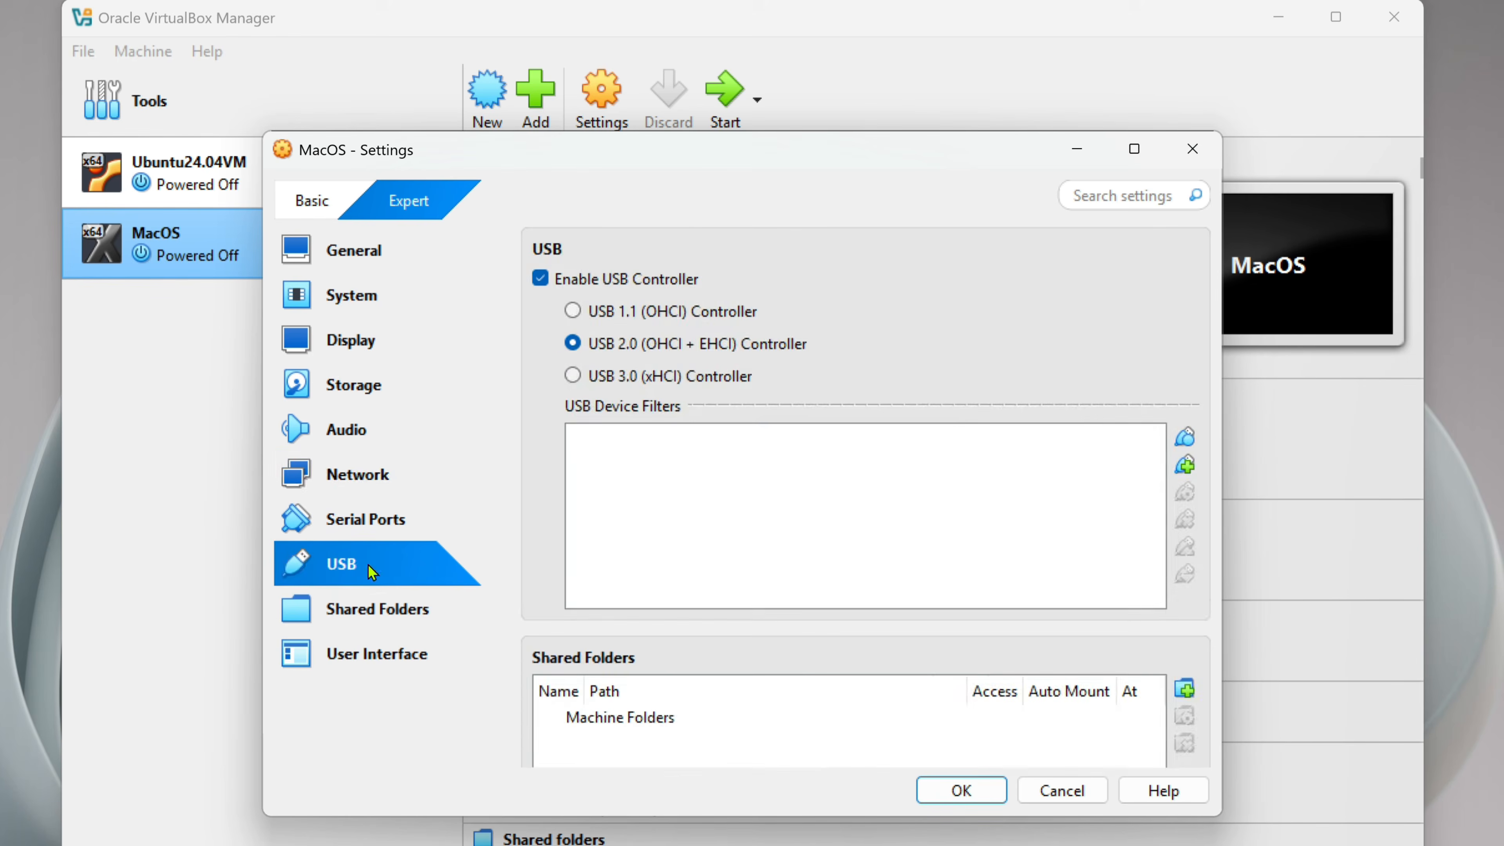
click(573, 377)
click(572, 343)
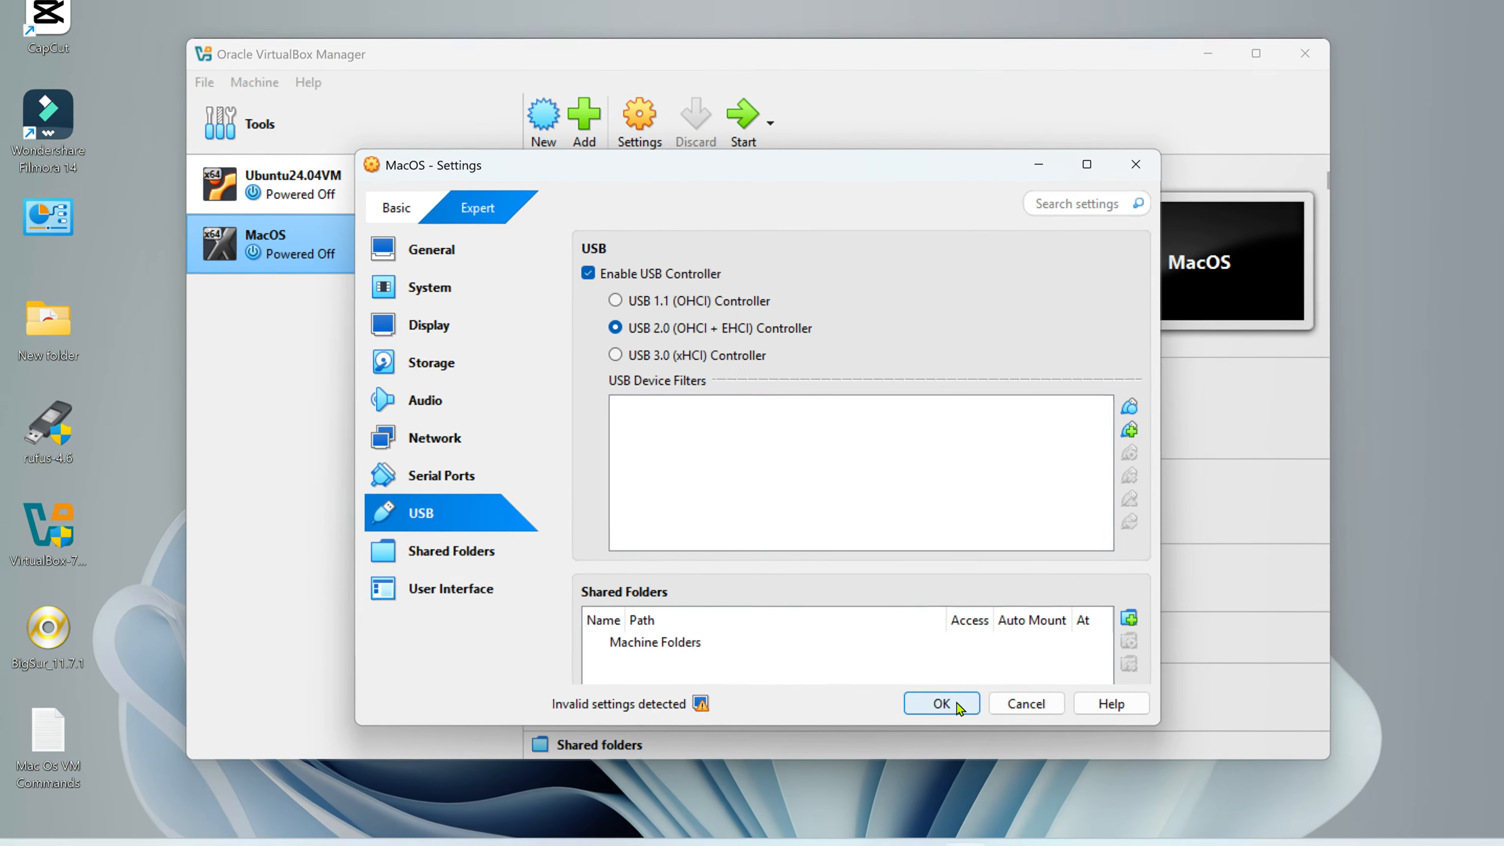
click(958, 698)
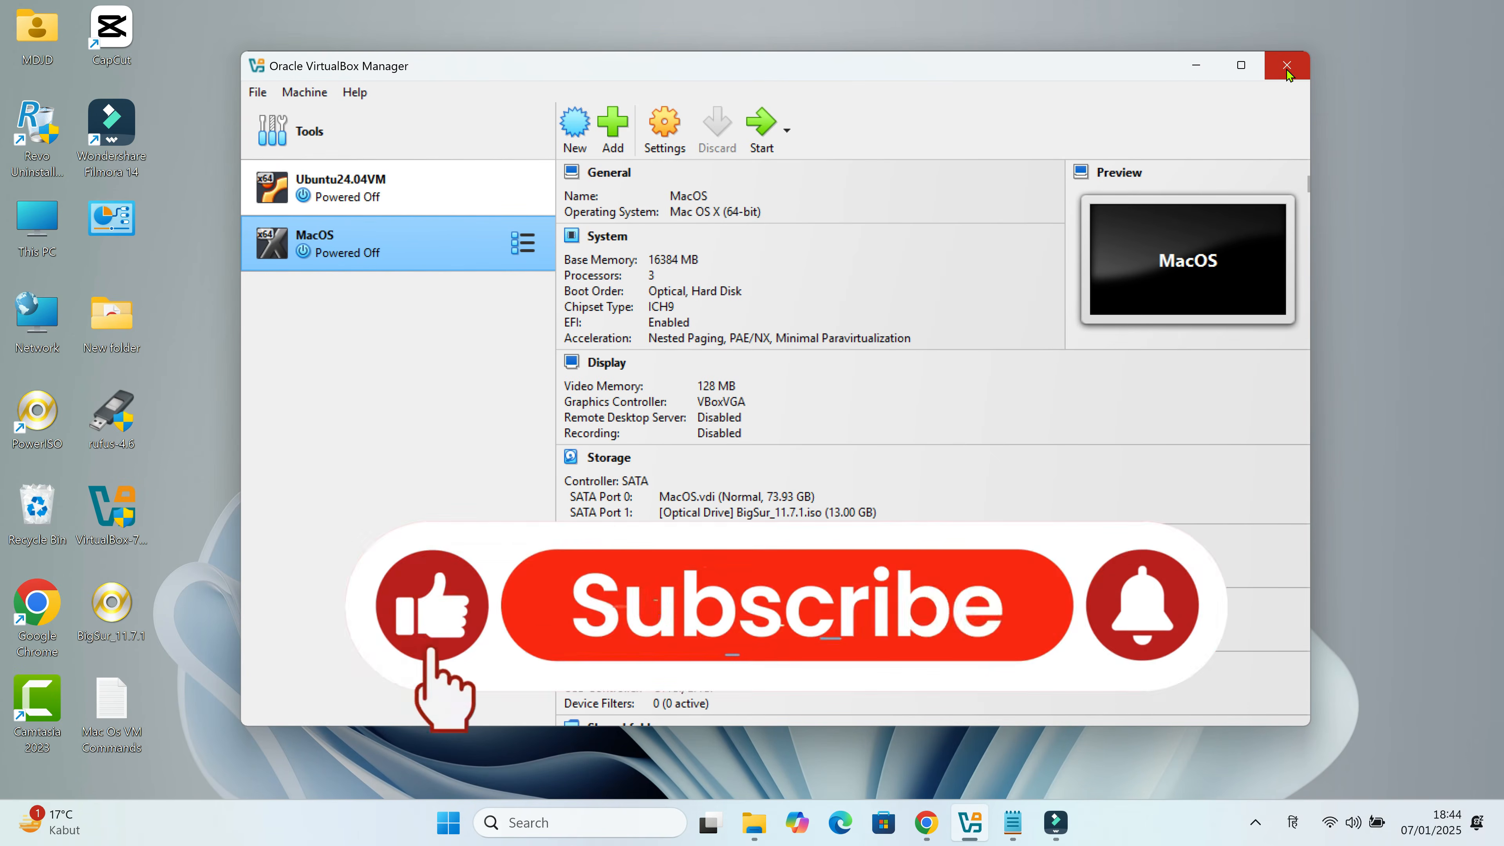
- Close VirtualBox Manager and open Command Prompt as administrator along with Mac Os VM Commands.txt from the desktop
click(1287, 68)
click(556, 825)
text(cmd)
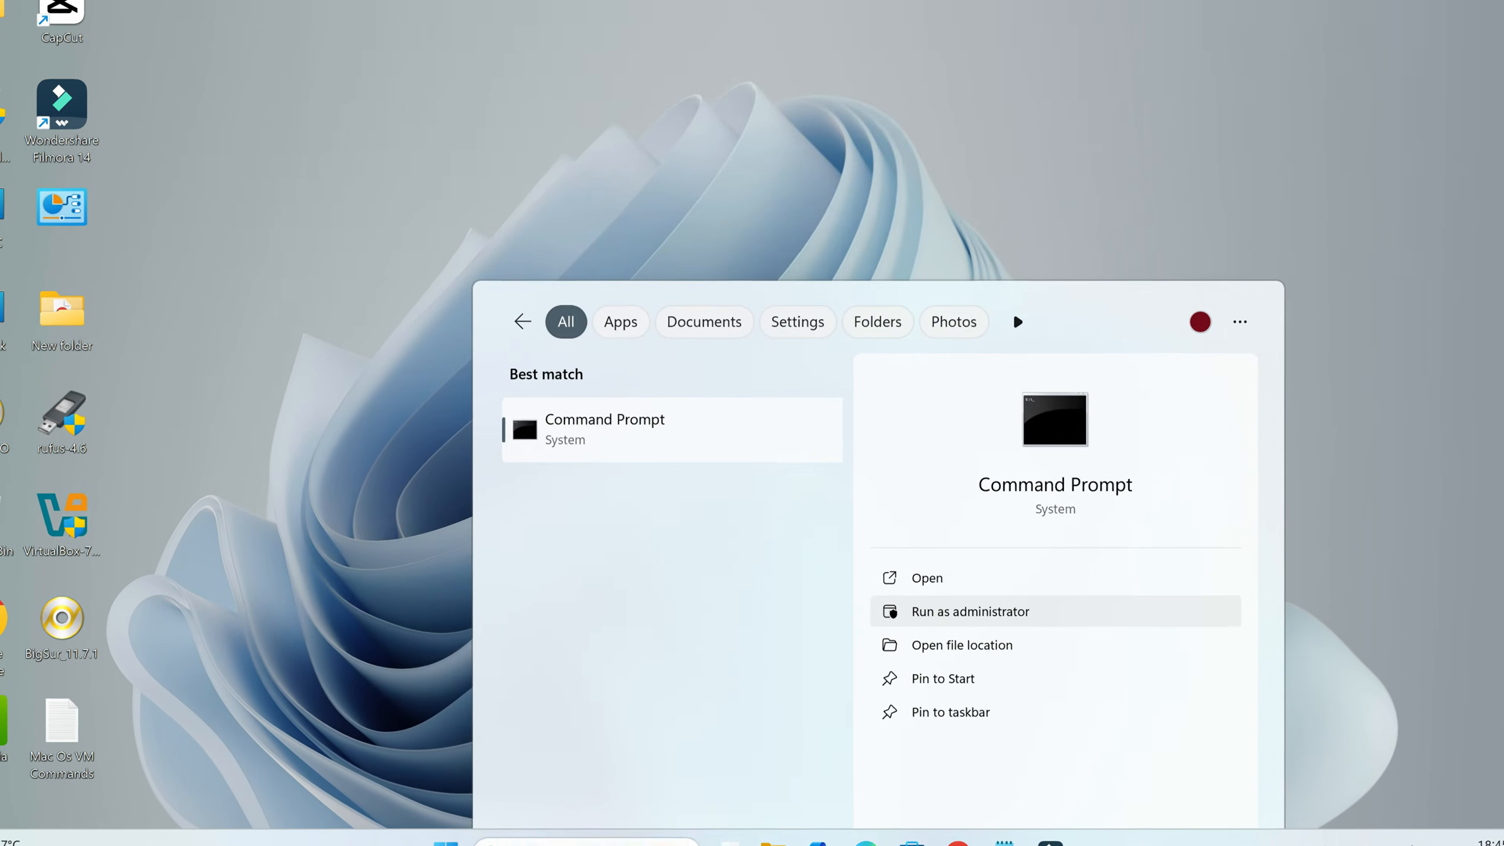
click(972, 613)
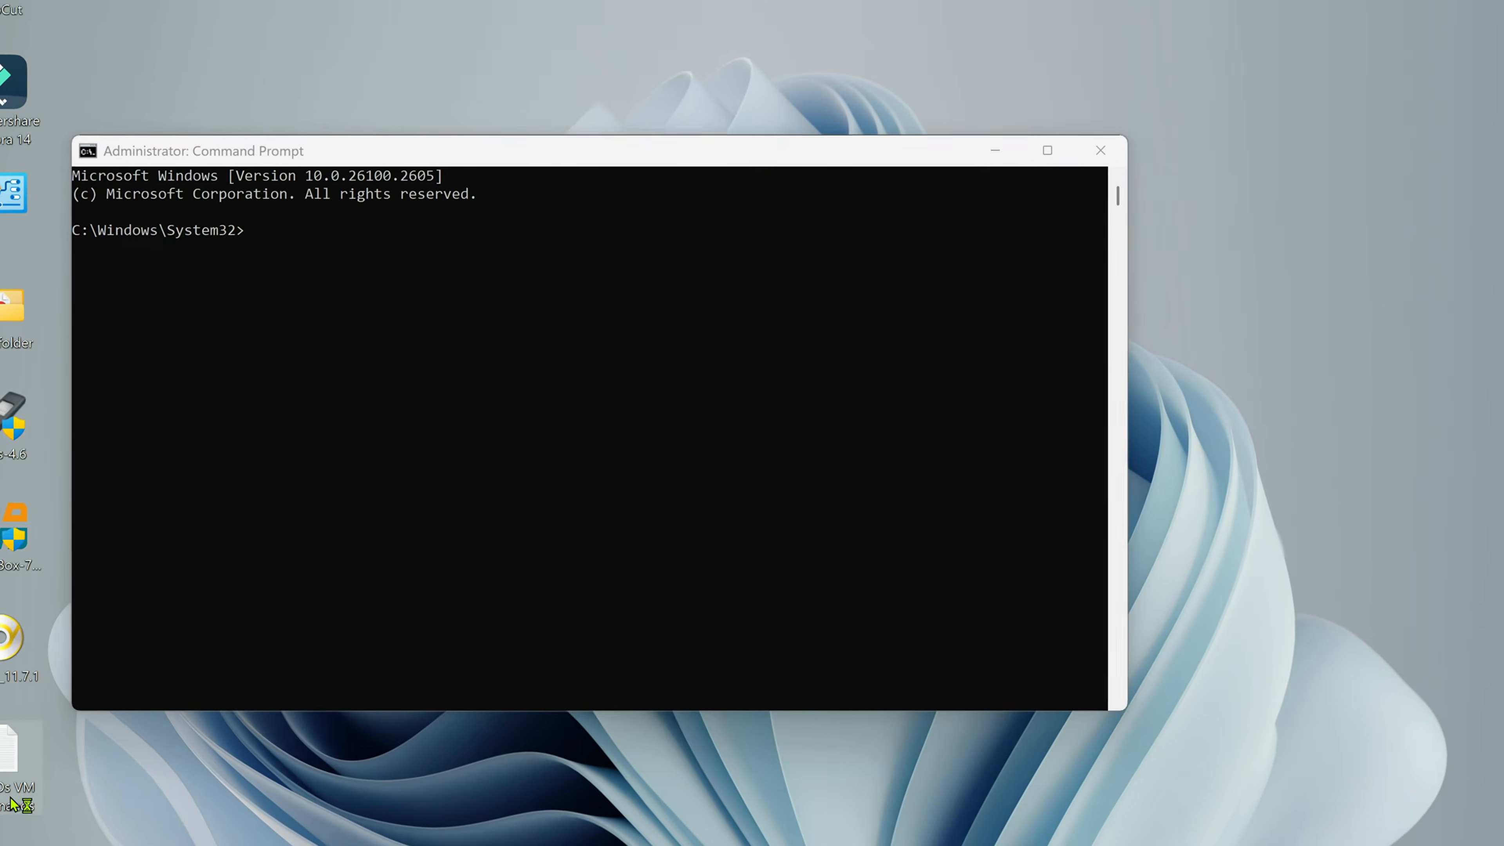
double_click(33, 788)
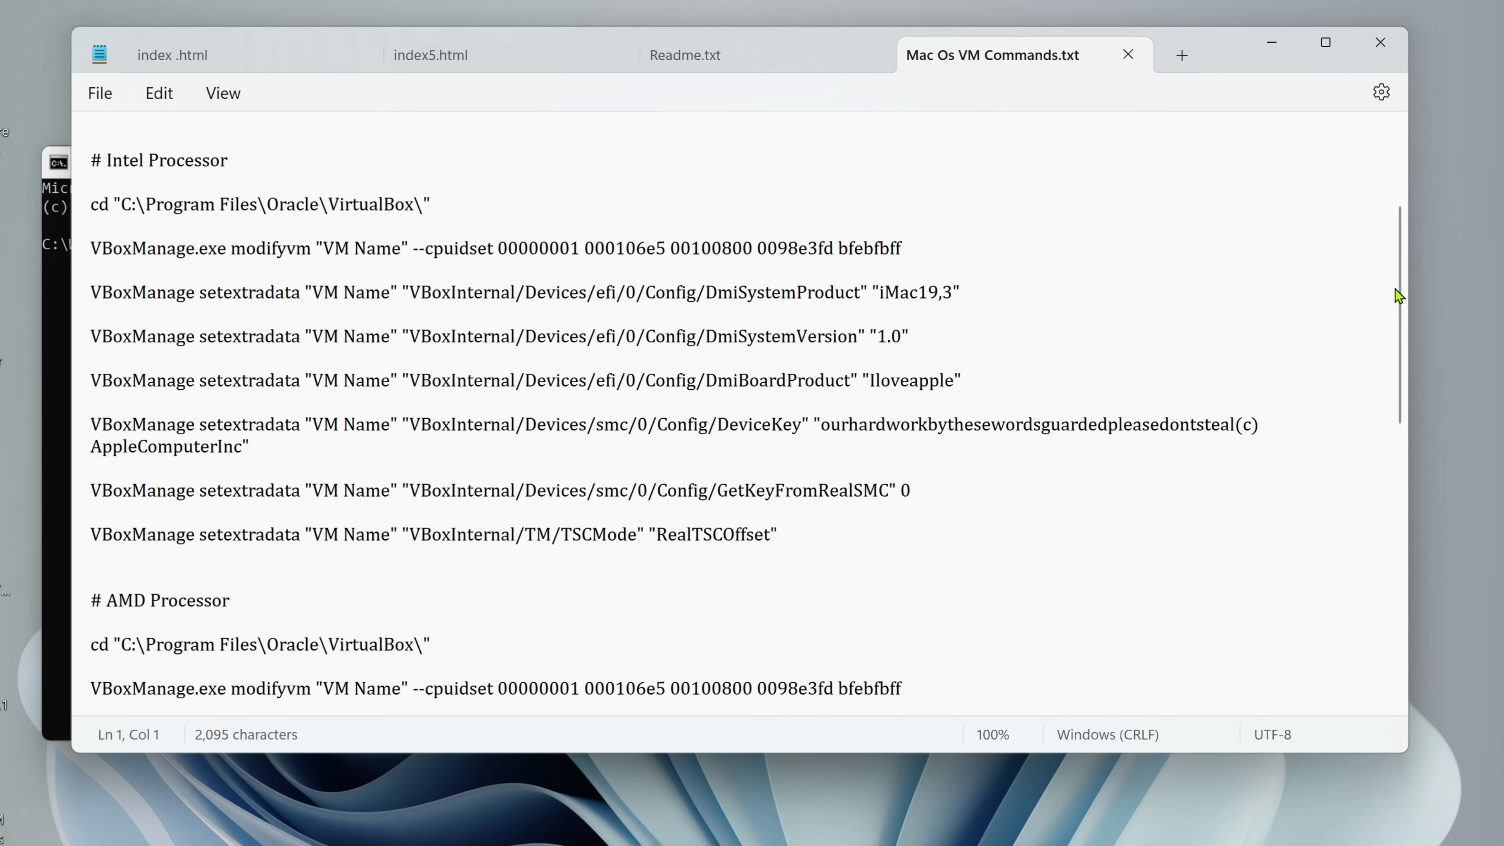
- Replace every "VM Name" placeholder in Mac Os VM Commands.txt with MacOS
drag(1398, 294, 1397, 255)
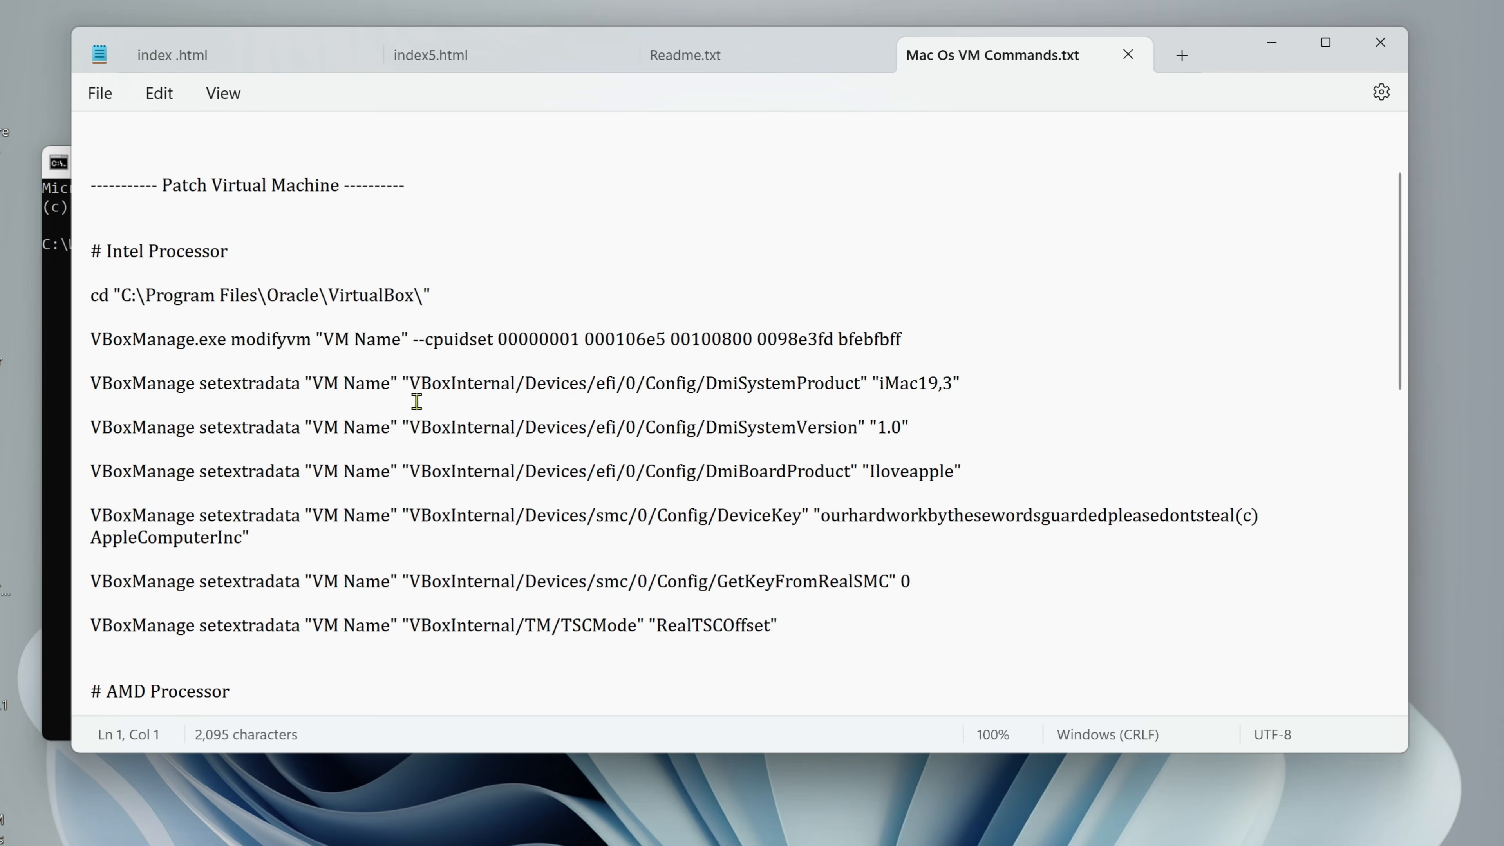
click(323, 338)
drag(323, 338, 404, 347)
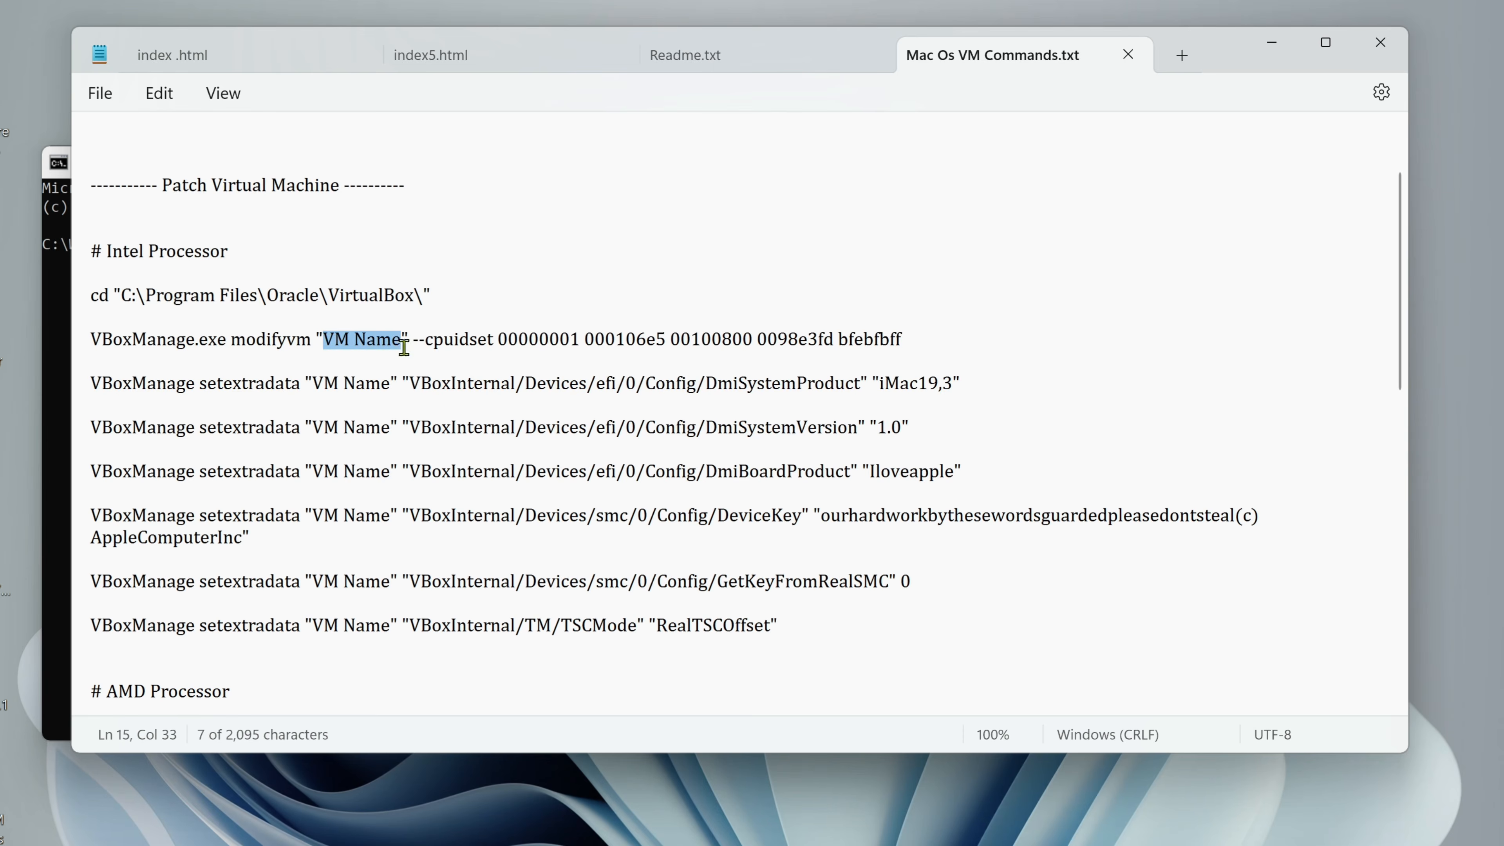
click(169, 92)
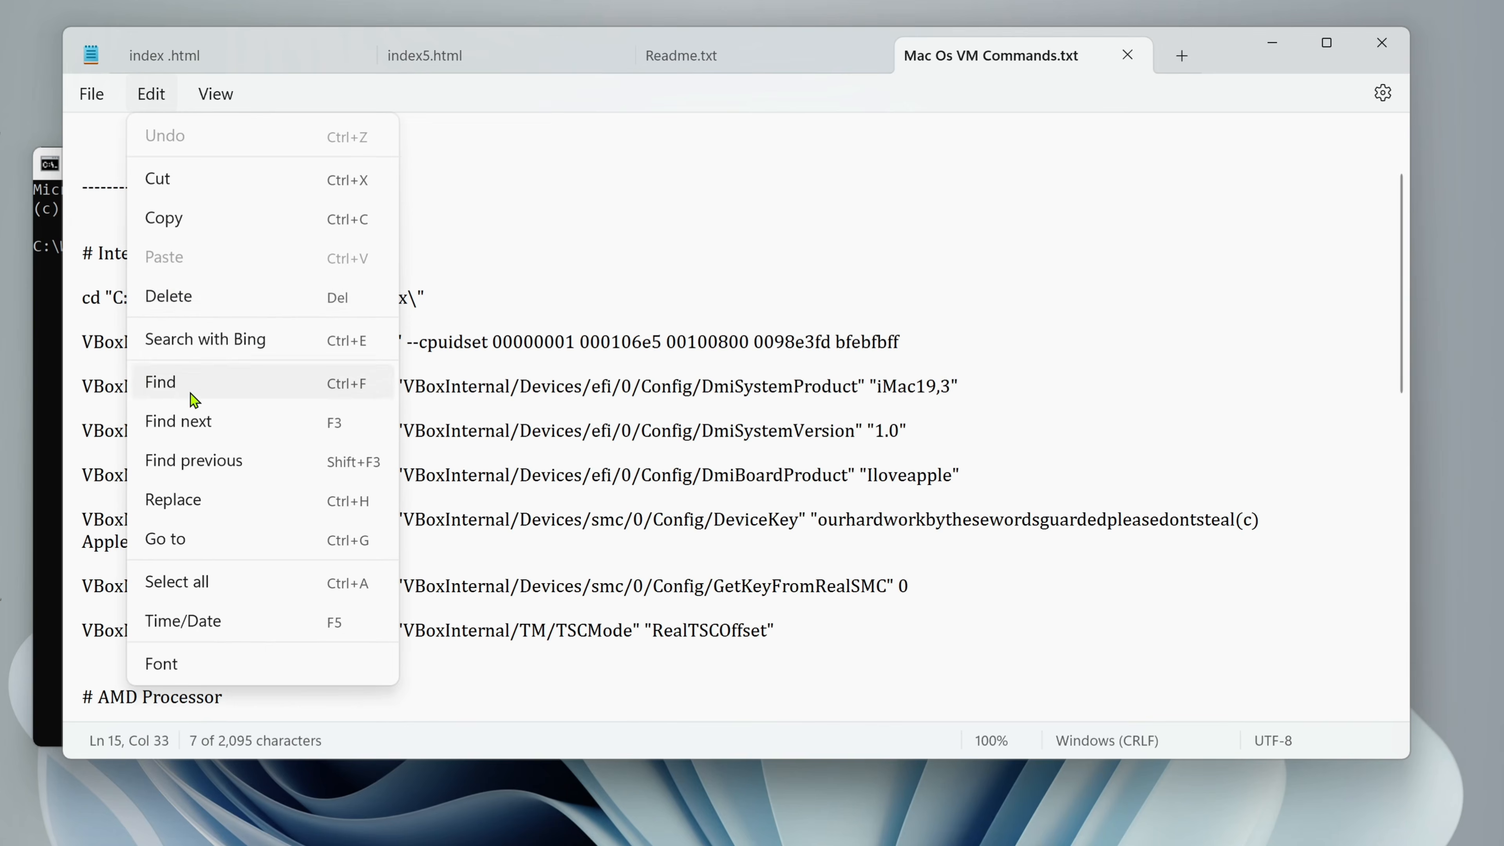
click(195, 401)
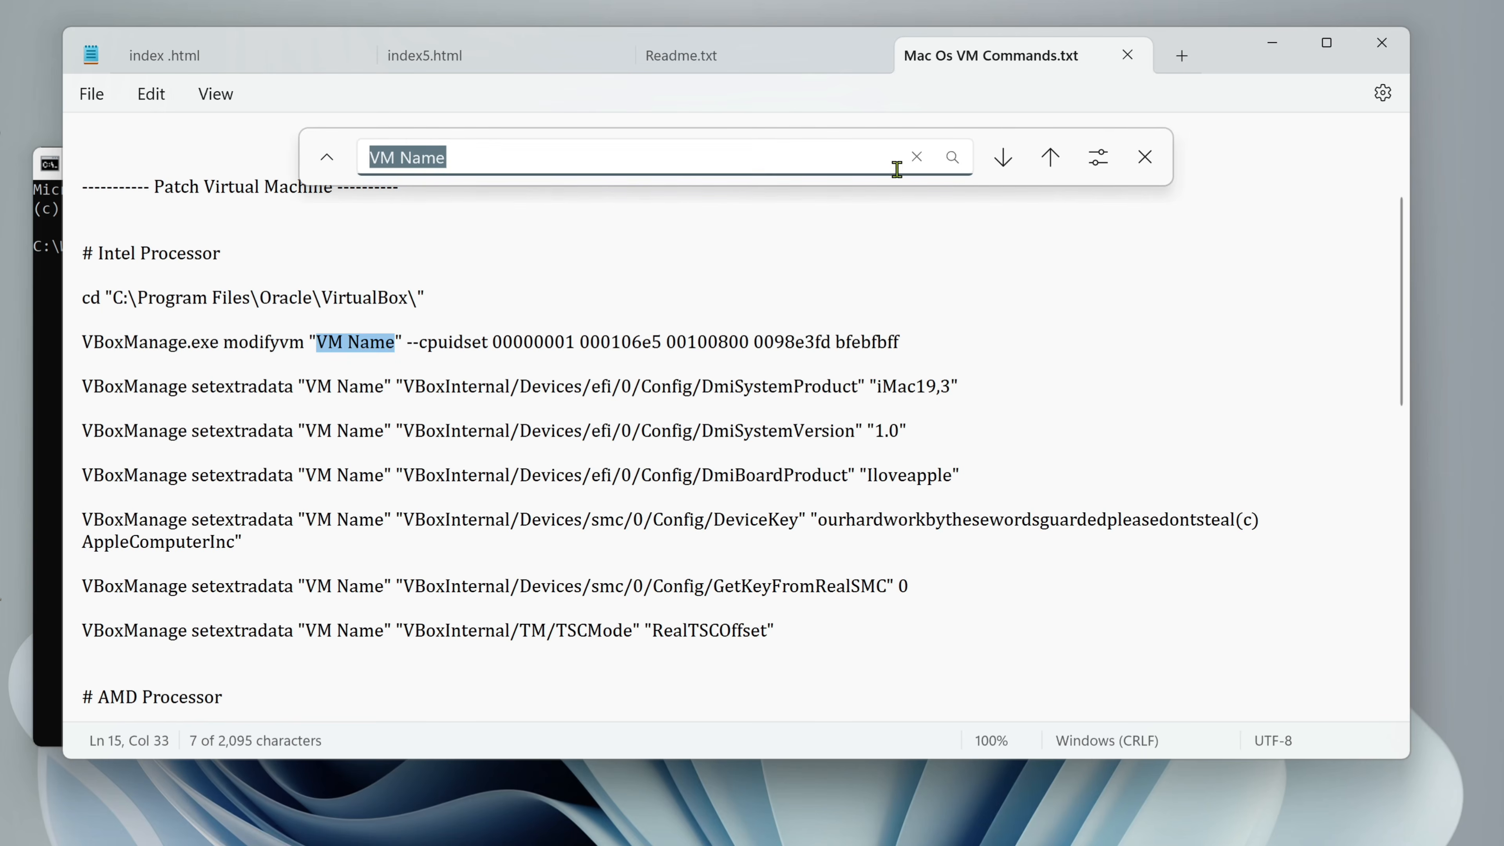
click(1007, 168)
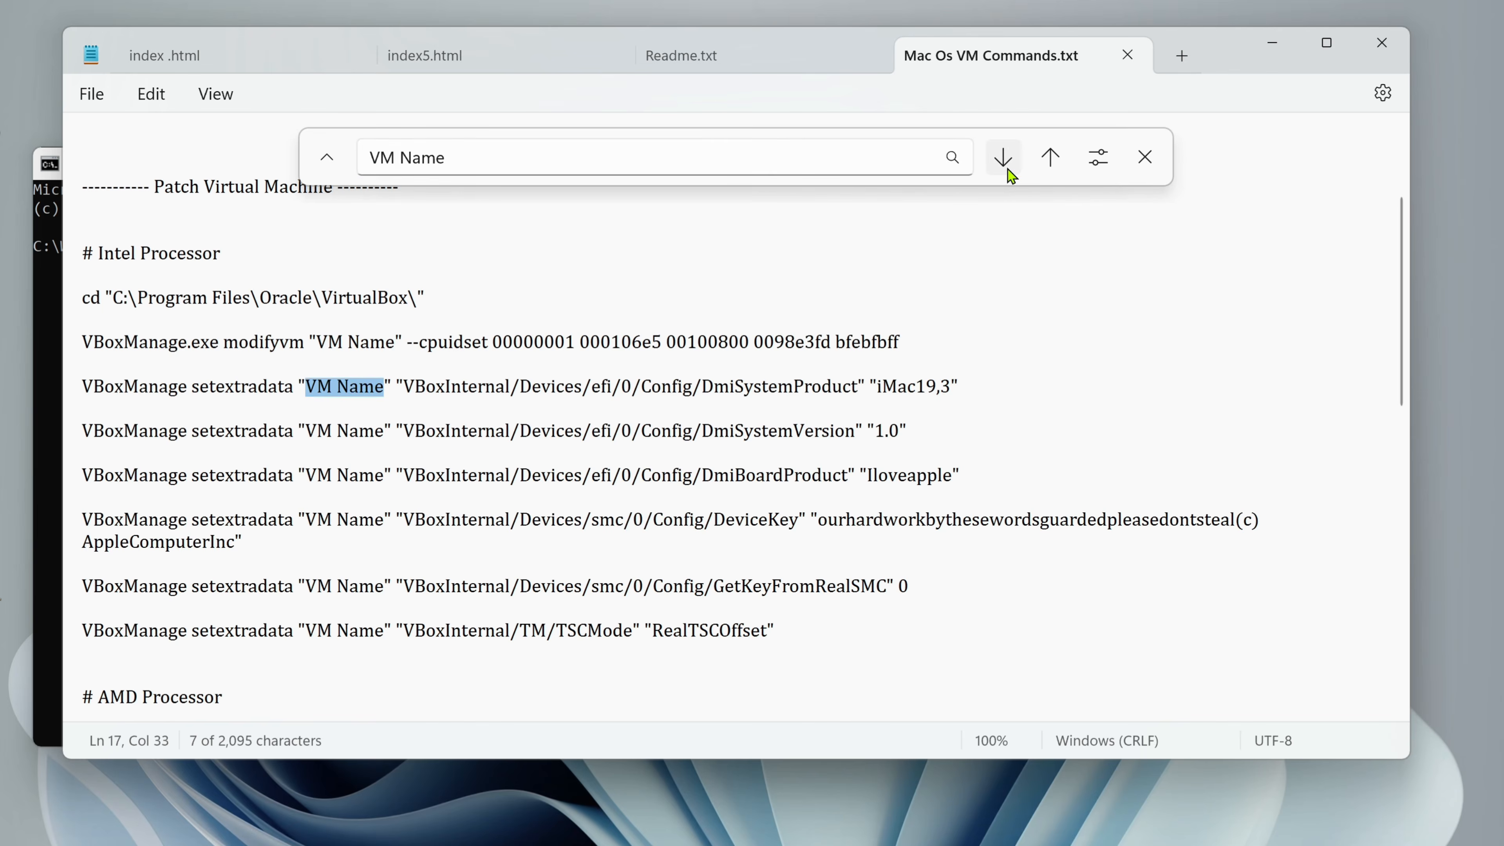
click(1048, 167)
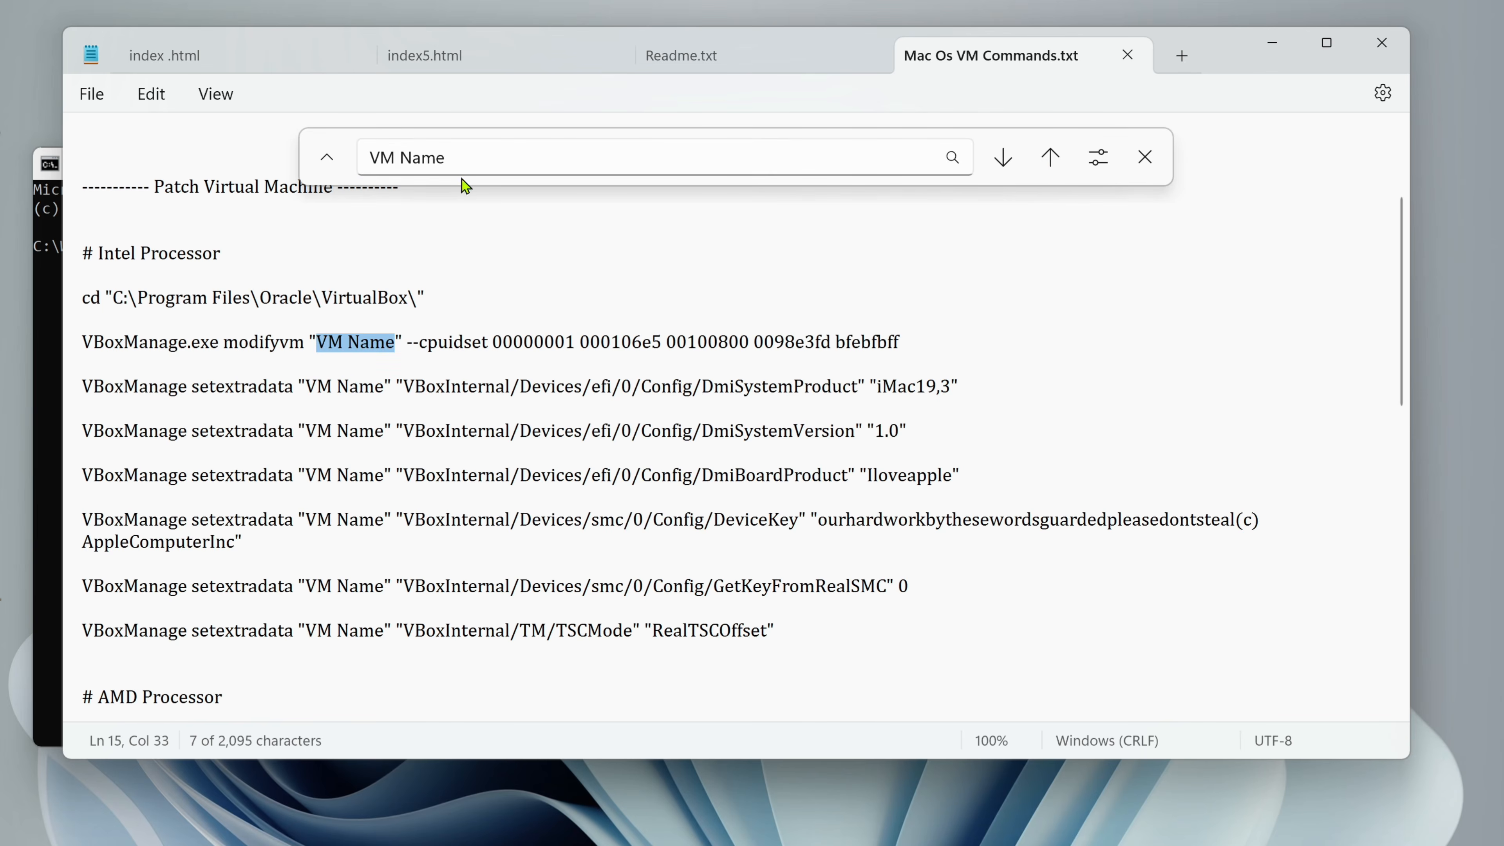
click(325, 158)
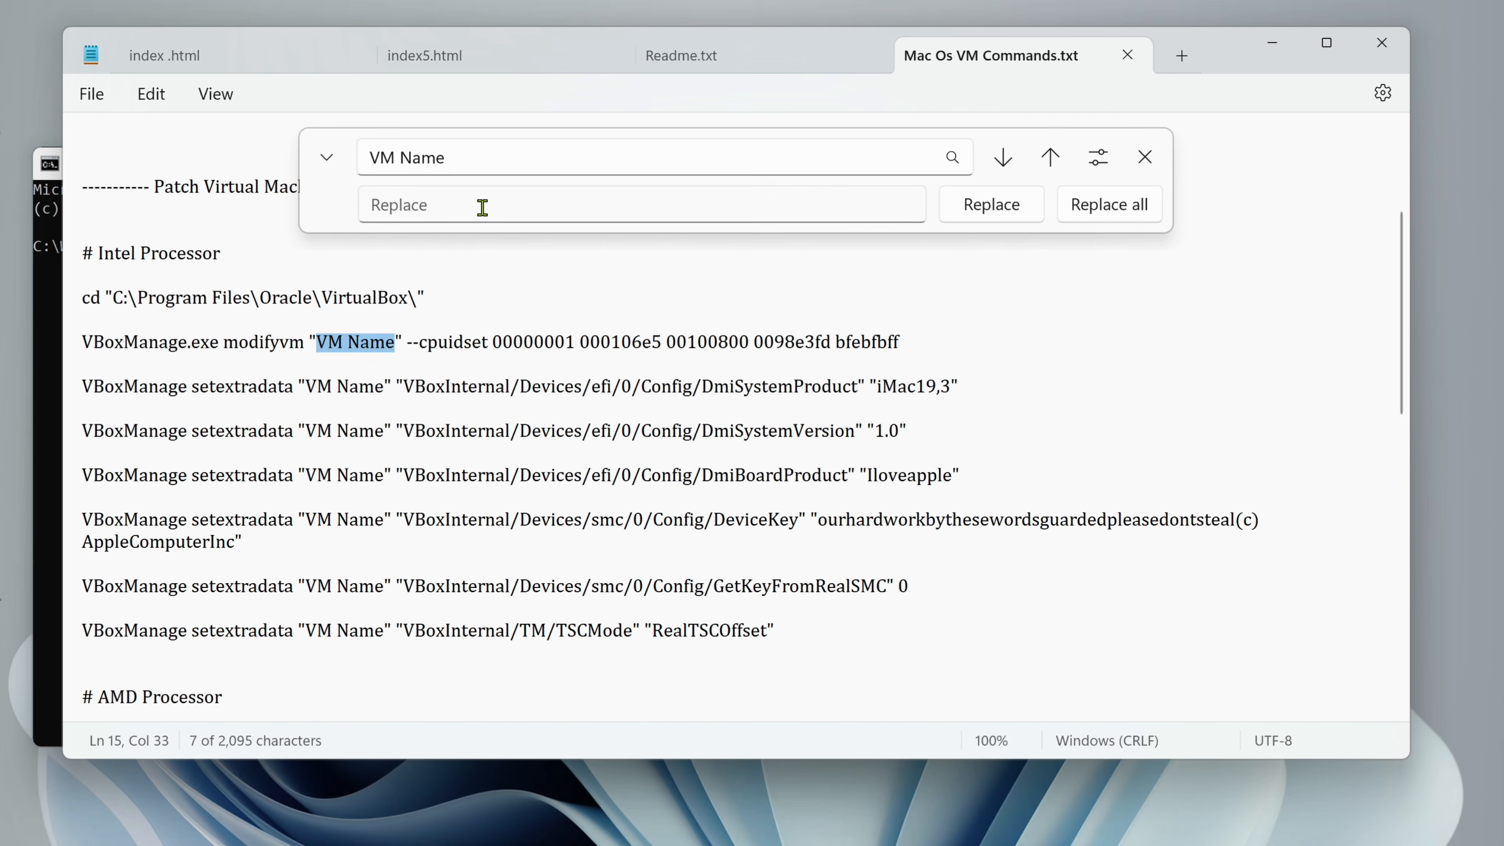
click(441, 216)
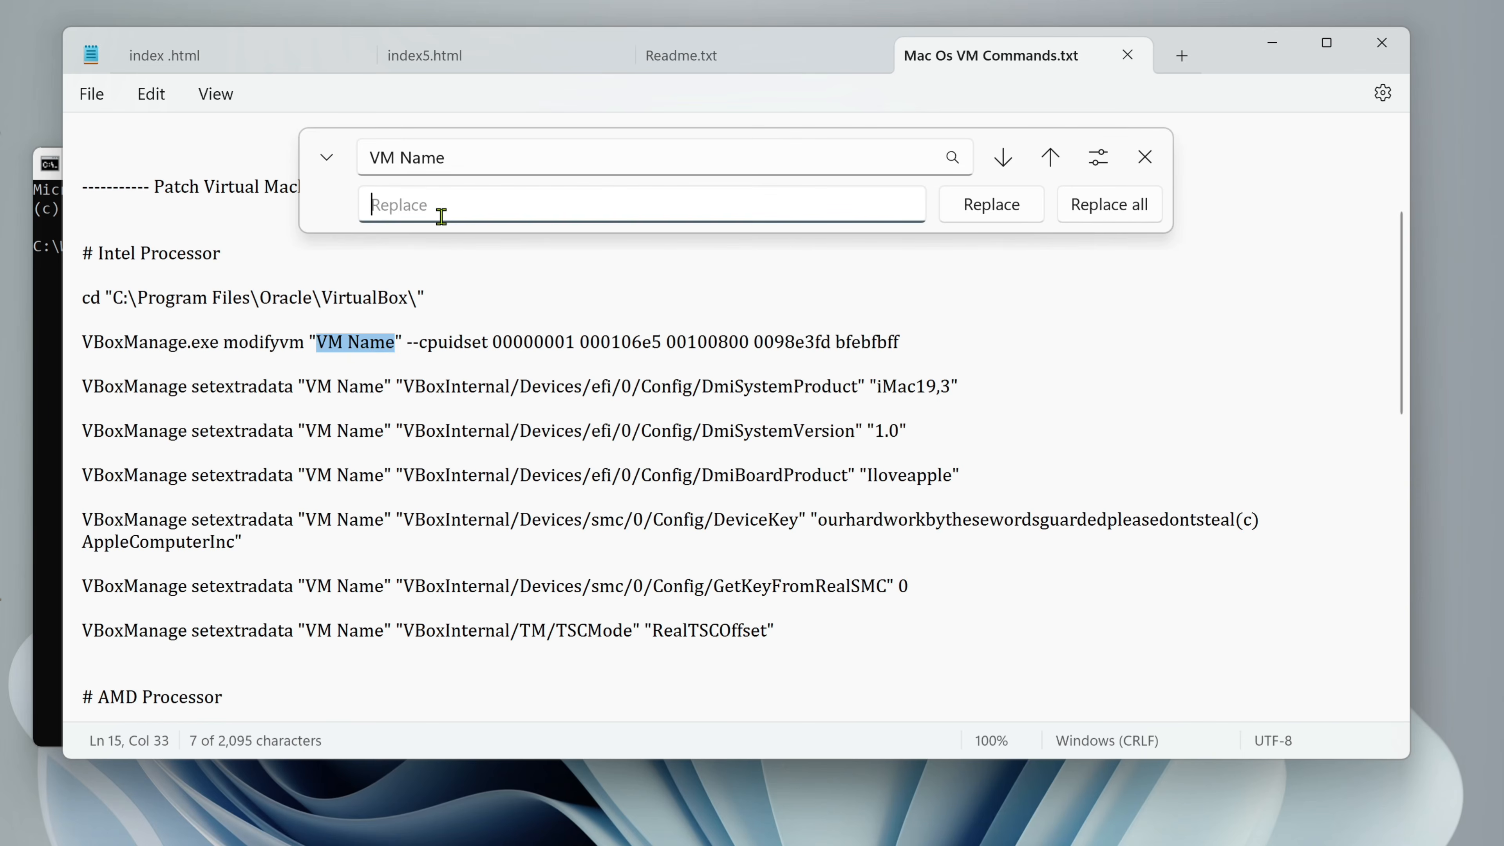
text(MacOS)
click(1120, 206)
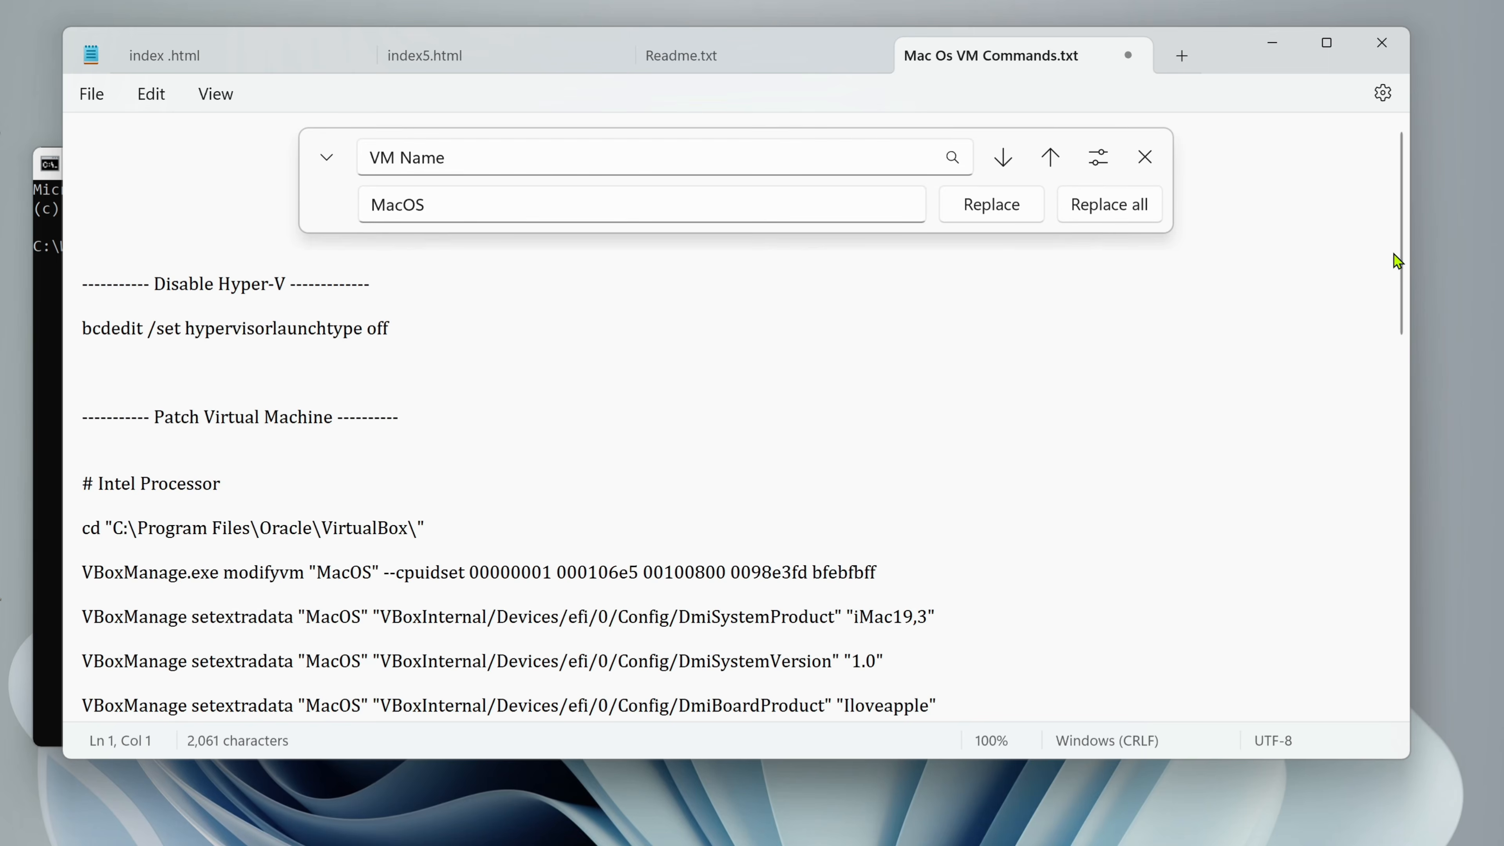
scroll(1401, 284, down, 3)
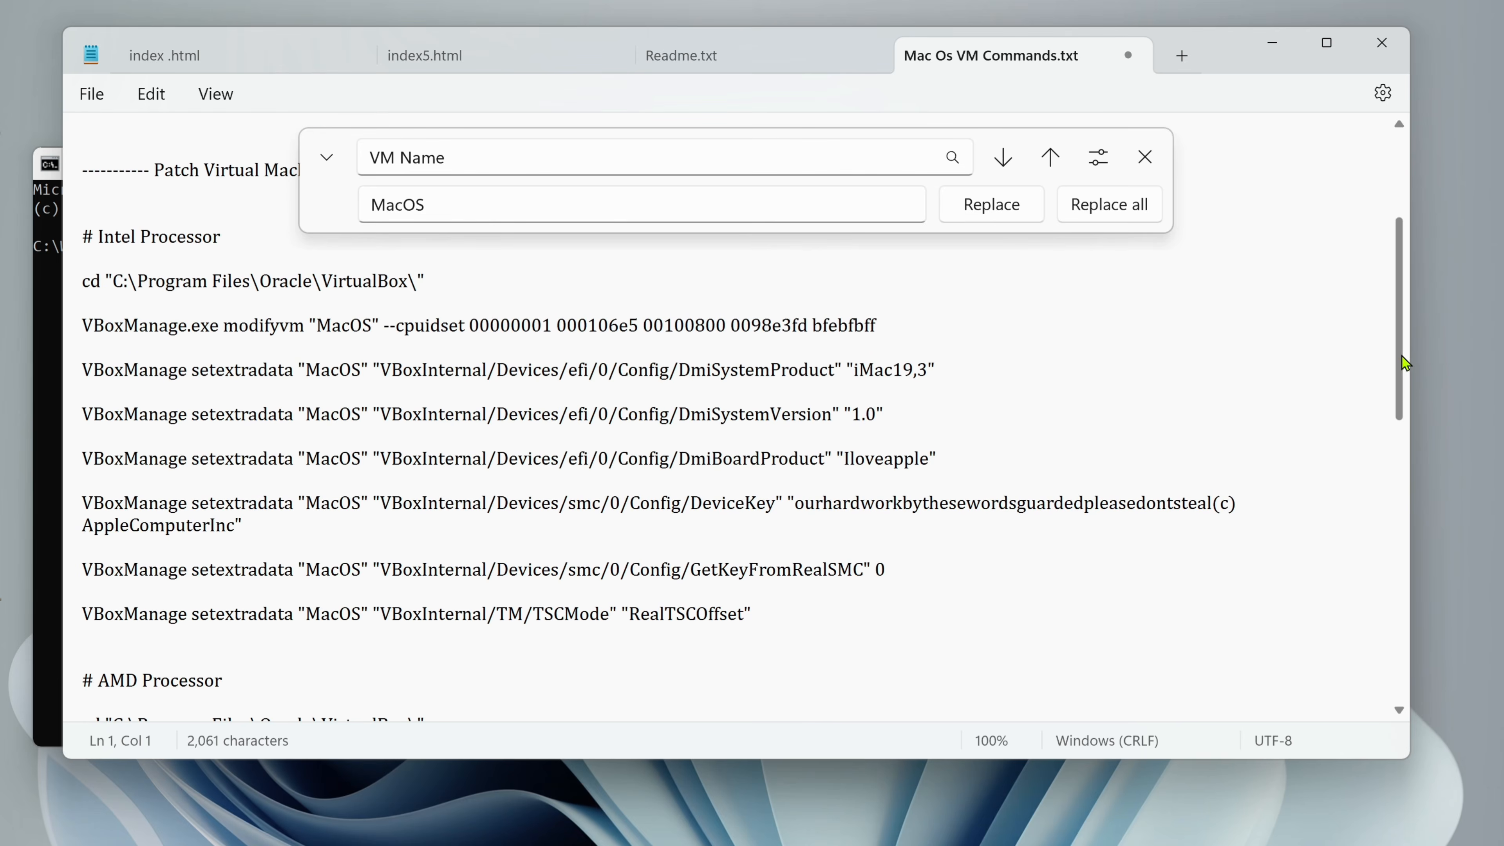
click(1146, 157)
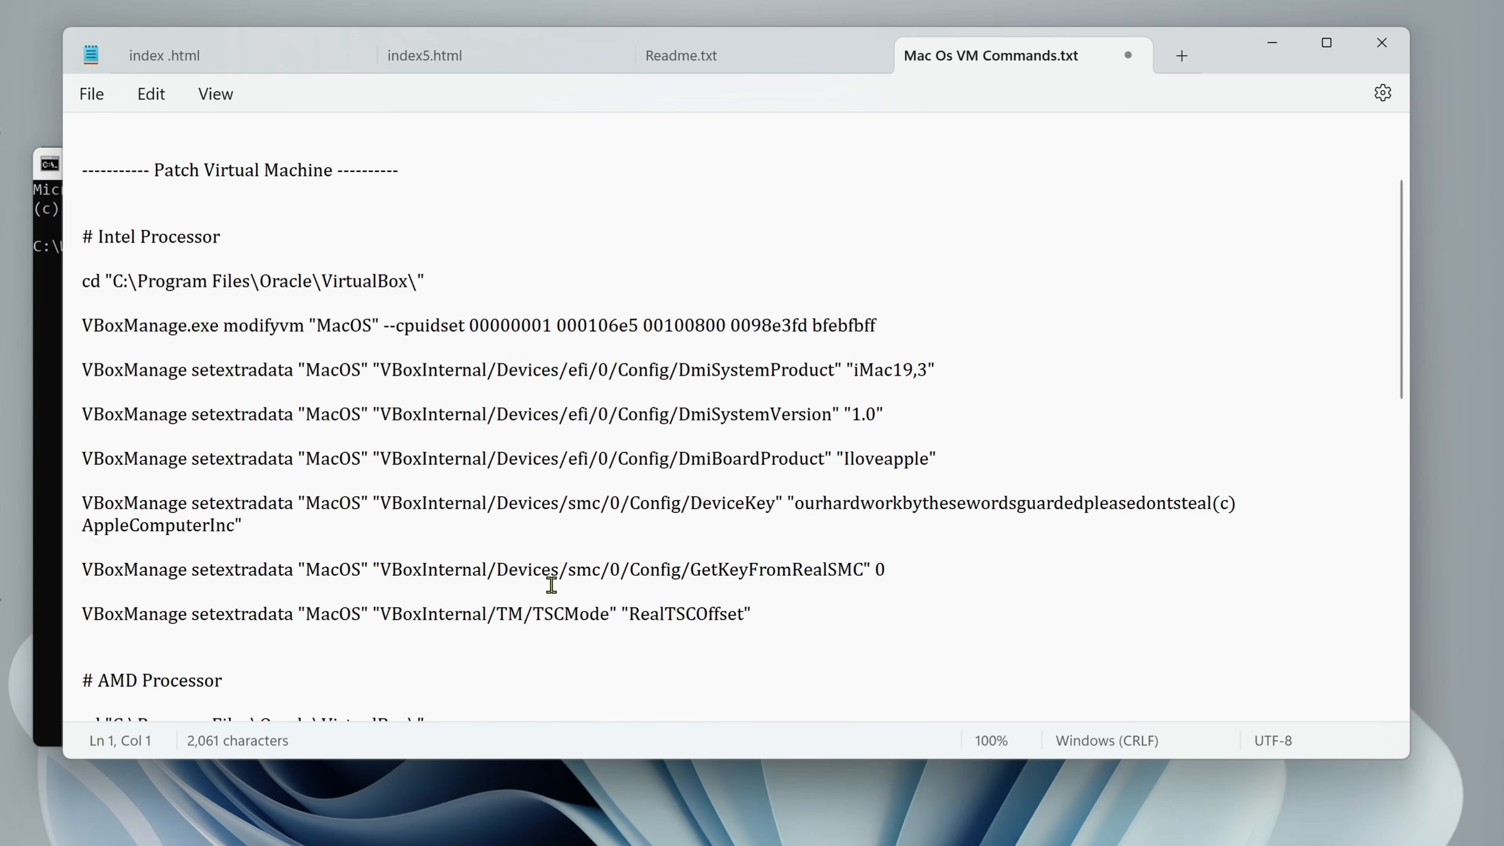
- Copy the Intel Processor commands, from the cd line through the TSCMode line, run them in the administrator Command Prompt, and close it
drag(86, 258, 762, 622)
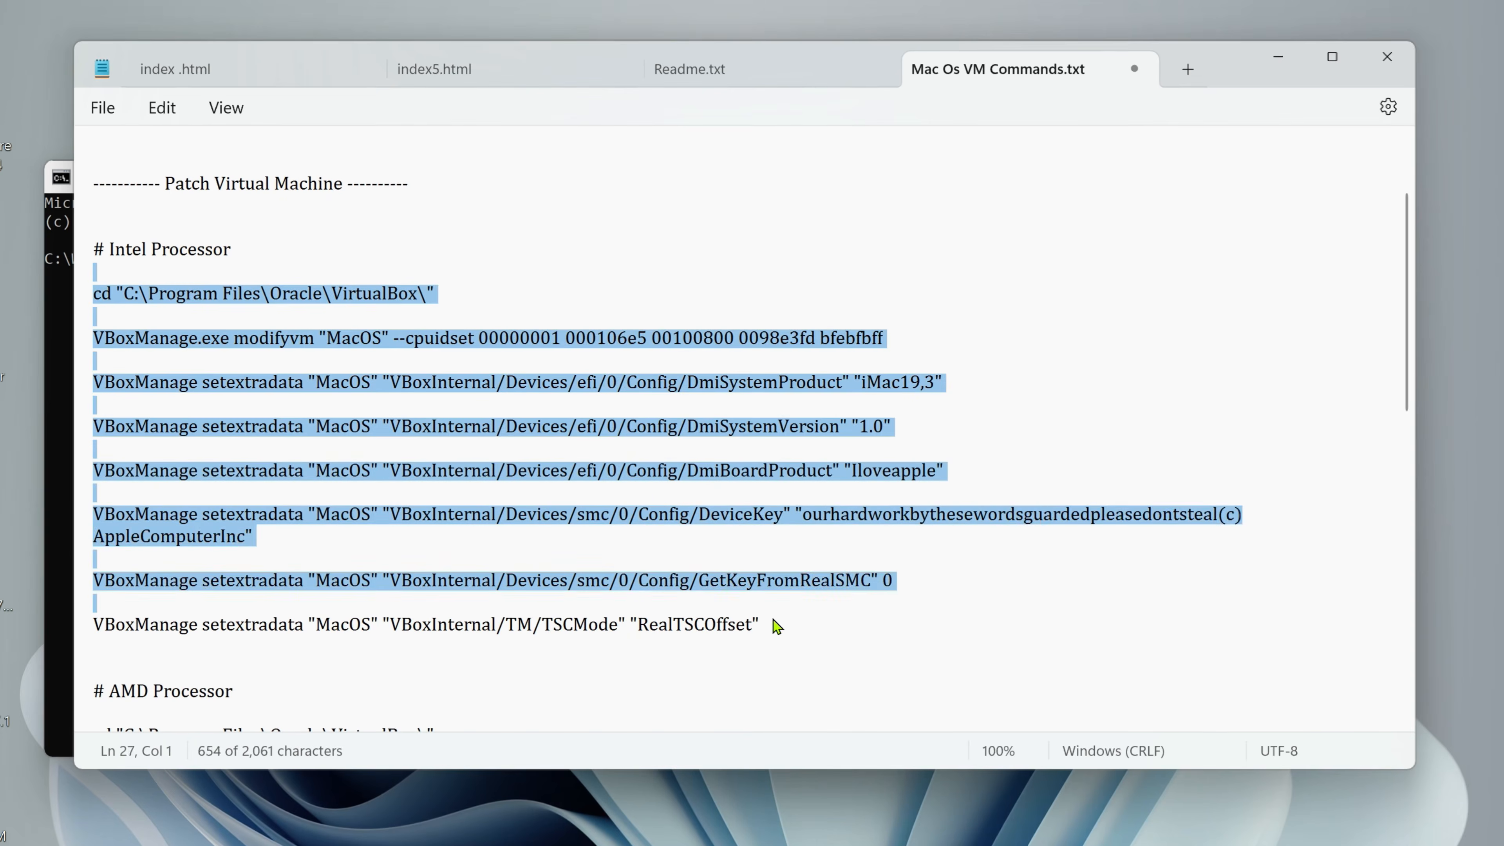
click(773, 619)
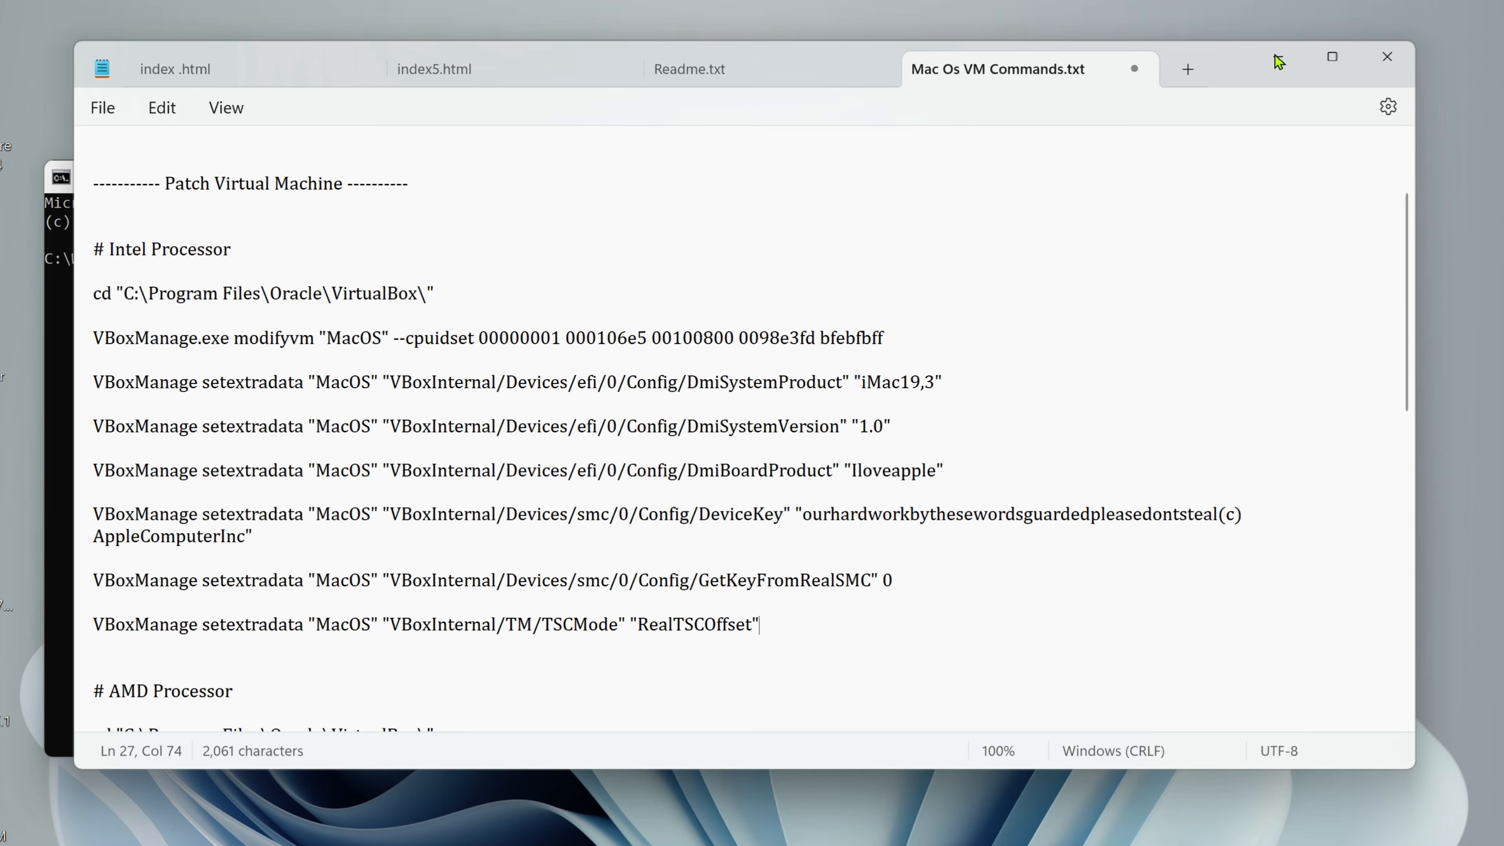
click(1276, 57)
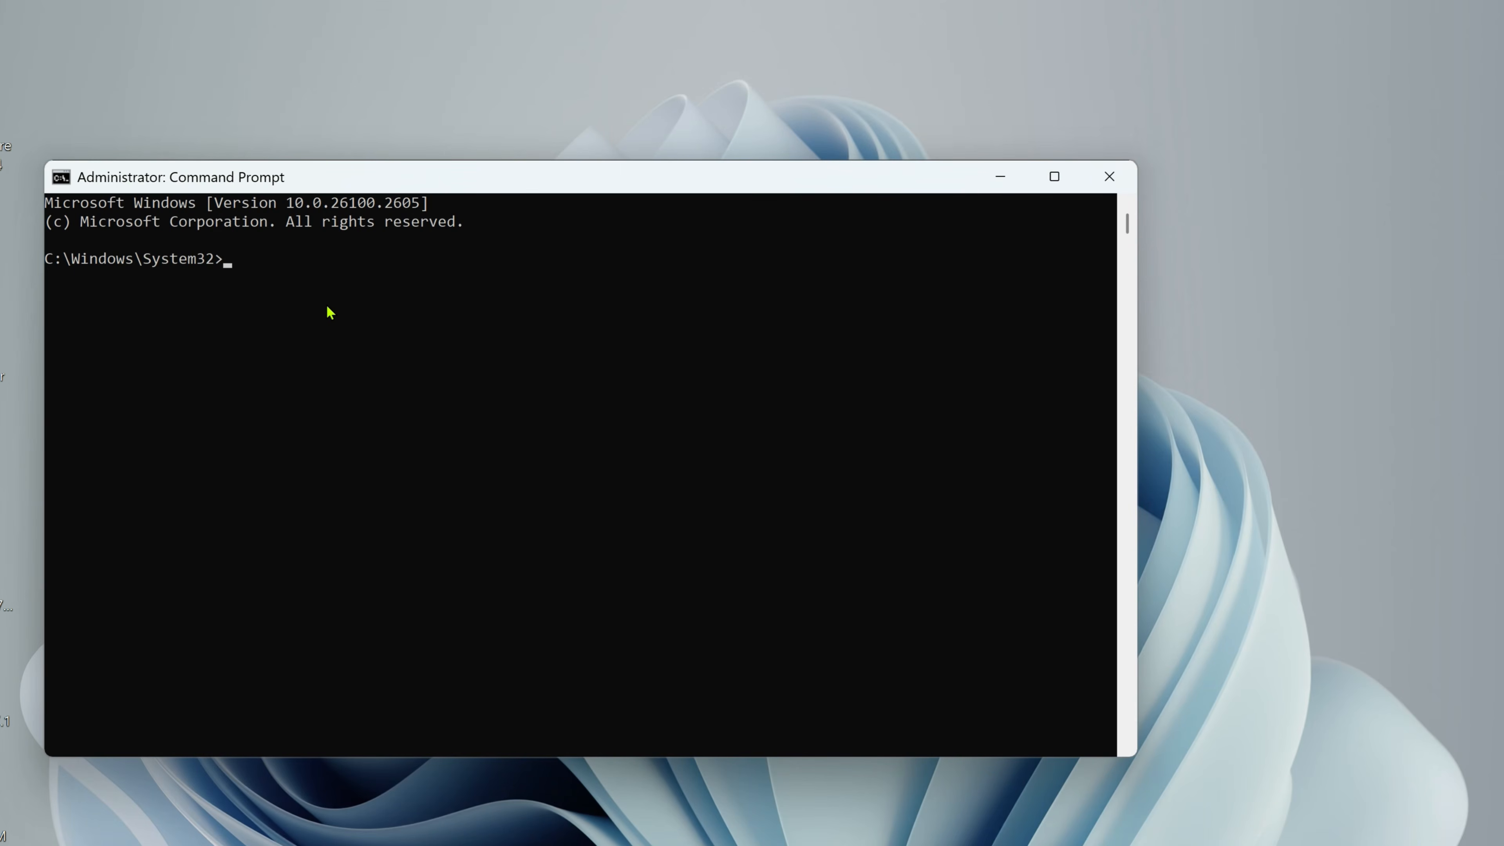
key(ctrl+v)
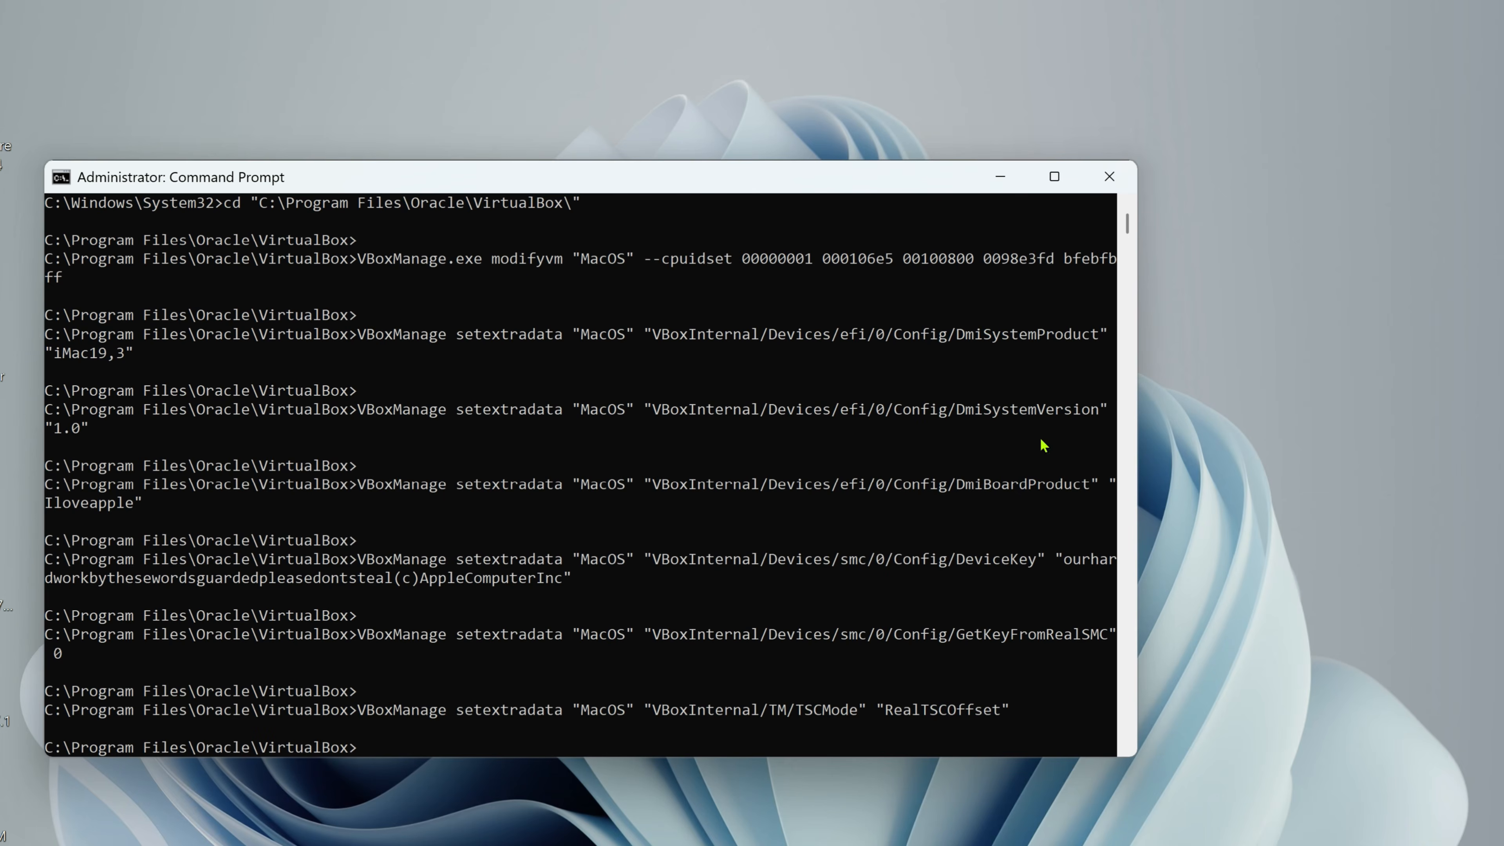
scroll(1130, 231, up, 2)
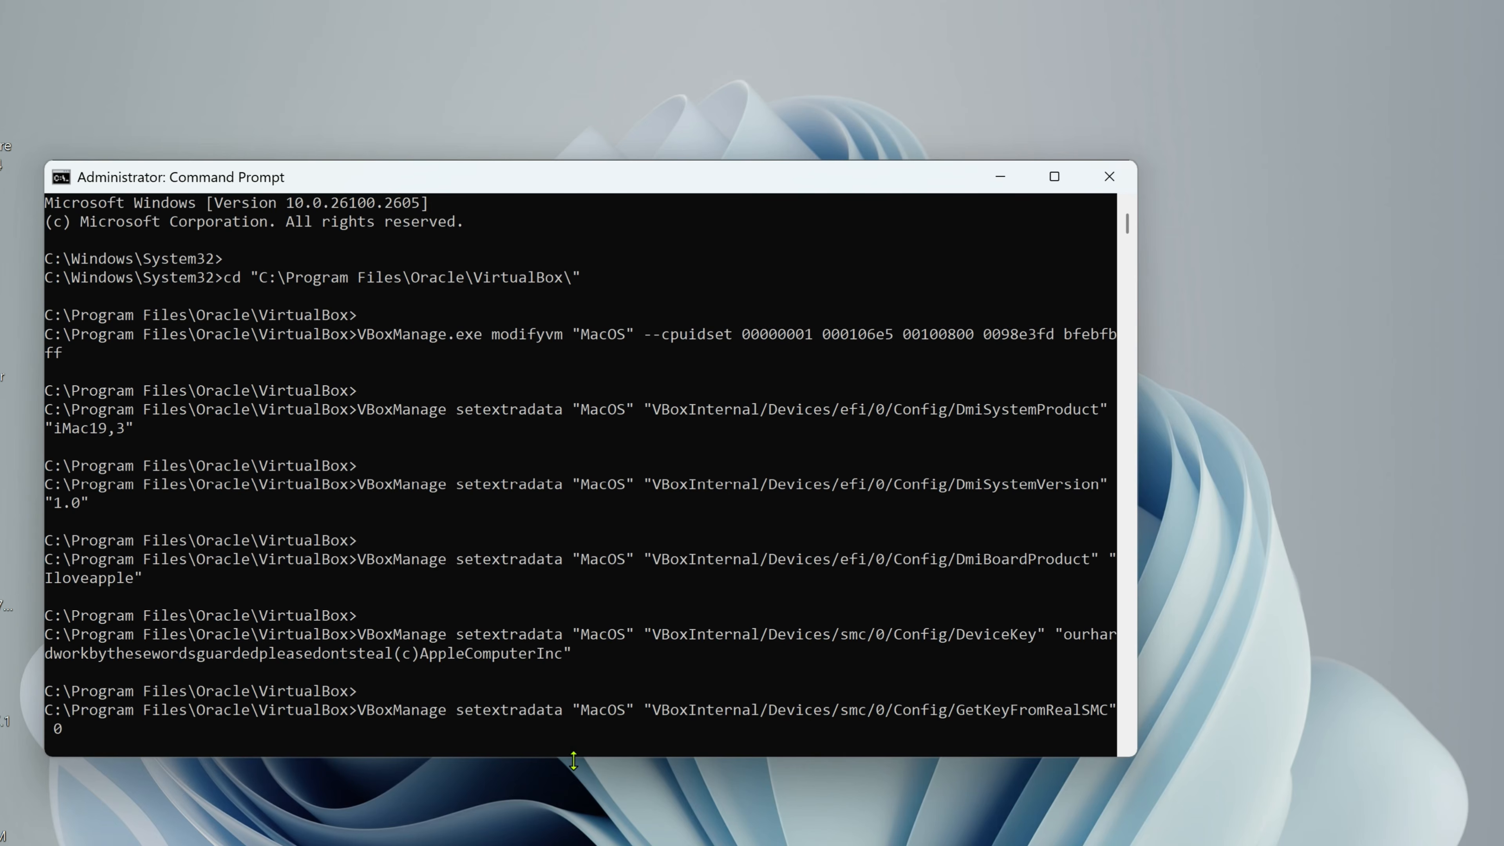
click(1109, 177)
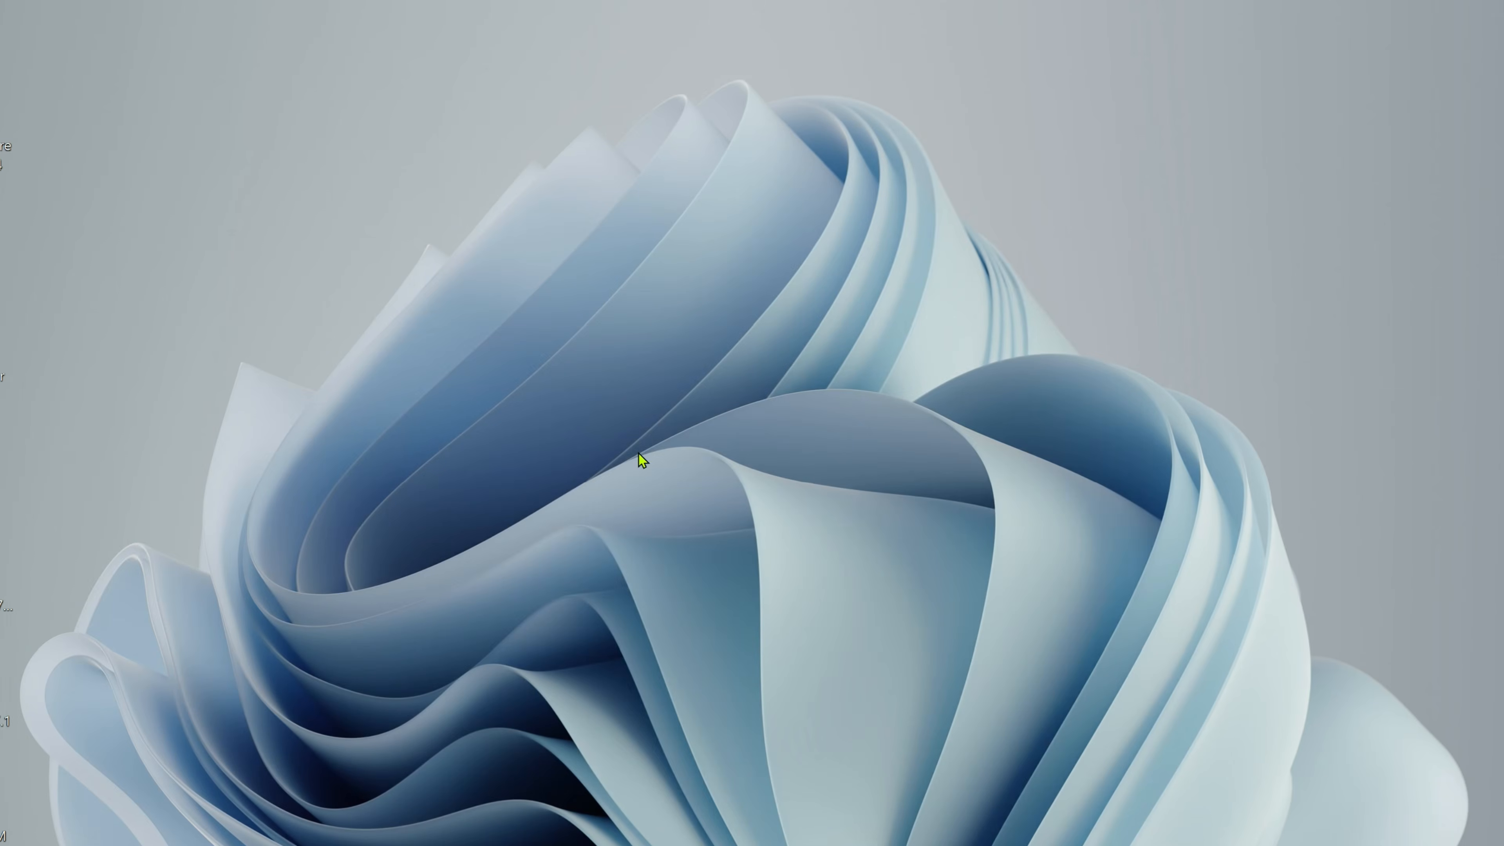
- Open Oracle VirtualBox, start the MacOS machine, and dismiss the keyboard auto-capture notification
key(super)
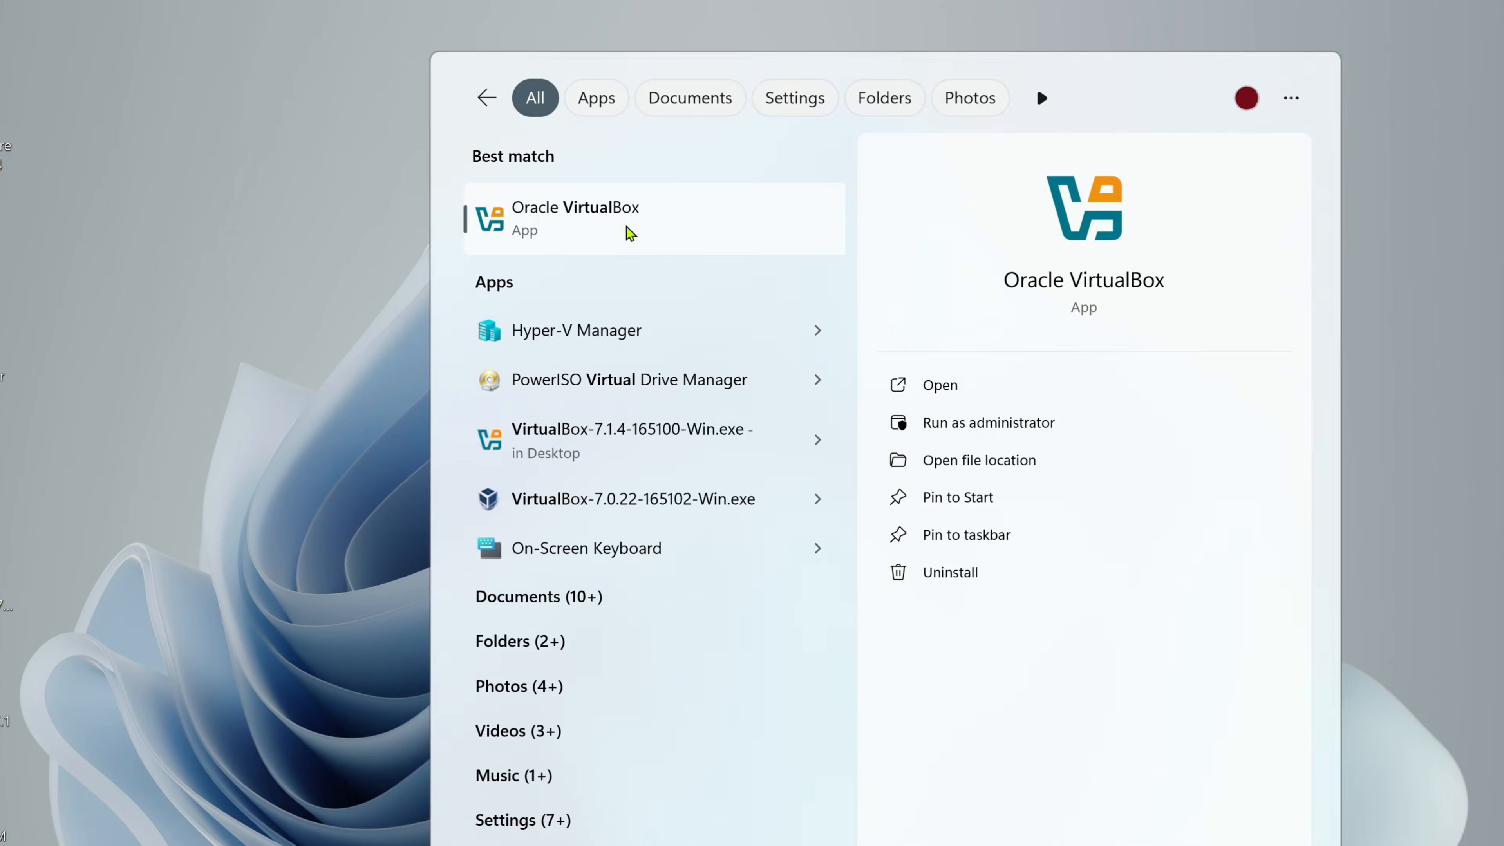
click(626, 227)
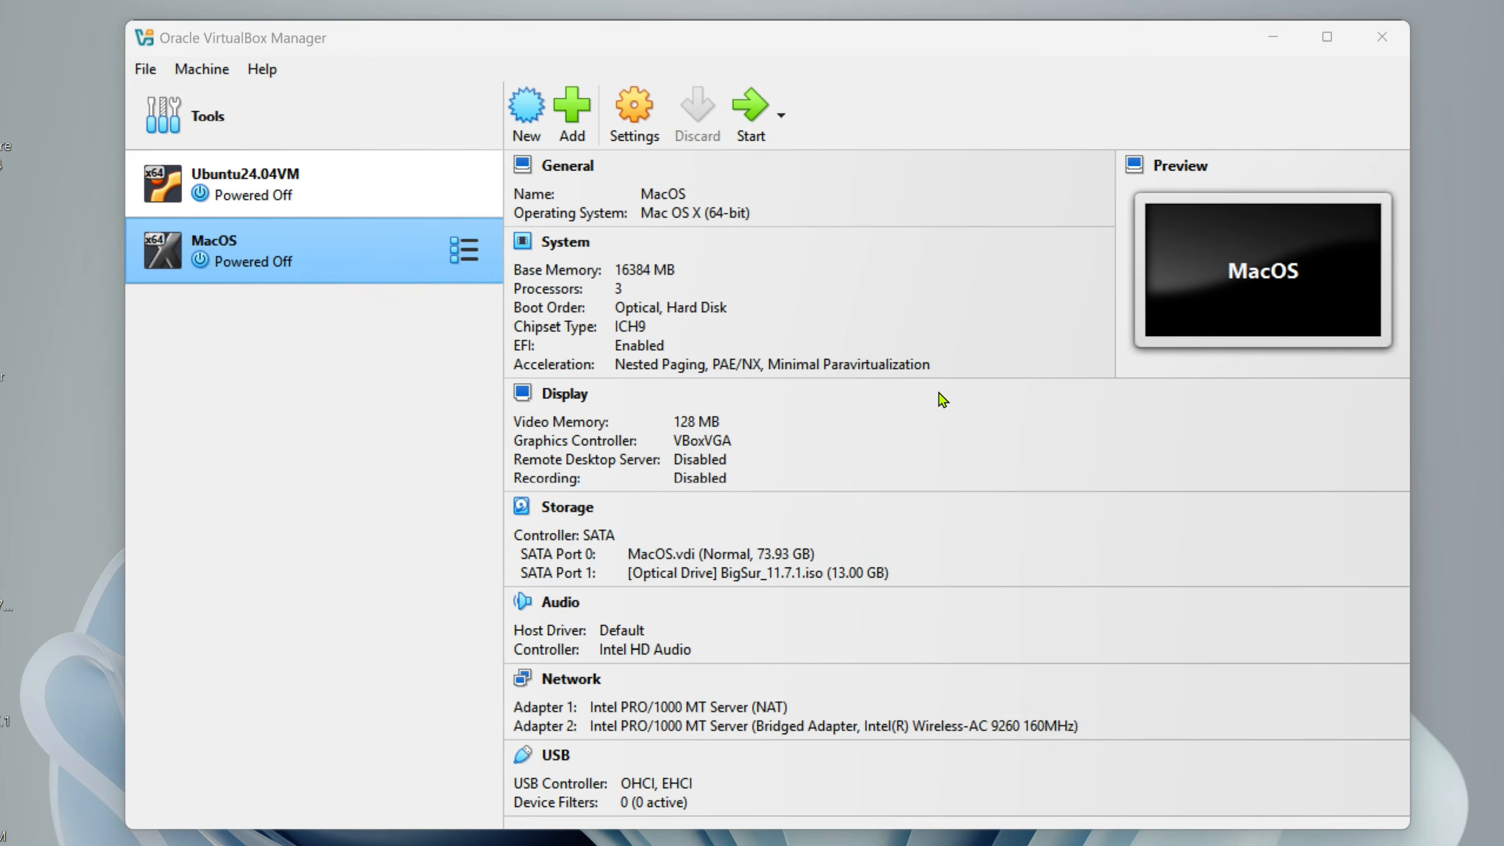
mouse_move(1303, 751)
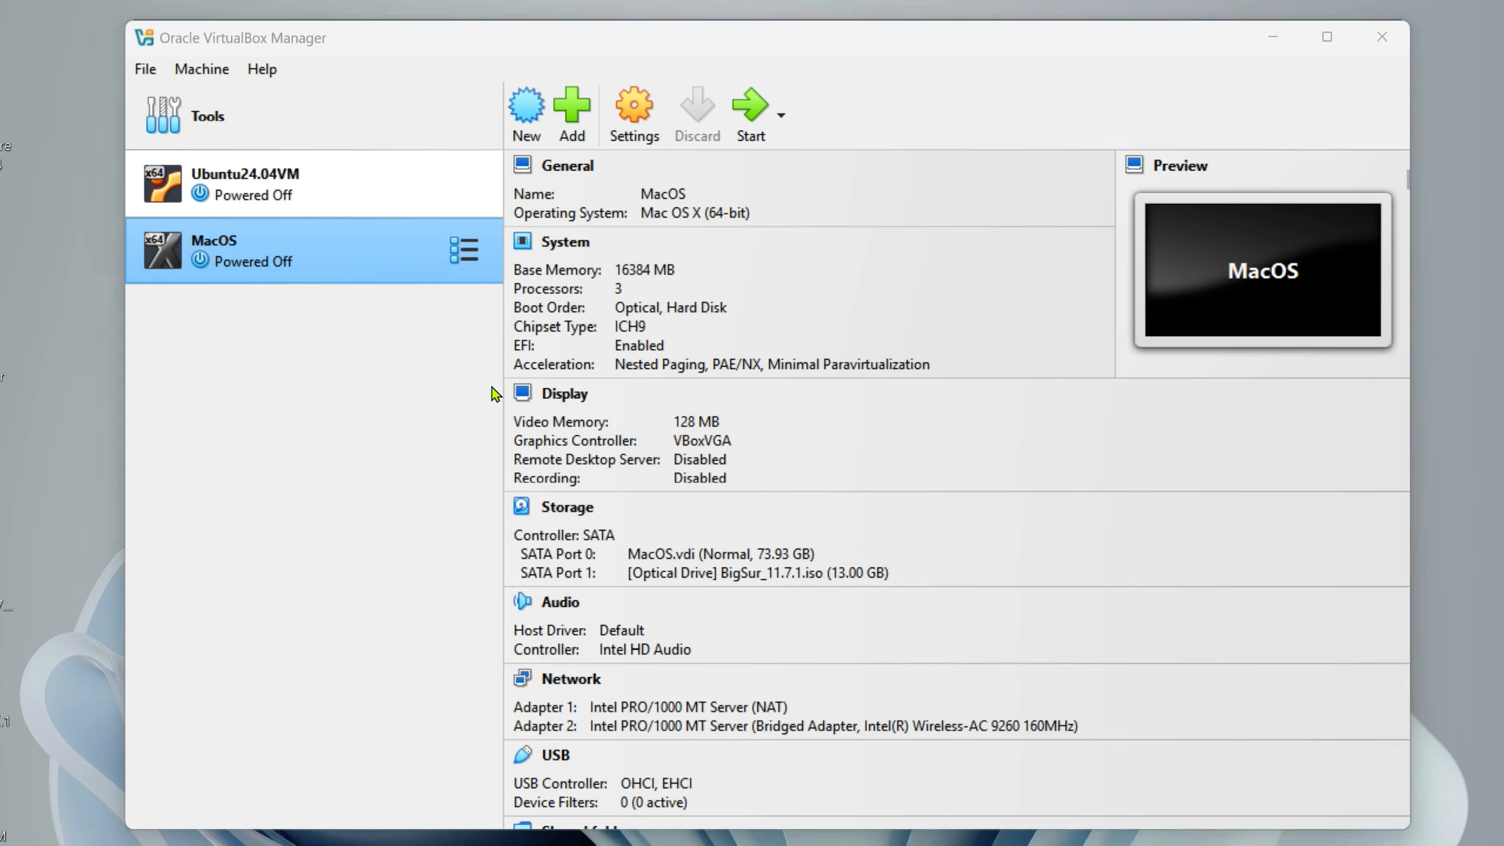
click(751, 110)
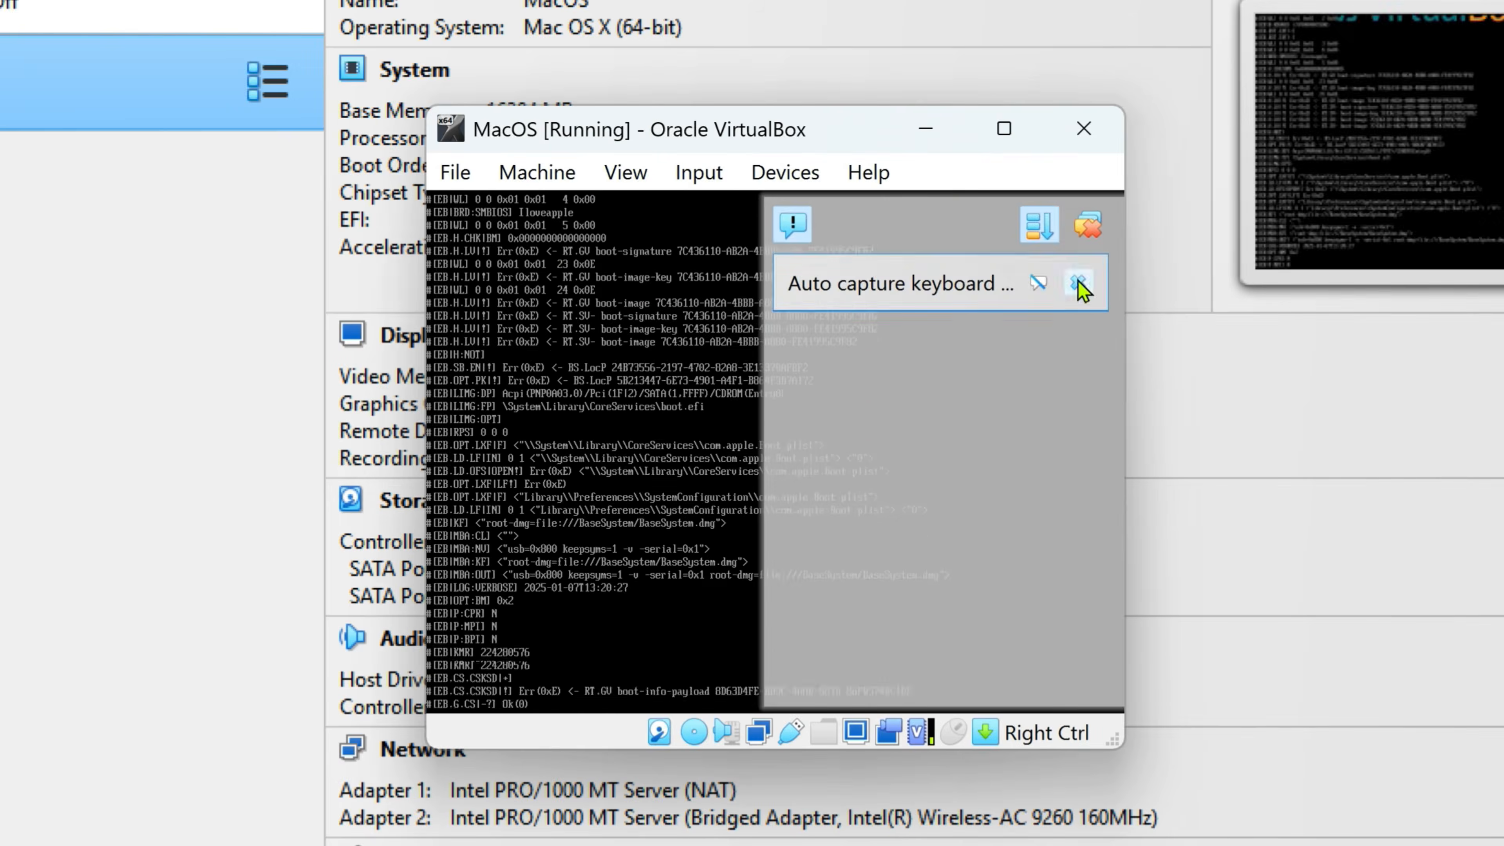
click(1078, 285)
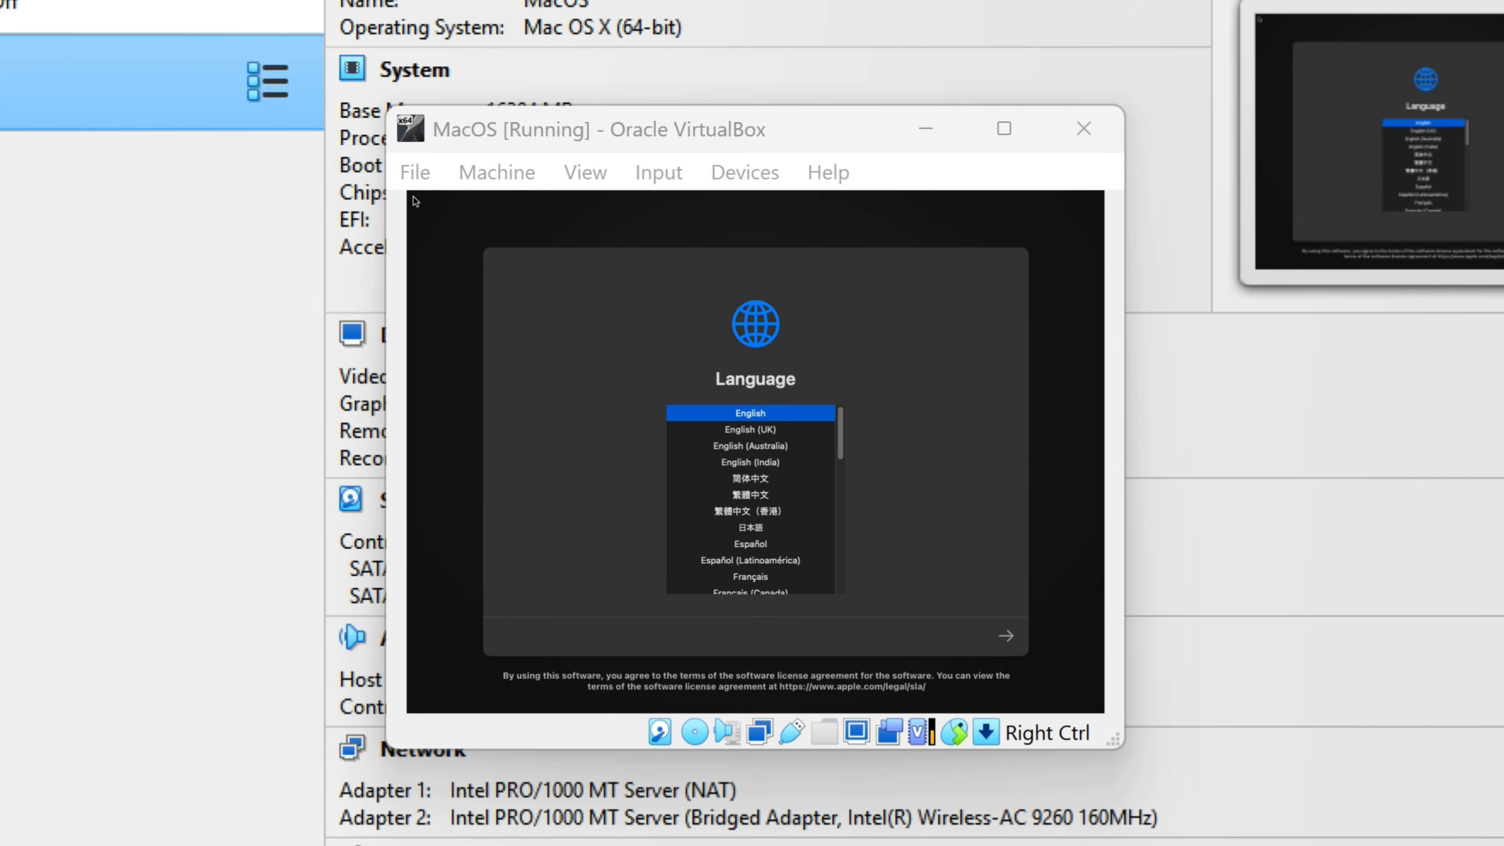
- Choose English as the installer language and open Disk Utility from macOS Recovery
double_click(738, 418)
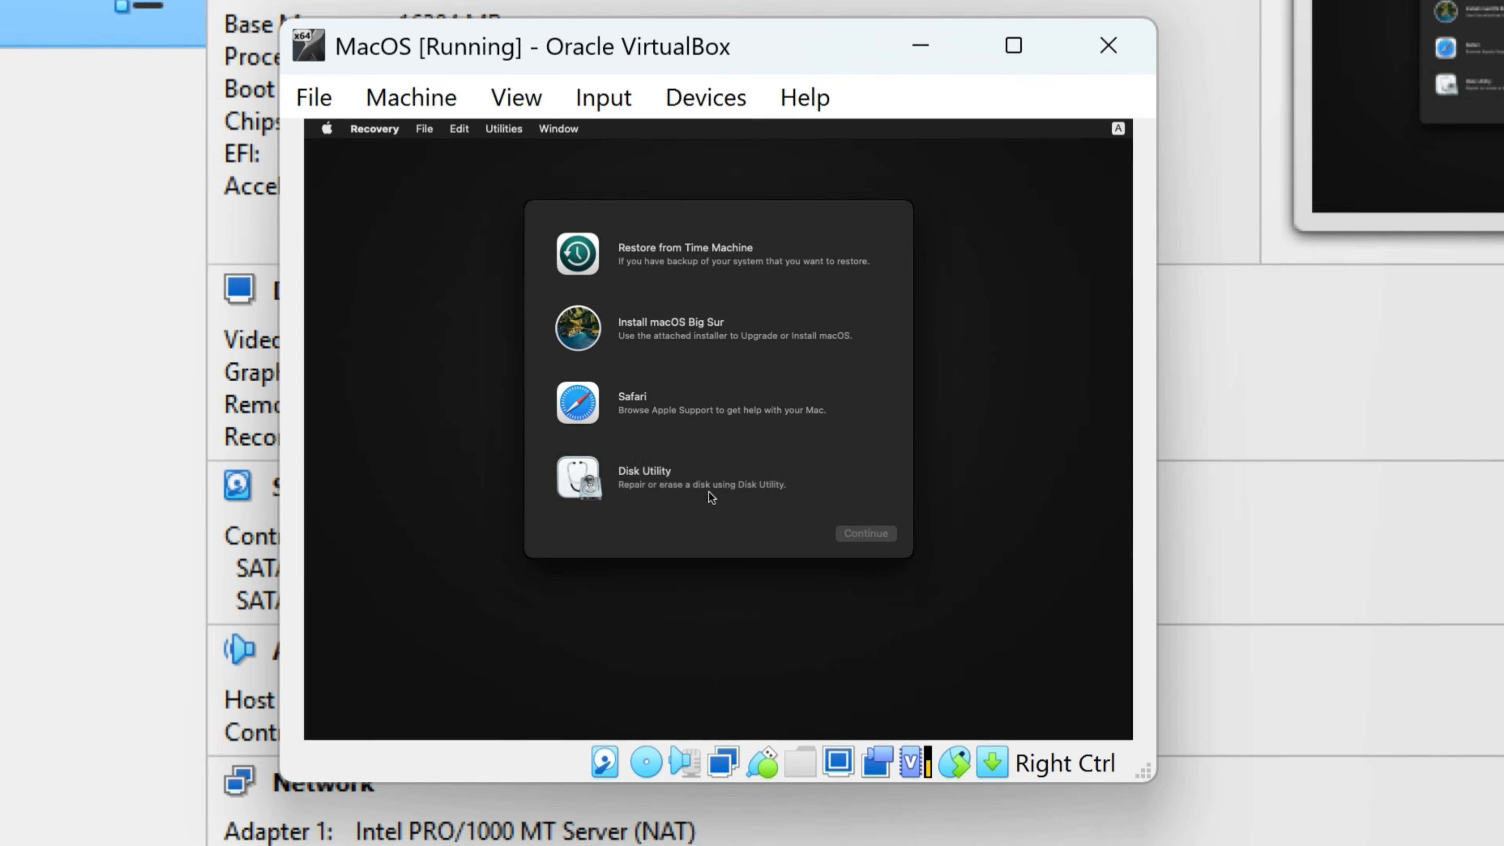
click(711, 497)
click(864, 535)
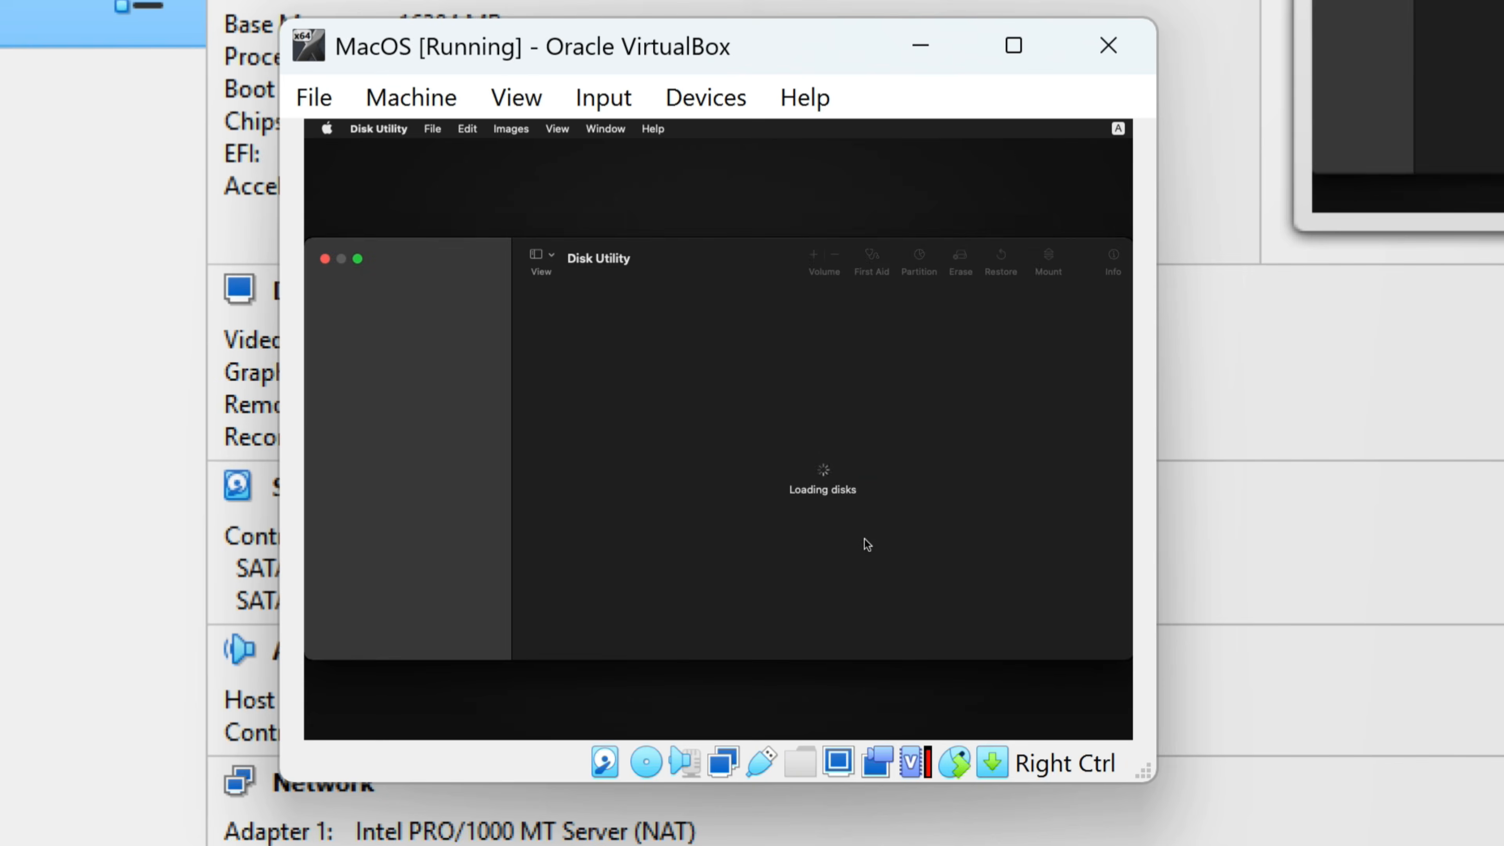
- Erase VBOX HARDDISK Media as "Virtual Mac Disk" with APFS format and GUID Partition Map, and close Disk Utility
click(432, 307)
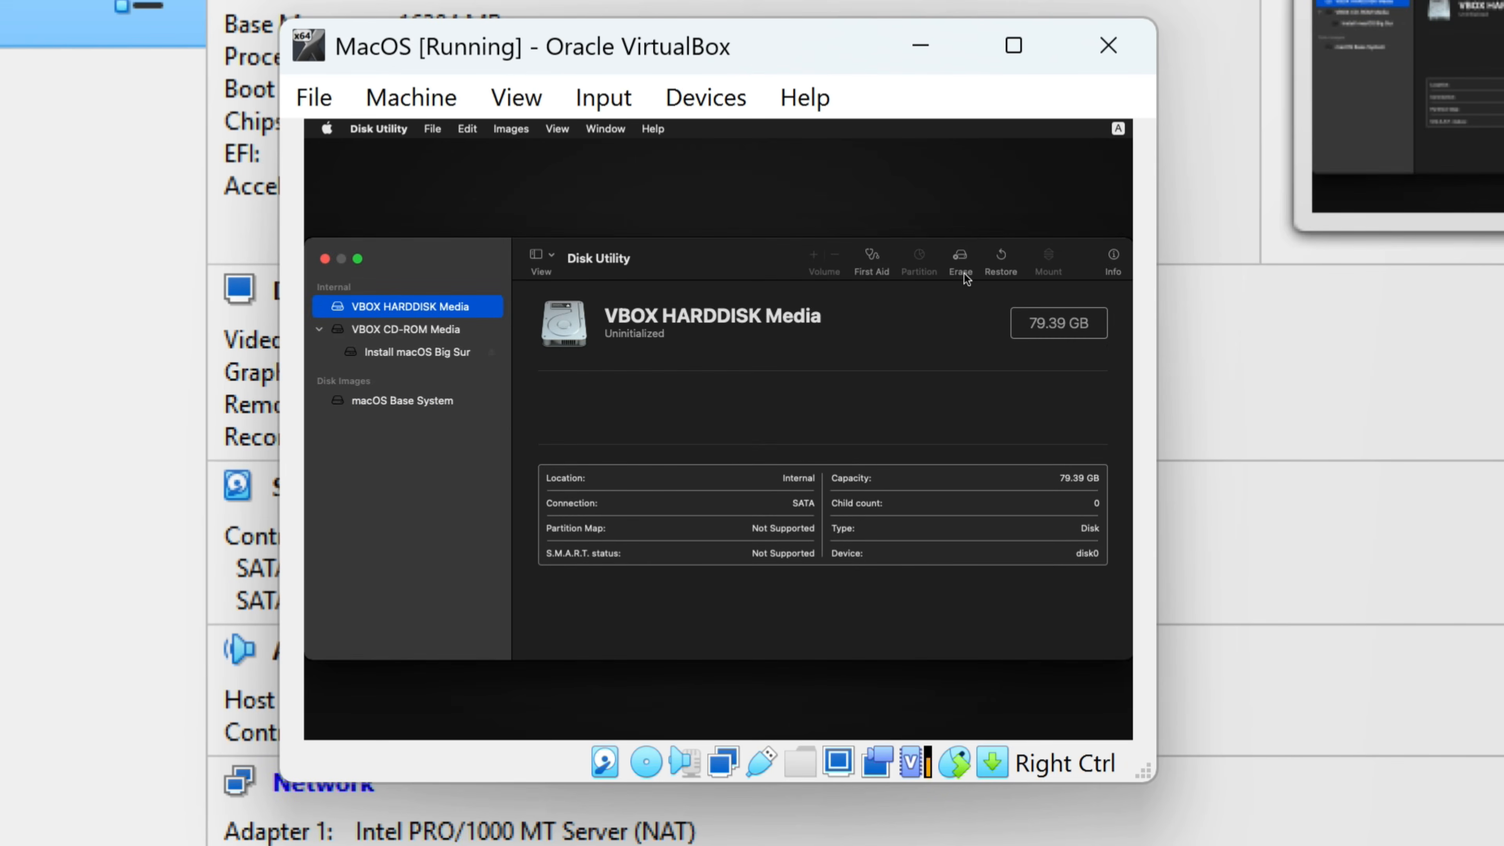
click(964, 256)
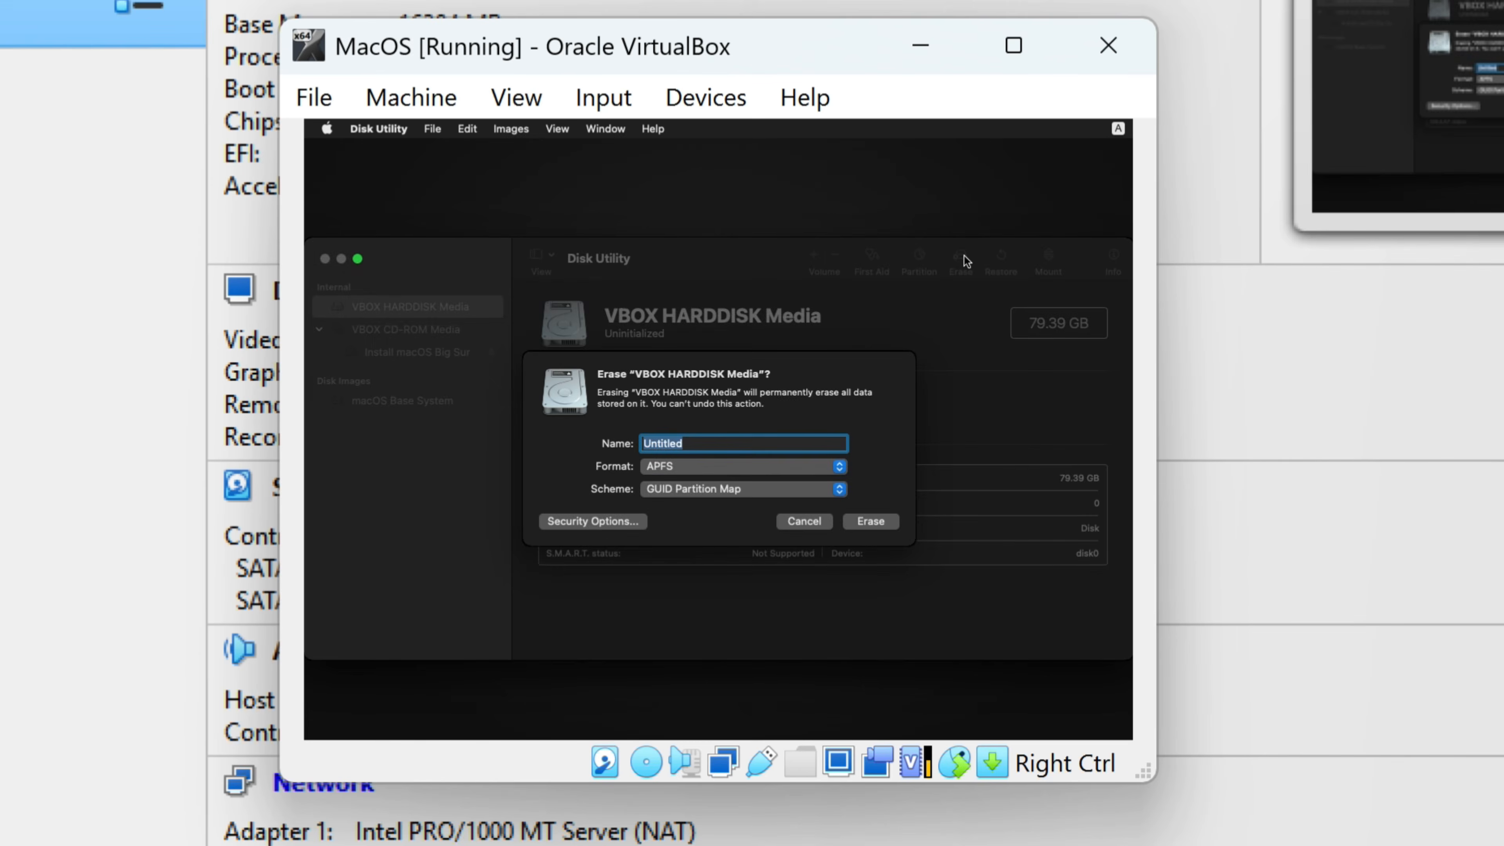
click(697, 438)
key(BackSpace)
key(BackSpace)
key(BackSpace)
key(BackSpace)
key(BackSpace)
key(BackSpace)
text(Mac)
key(BackSpace)
key(BackSpace)
key(BackSpace)
text(Virtual Mac Disk)
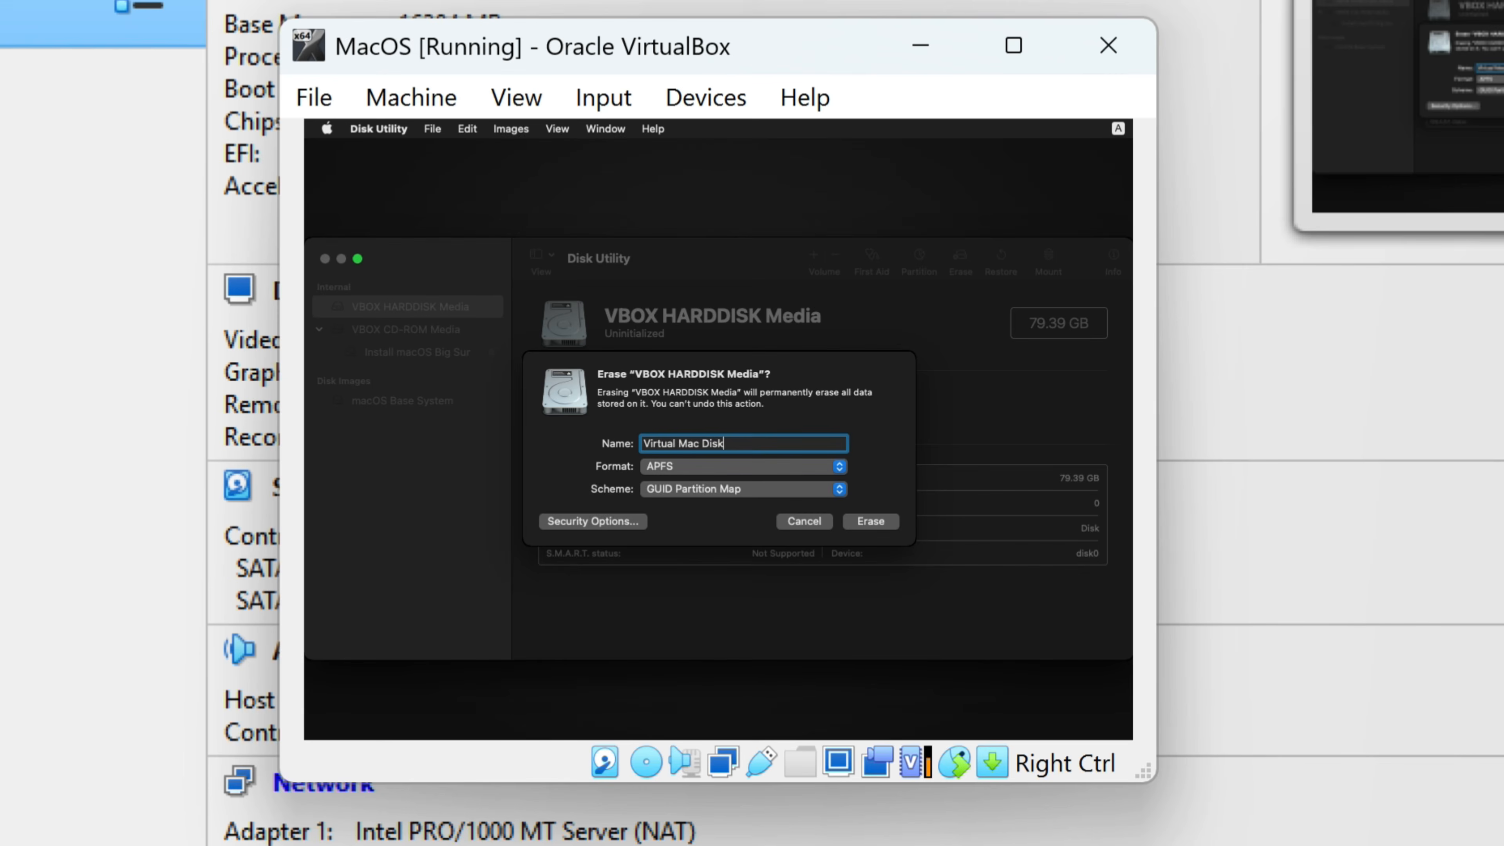
click(870, 521)
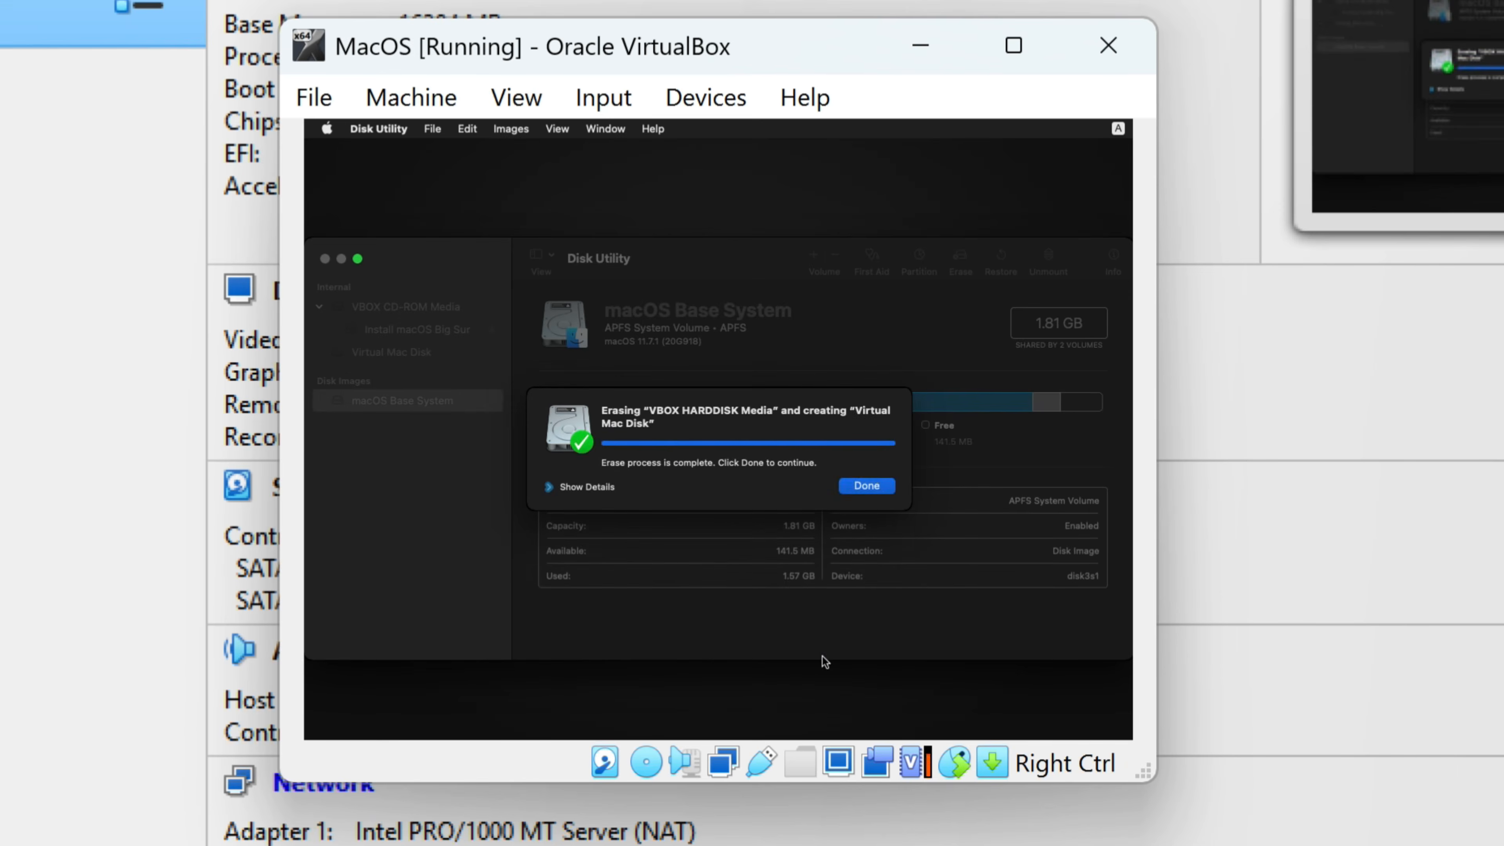
click(866, 485)
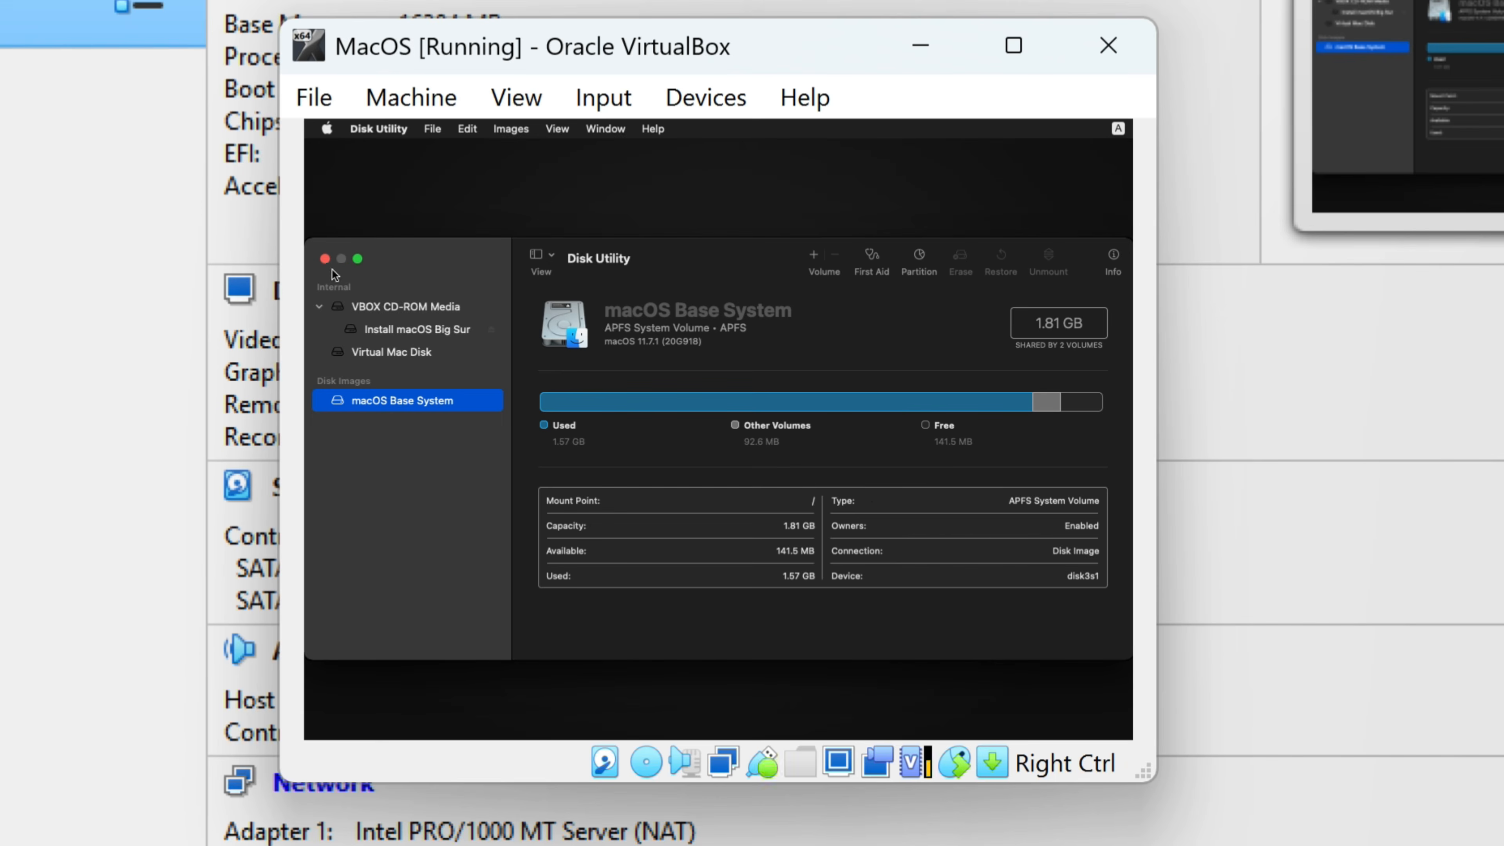
click(325, 259)
- Start installing macOS Big Sur on Virtual Mac Disk, agreeing to the software license terms
click(709, 335)
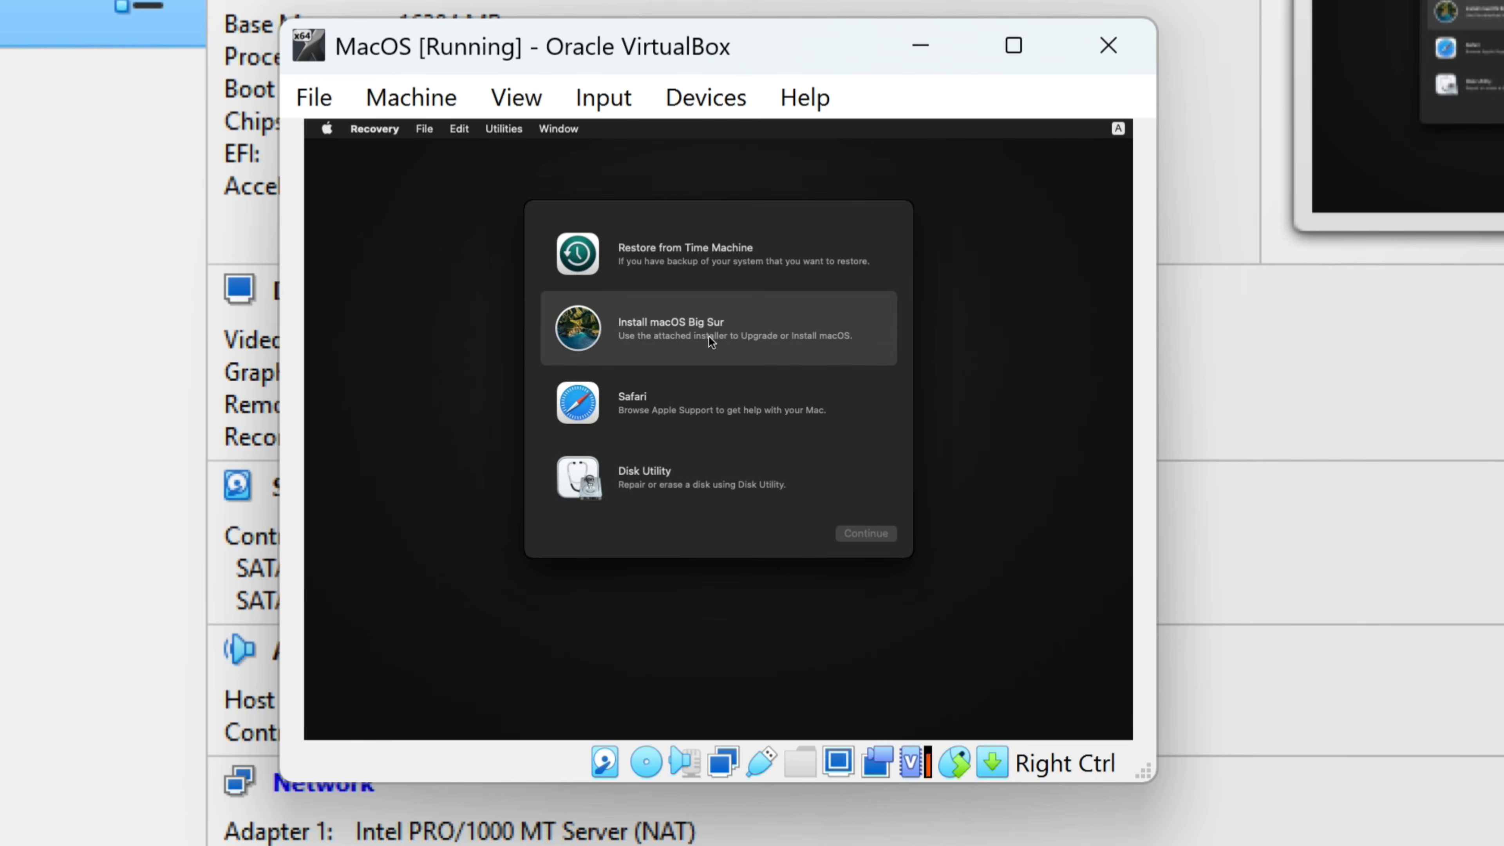
double_click(678, 336)
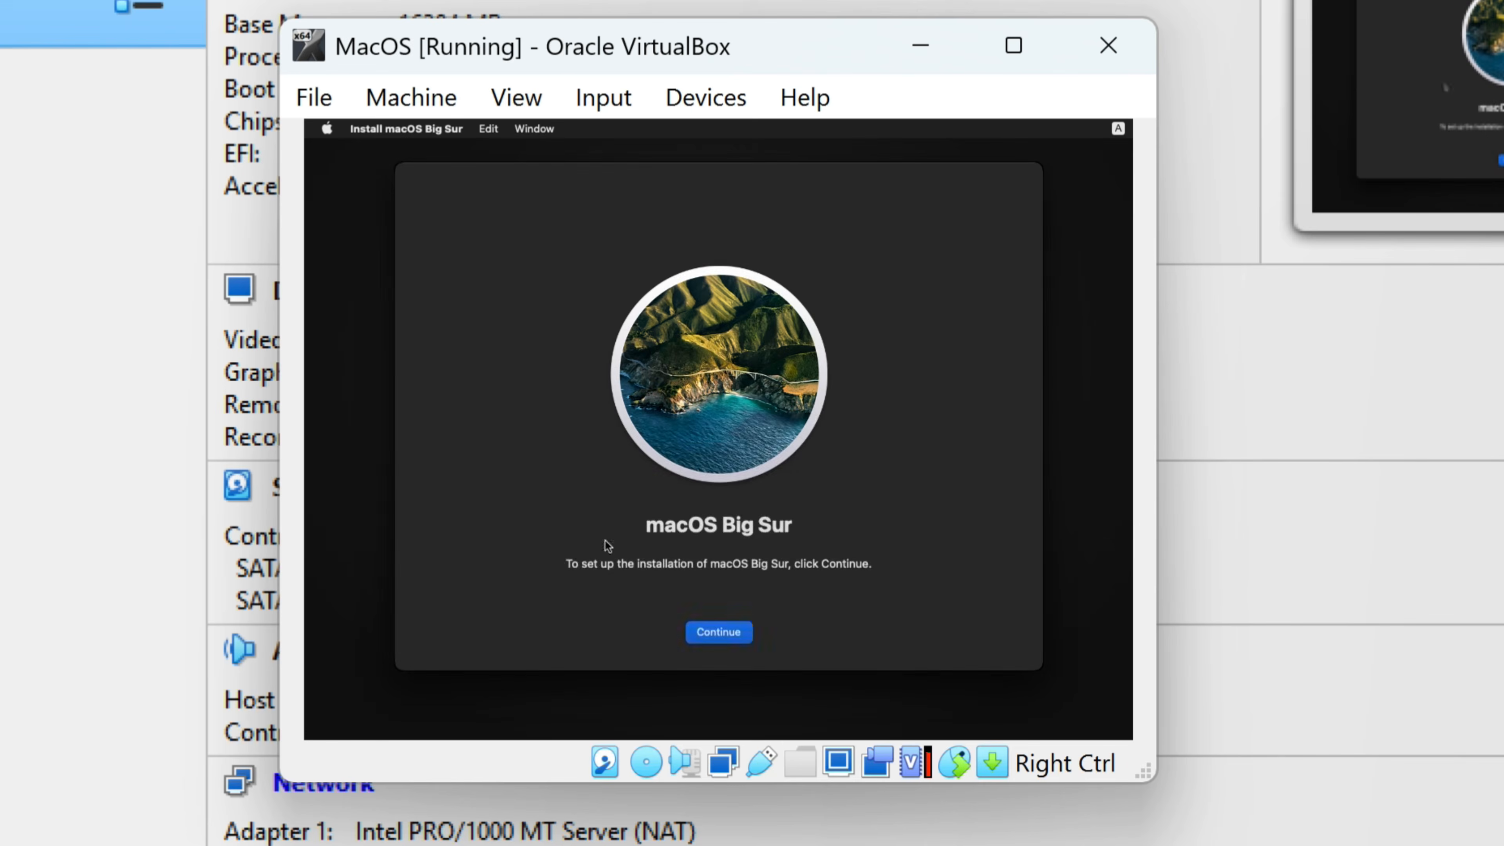
click(719, 632)
click(754, 632)
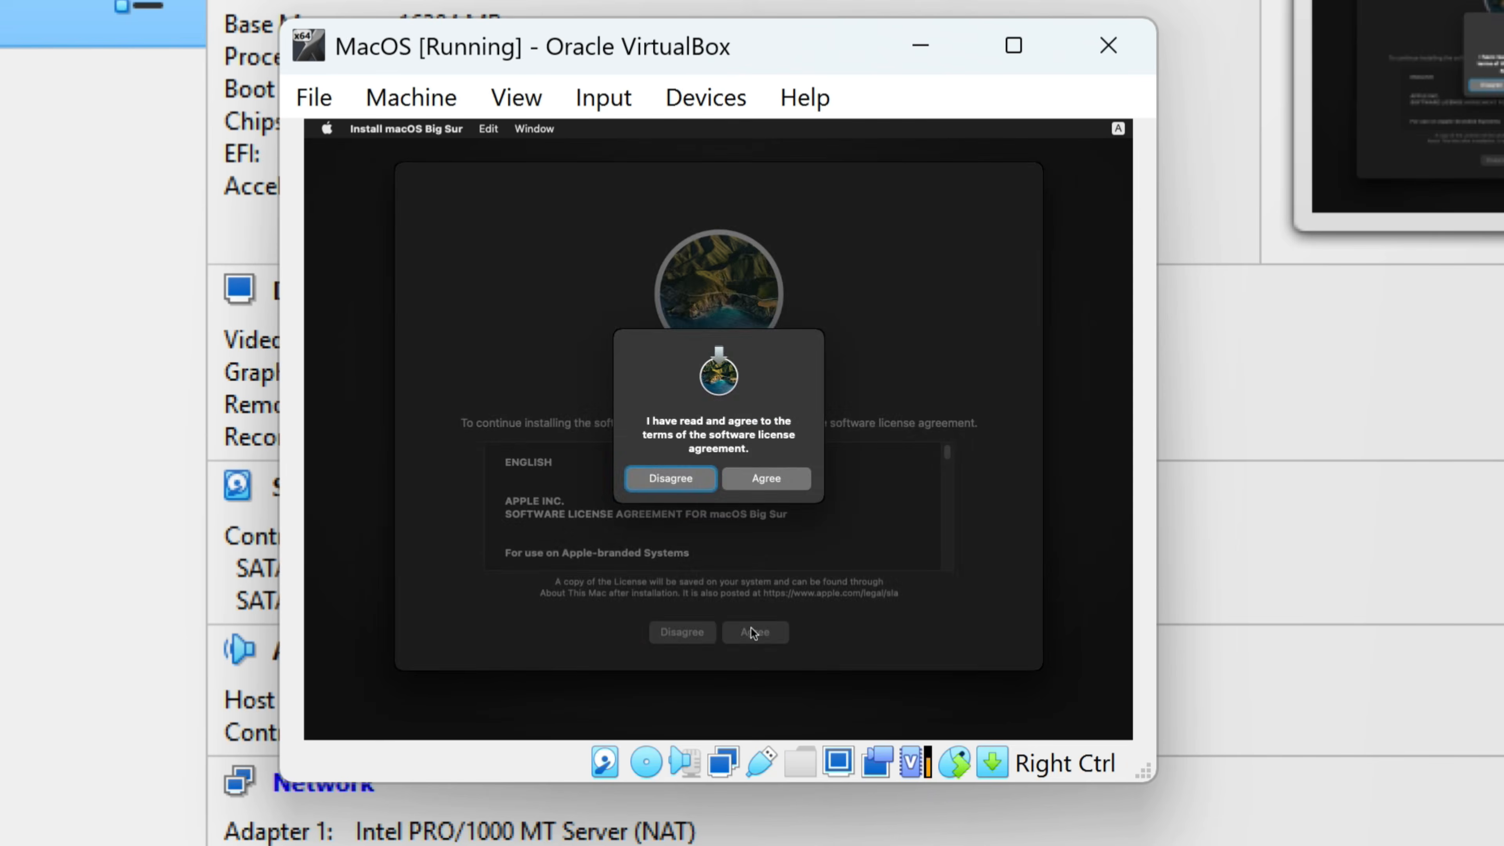
click(768, 477)
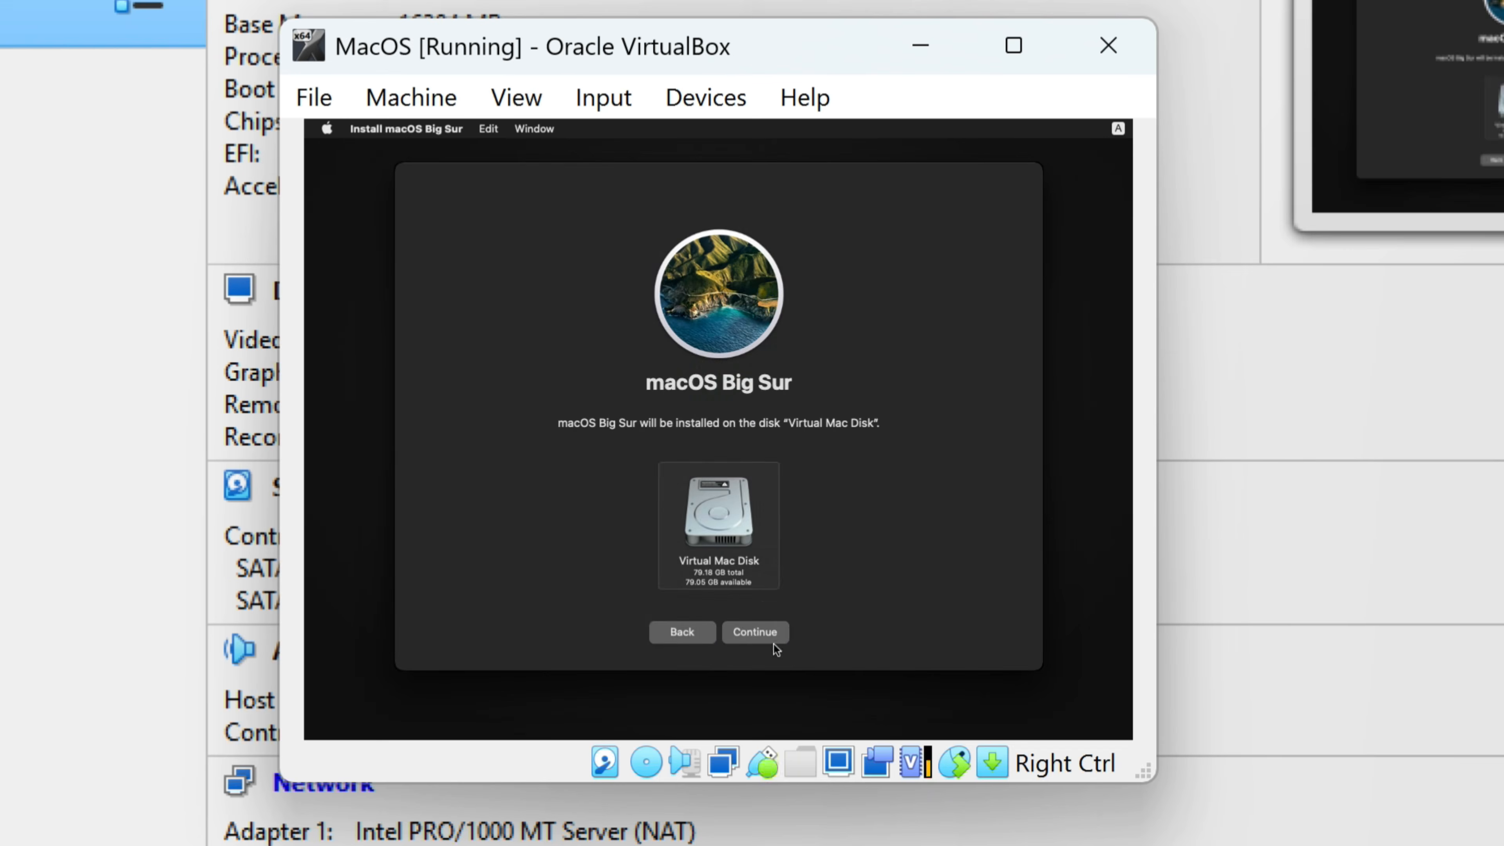
click(766, 635)
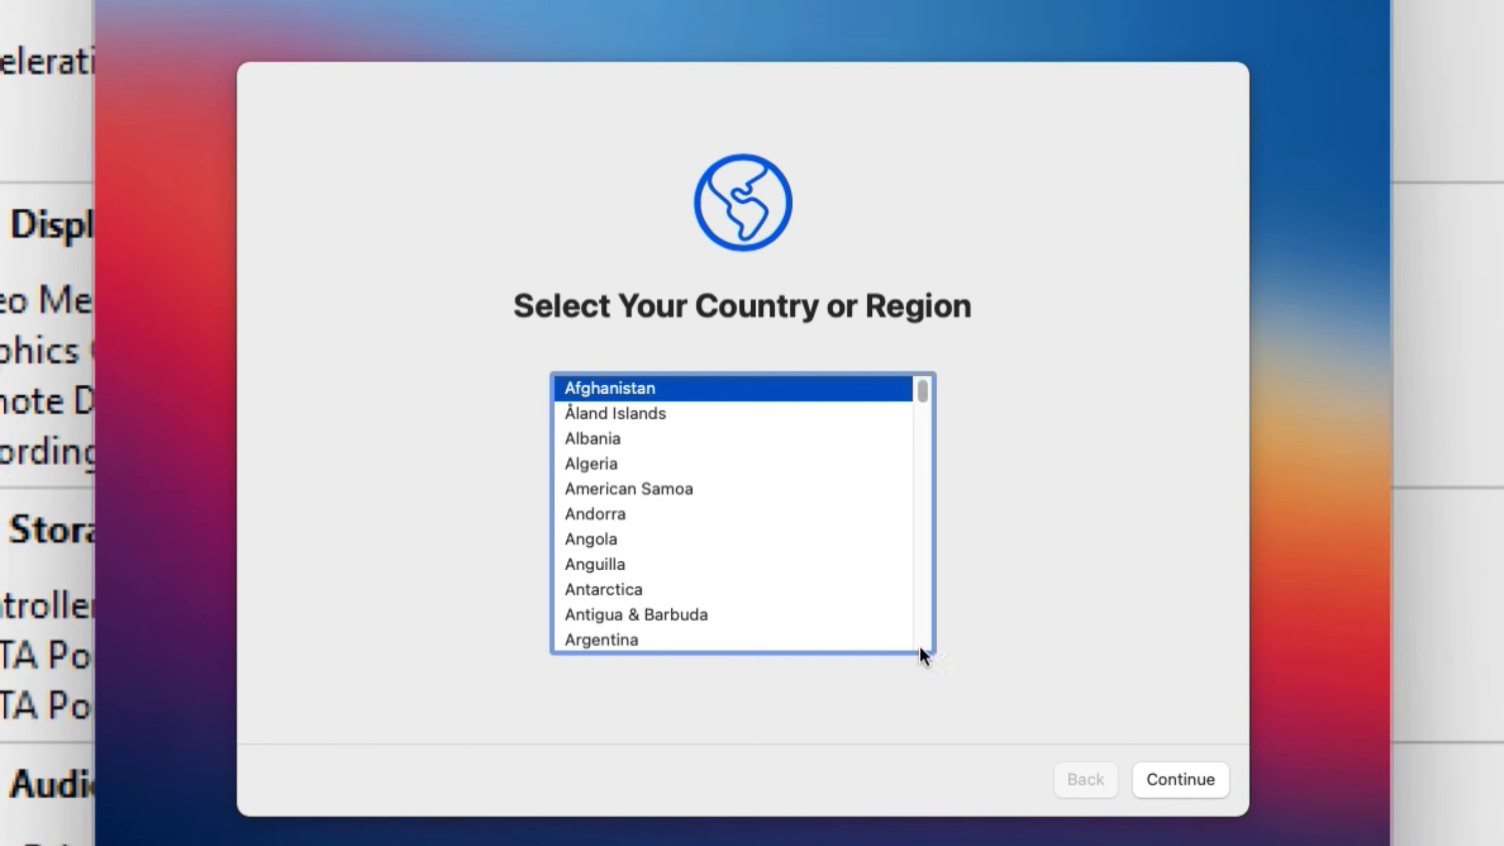
- Select India as the country or region in the macOS setup and continue to the language settings
key(Down)
key(Down)
key(Down)
key(Down)
key(Down)
key(Down)
key(Down)
key(Down)
key(Down)
key(Down)
key(Down)
key(Down)
key(Down)
key(Down)
key(Down)
key(Down)
key(Down)
key(Down)
key(Down)
key(Down)
key(Down)
key(Down)
key(Down)
key(Down)
key(Down)
key(Down)
key(Down)
key(Down)
key(Down)
key(Down)
key(Down)
key(Down)
key(Down)
key(Down)
key(Down)
key(Down)
key(Down)
key(Down)
key(Down)
key(Down)
key(Up)
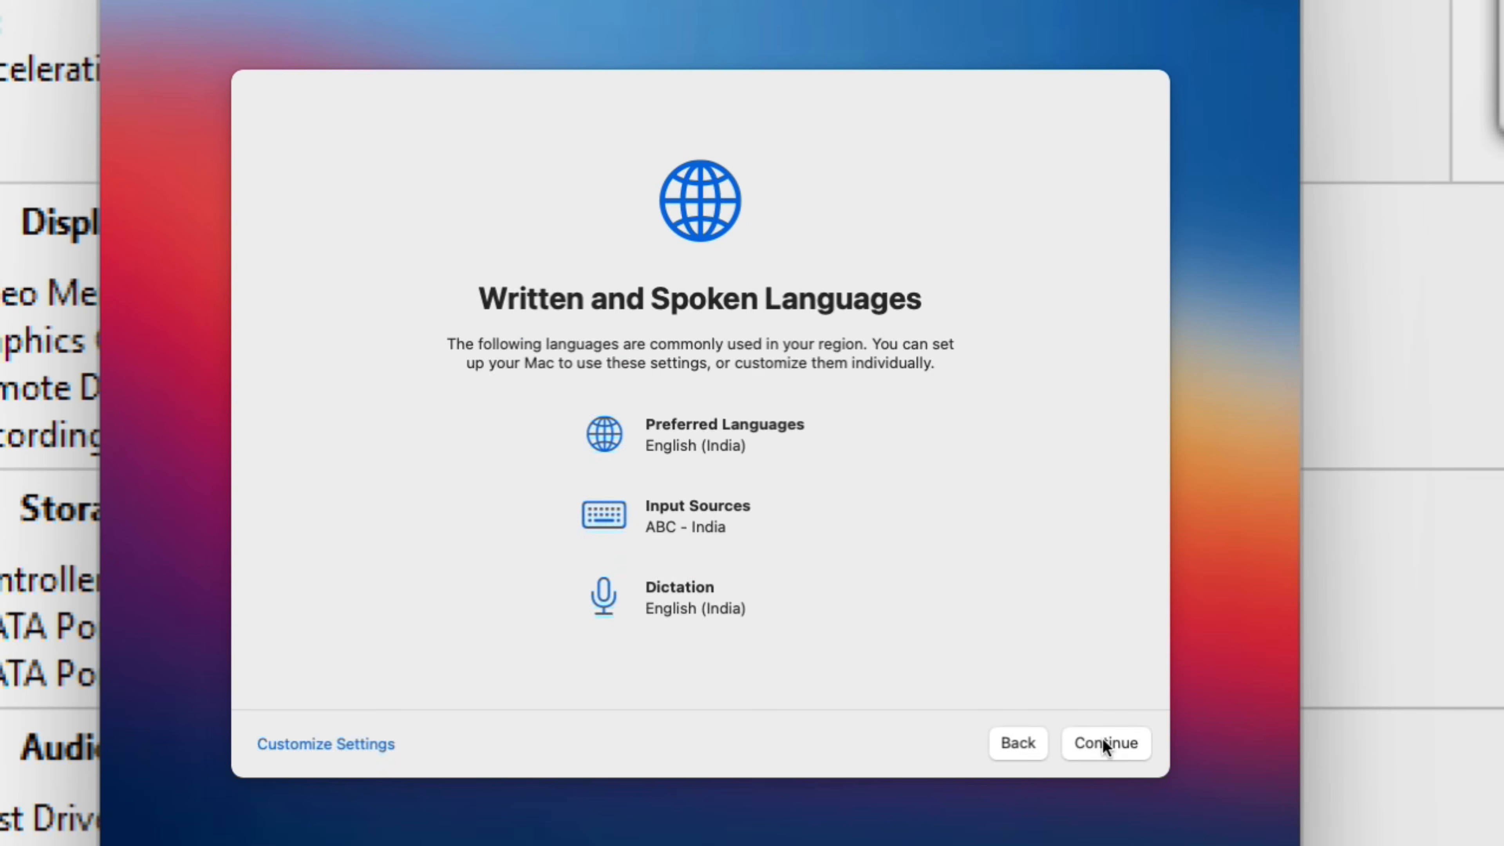
- Accept the default language settings and the Data & Privacy notice, and skip transferring information with Migration Assistant
click(1102, 739)
click(1105, 747)
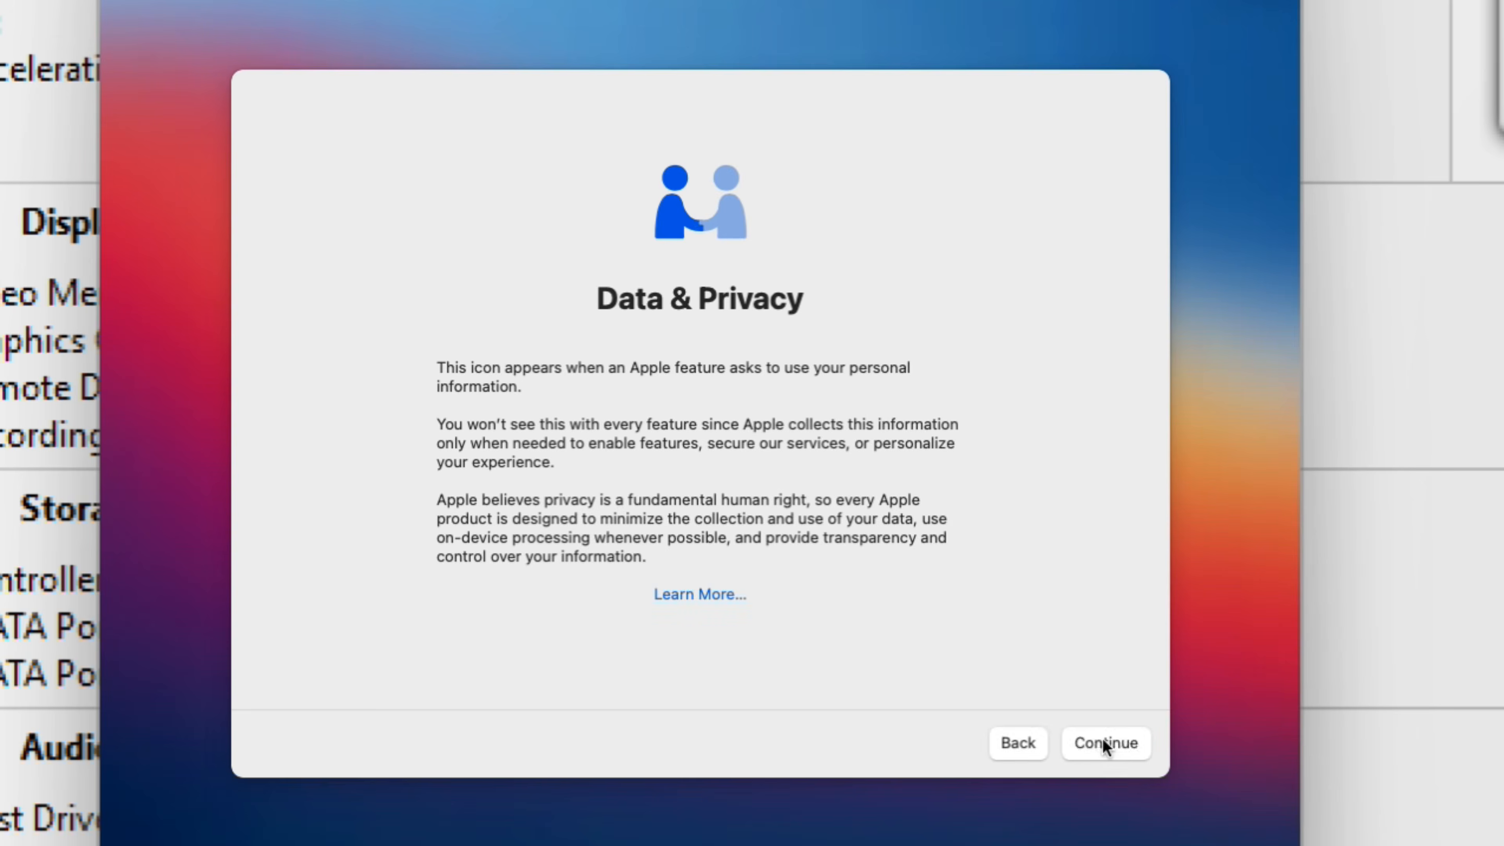
click(1103, 741)
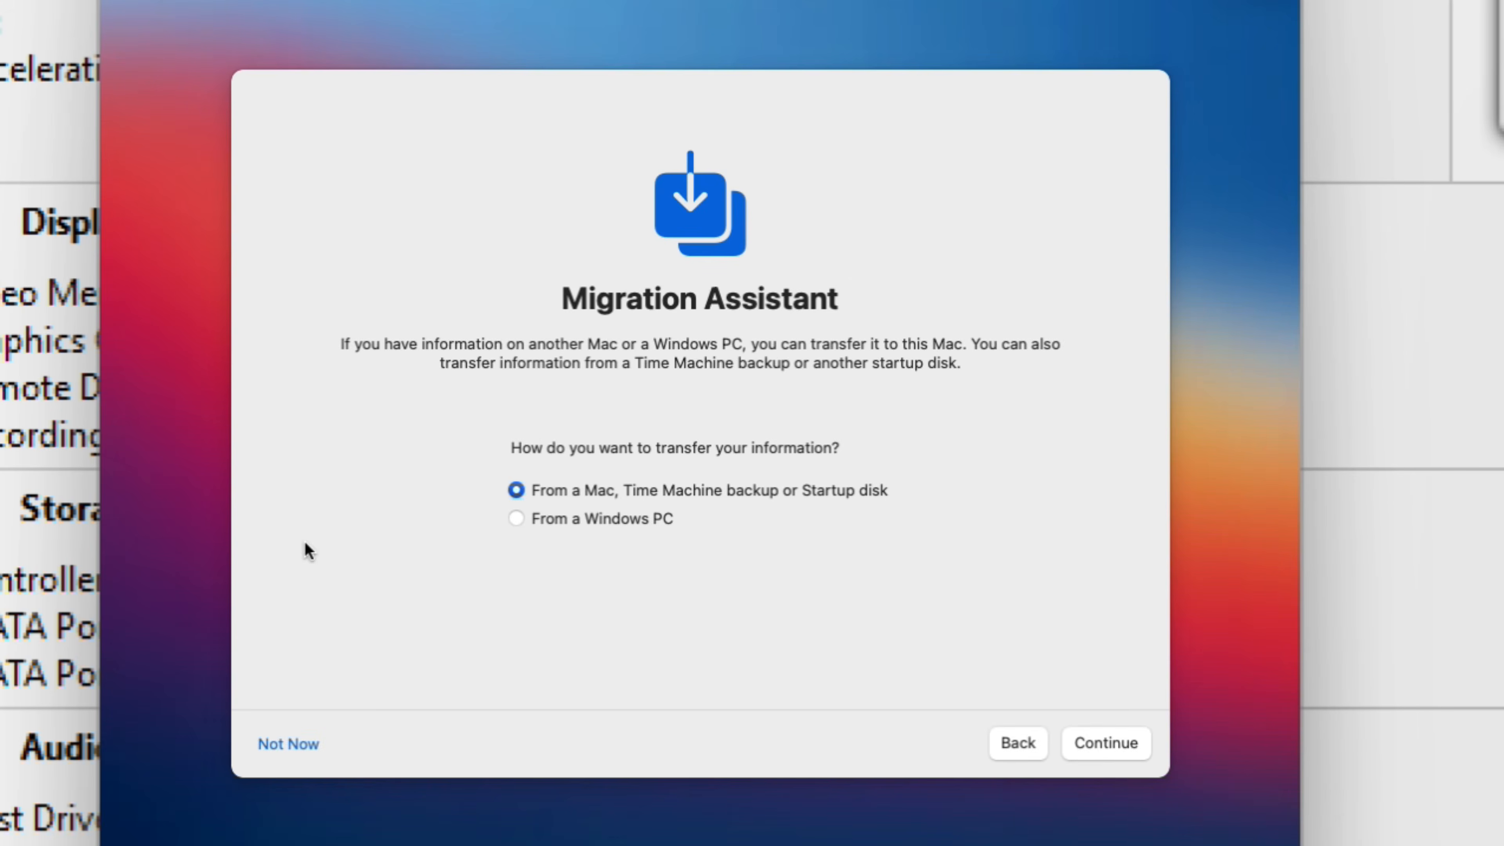
click(286, 746)
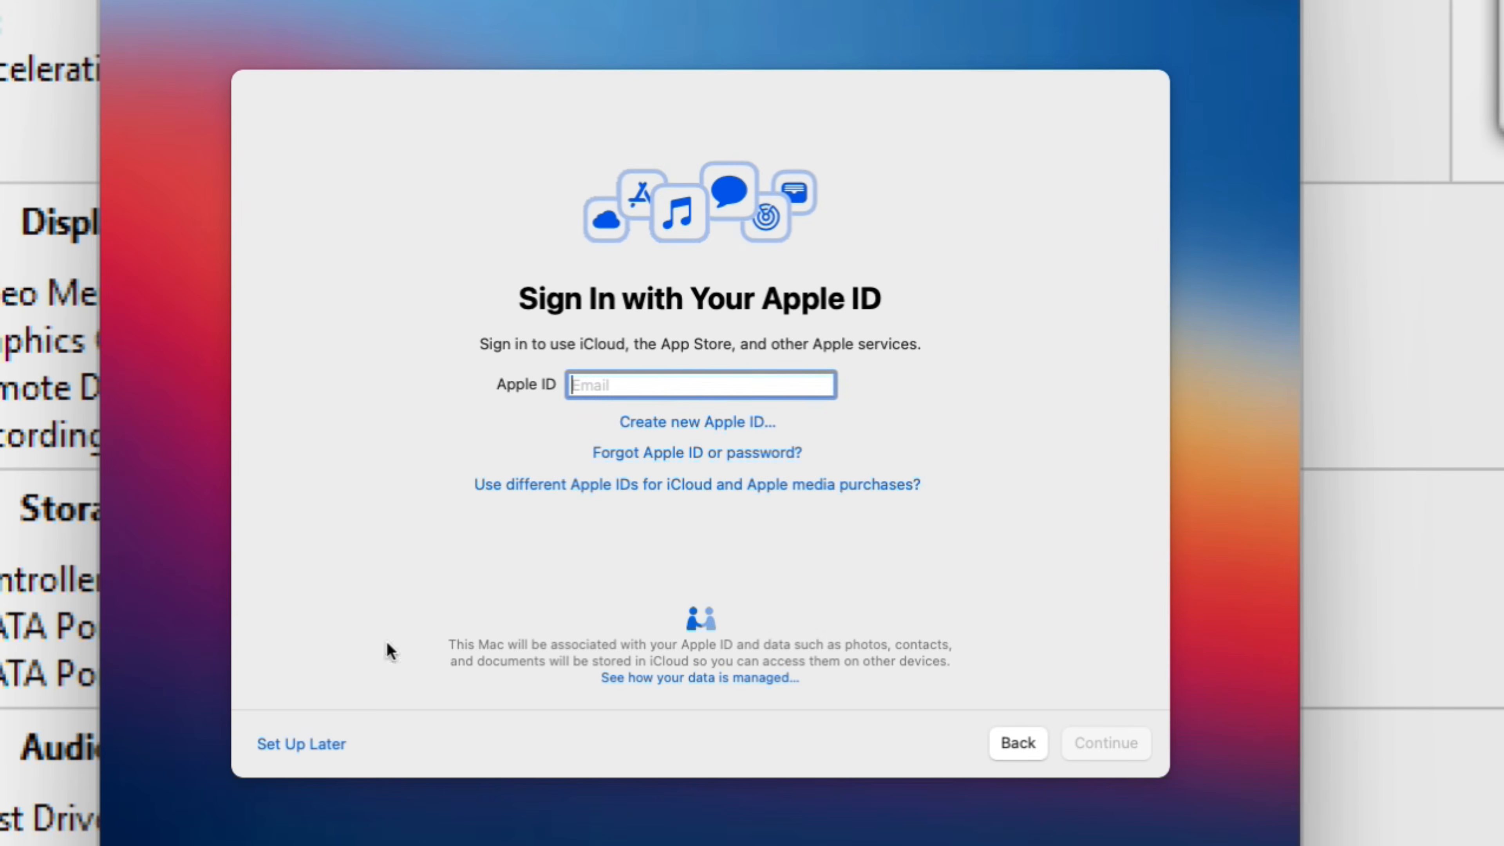
- Skip signing in with an Apple ID and agree to the macOS Software License Agreement
click(316, 747)
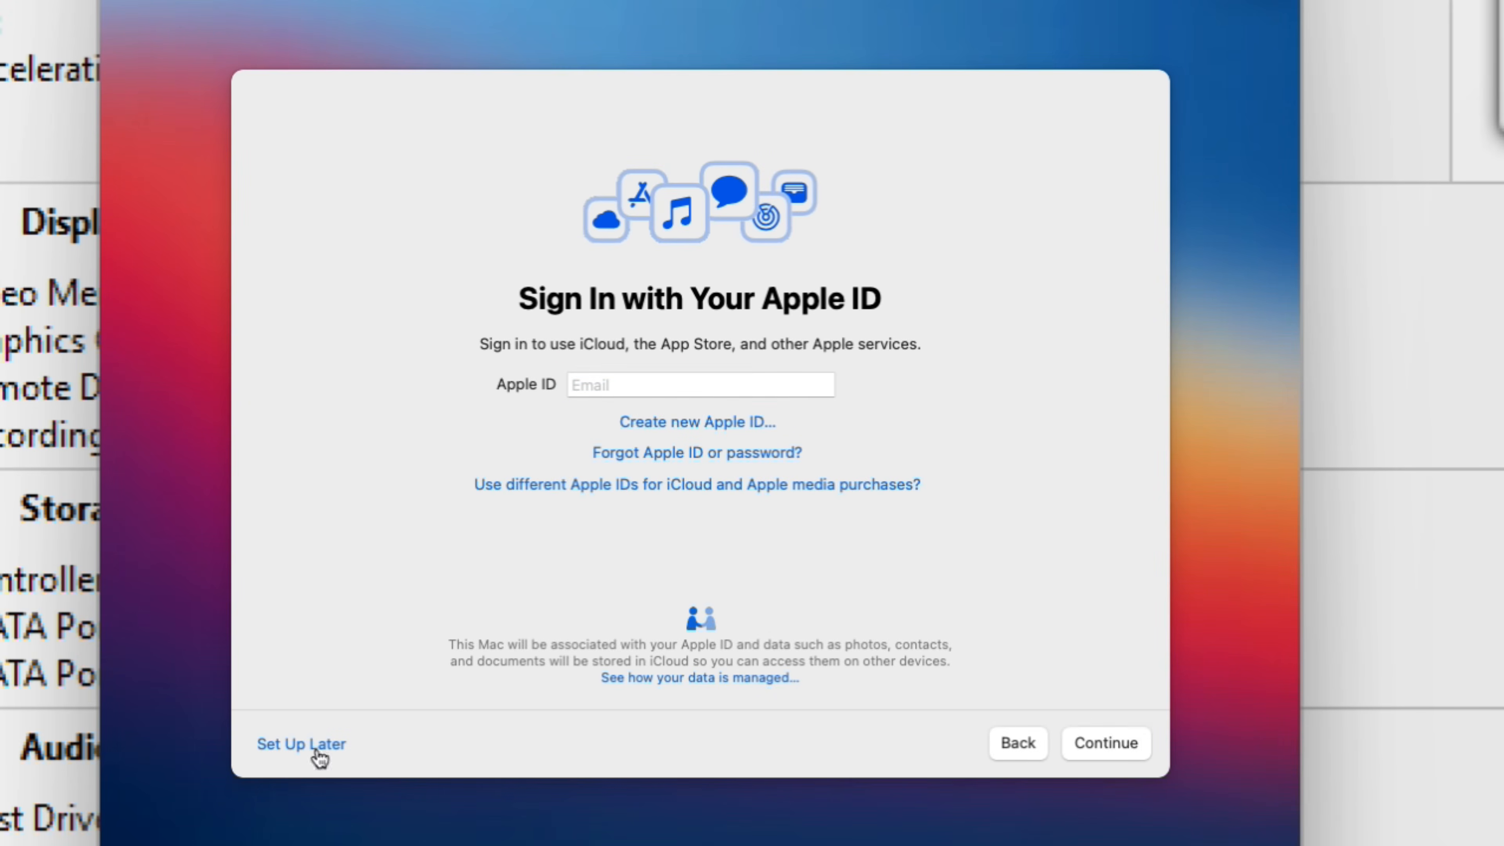
click(316, 746)
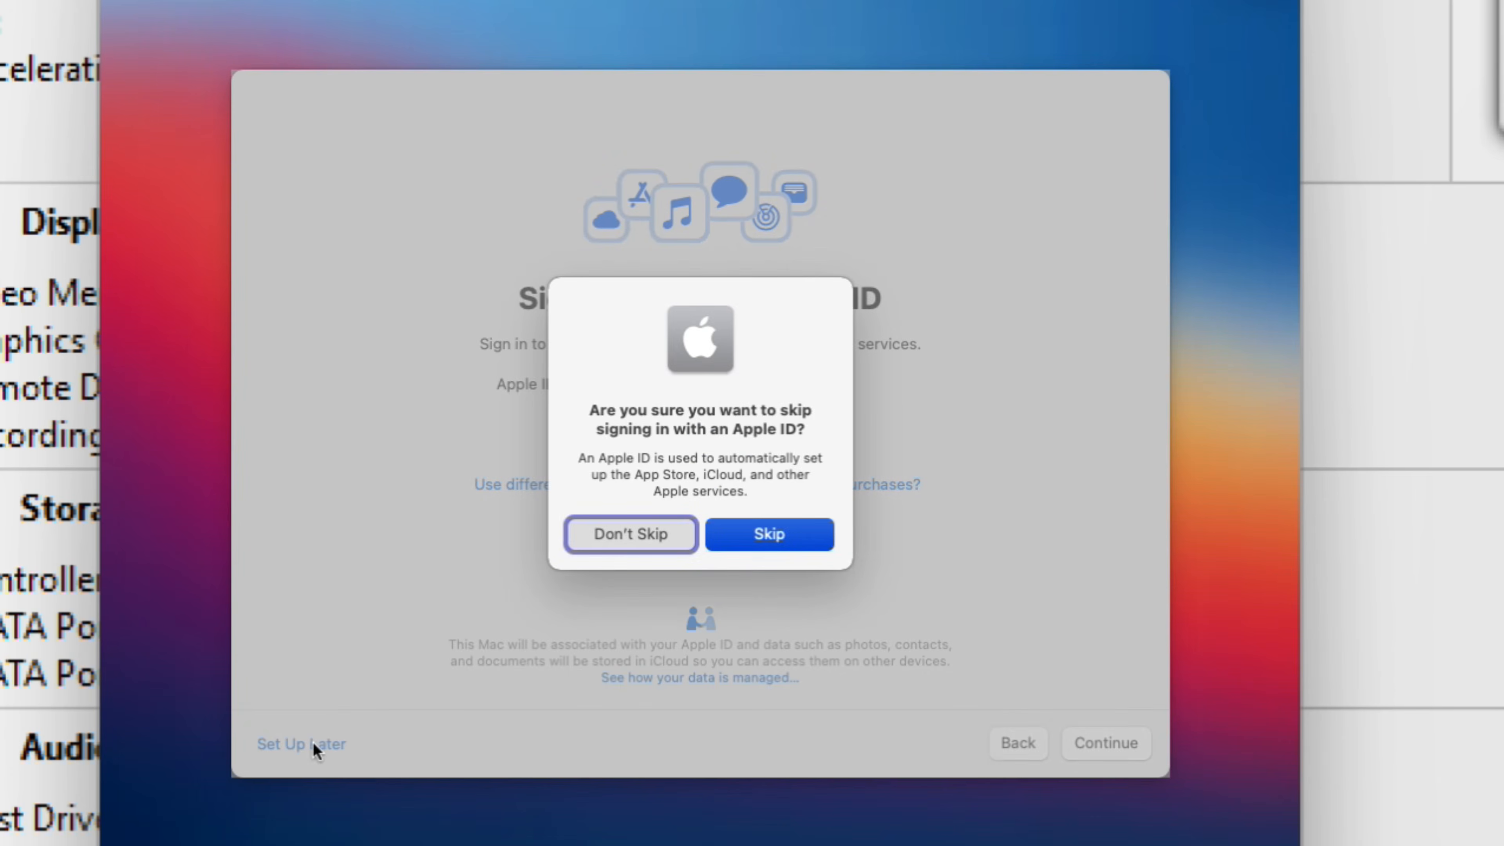
click(781, 544)
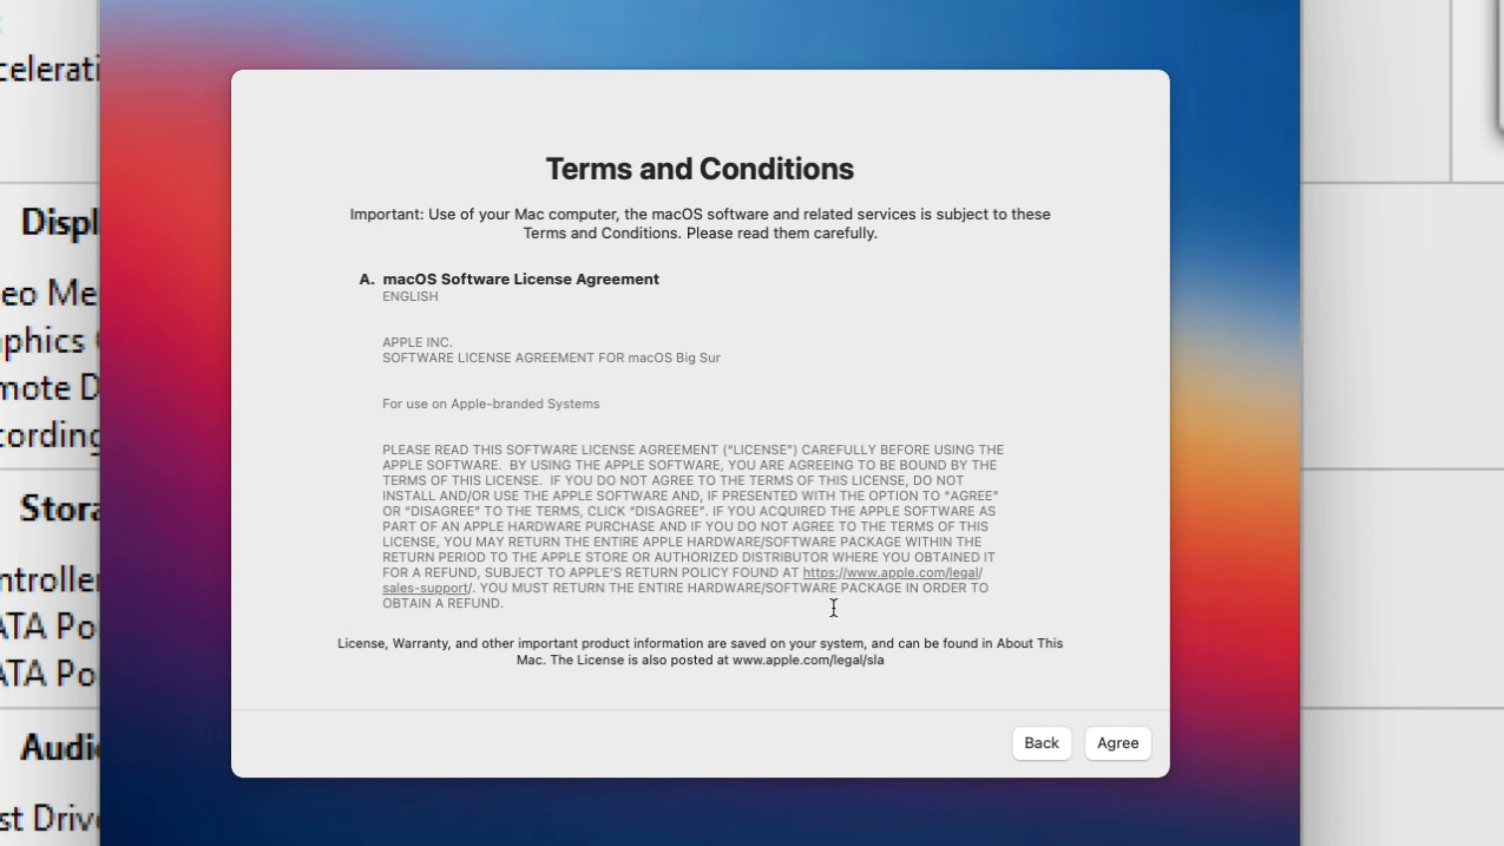
click(1120, 742)
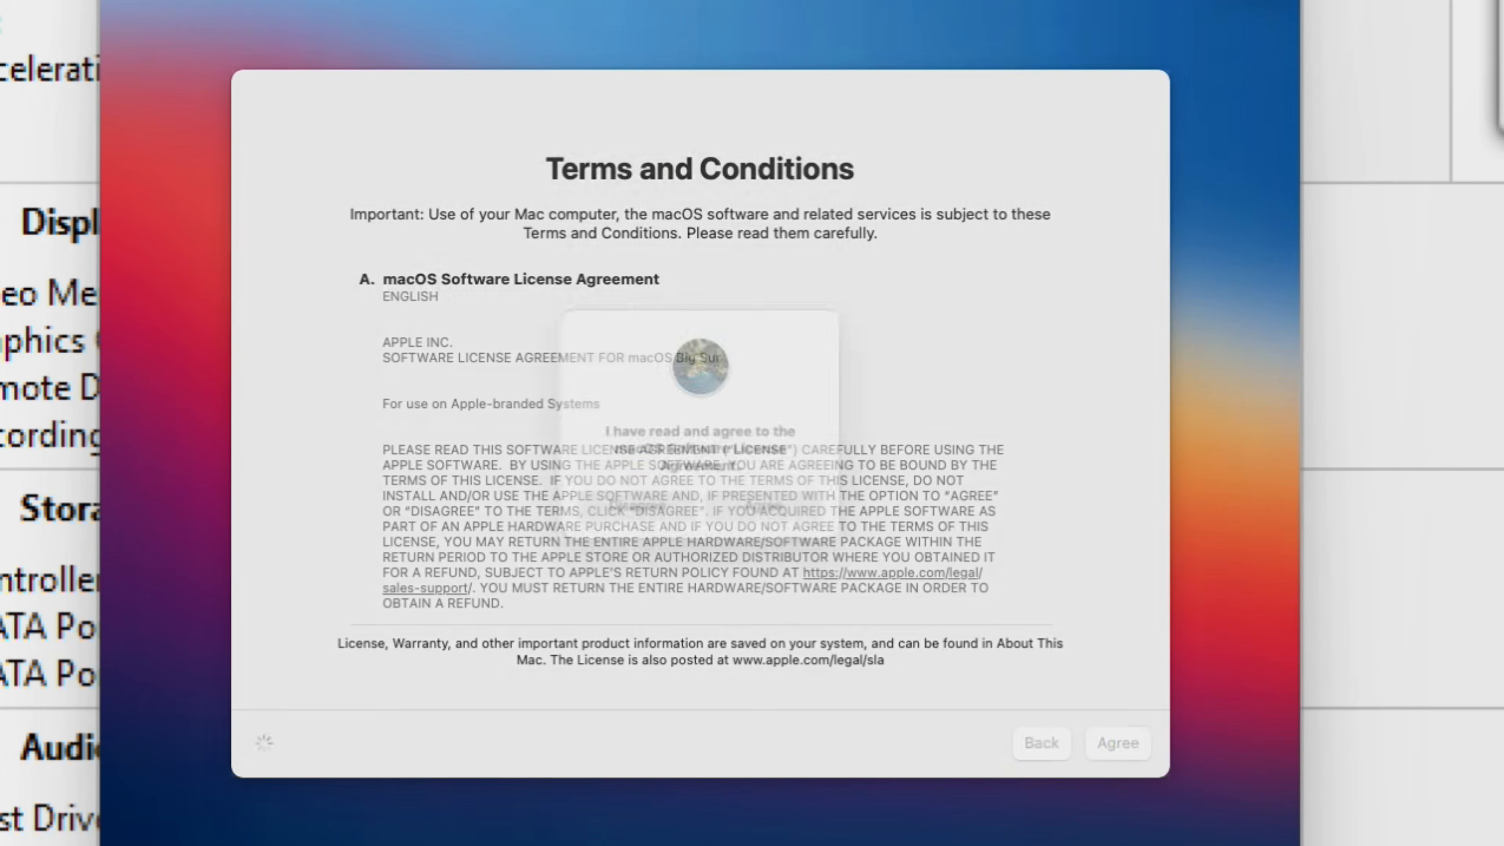
click(798, 513)
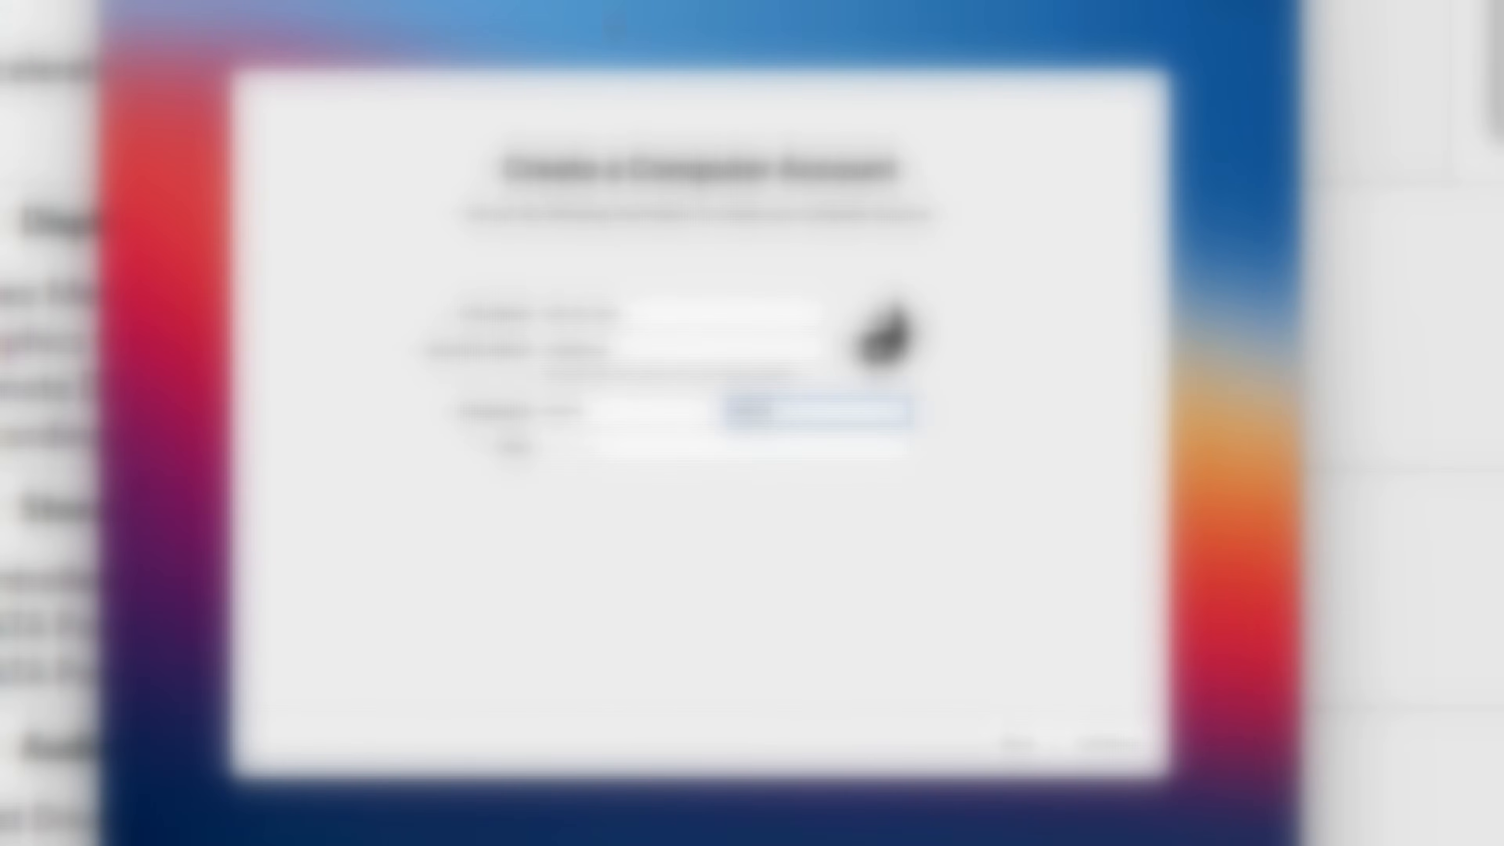
- Confirm the computer account details and accept the Express Set Up settings
click(1103, 745)
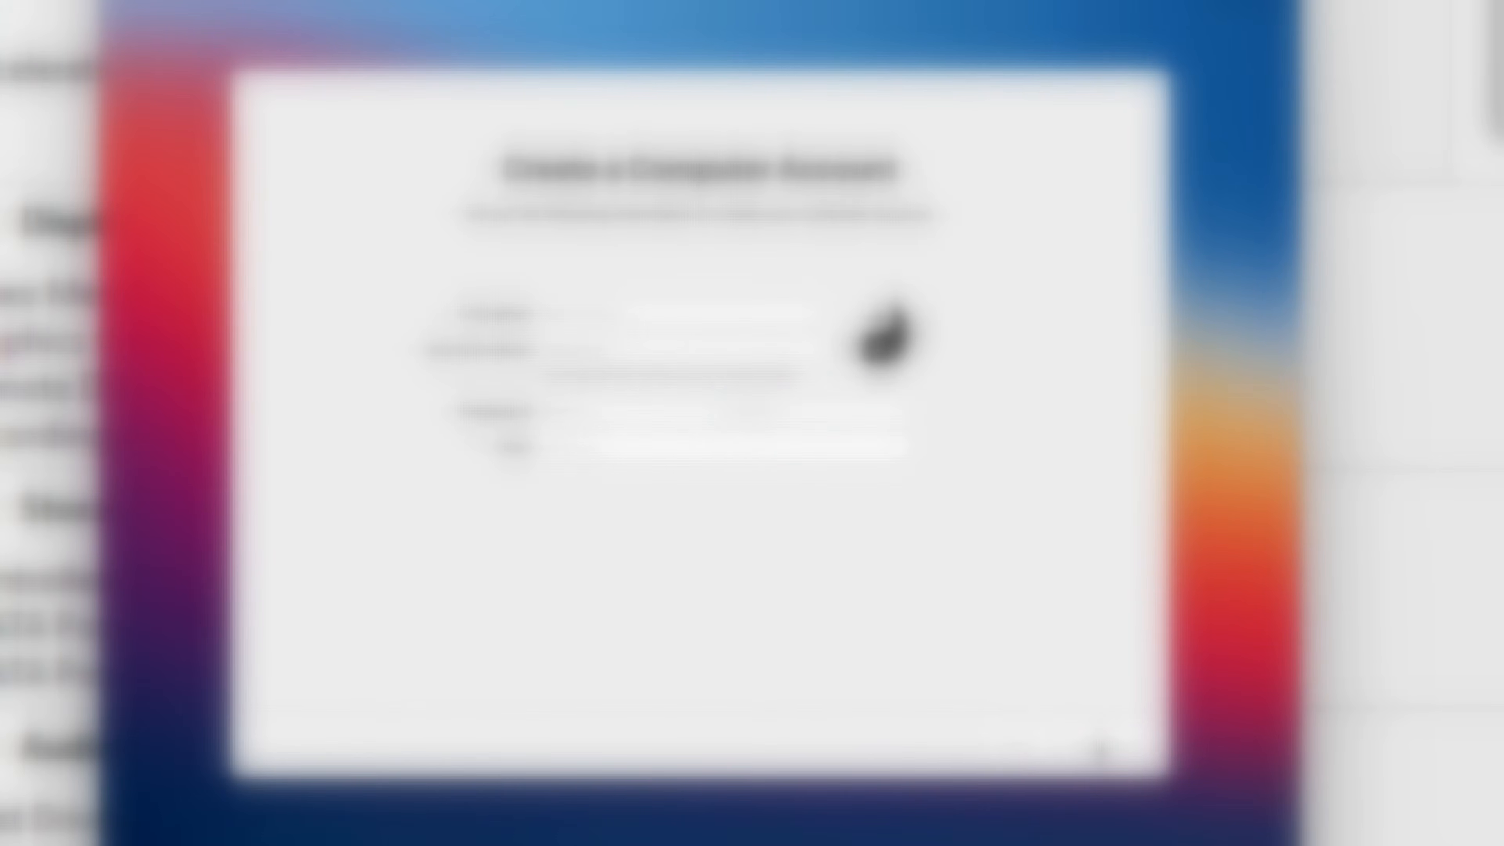
click(1107, 744)
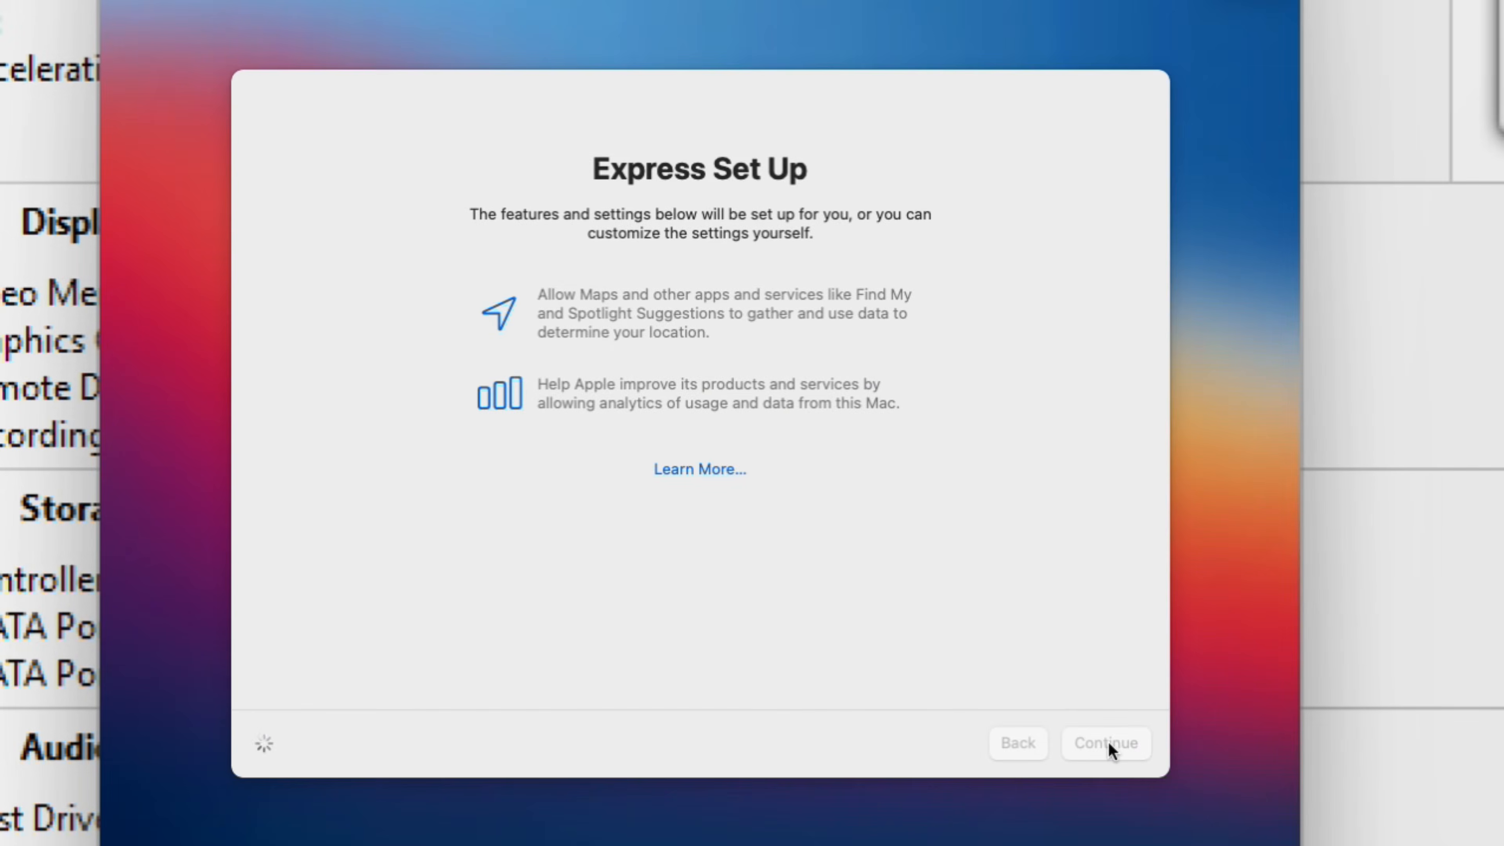
click(1108, 746)
click(1108, 745)
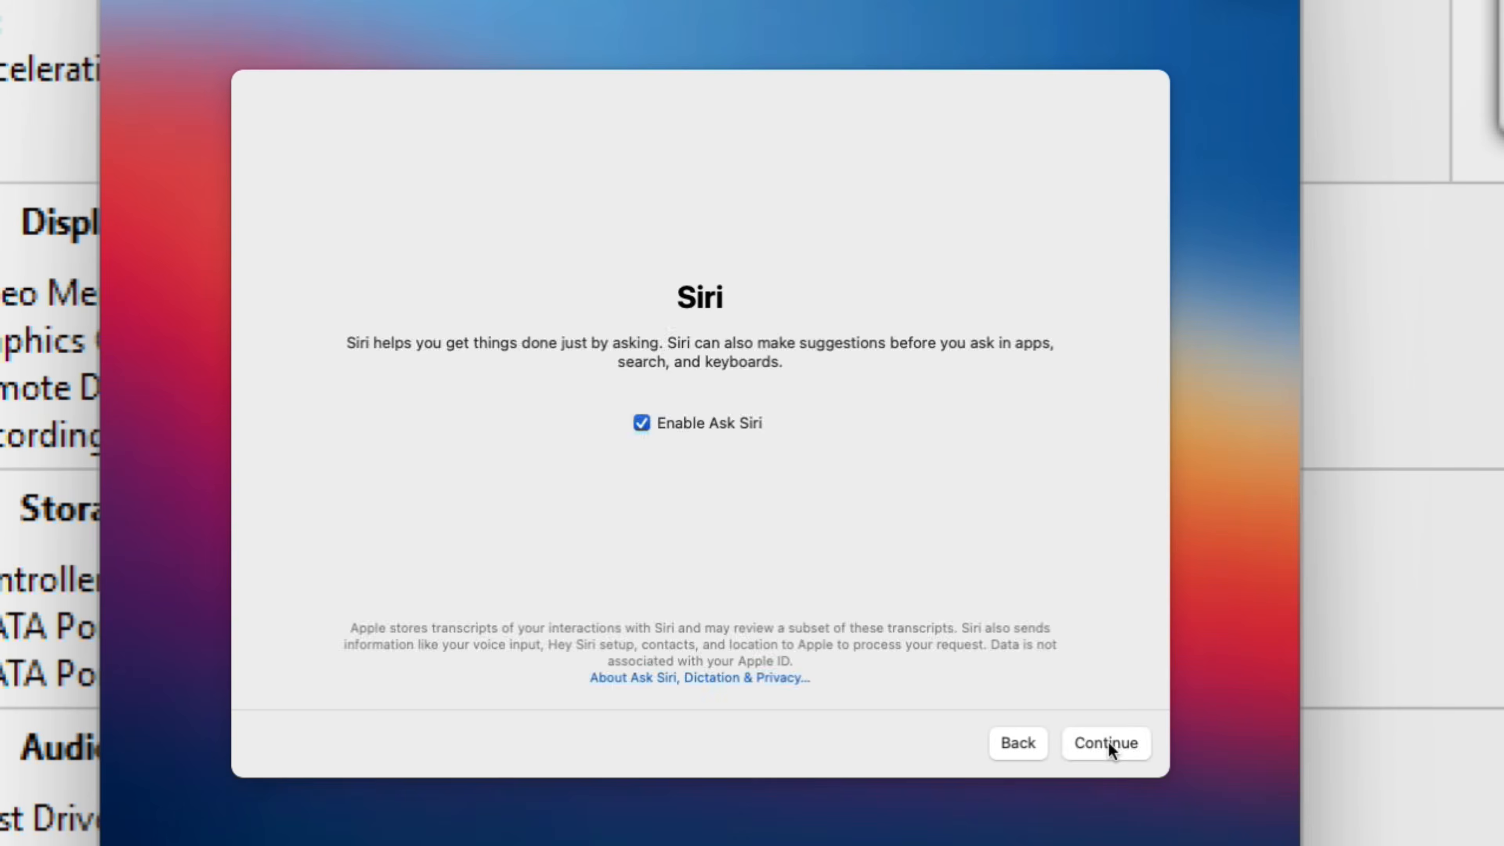
- Keep Ask Siri enabled and complete the remaining macOS setup pages
click(1109, 746)
click(562, 409)
click(1122, 746)
click(609, 376)
click(1087, 743)
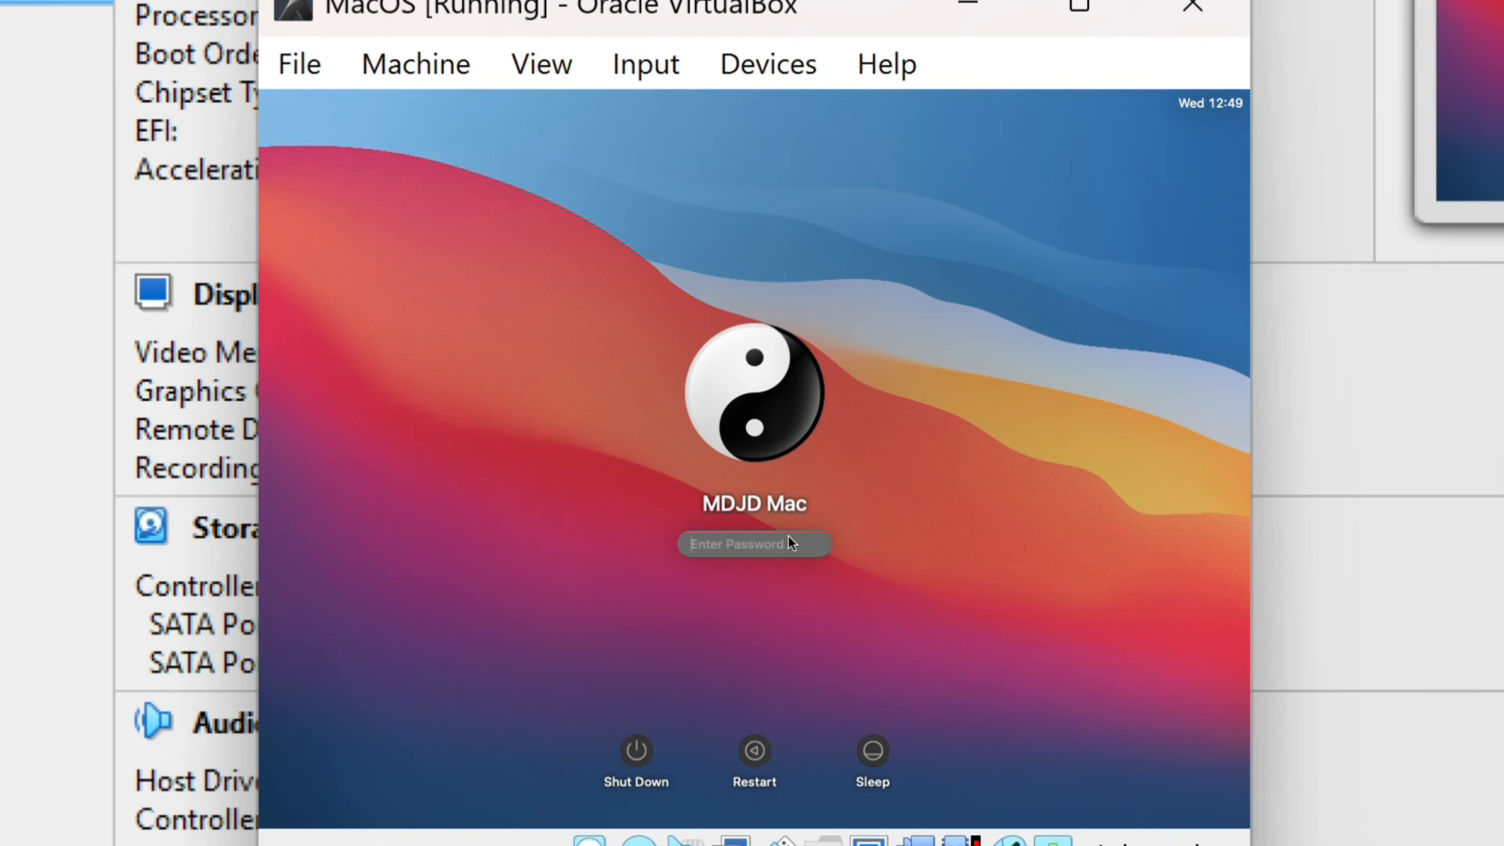
- Log in to macOS with the account password and identify the keyboard in Keyboard Setup Assistant
click(818, 544)
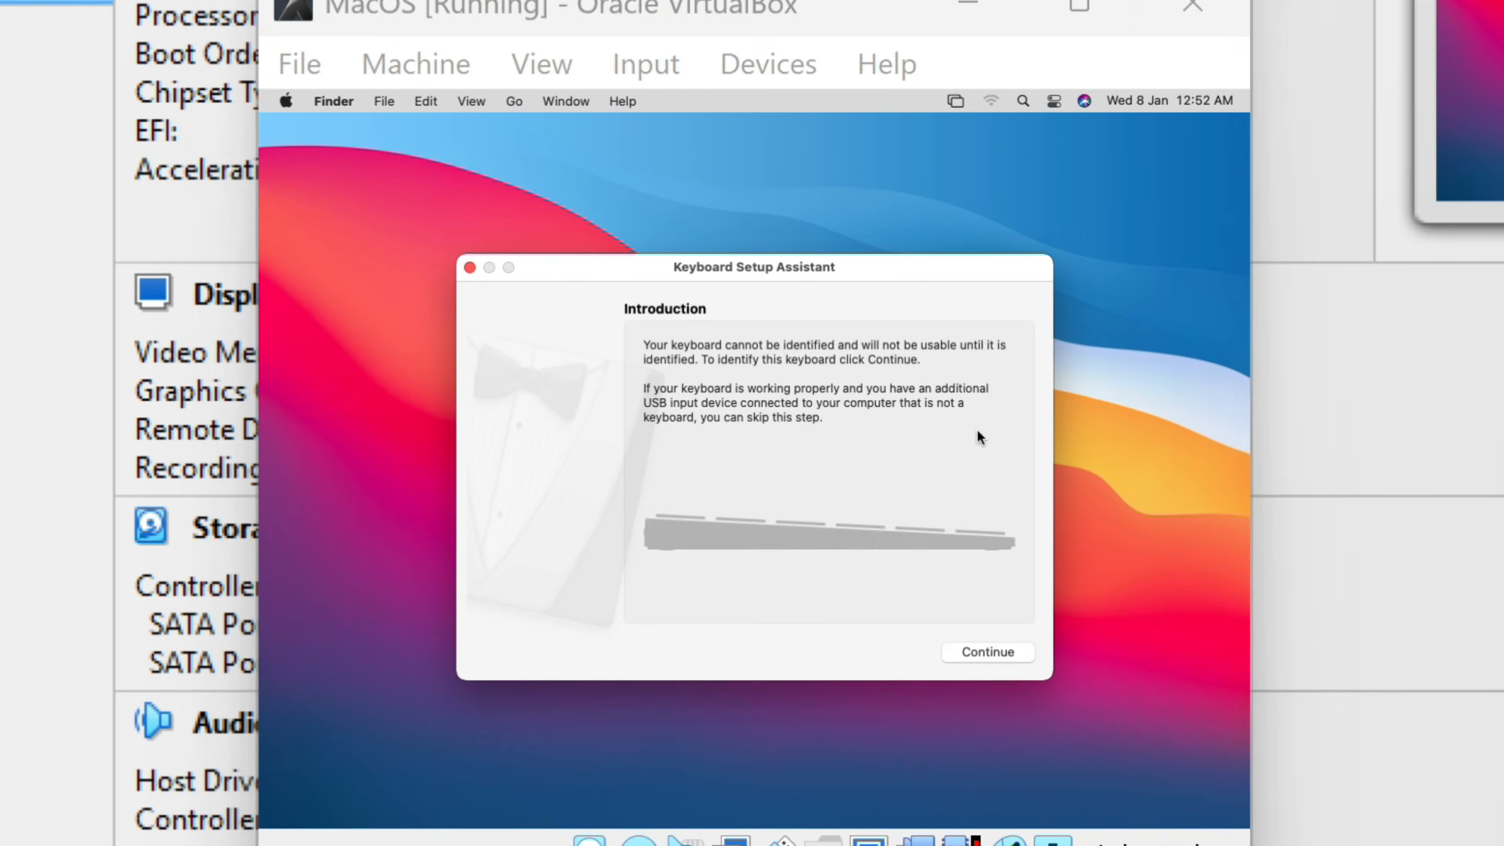
click(975, 650)
key(z)
key(slash)
click(975, 650)
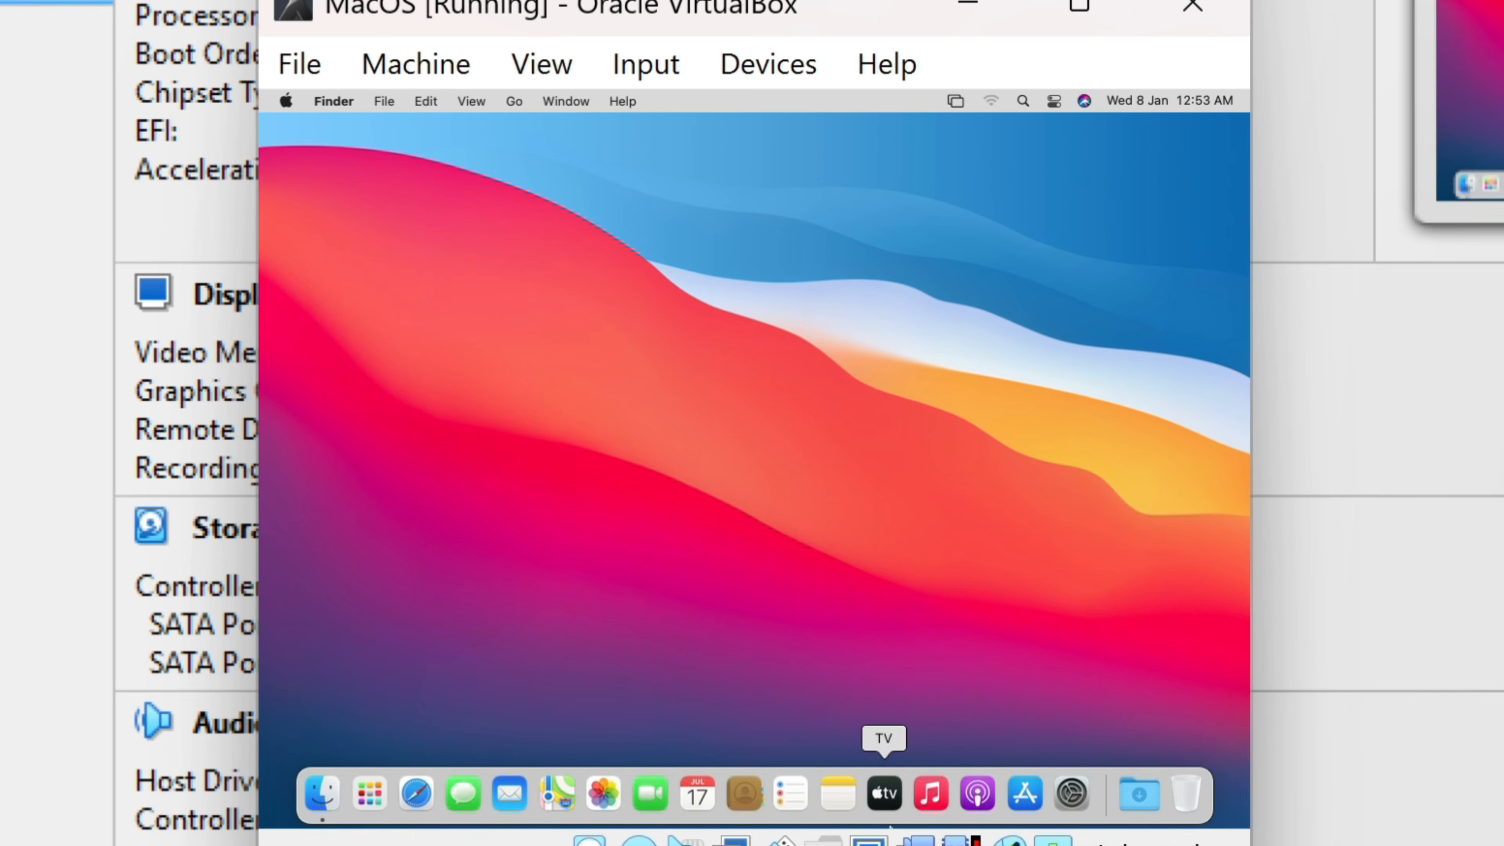
- Power off the MacOS virtual machine and exit Oracle VirtualBox Manager
click(297, 68)
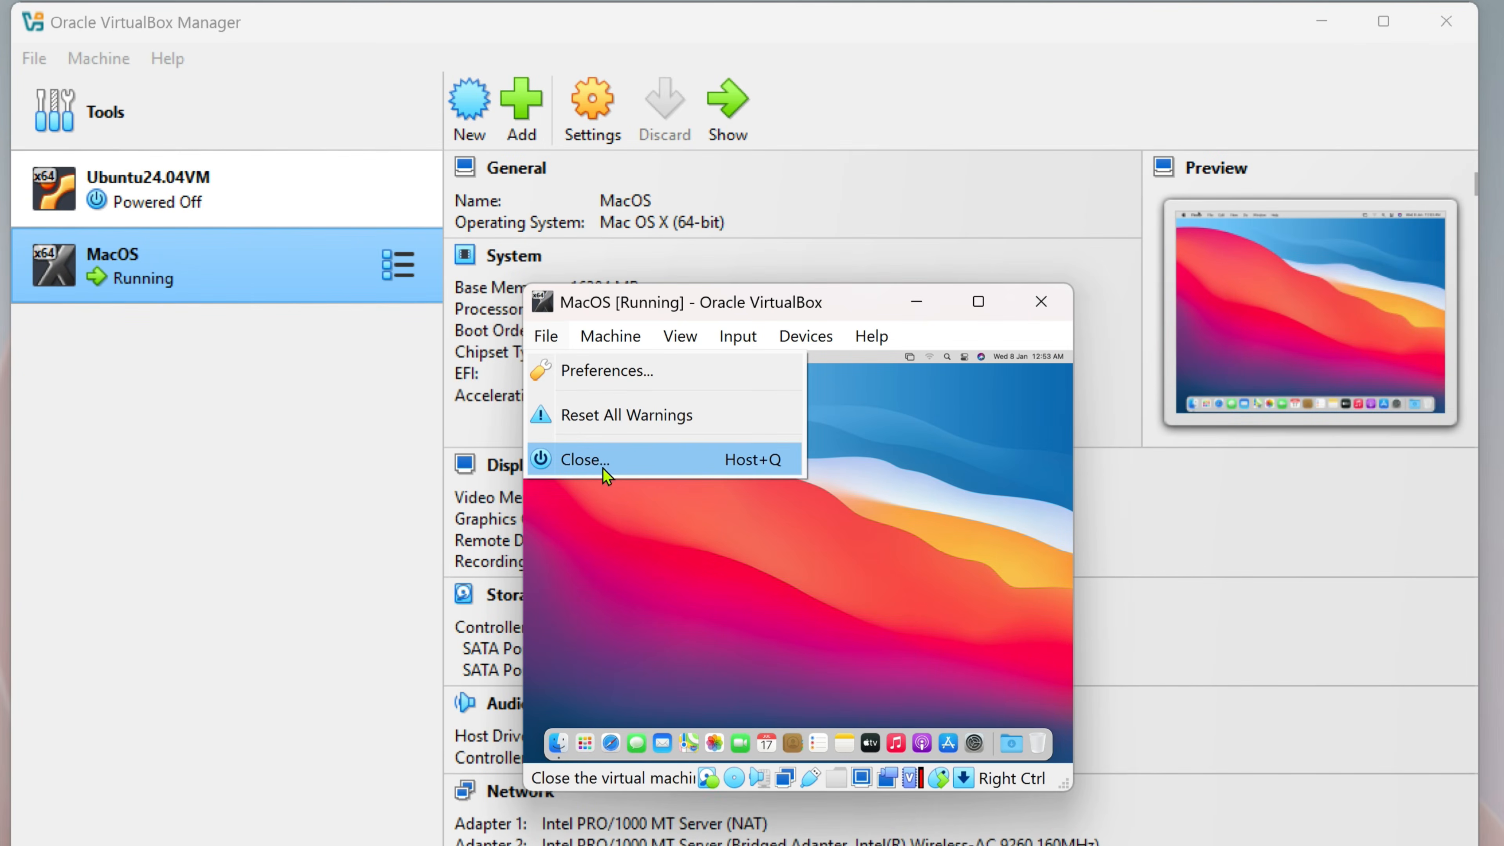
click(606, 471)
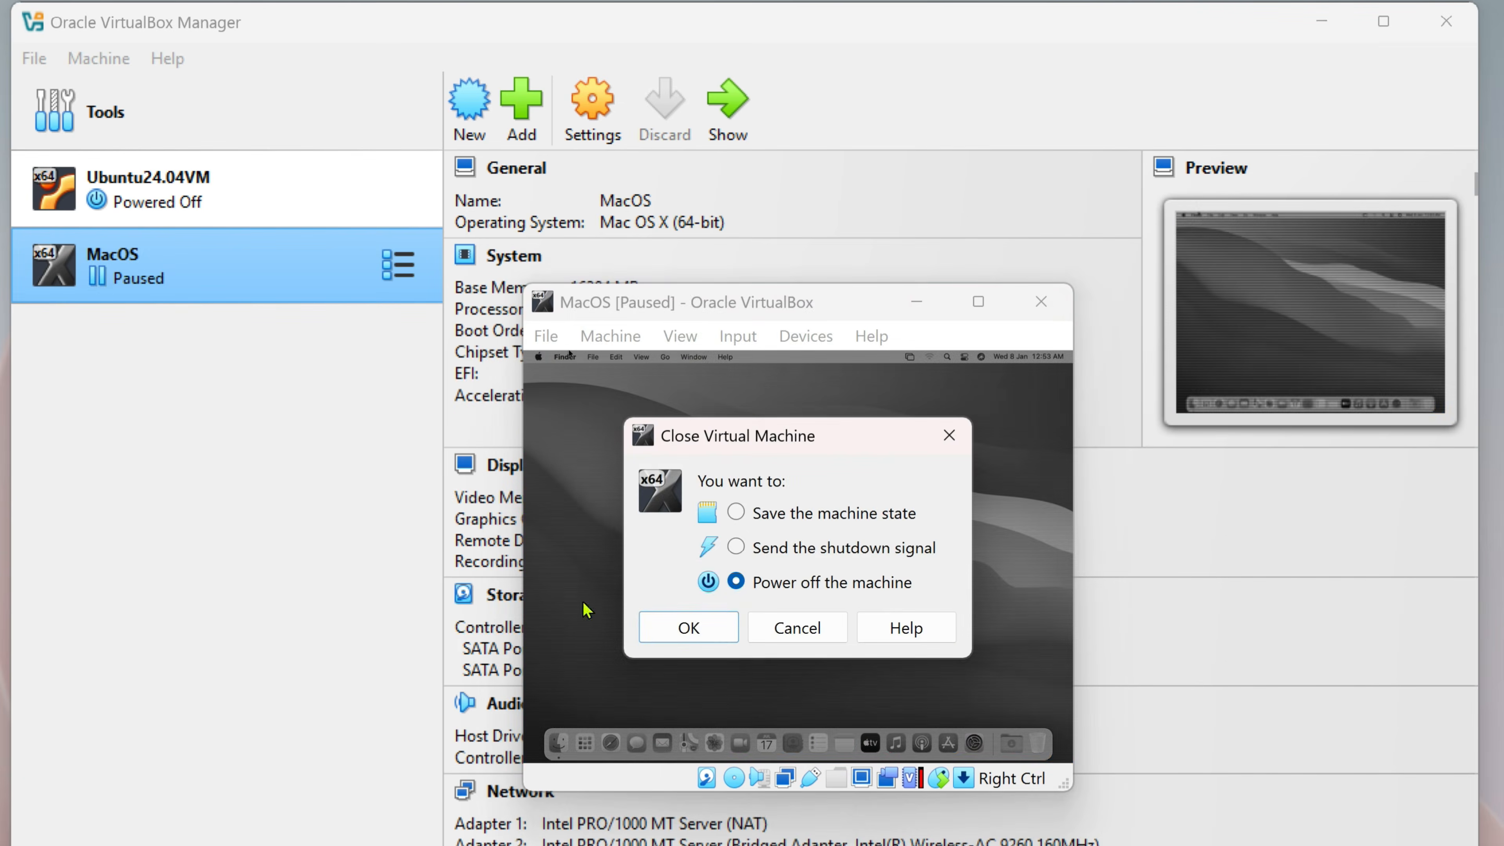
click(671, 635)
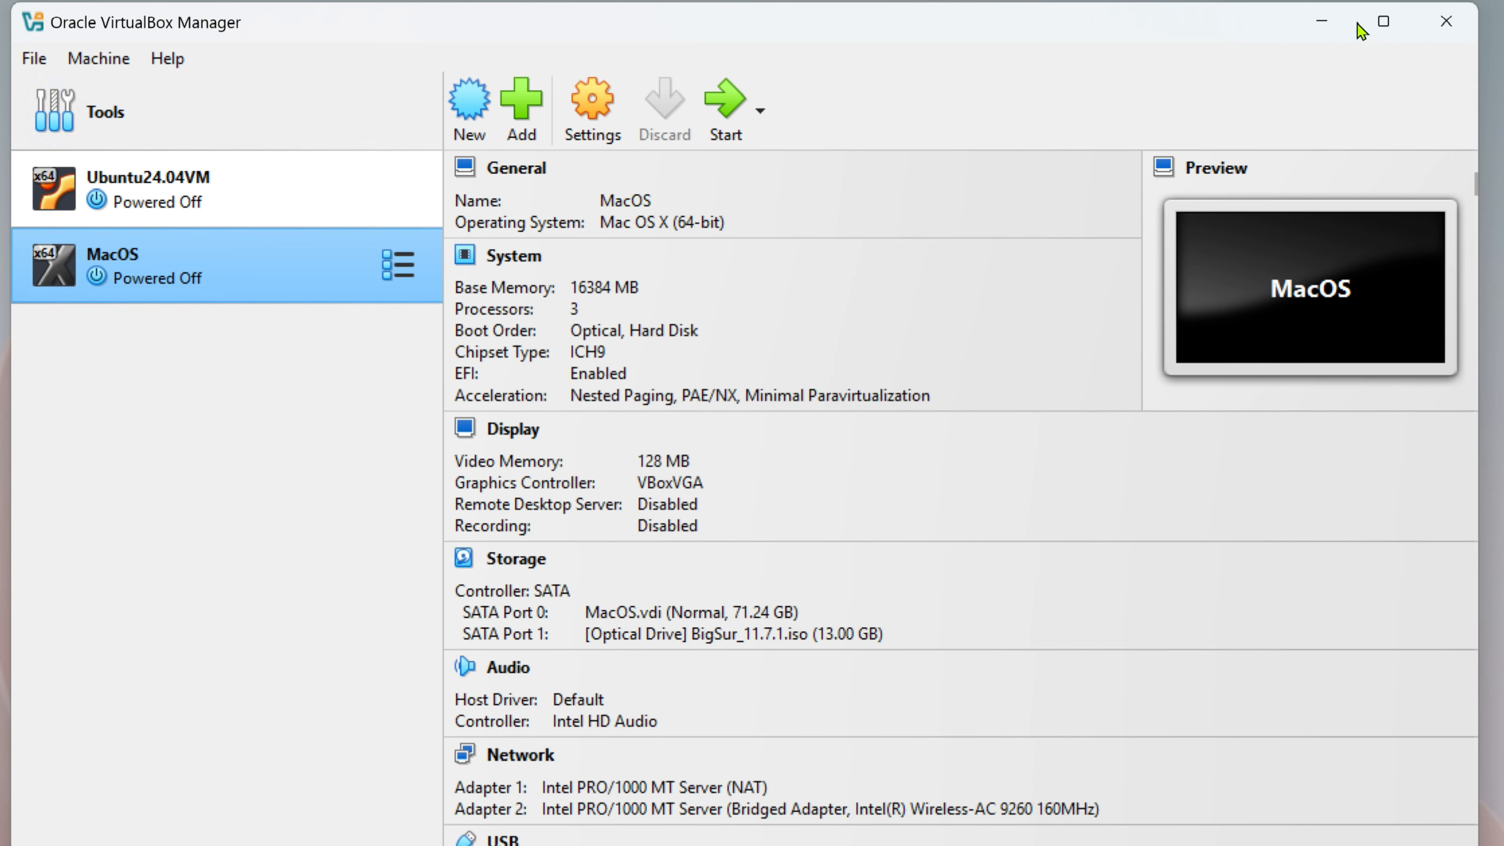
click(39, 59)
click(48, 334)
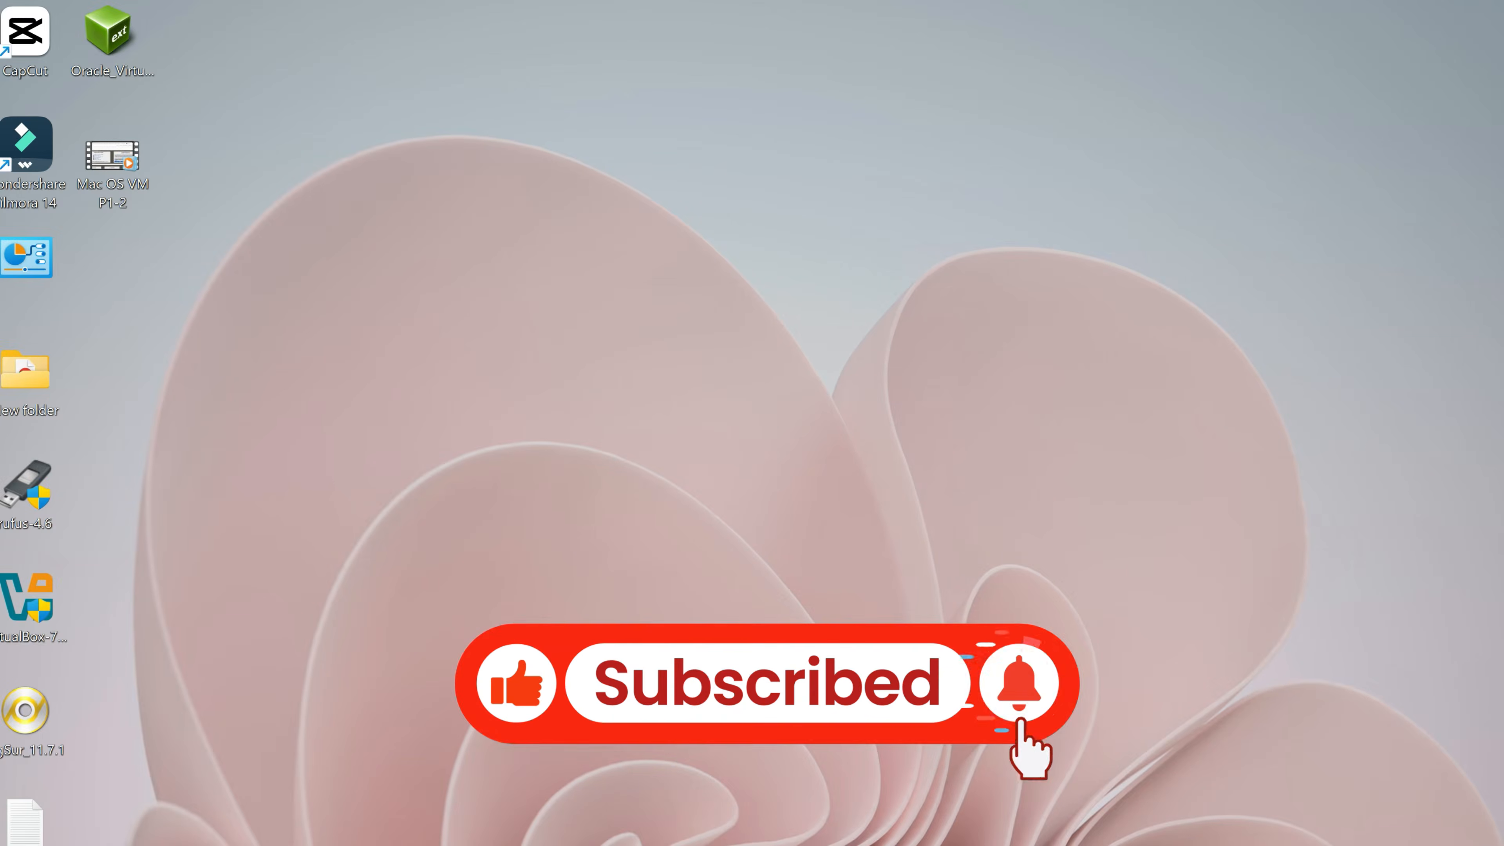
- Find Command Prompt by searching Windows for "cmd" and open it as administrator
key(super+s)
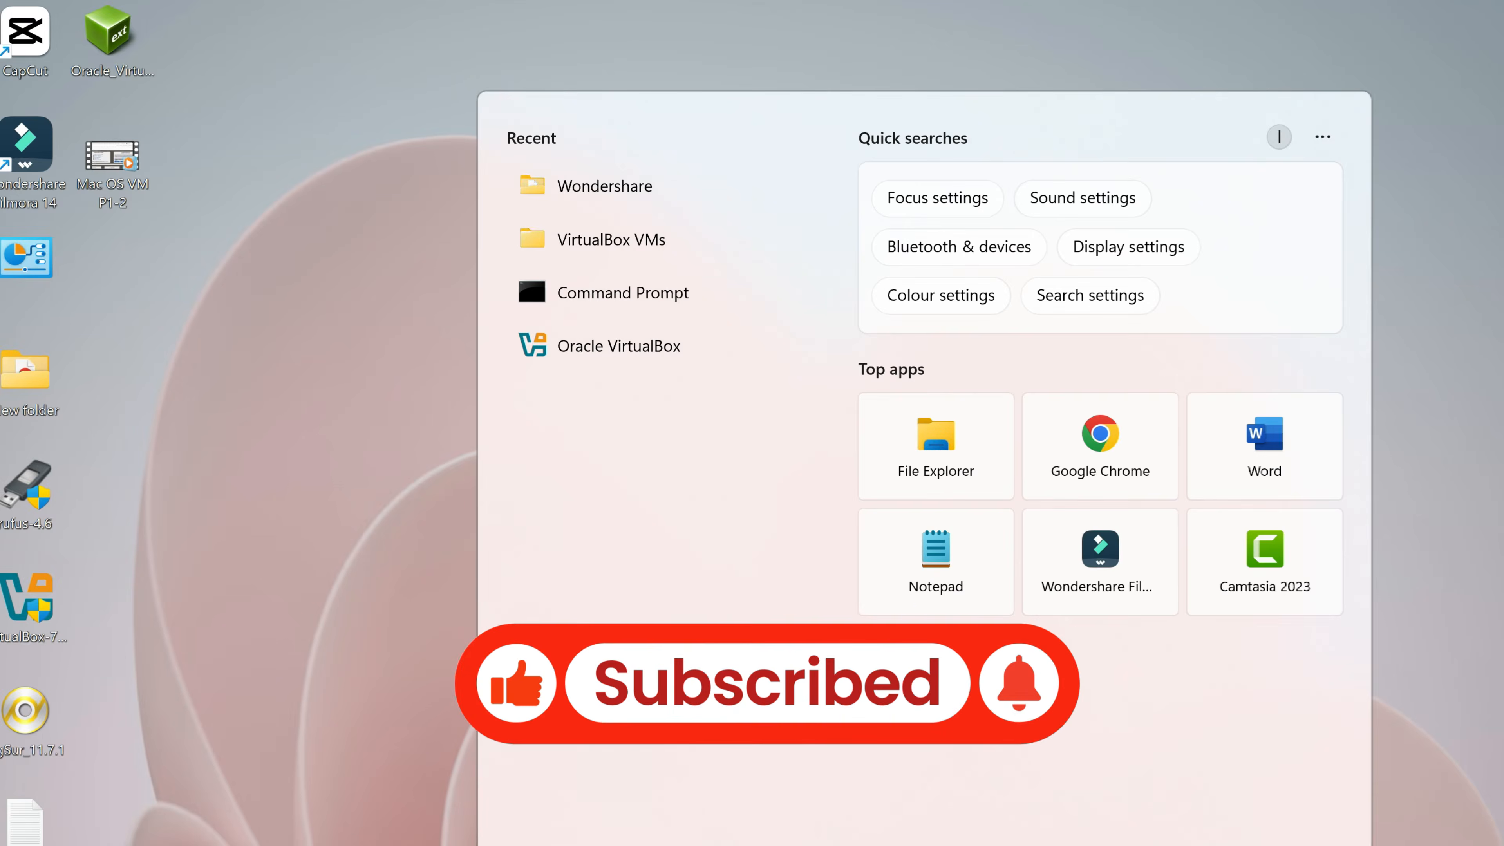
text(cmd)
click(1056, 465)
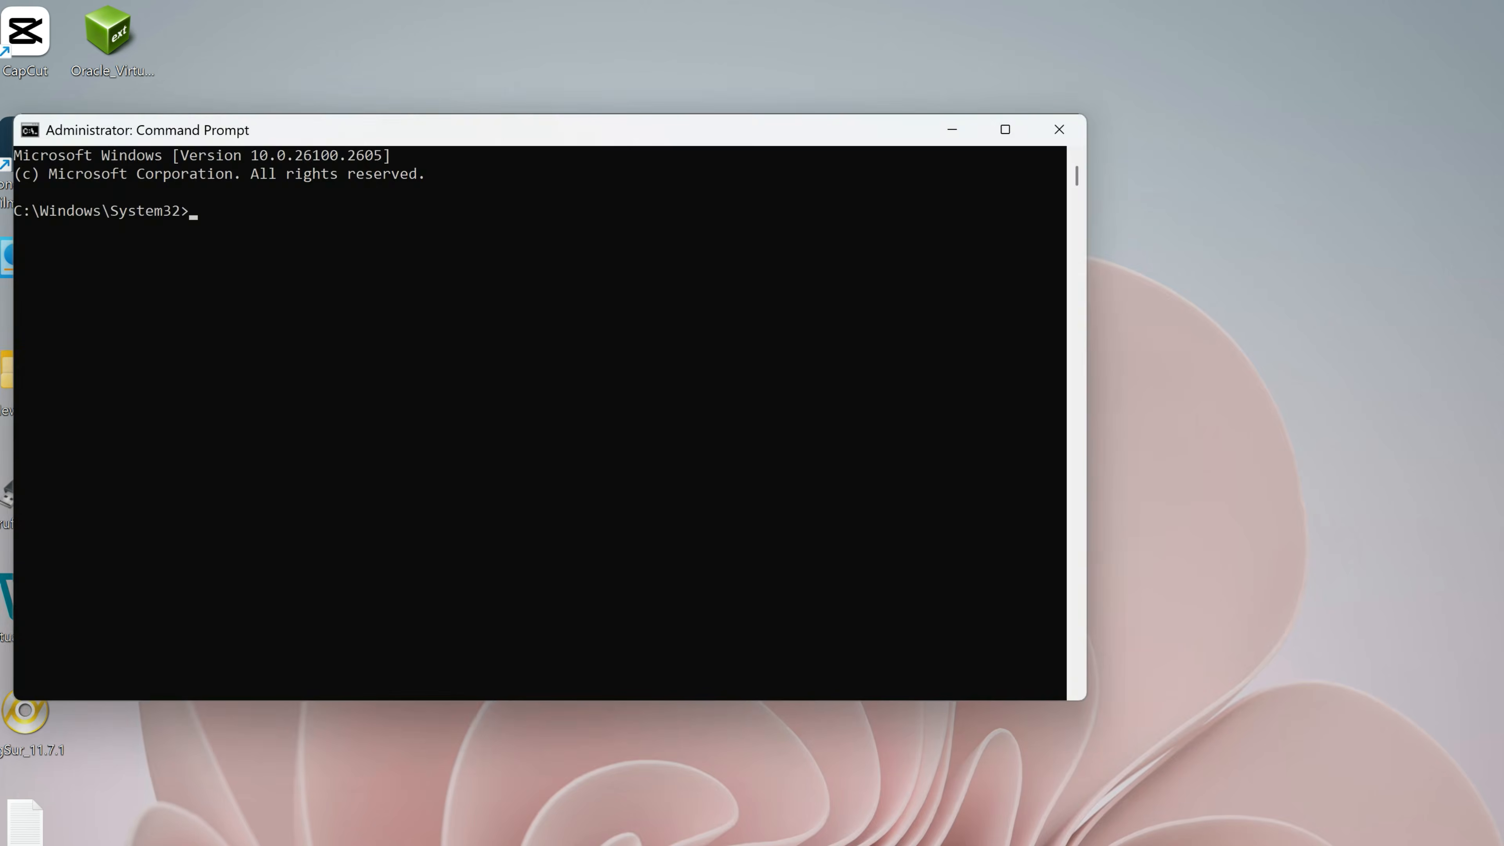
- Copy the VirtualBox folder command and the 1920x1080 EfiGraphicsResolution command for MacOS from "Mac Os VM Commands.txt", and minimize Notepad
key(alt+Tab)
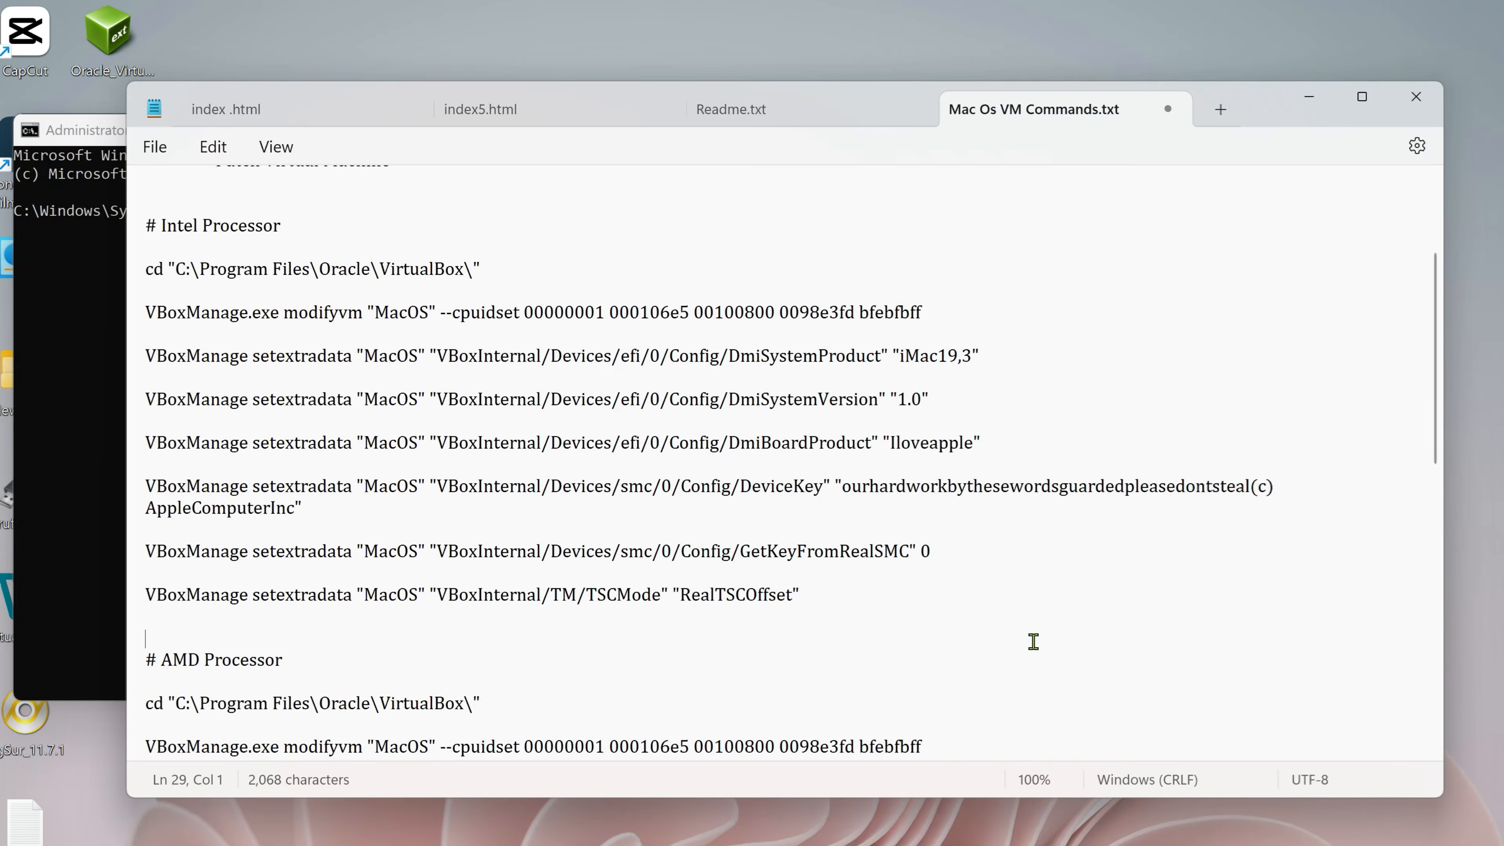
drag(1436, 431, 1445, 747)
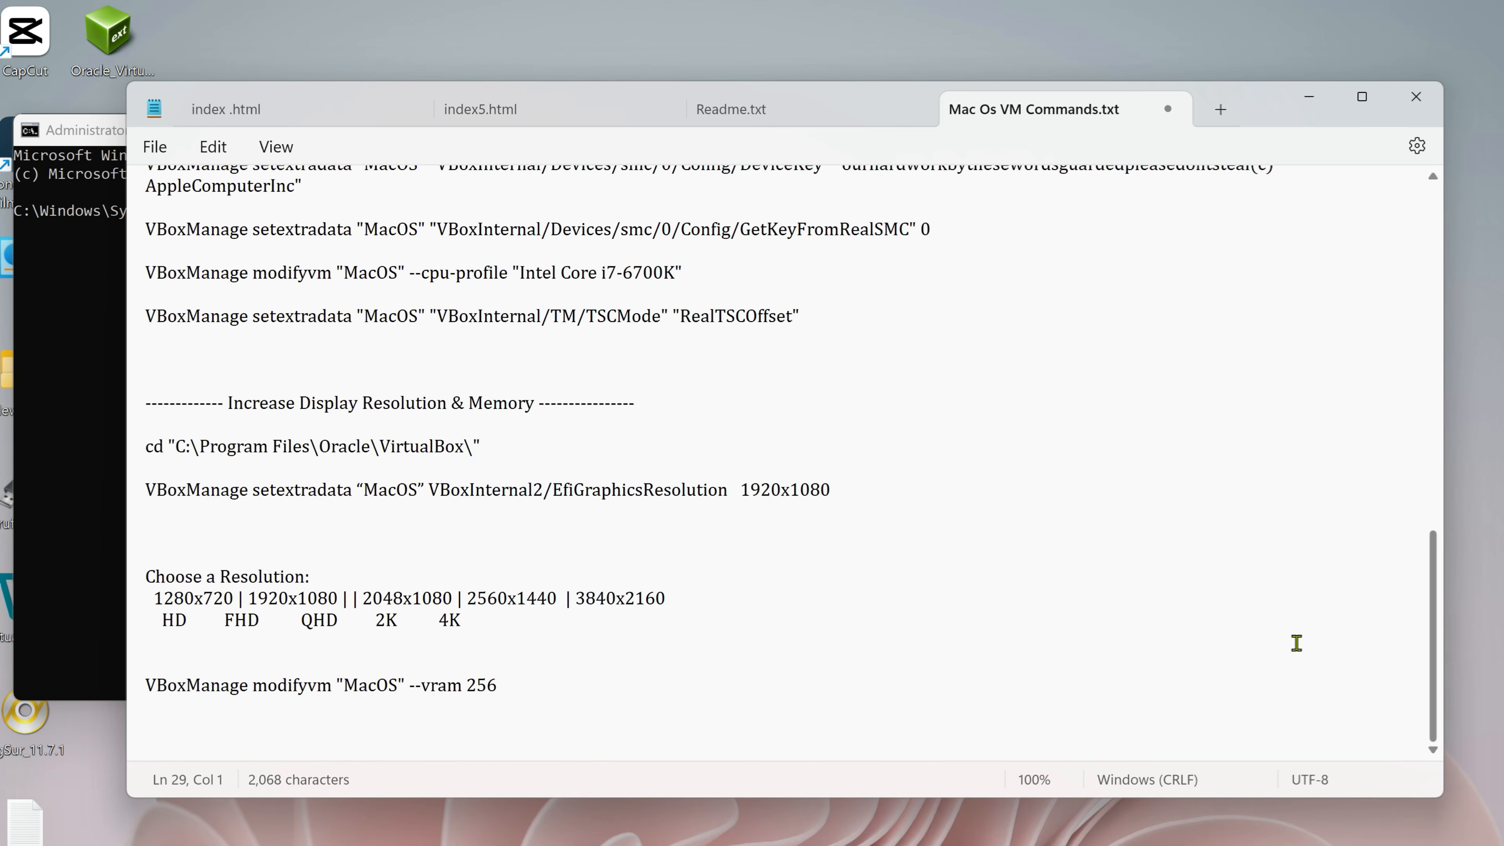
drag(420, 491, 363, 492)
click(391, 518)
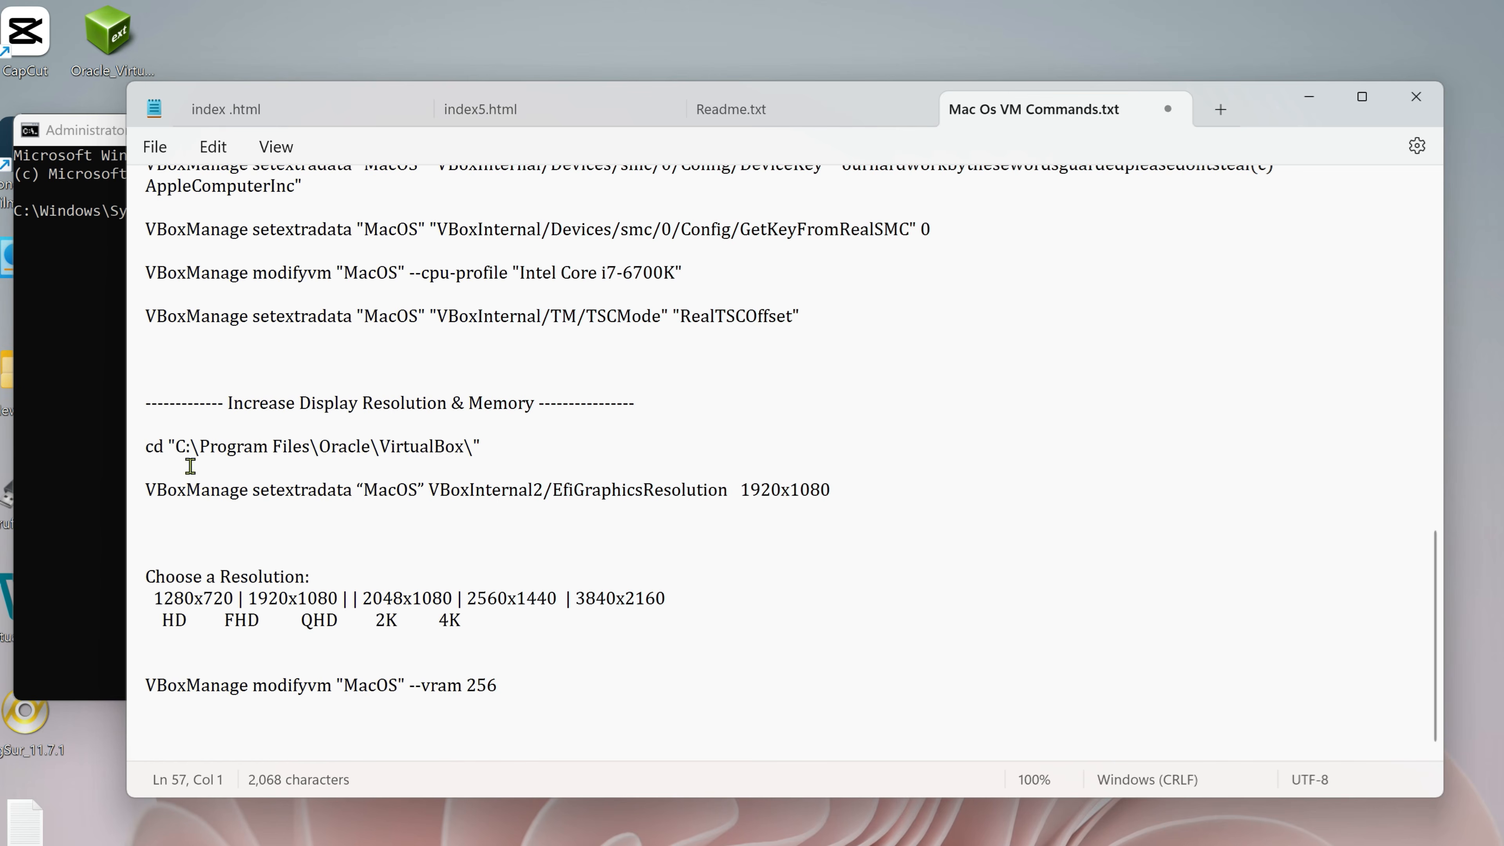
drag(145, 446, 912, 506)
key(ctrl+c)
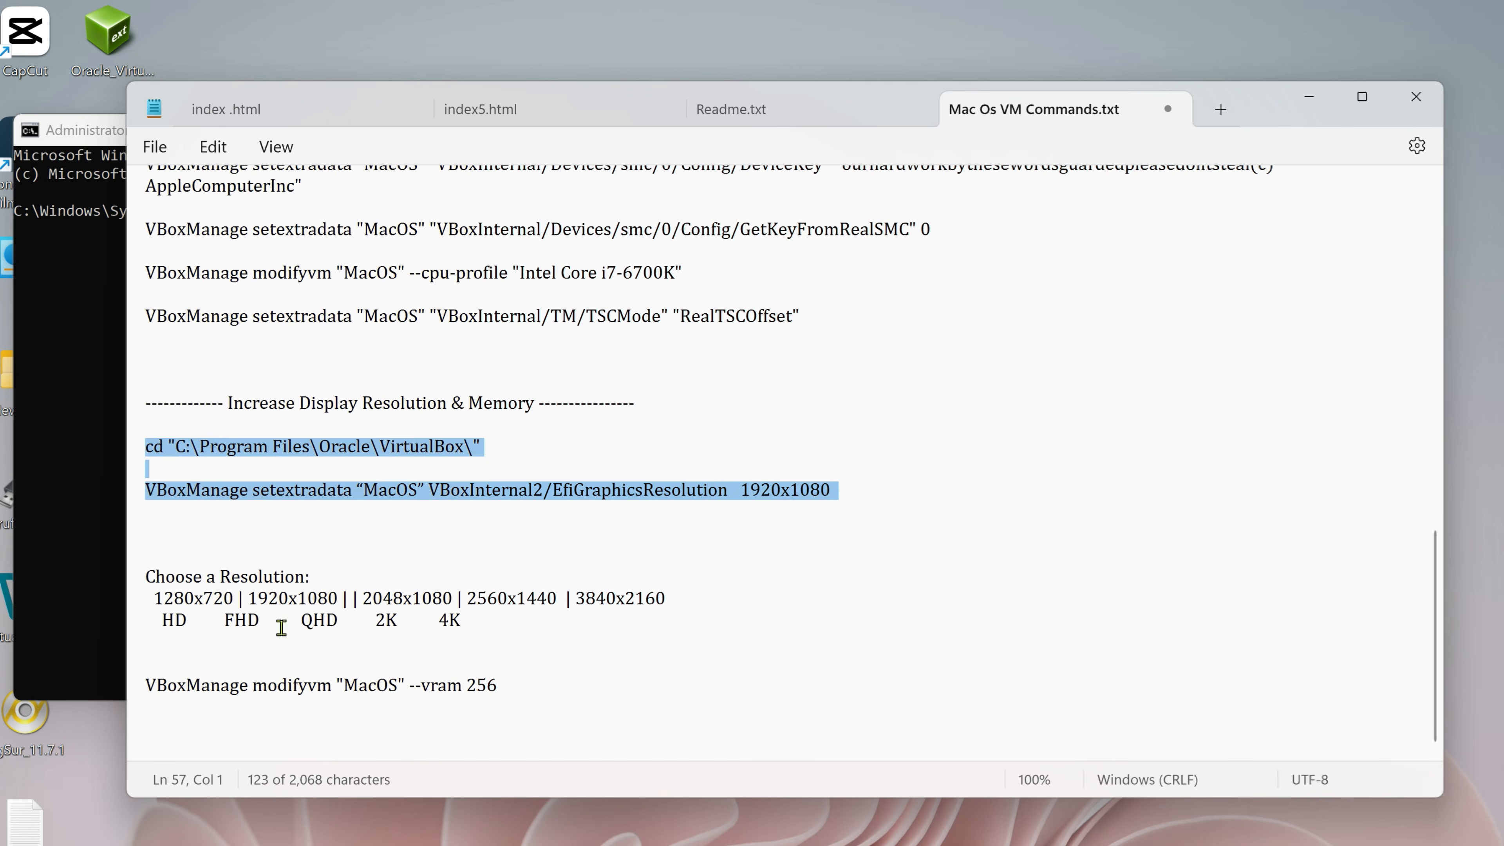
click(1309, 97)
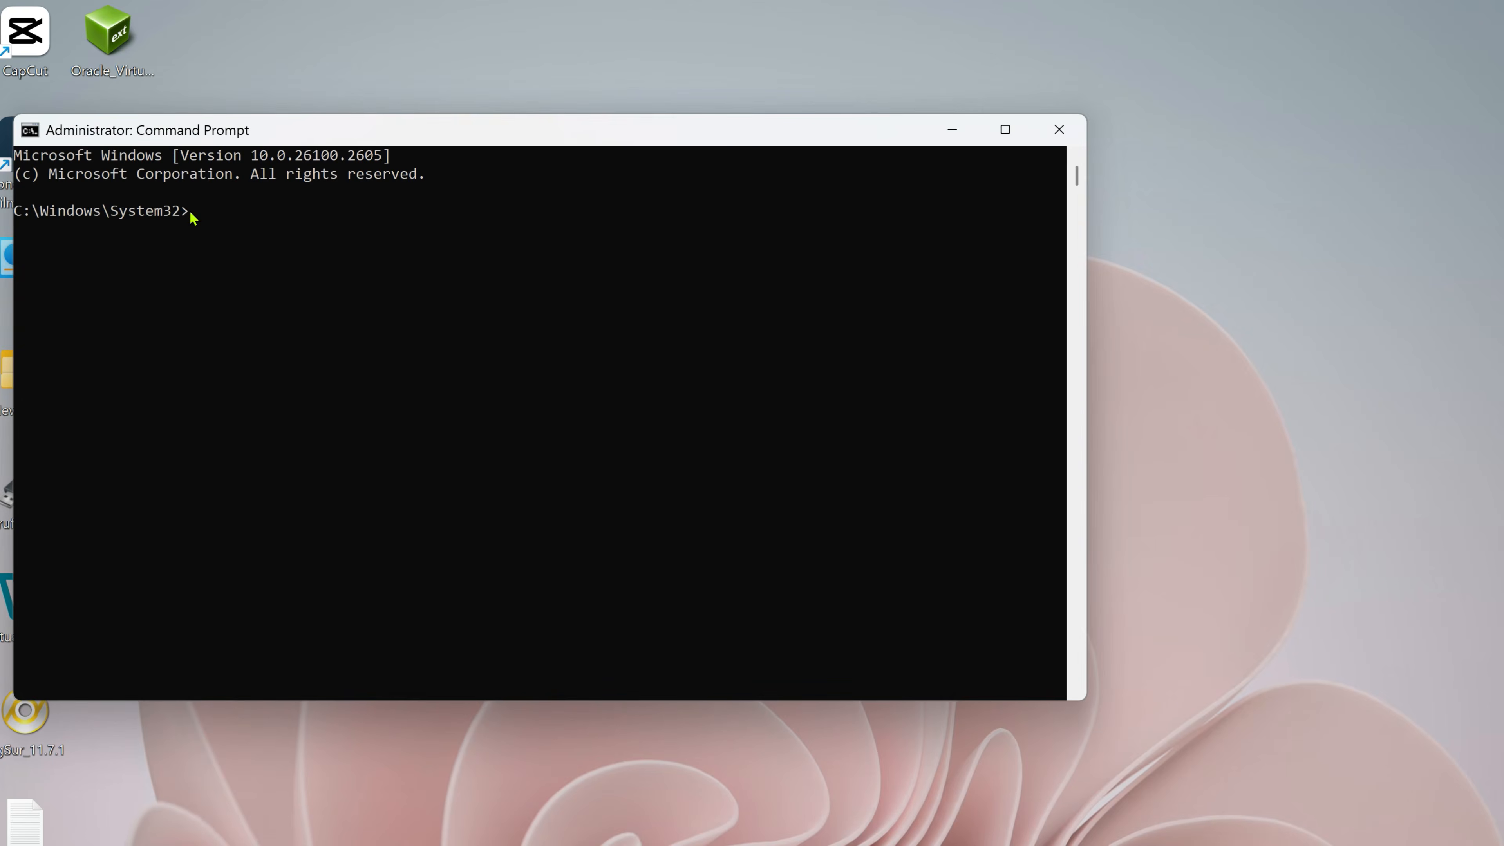
- Run the copied commands in Command Prompt to set the MacOS virtual machine's resolution to 1920x1080, and close Command Prompt
key(ctrl+v)
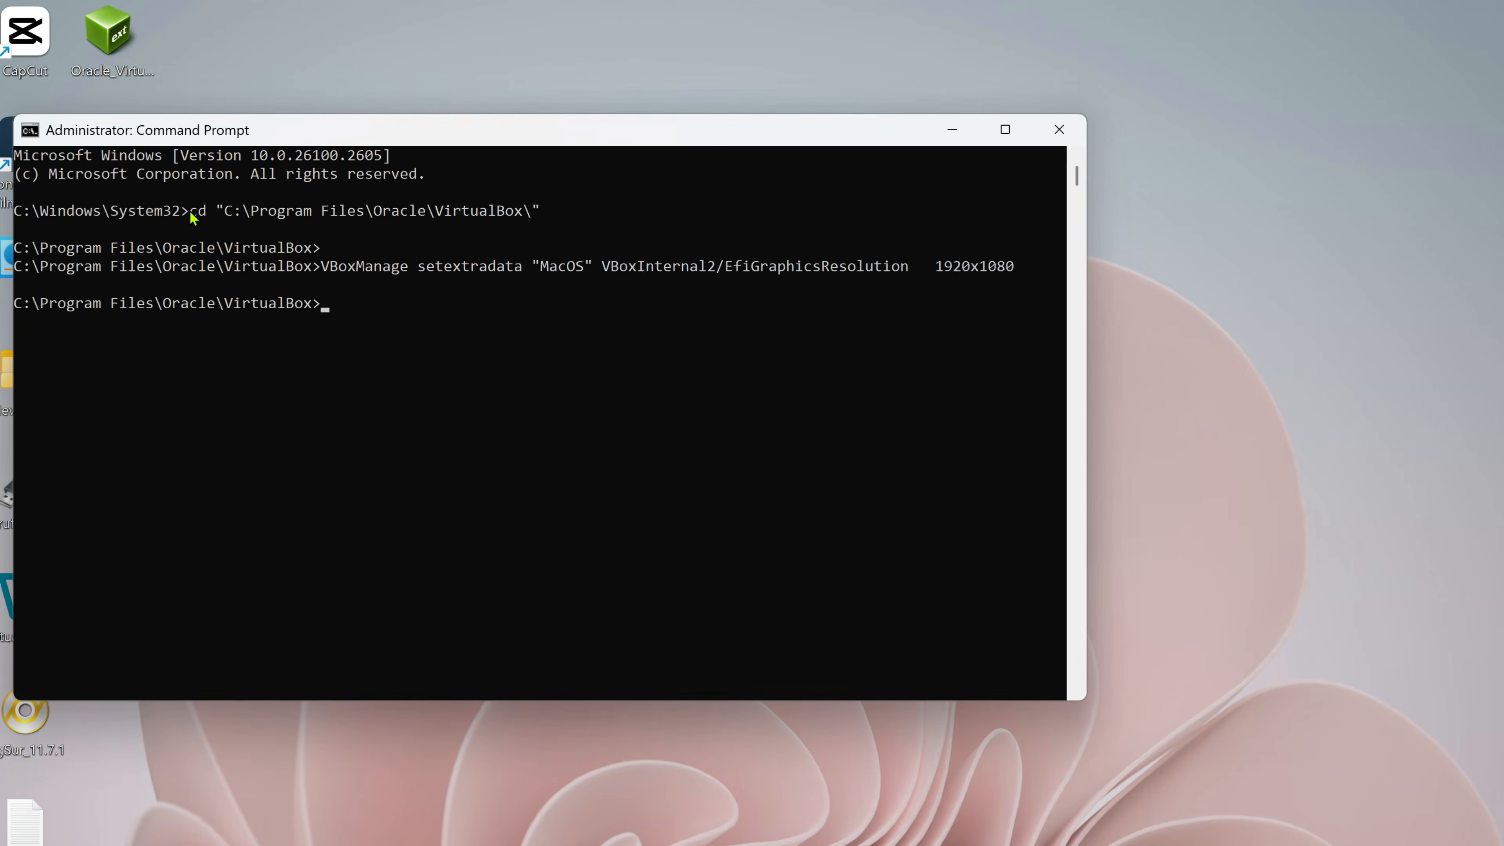
key(Return)
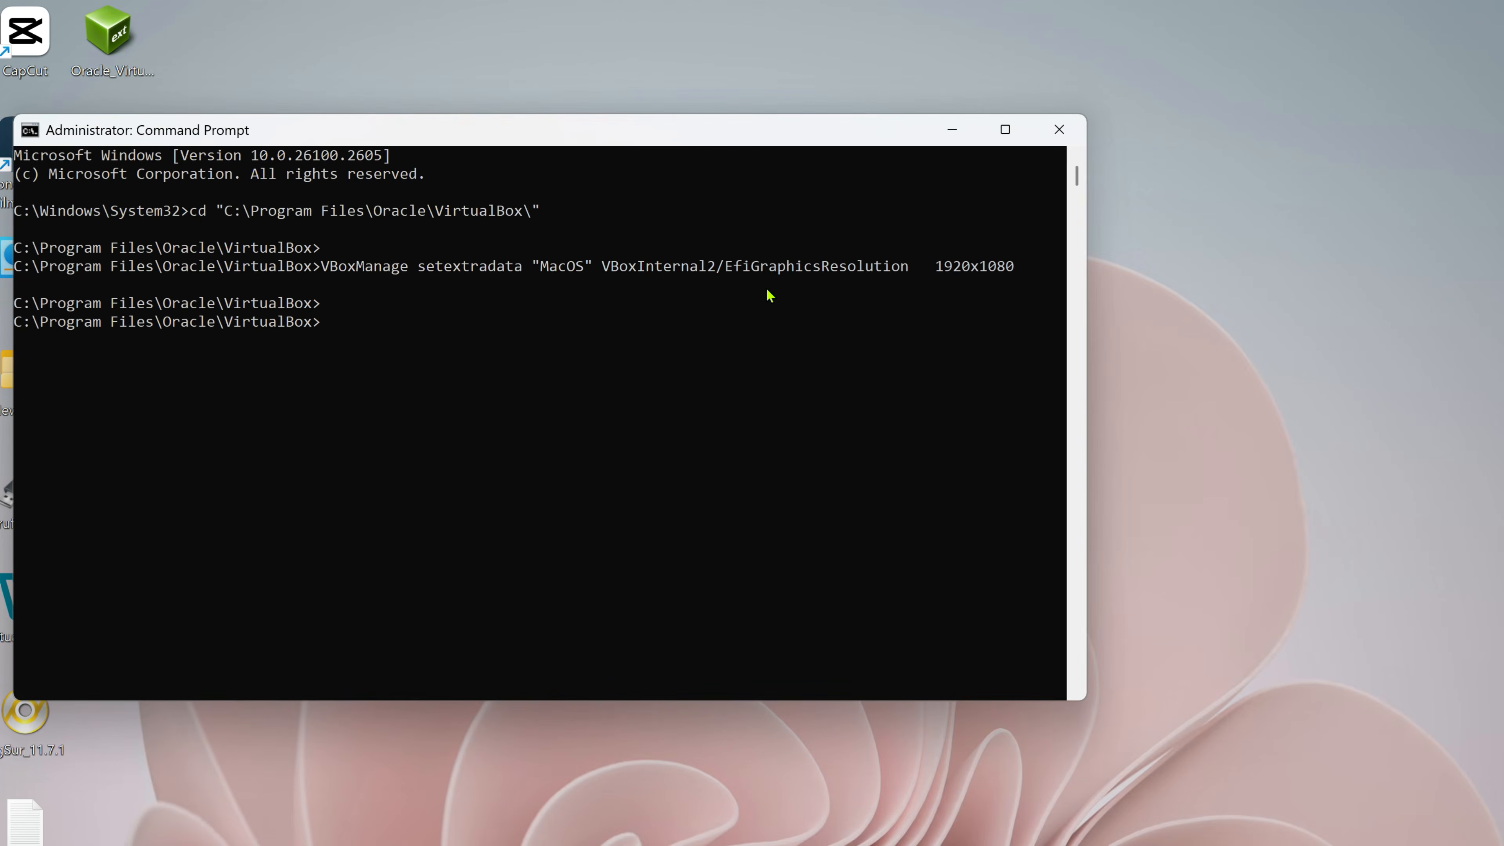
click(1061, 131)
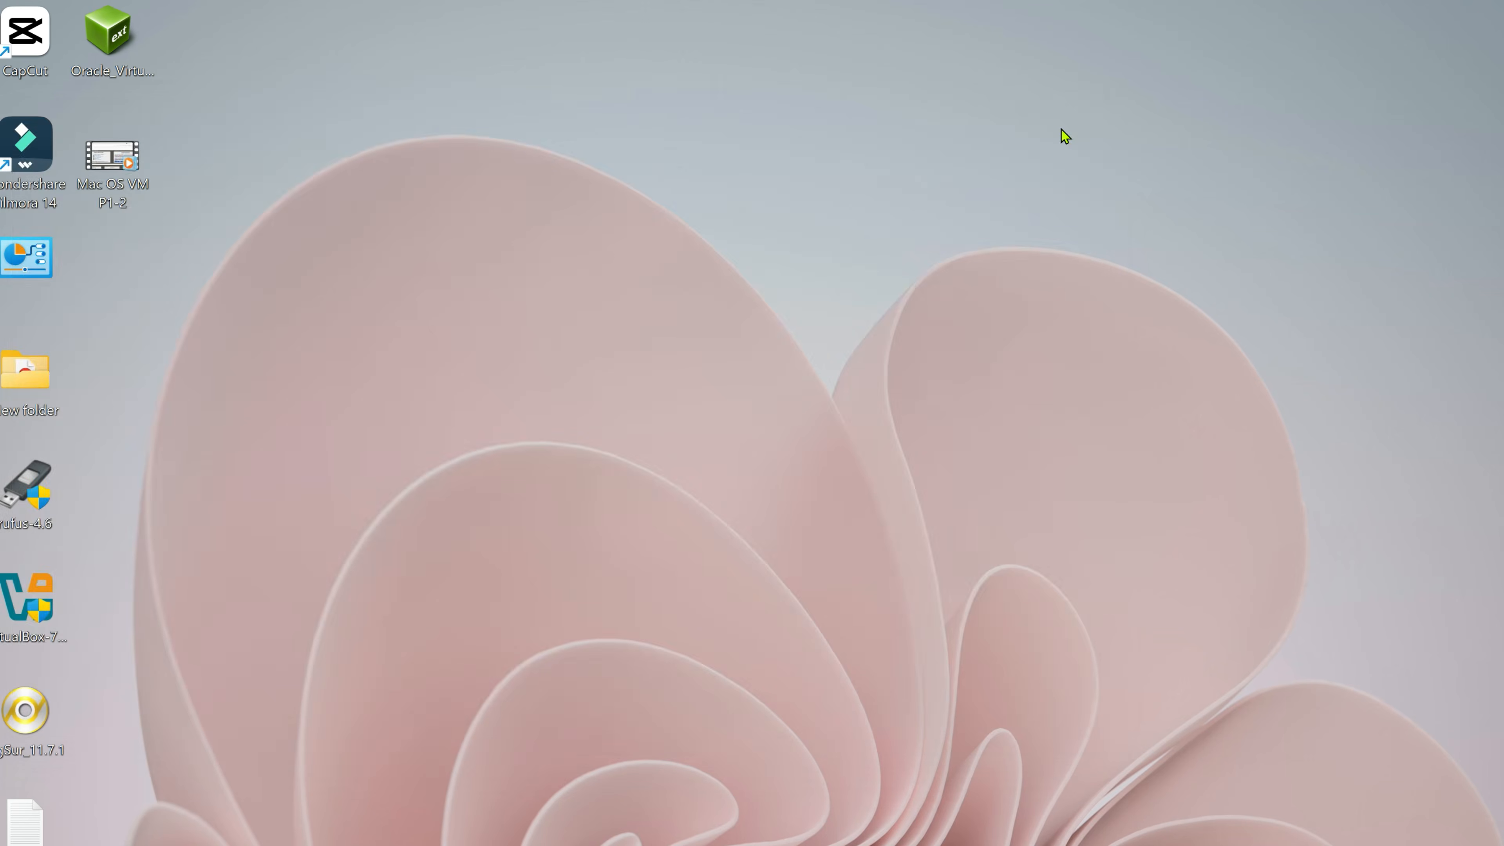
- Open Oracle VirtualBox and start the MacOS virtual machine
key(super+s)
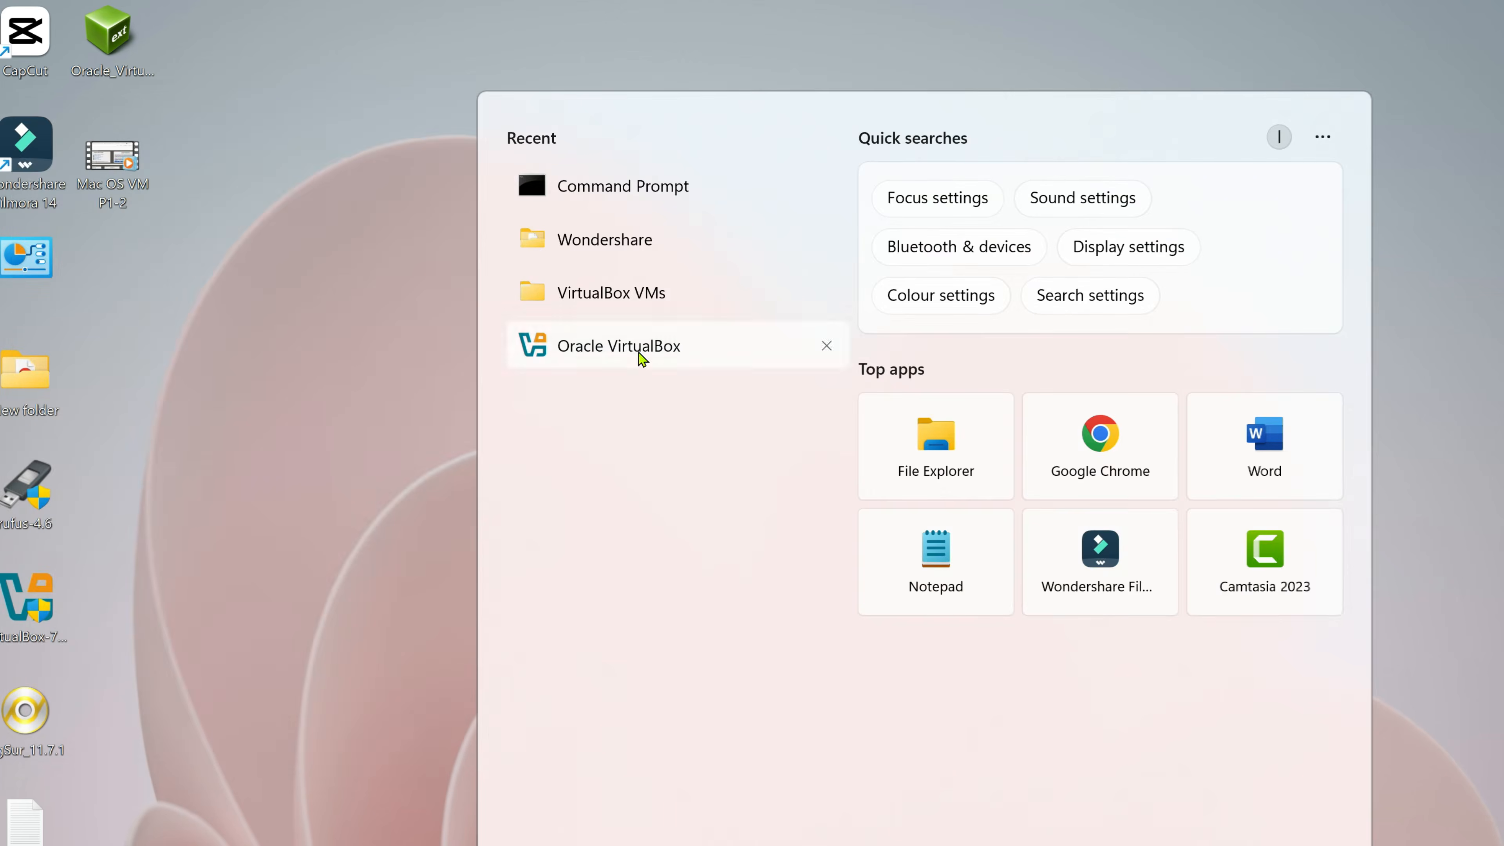
click(128, 497)
double_click(364, 299)
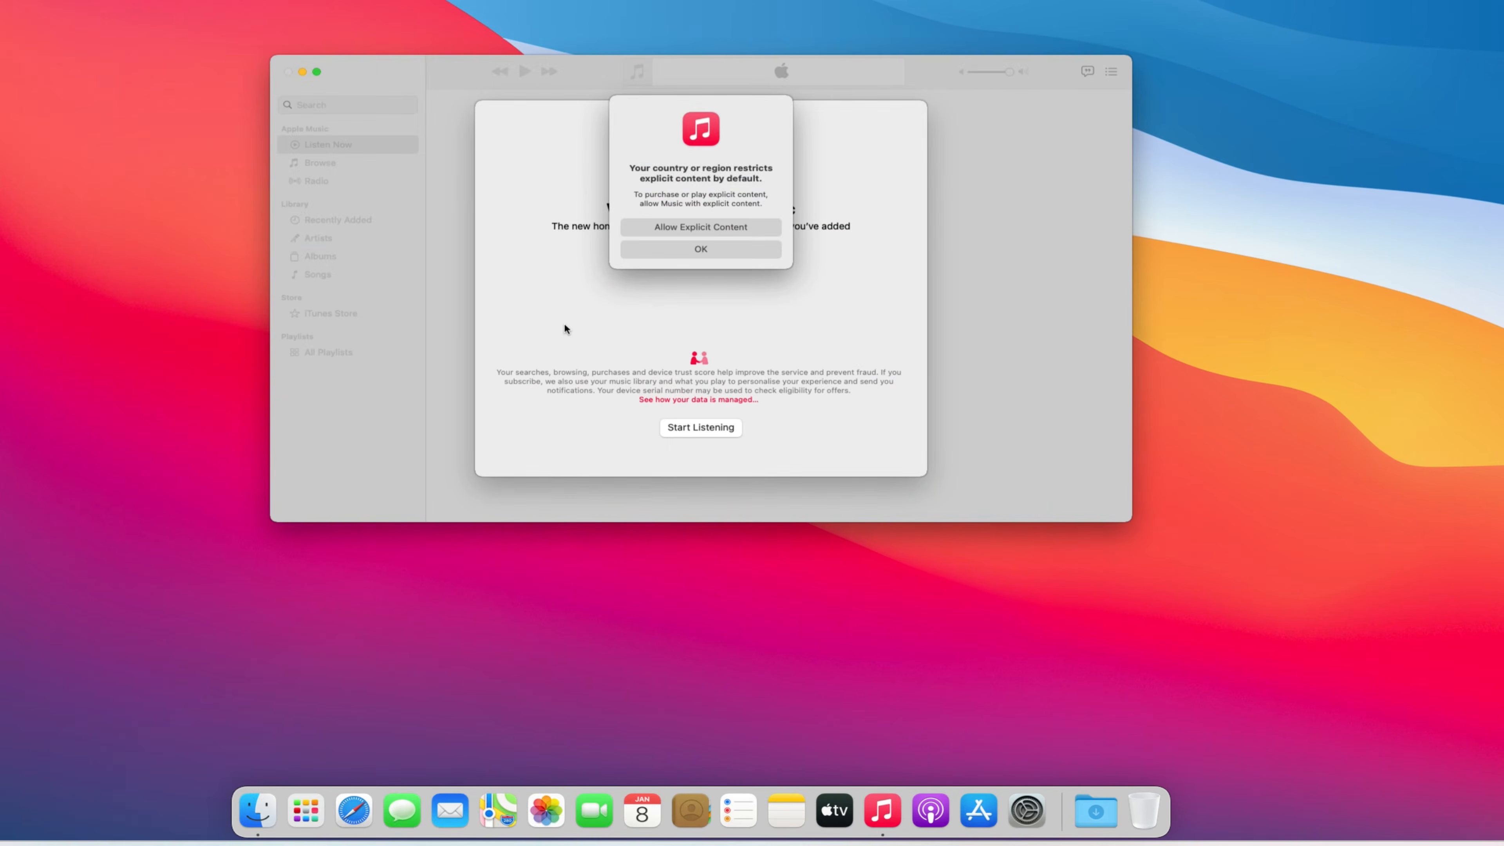
- Get past the Apple Music welcome and free-month offer, and browse the Movies section of the TV app
click(718, 430)
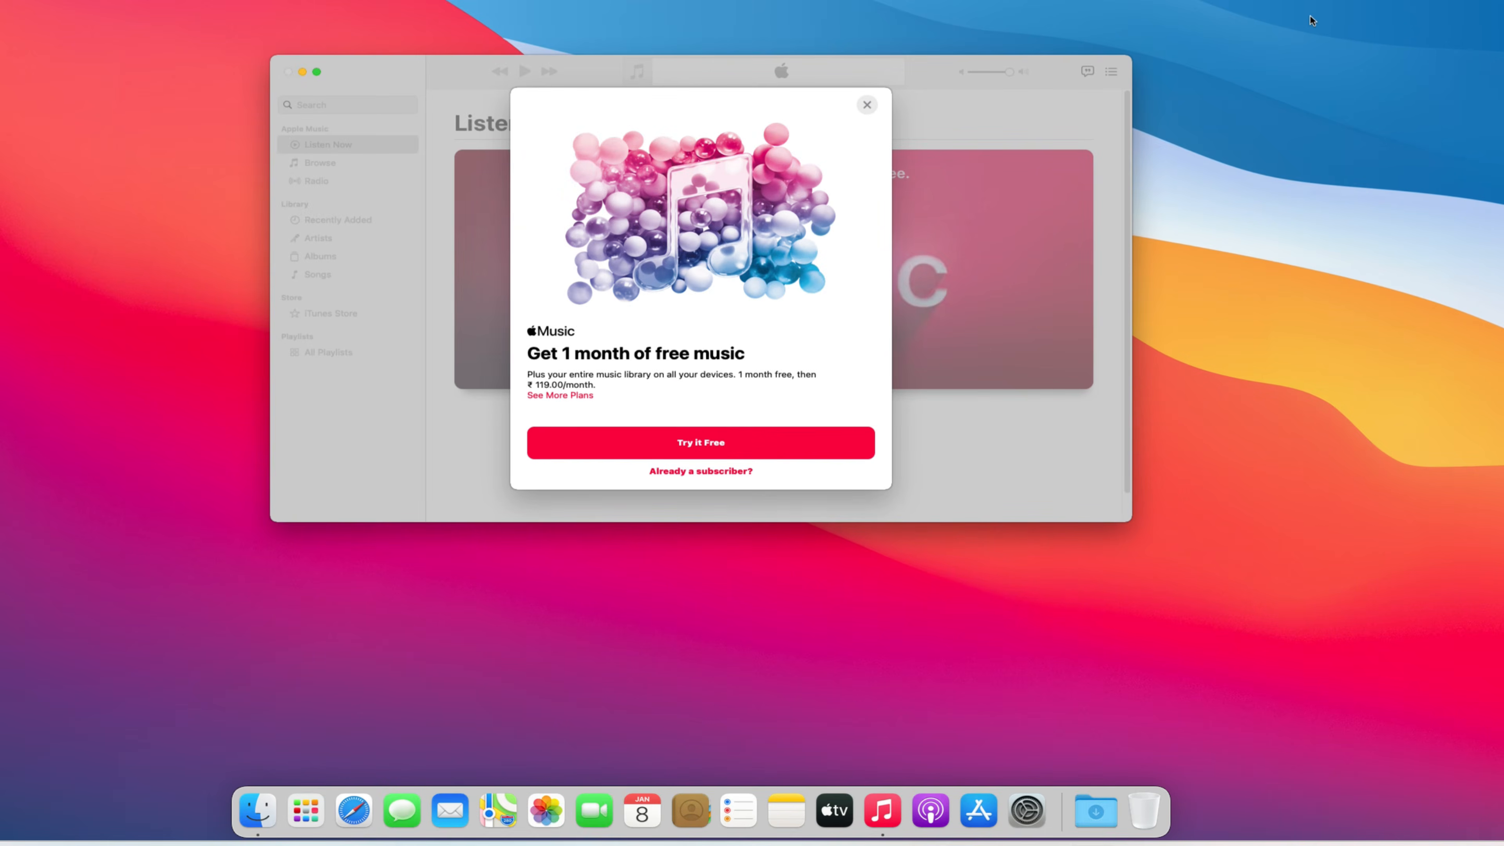
click(867, 105)
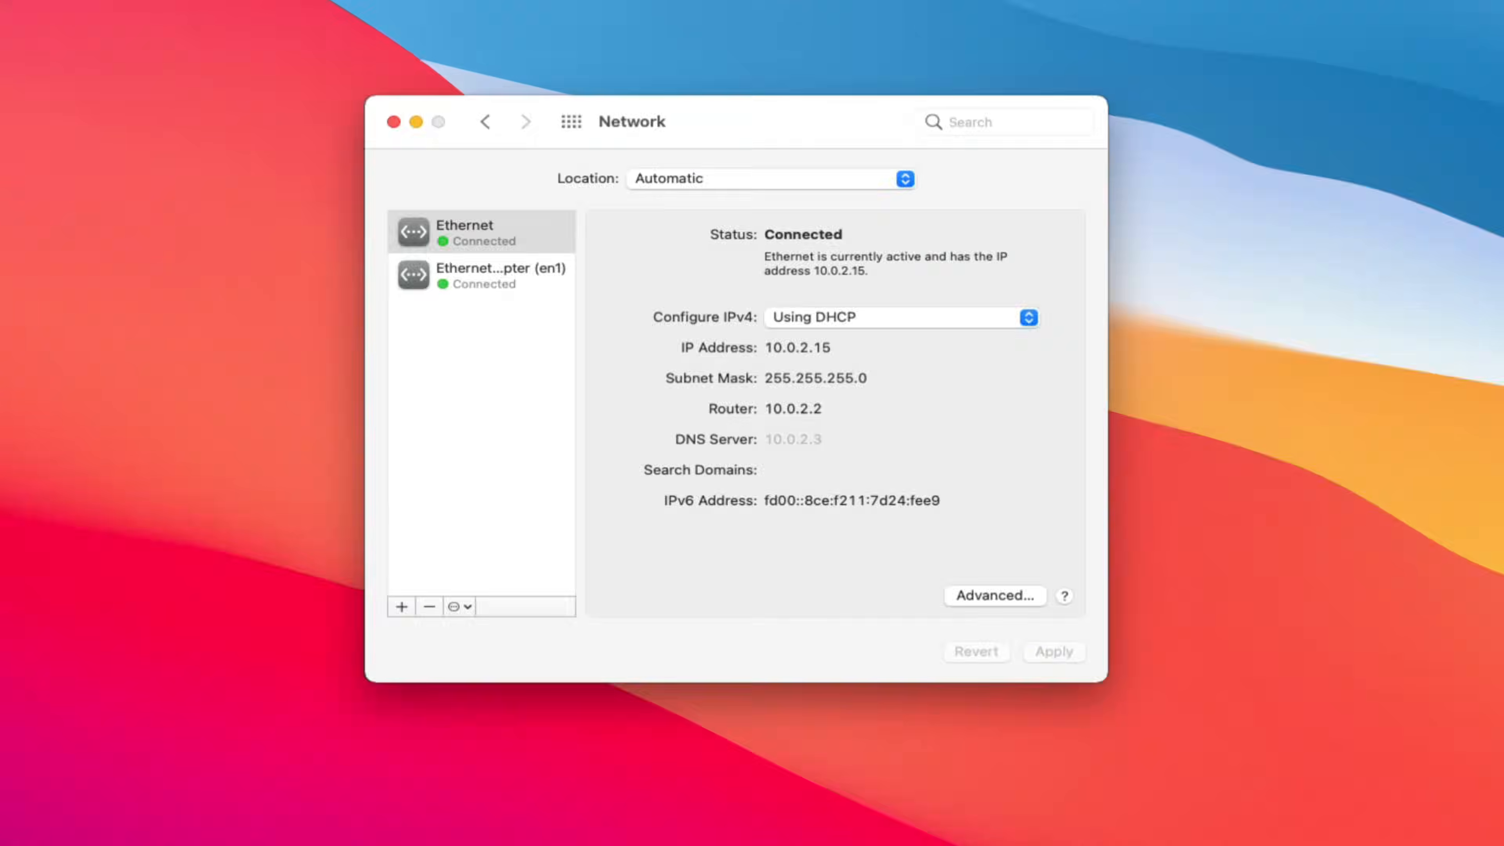
click(866, 776)
click(736, 443)
click(761, 91)
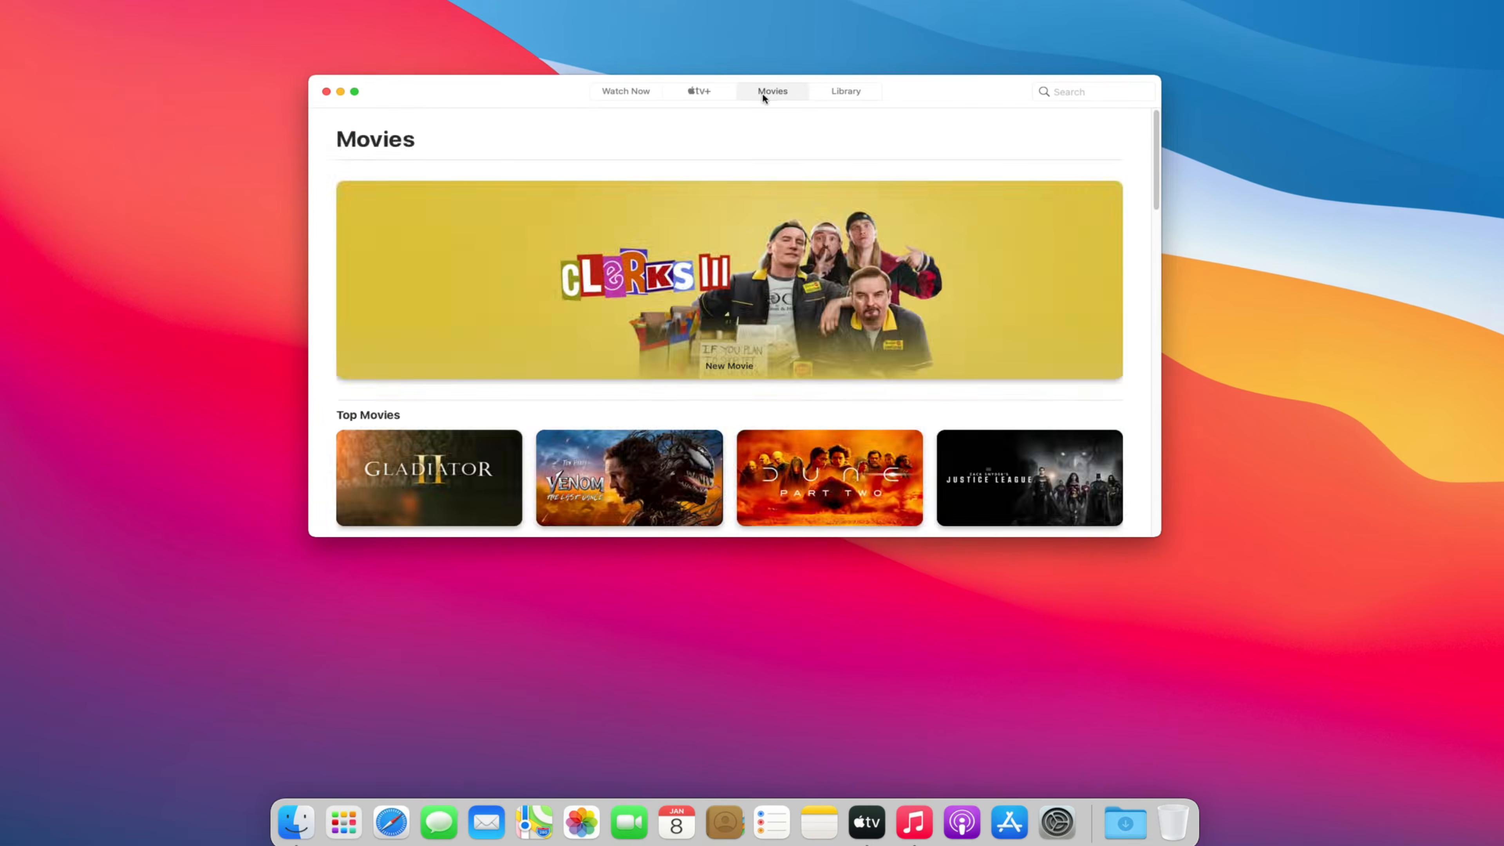
drag(1156, 180, 1148, 336)
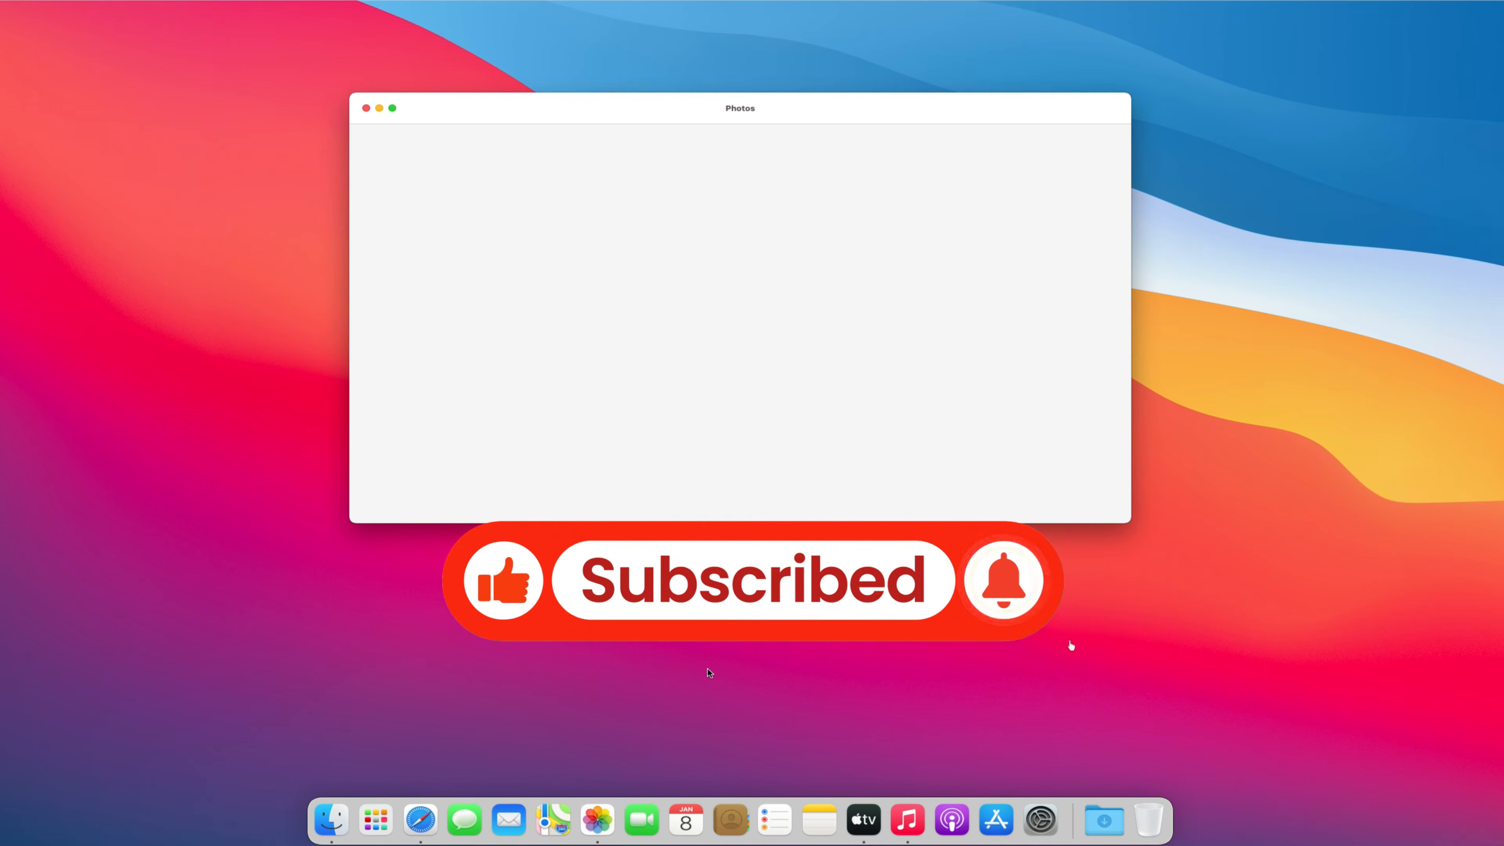
click(726, 378)
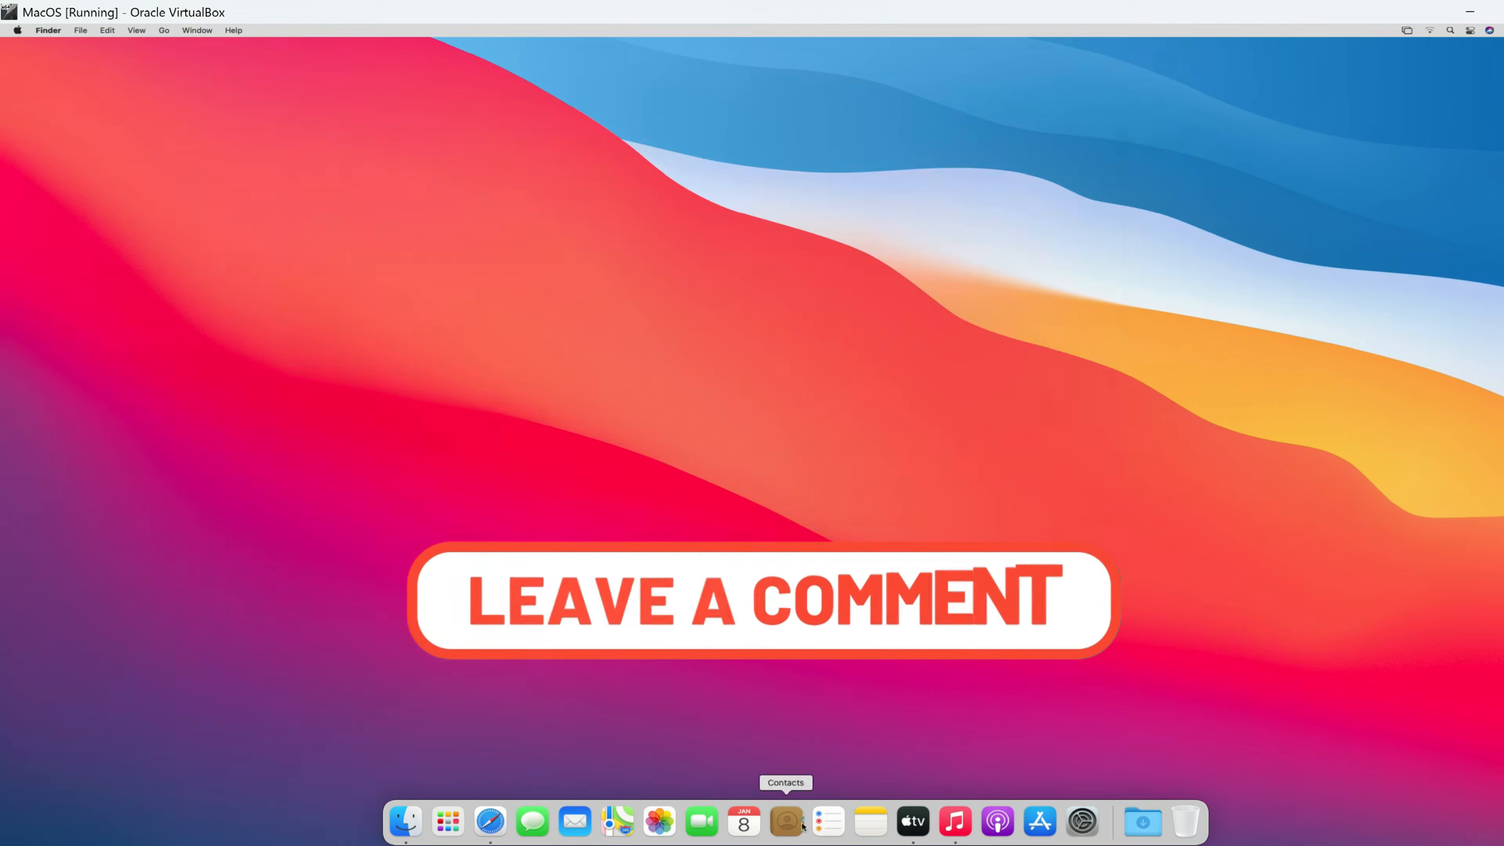
- Shut down macOS in the virtual machine and confirm the shutdown
click(80, 30)
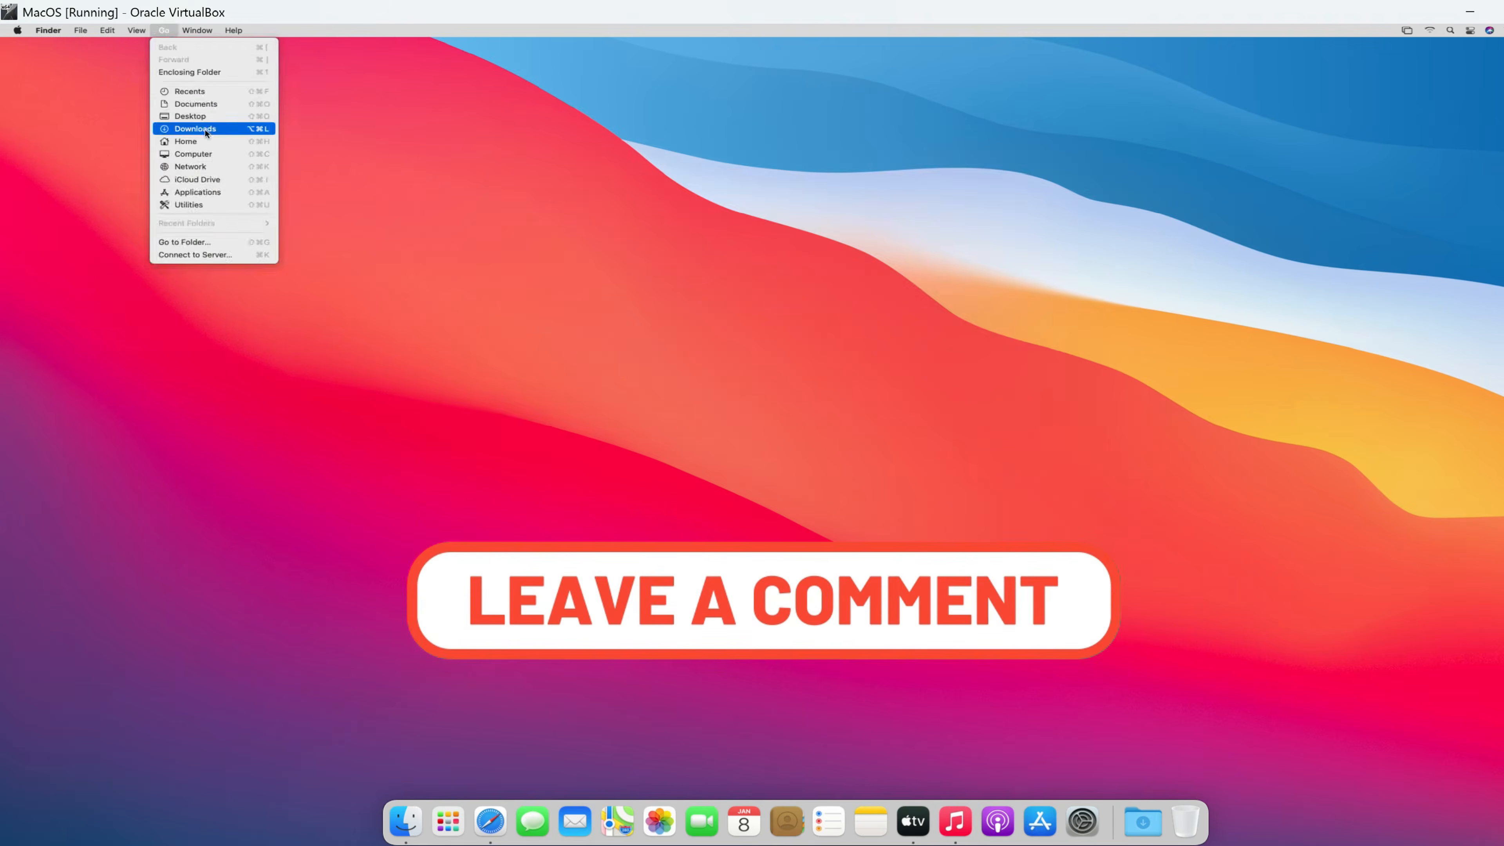
click(195, 124)
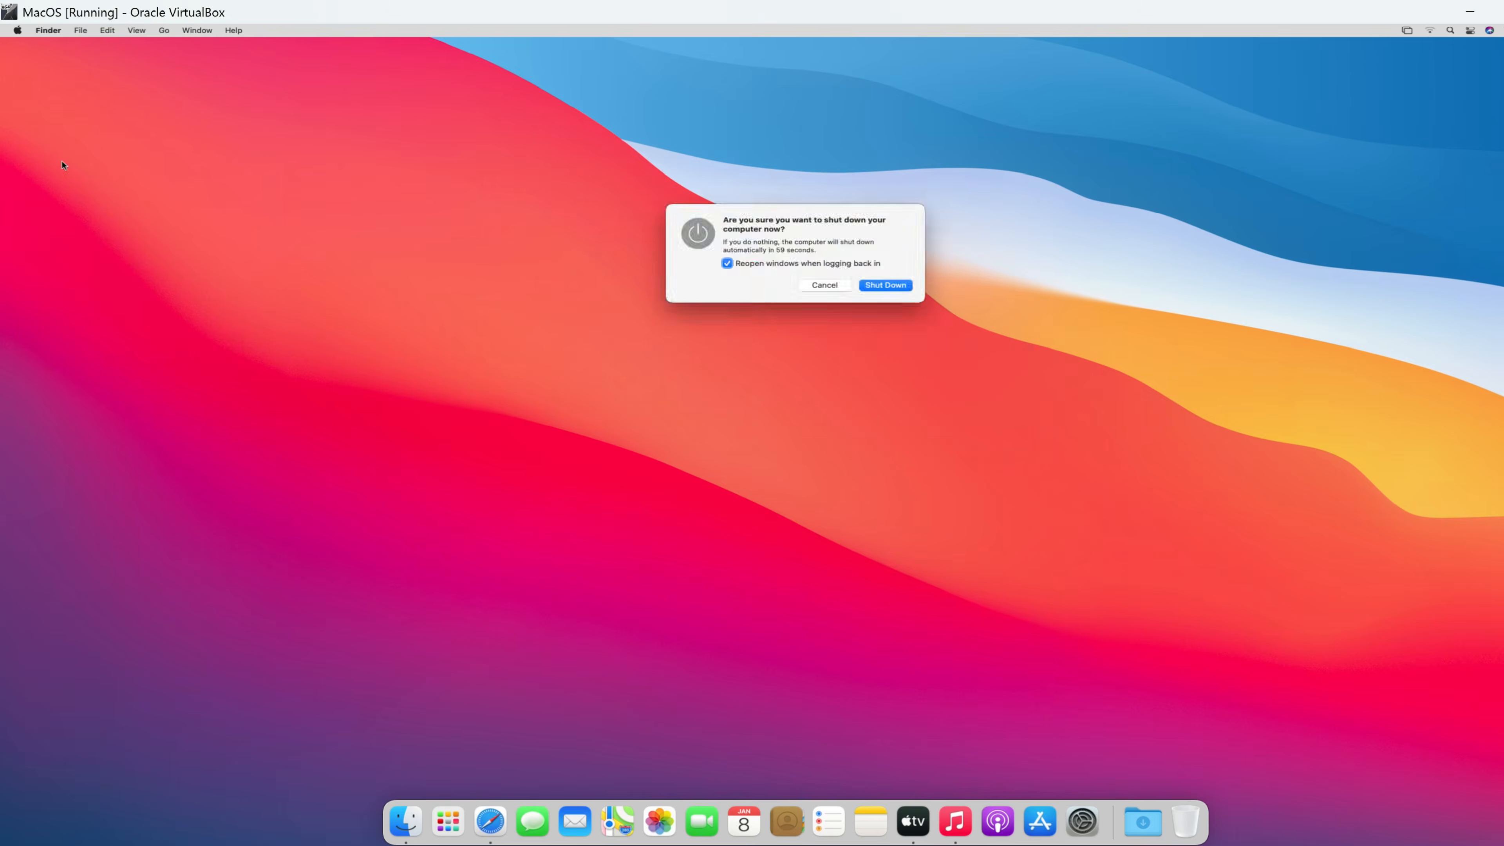
click(882, 287)
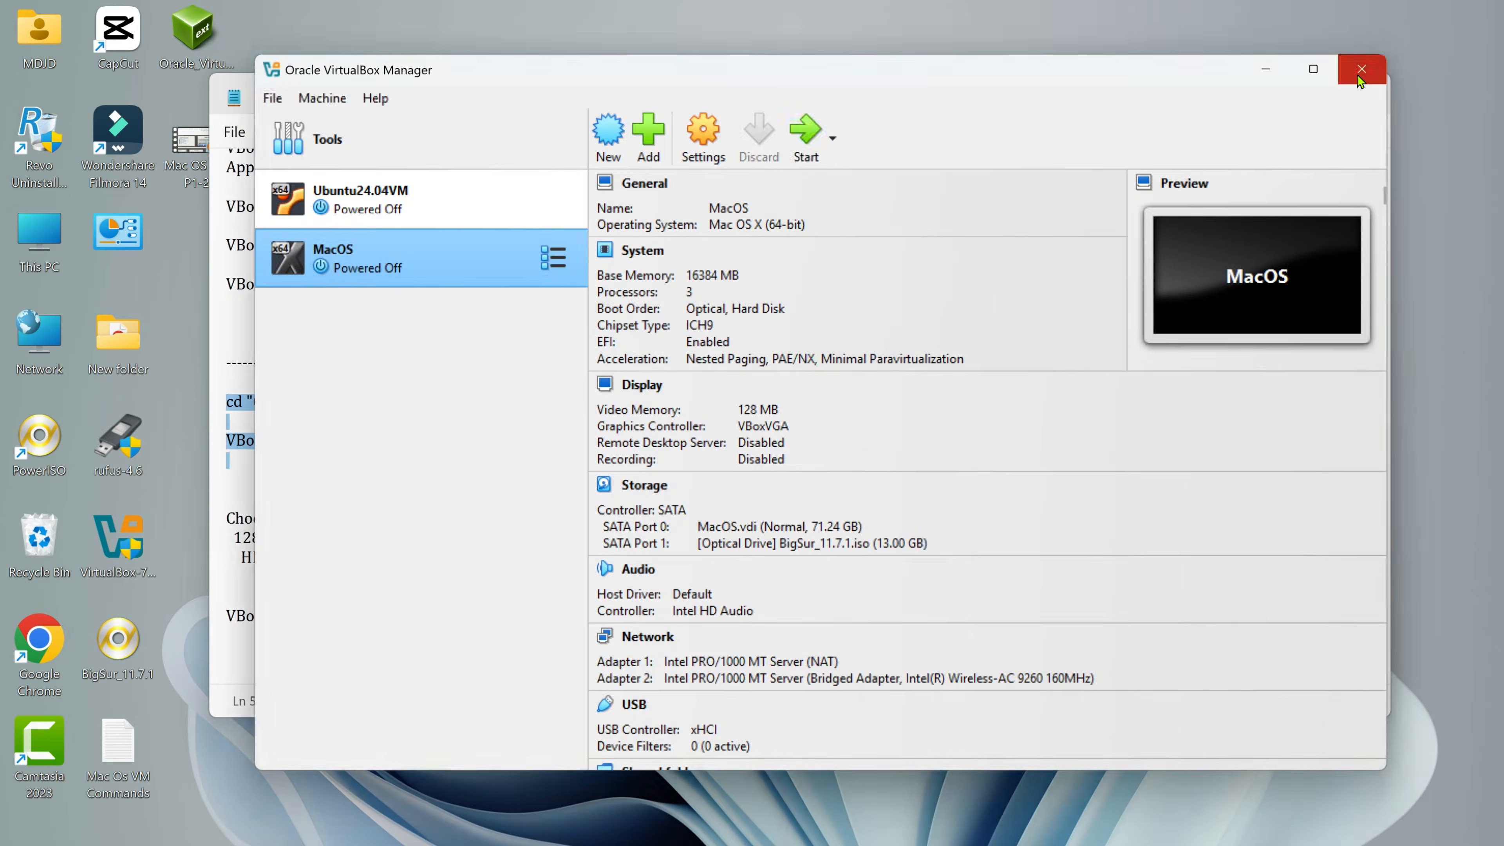